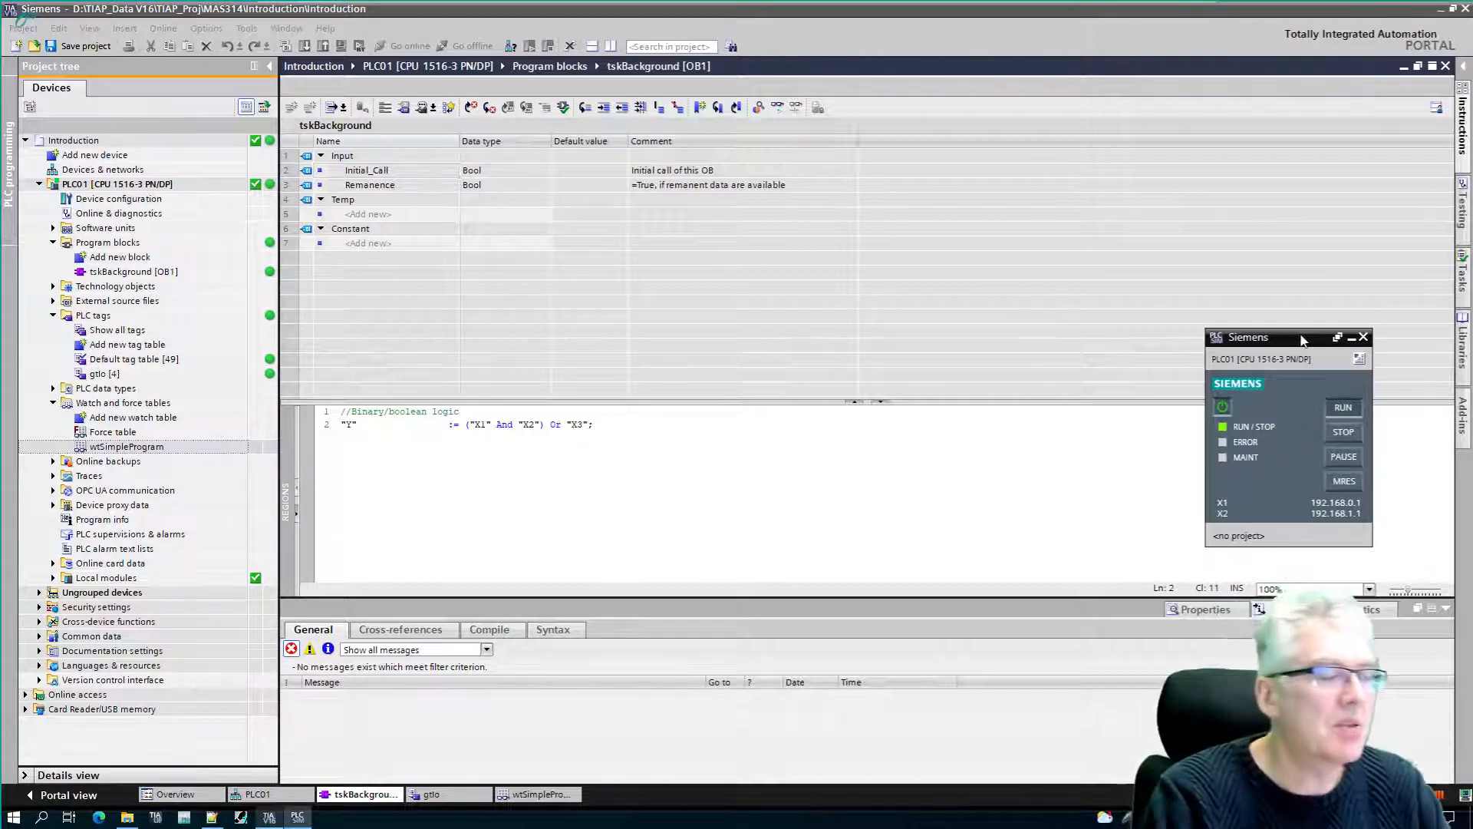
Step: Add a 12" KTP1200 Basic PN HMI panel, article 6AV2 123-2MB03-0AX0, to the project without the device wizard
double_click(88, 156)
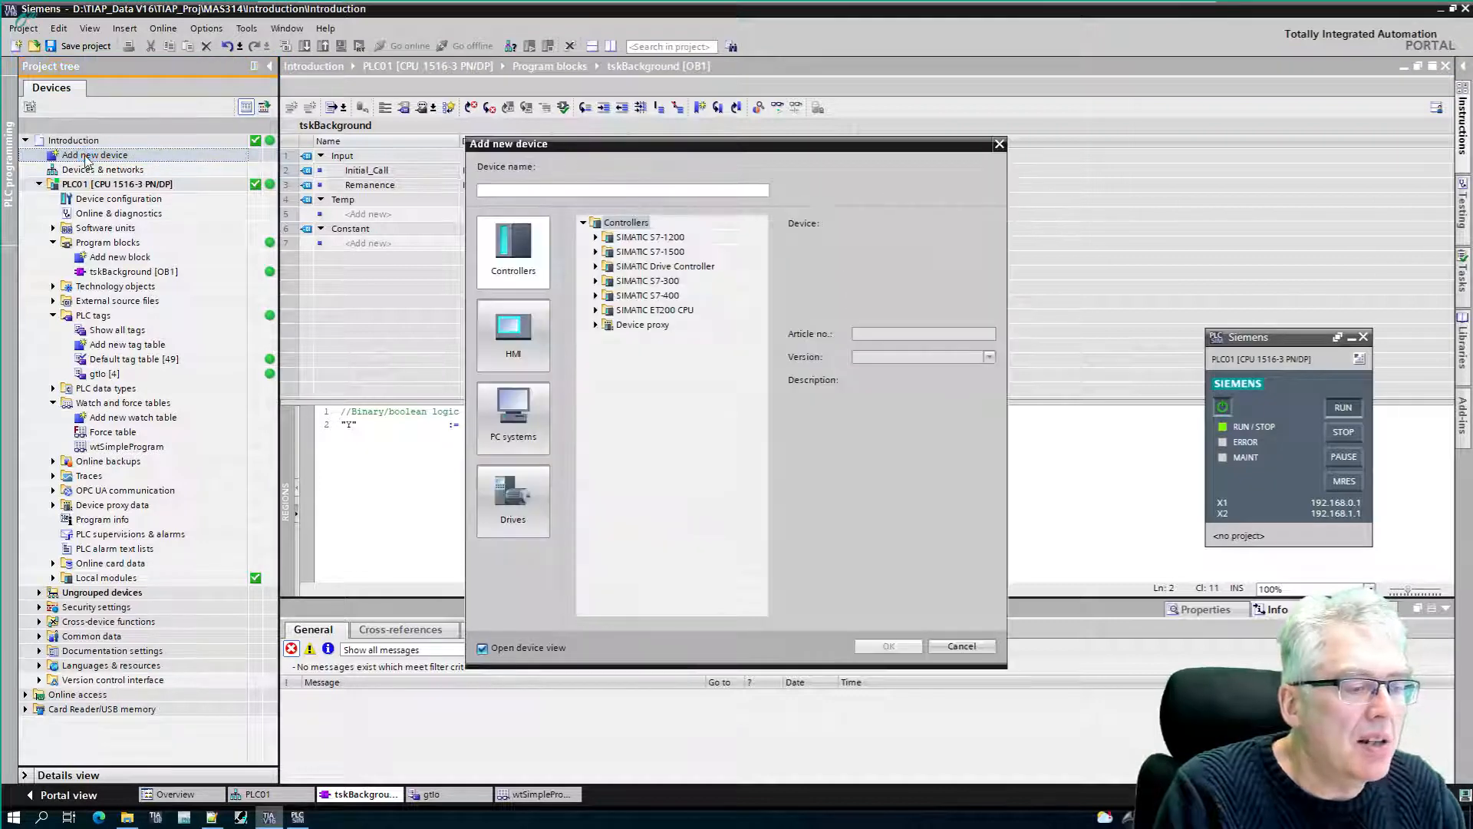
left_click(527, 342)
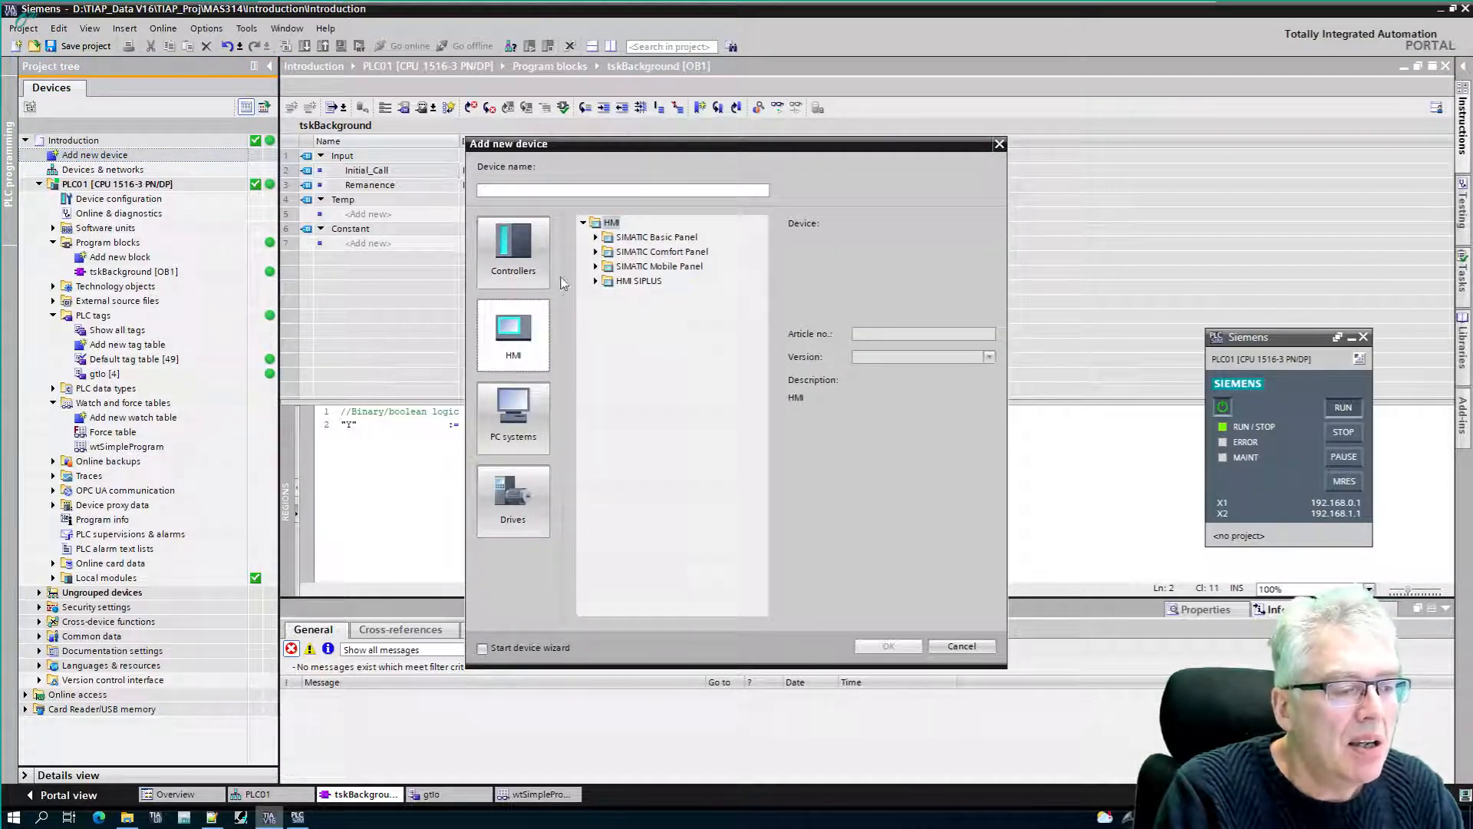
left_click(596, 238)
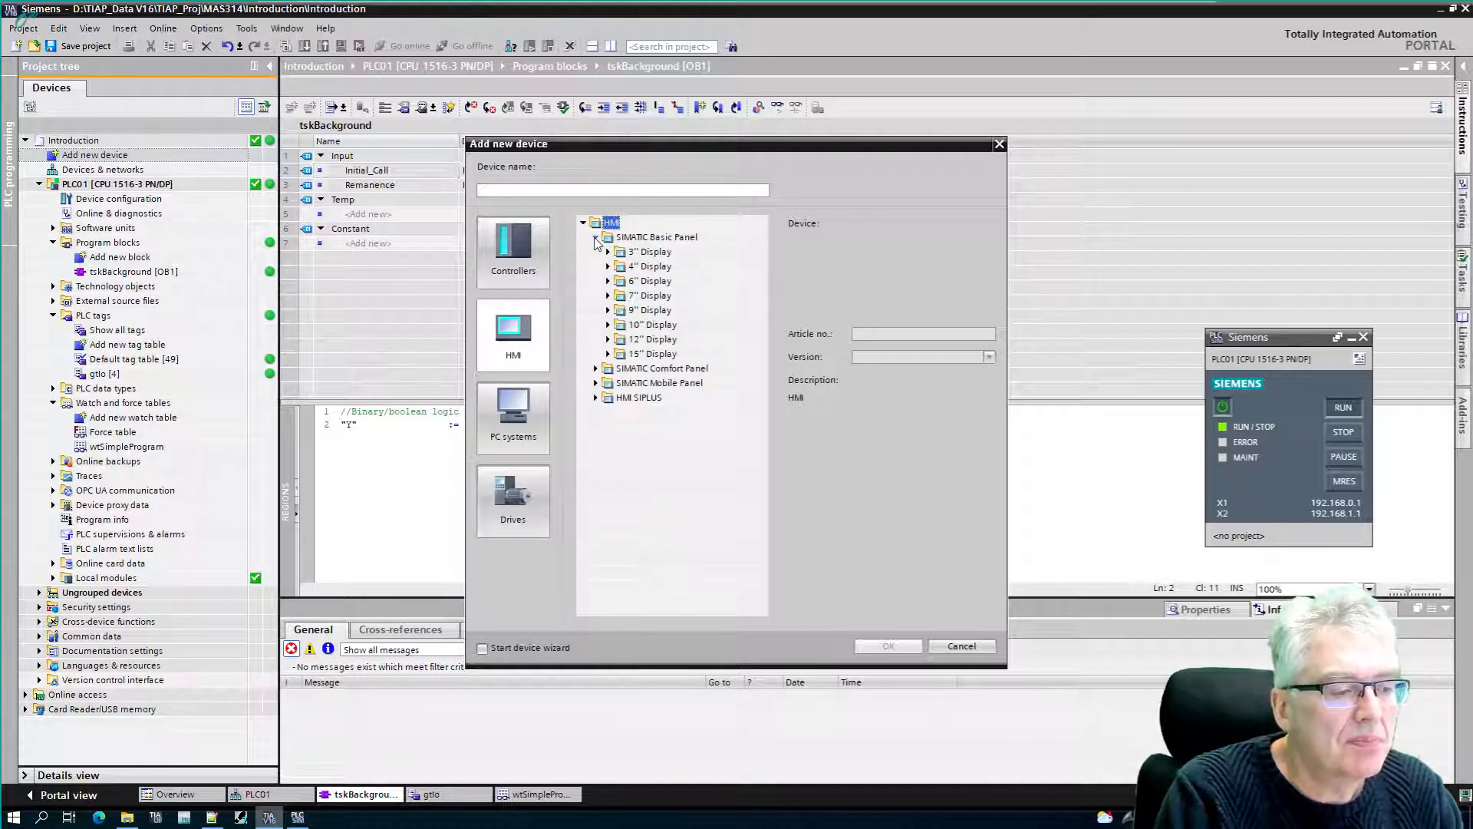
left_click(608, 339)
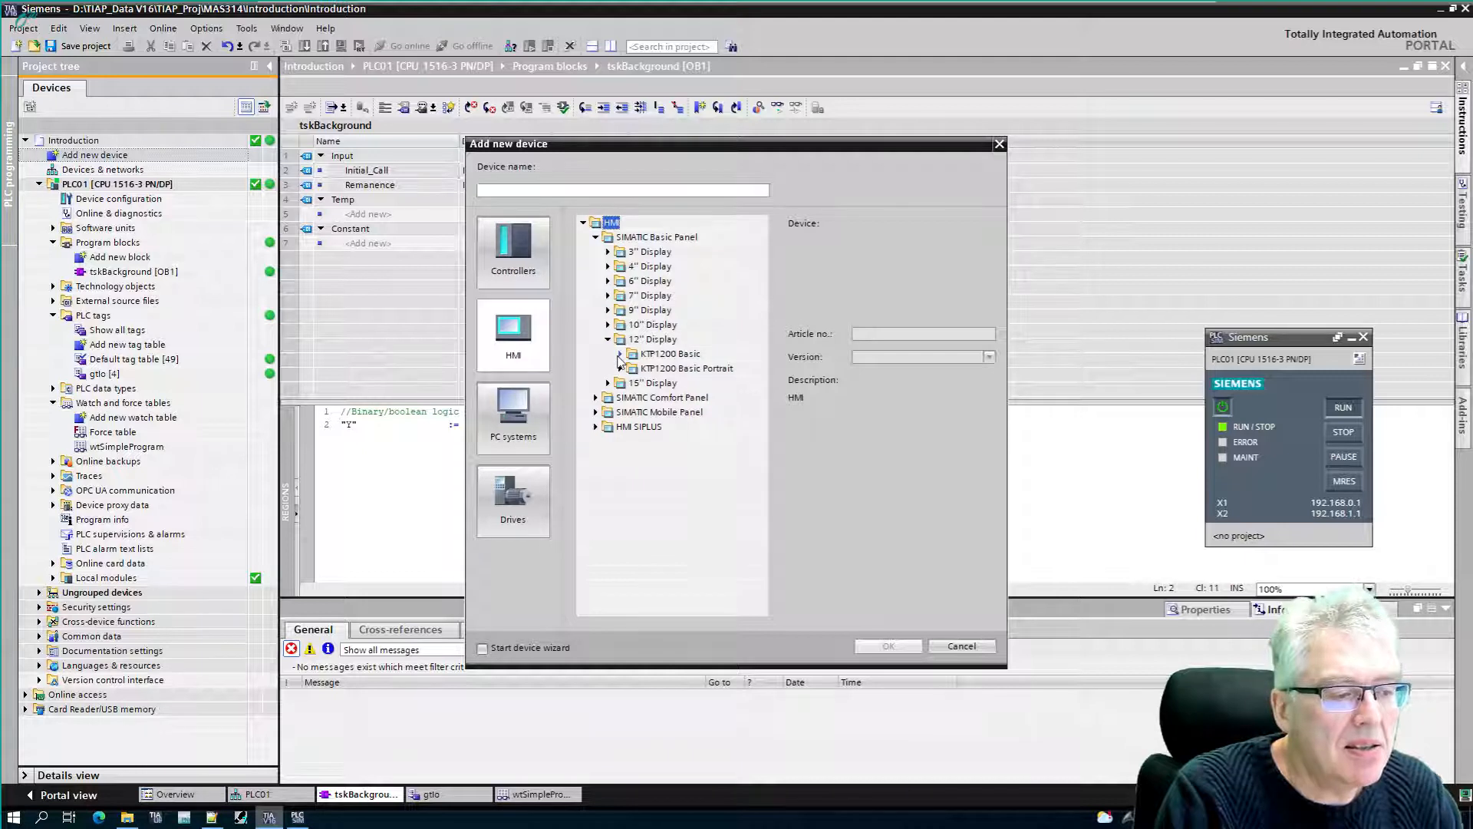
left_click(621, 355)
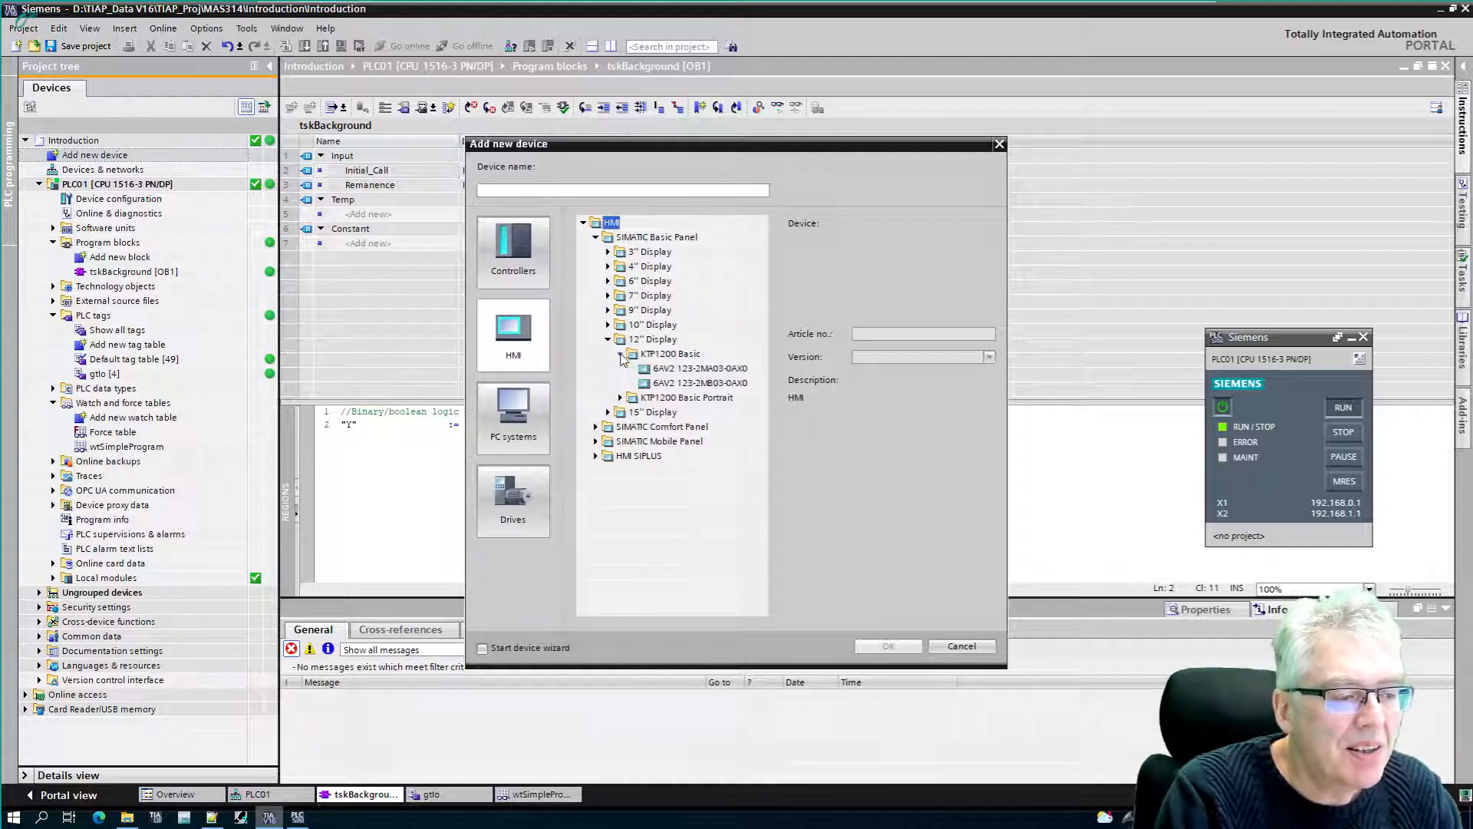
left_click(692, 383)
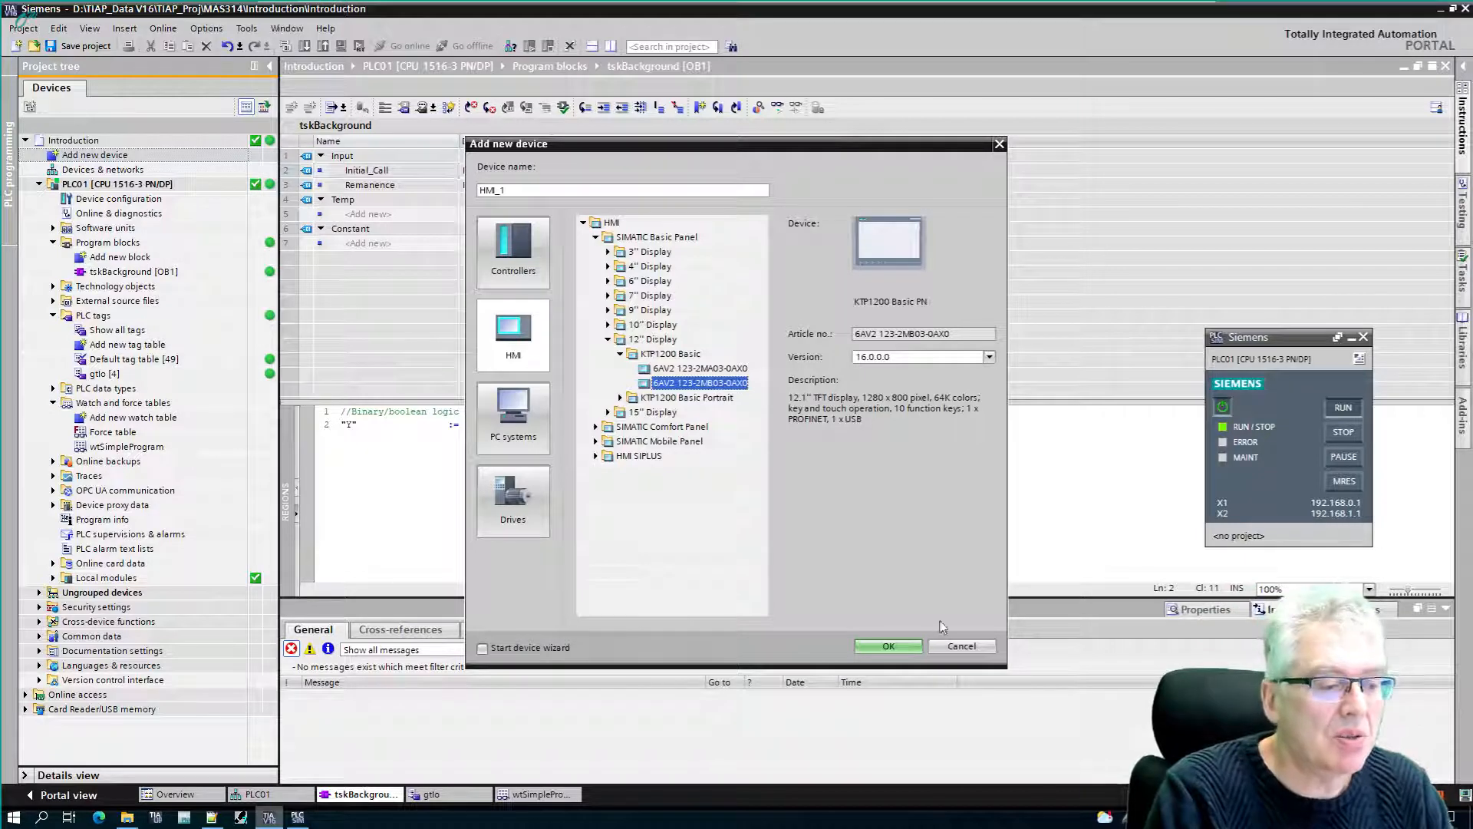
left_click(886, 647)
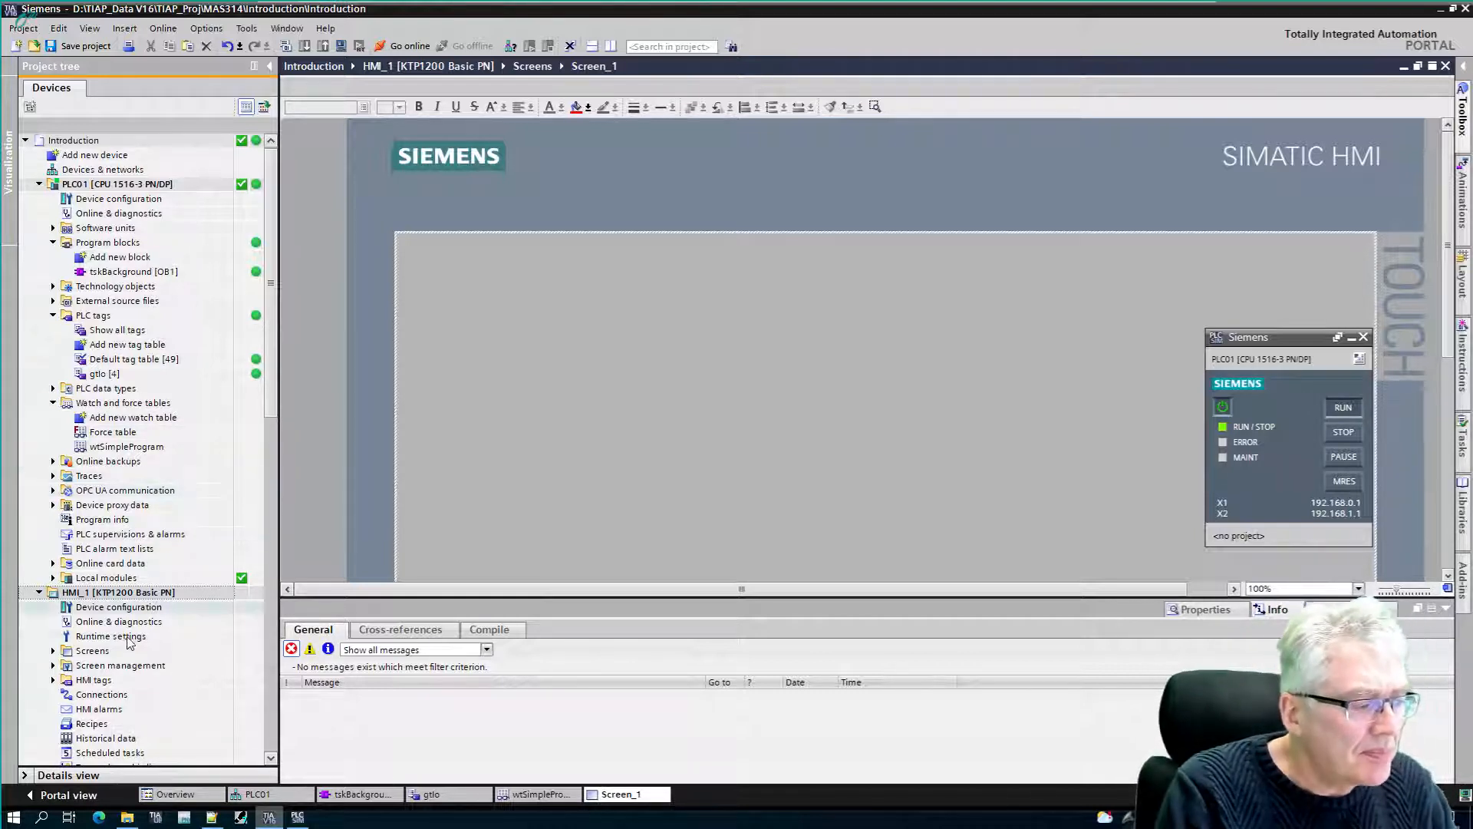
Step: Rename the new HMI device in the project tree as LOP
left_click(88, 595)
left_click(87, 595)
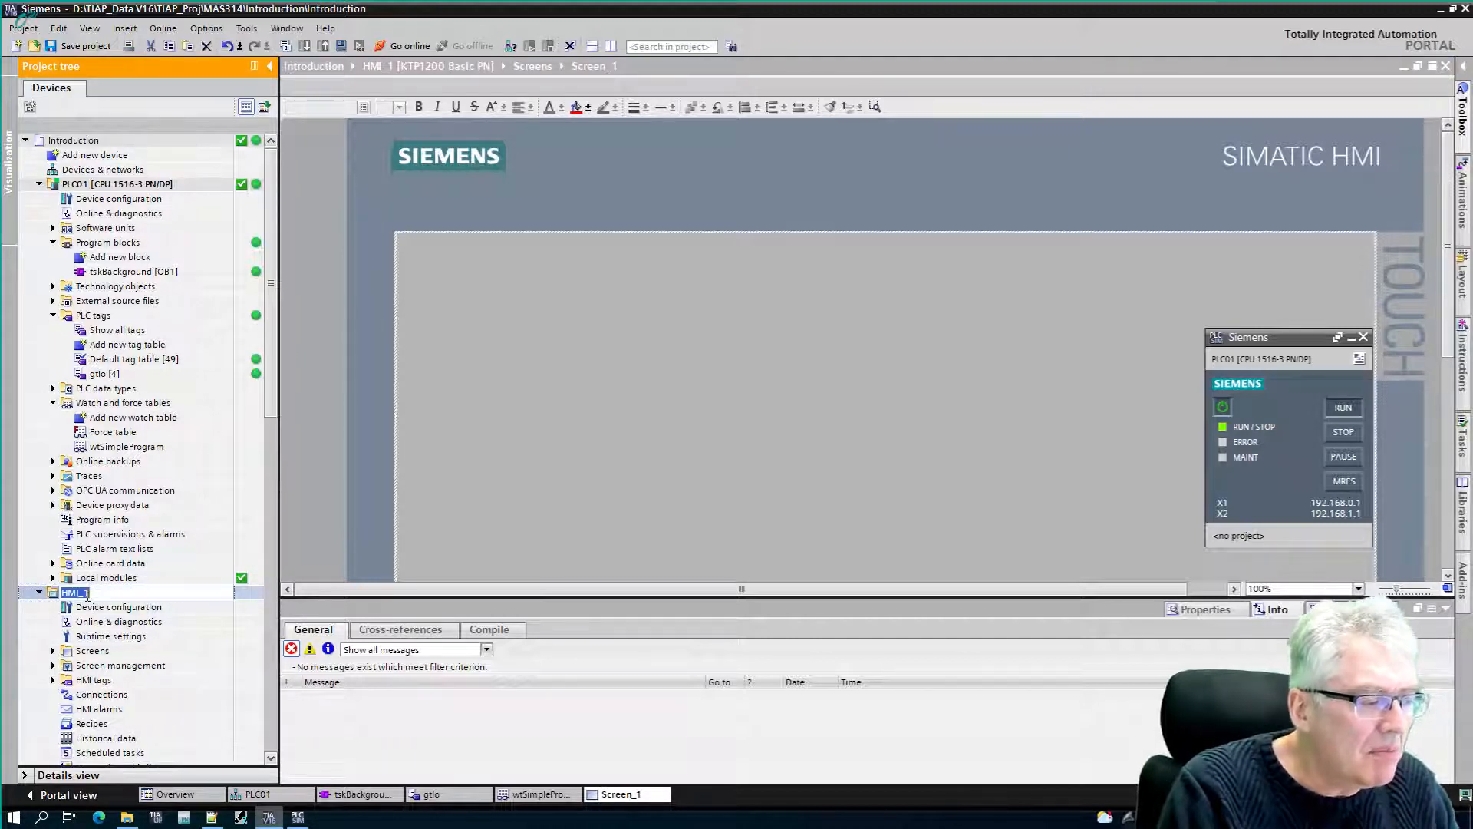
type("IOP")
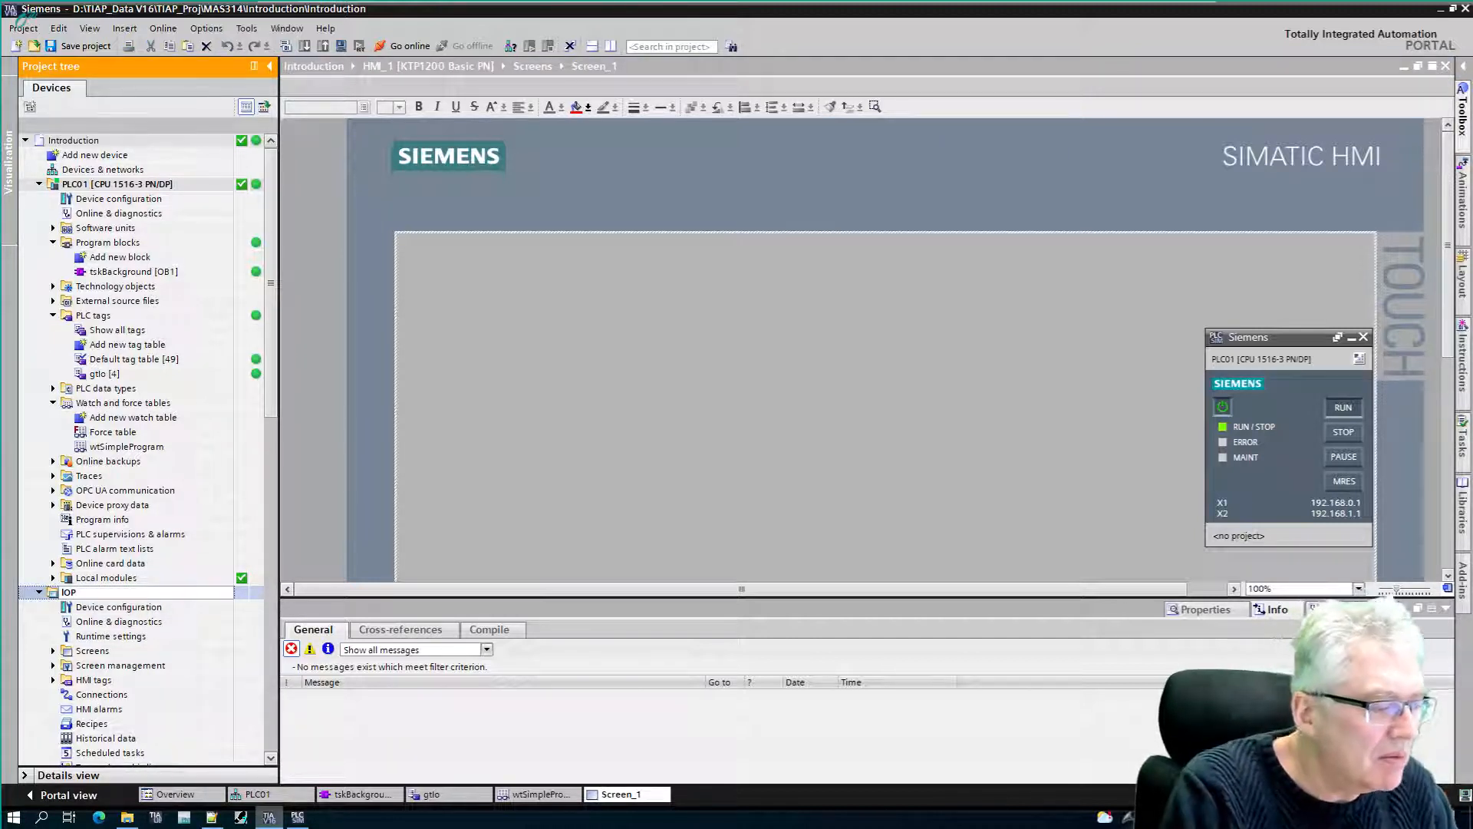
key("BackSpace")
key("BackSpace")
key("BackSpace")
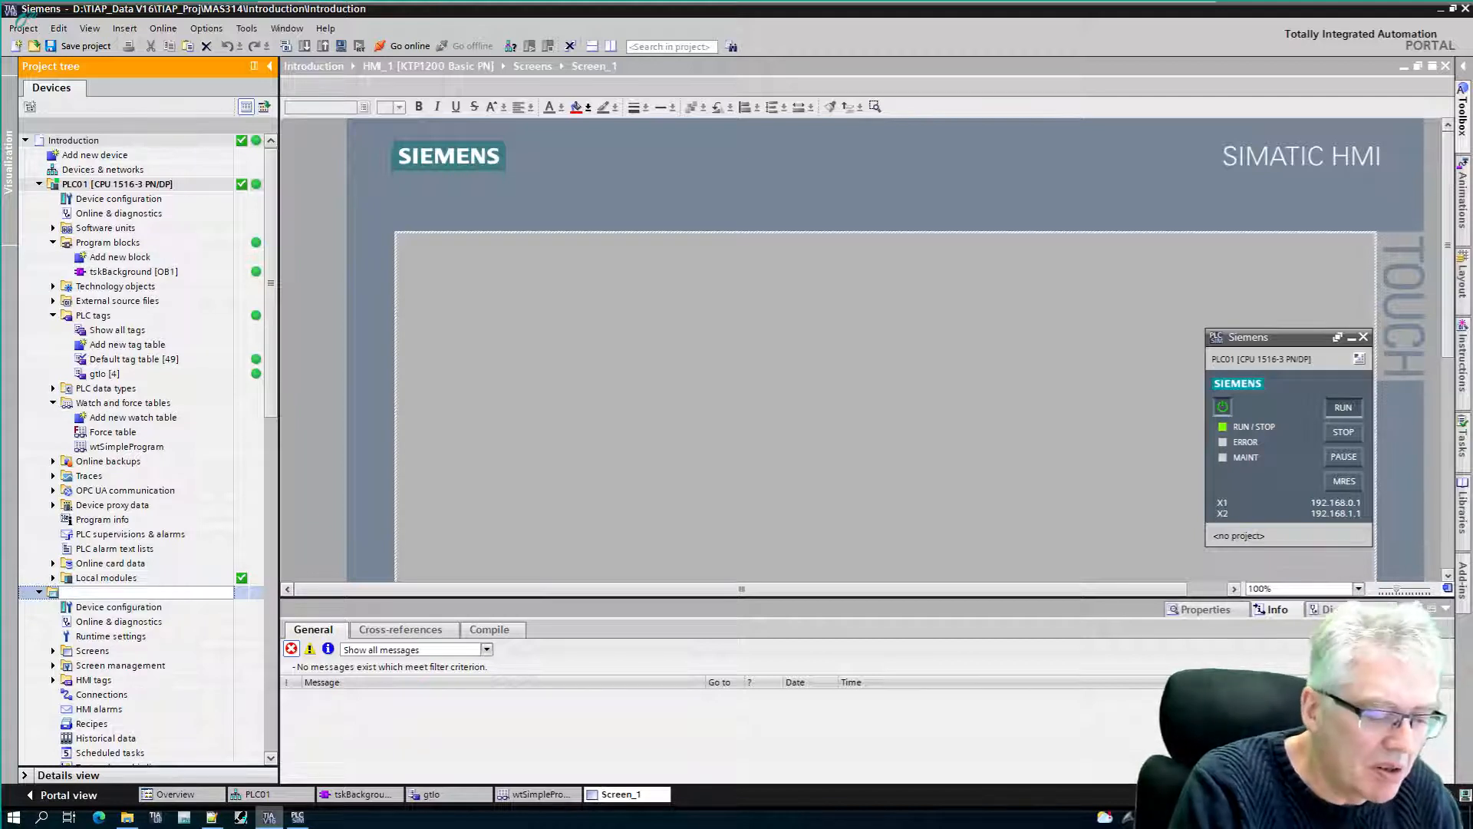
type("LOP")
key("Return")
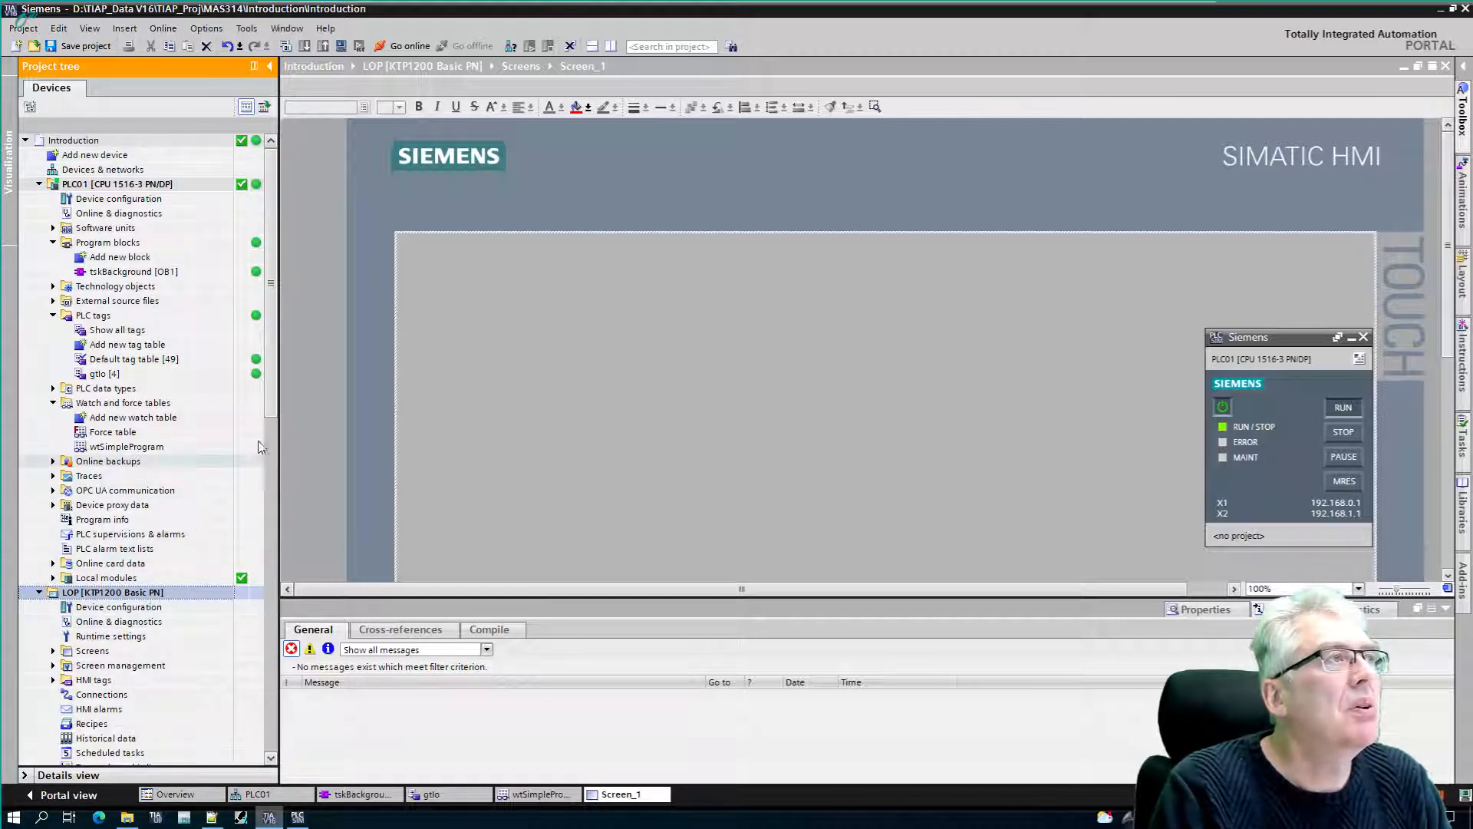
Step: Expand the LOP panel's HMI tags and screens, and rename its existing screen as Main
left_click_drag(272, 402, 274, 454)
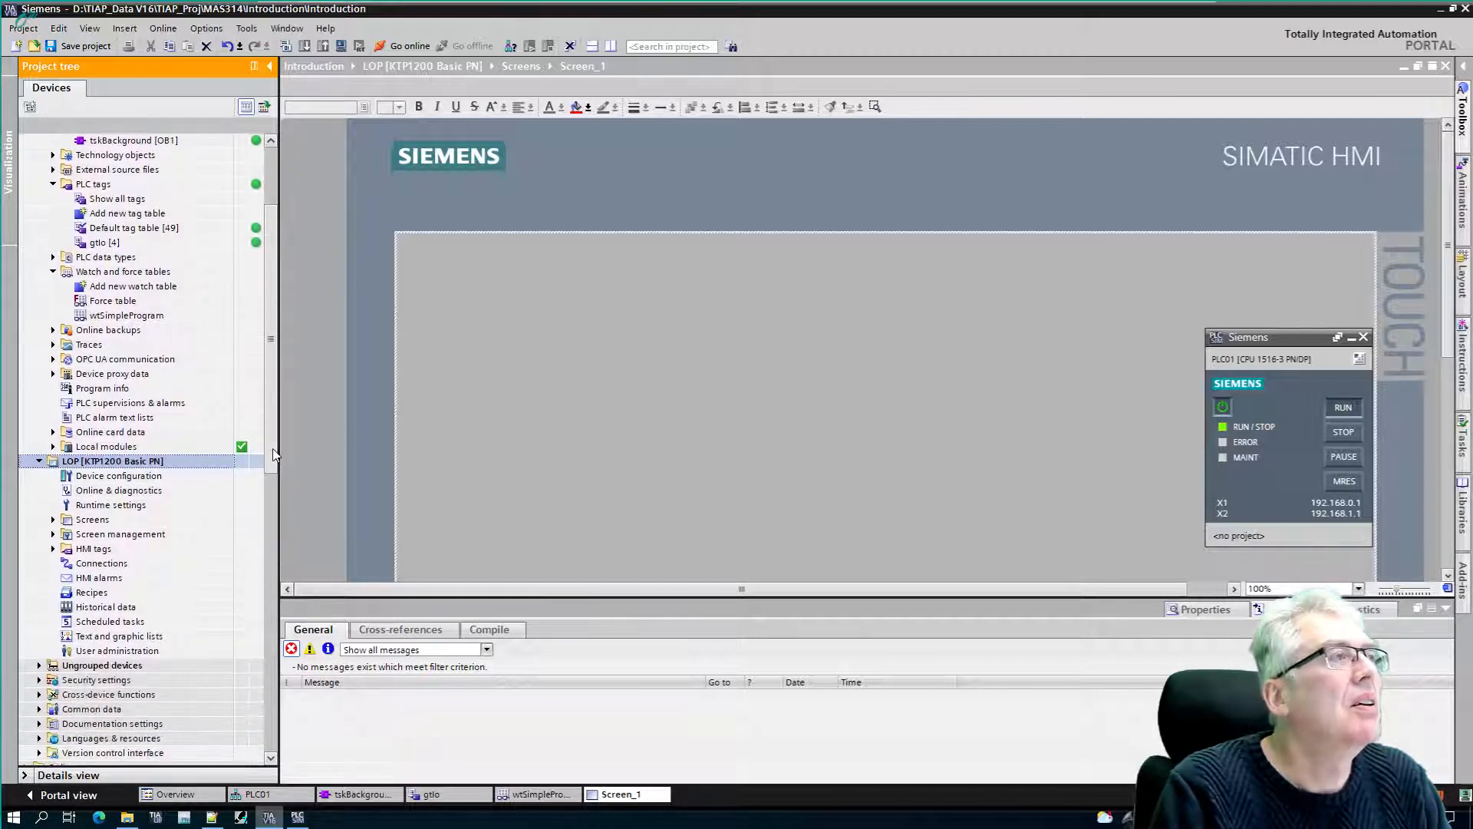
left_click(52, 550)
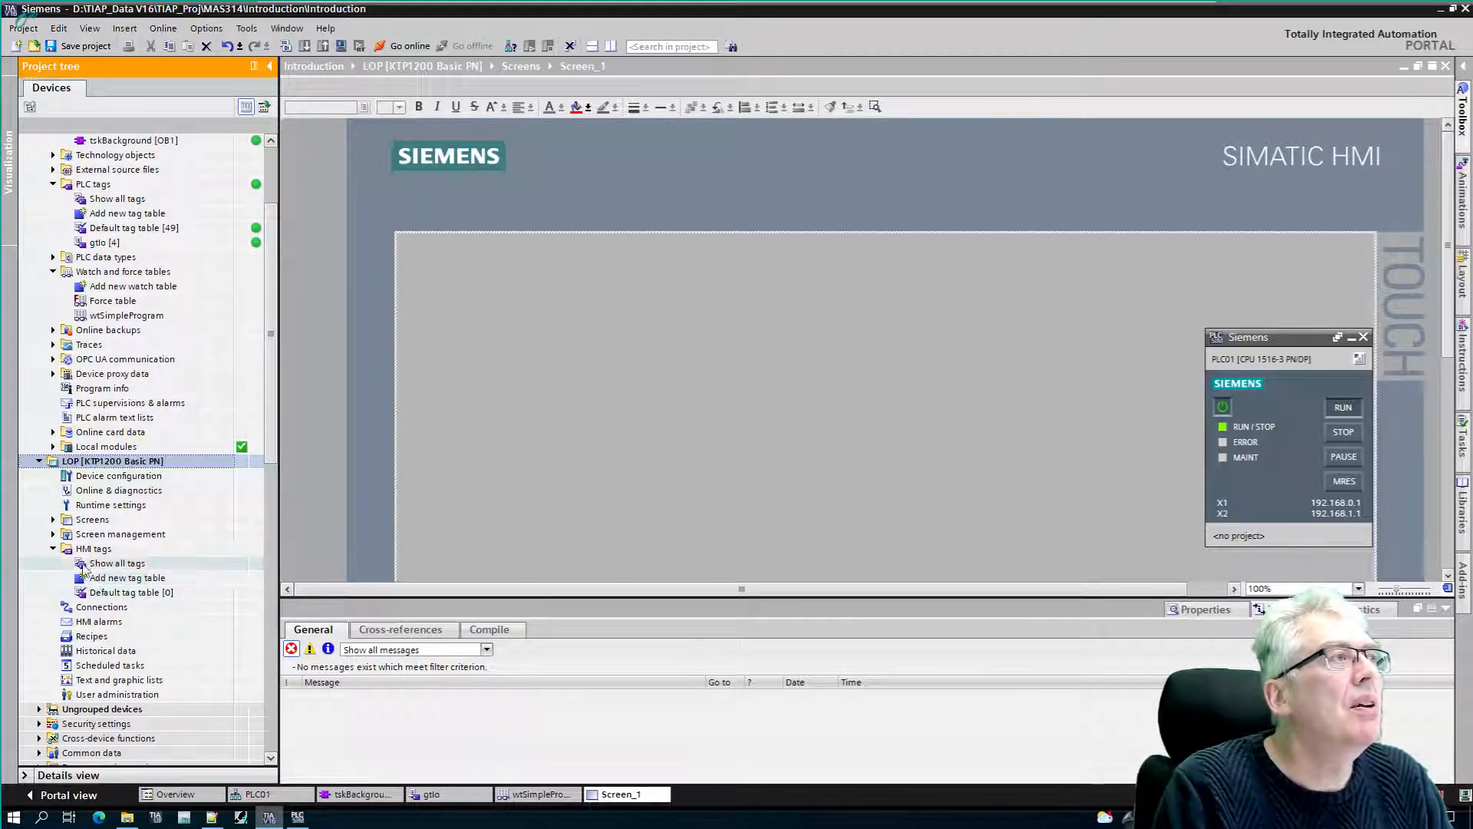
left_click(55, 520)
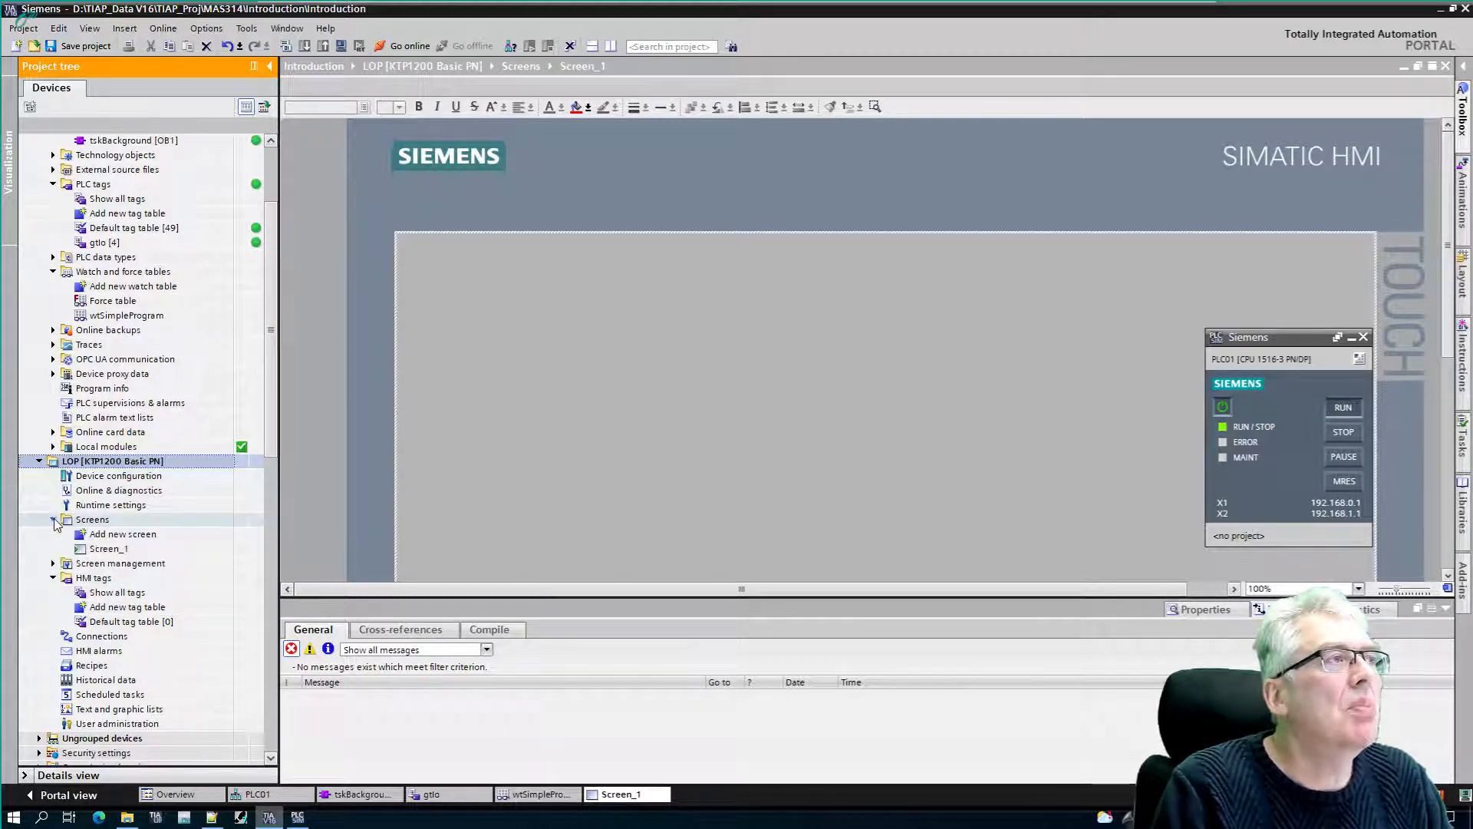
left_click(122, 549)
left_click(122, 550)
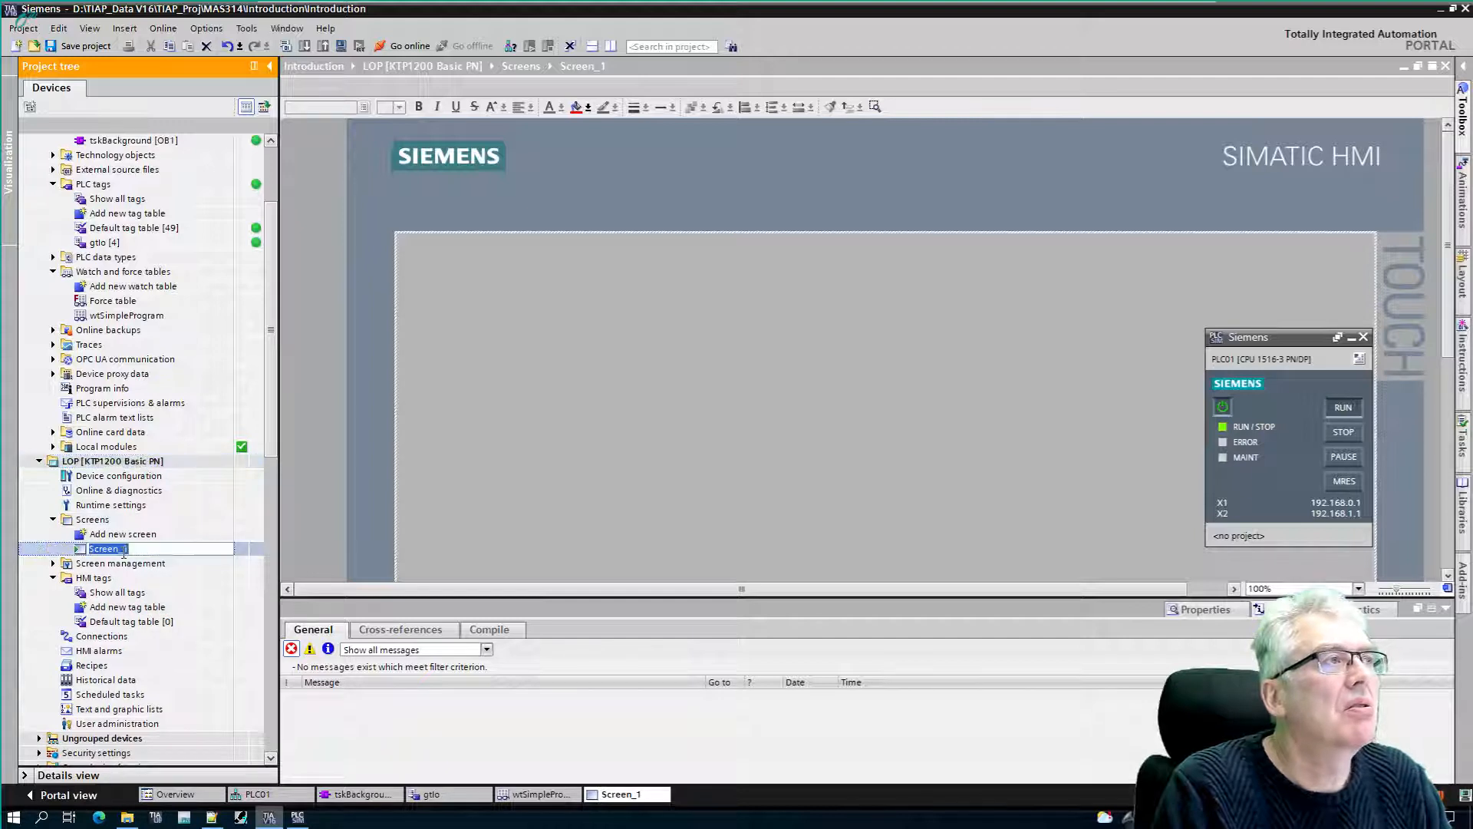
type("Main")
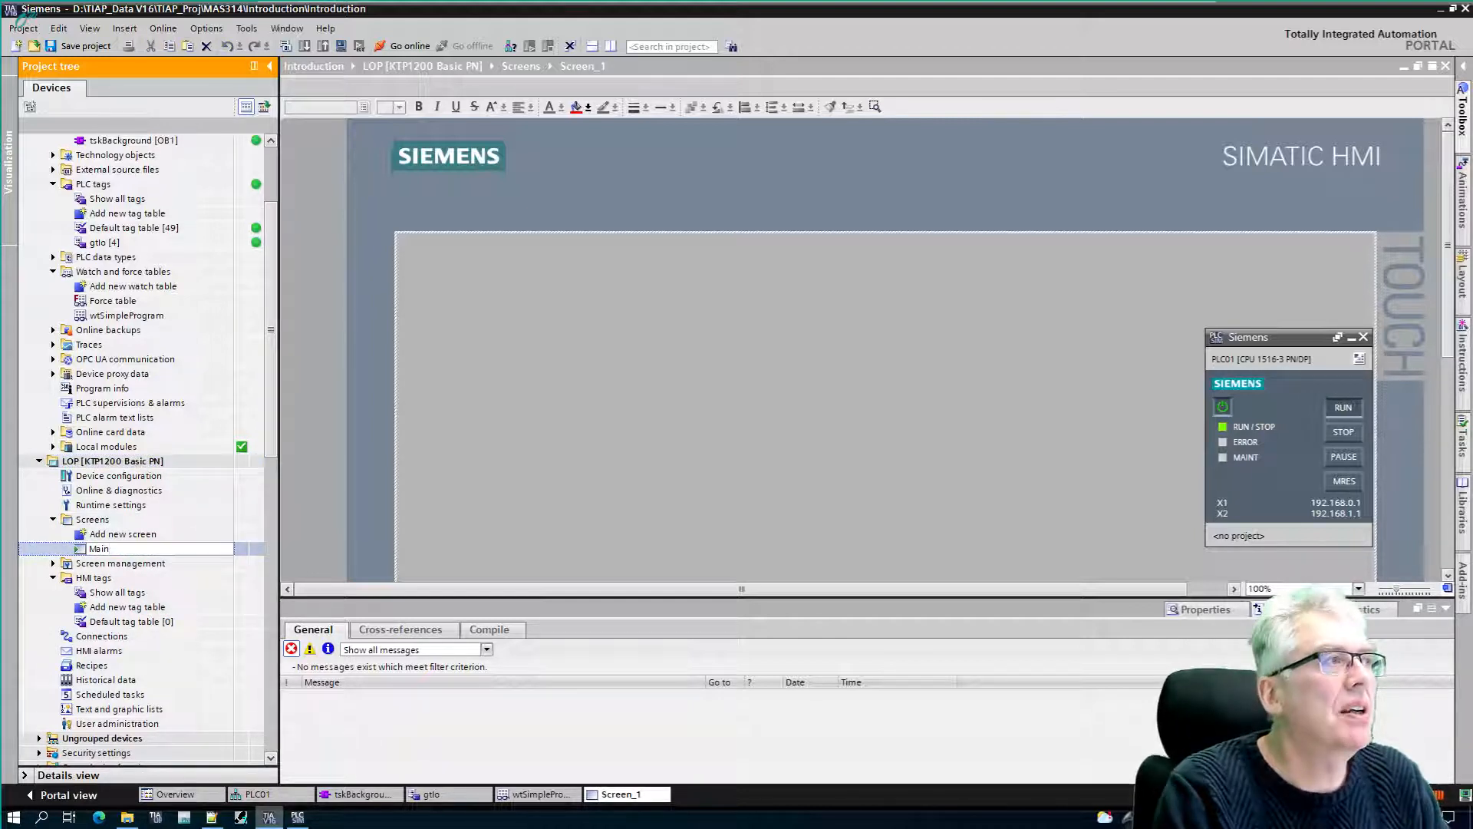
key("Return")
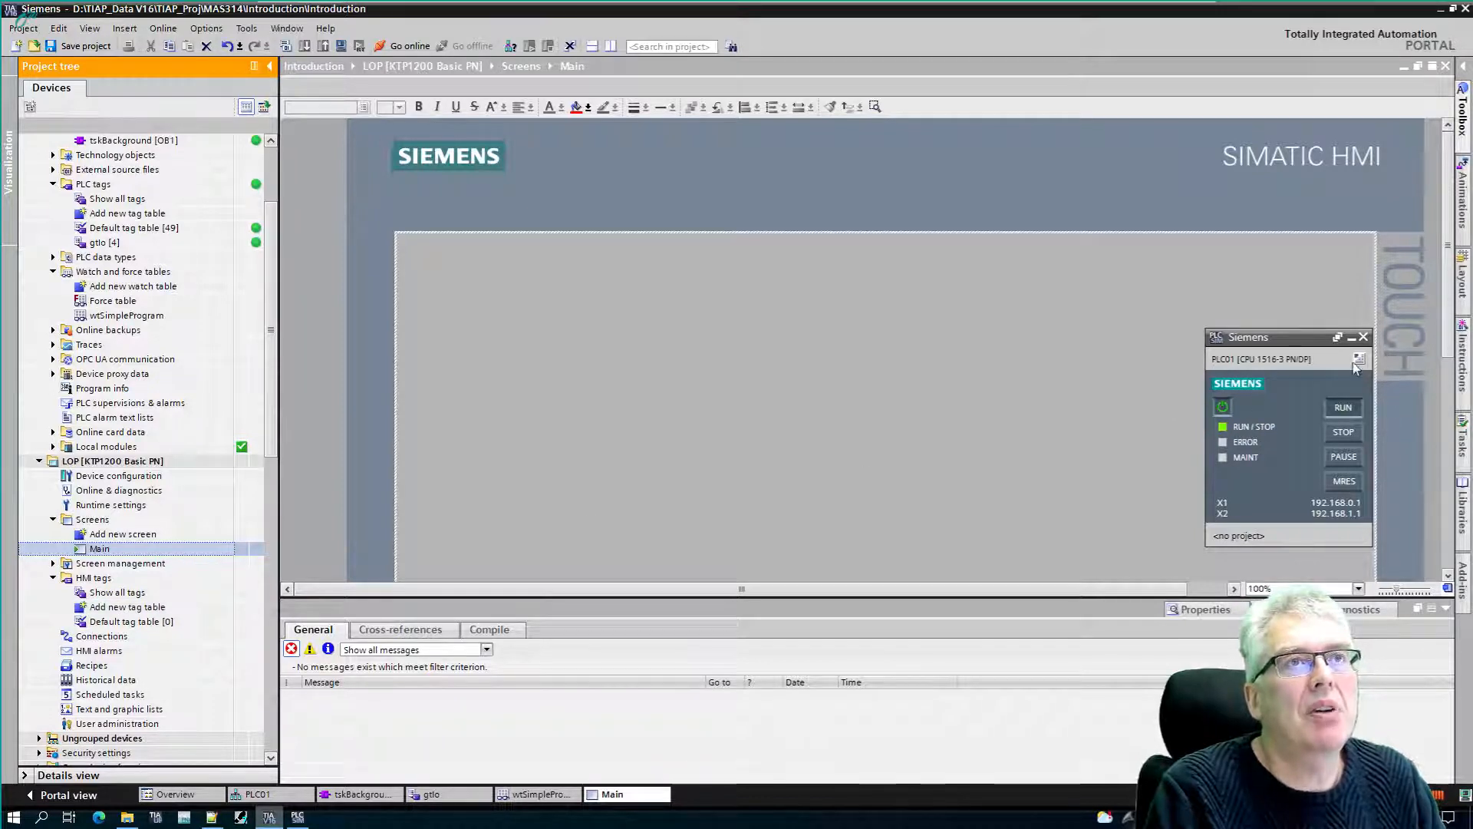
Step: Hide the PLC simulator and inspector windows, and move the LOP panel farther away from PLC01 in the network view
left_click(1351, 338)
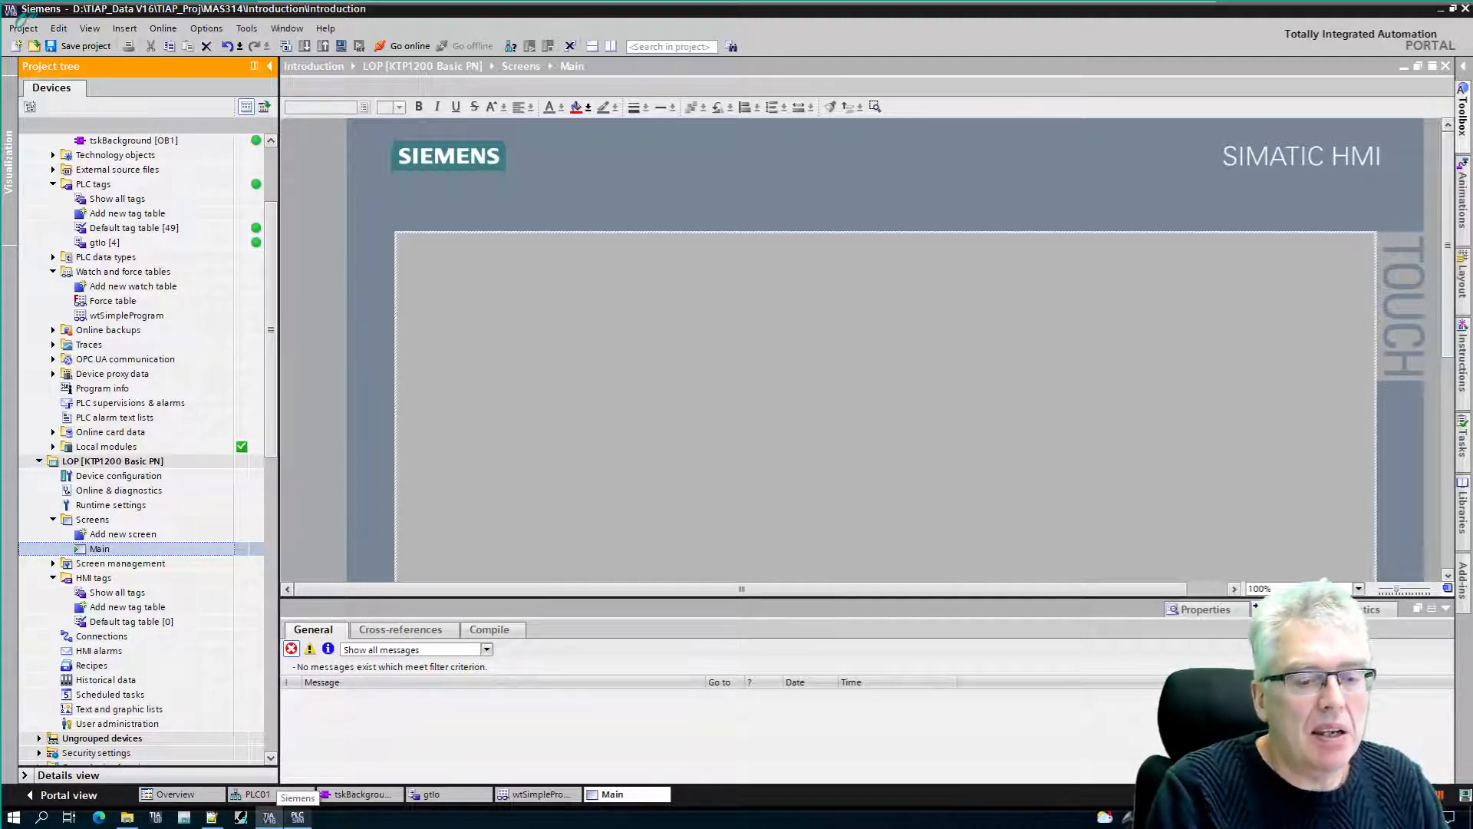
left_click(1446, 609)
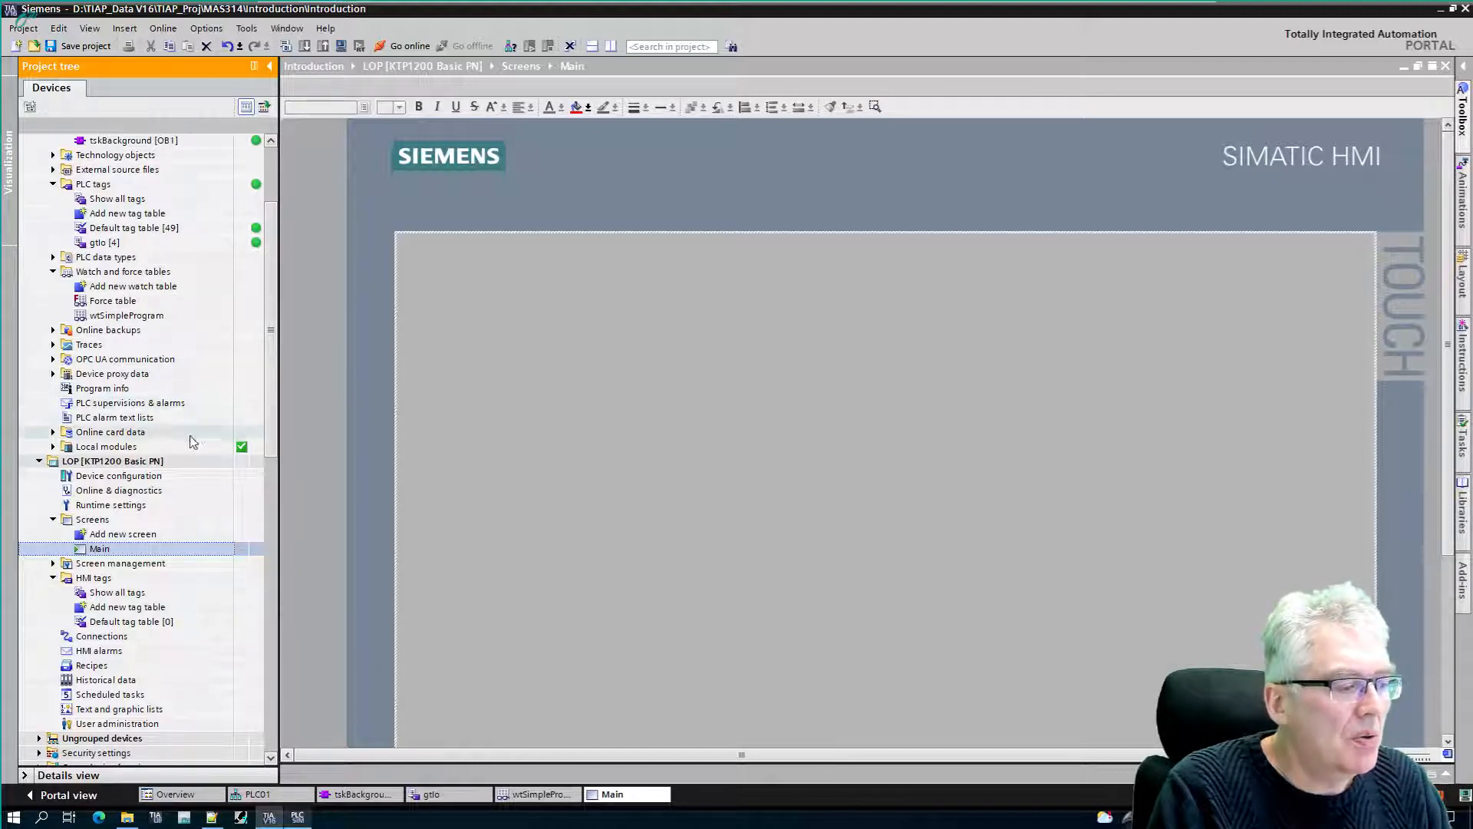
left_click(98, 477)
double_click(98, 478)
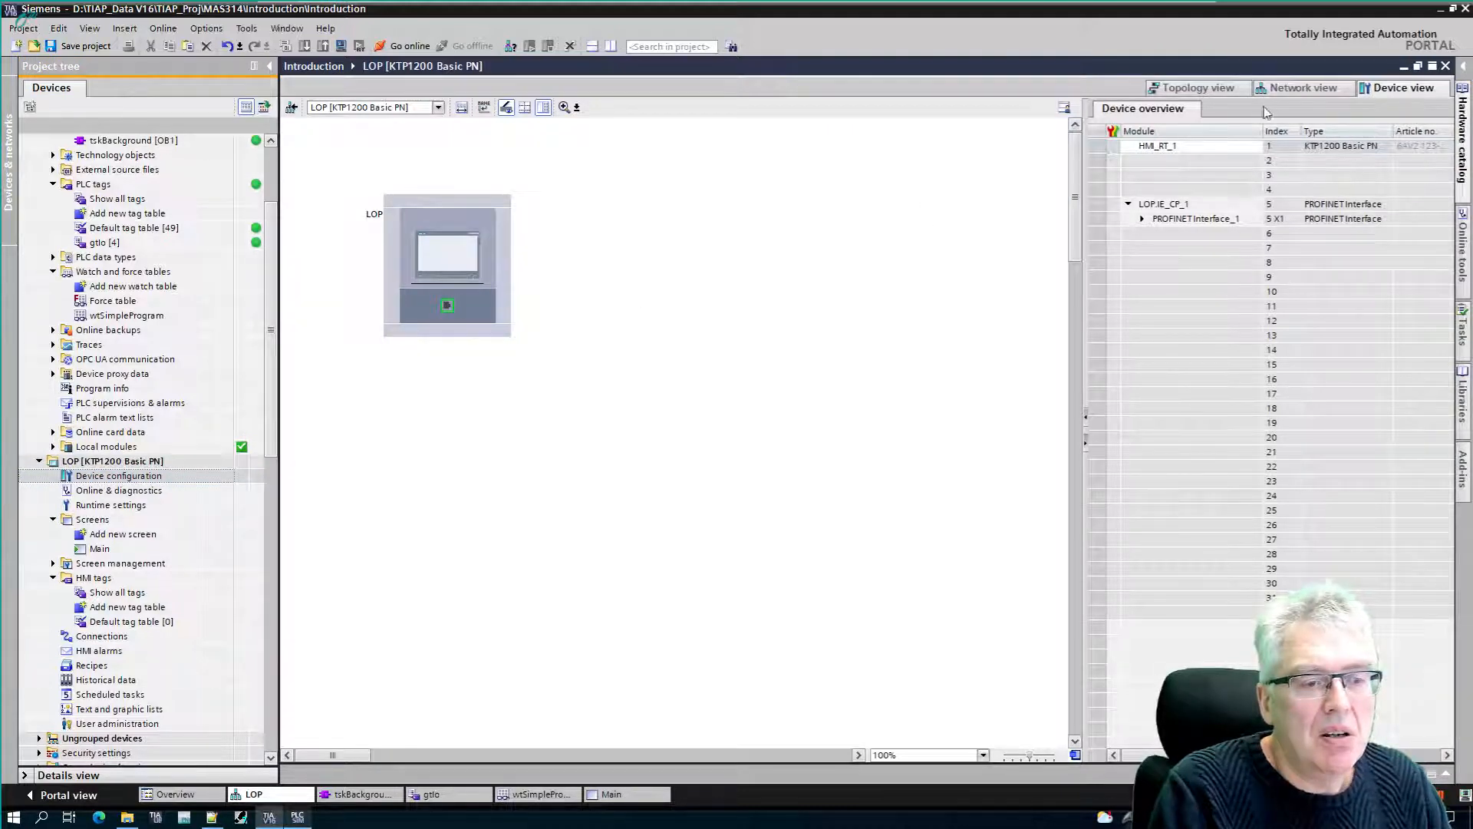
left_click(1295, 88)
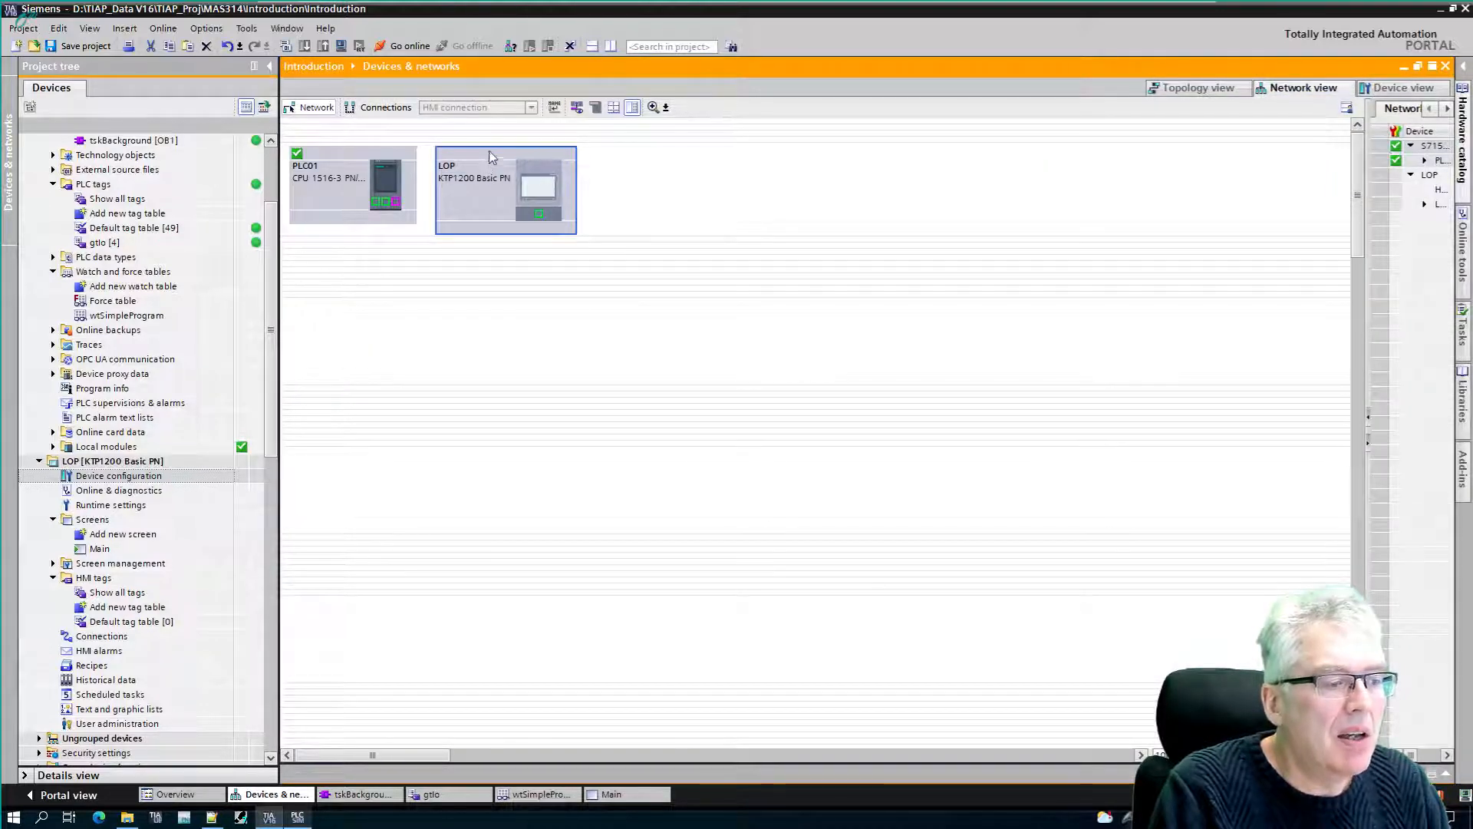
left_click_drag(492, 156, 615, 157)
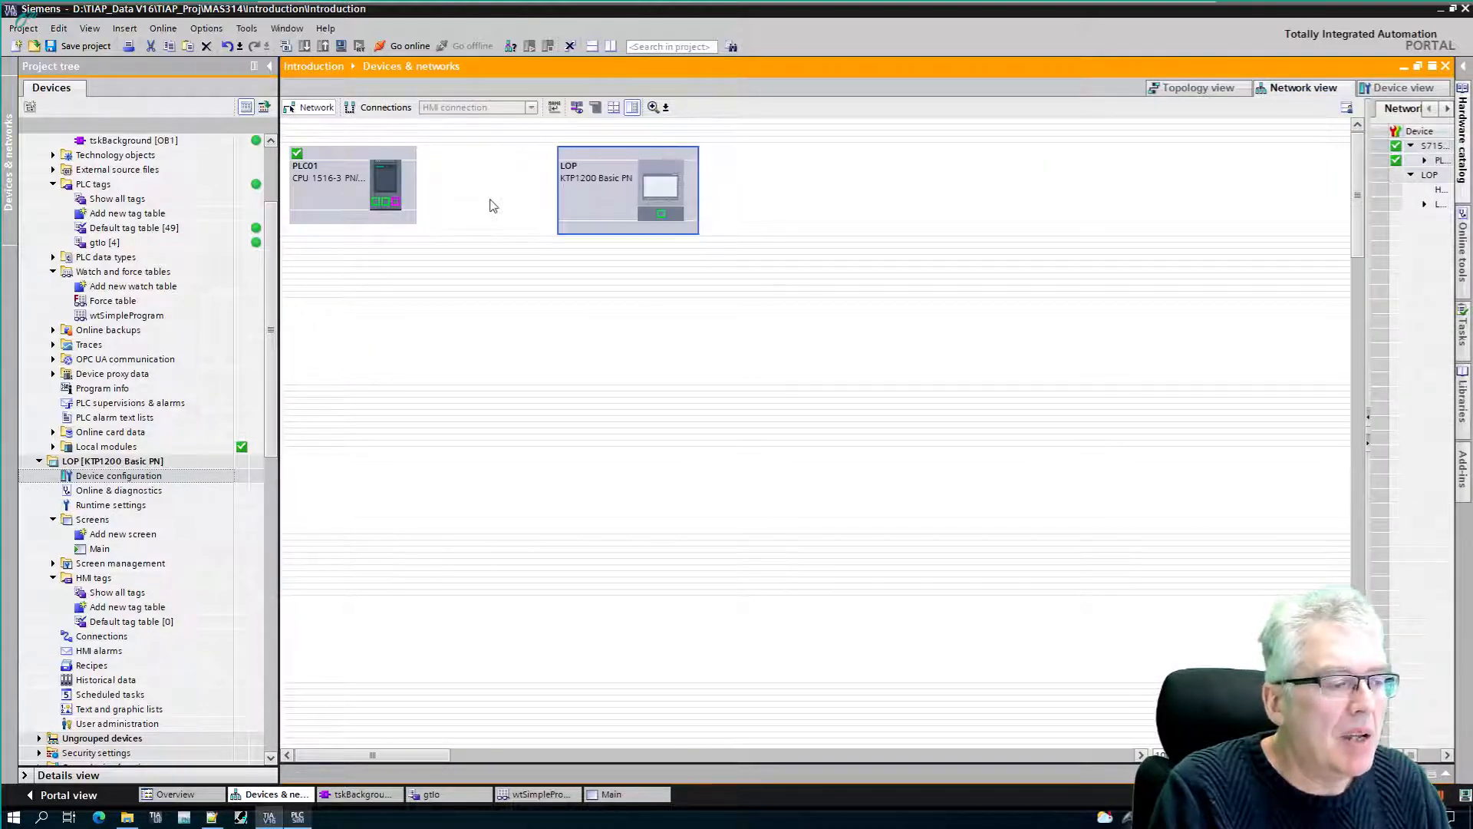
Step: Try to connect the LOP panel's PROFINET port to PLC01's PROFINET interface in the network view
left_click(375, 203)
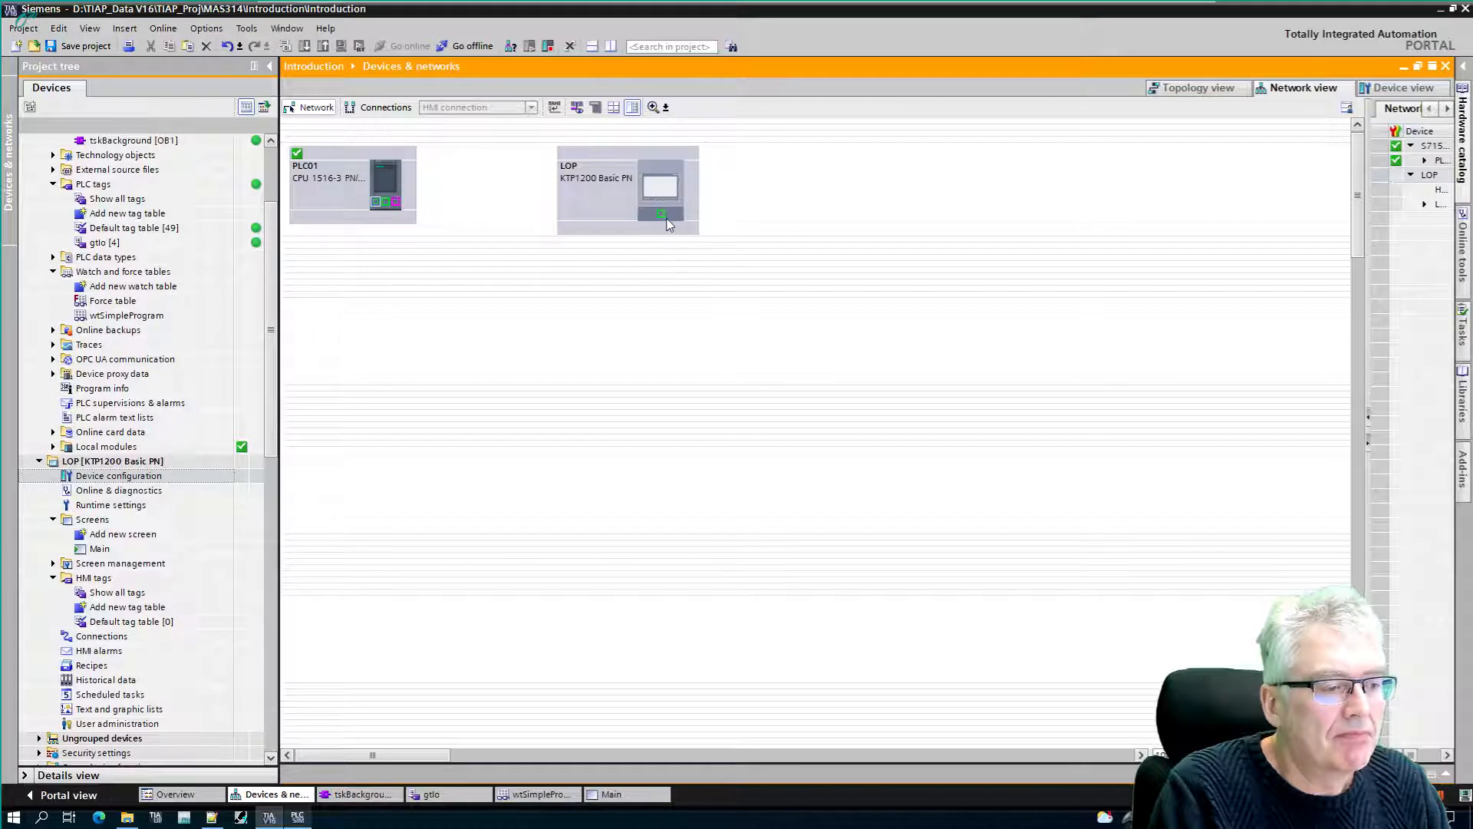
left_click_drag(663, 218, 390, 208)
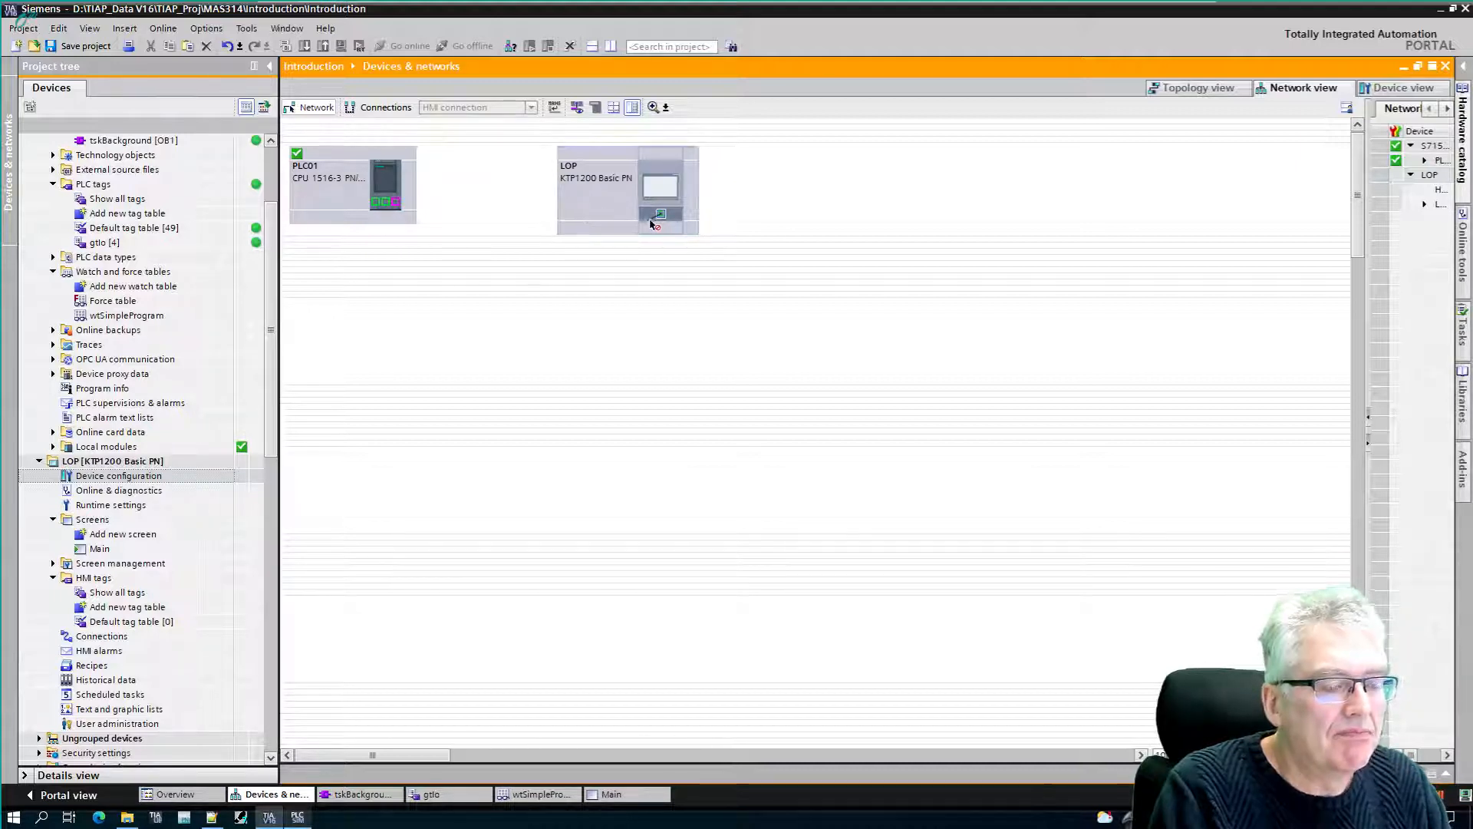
left_click_drag(650, 223, 1239, 105)
left_click_drag(946, 182, 790, 254)
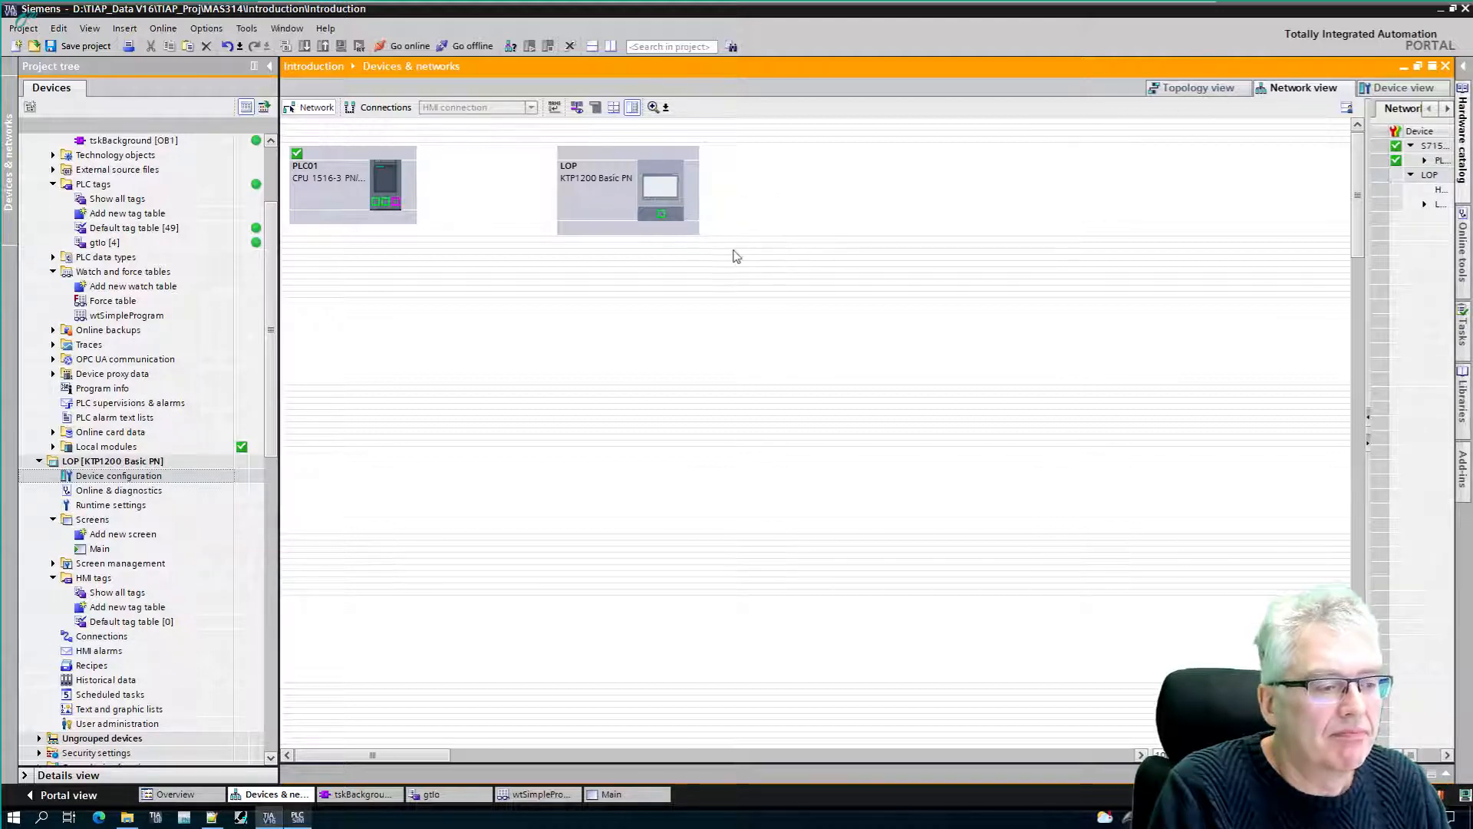
Step: Check the topology view, and examine the Ethernet address properties of the LOP panel's PROFINET interface in its device configuration
left_click(1212, 89)
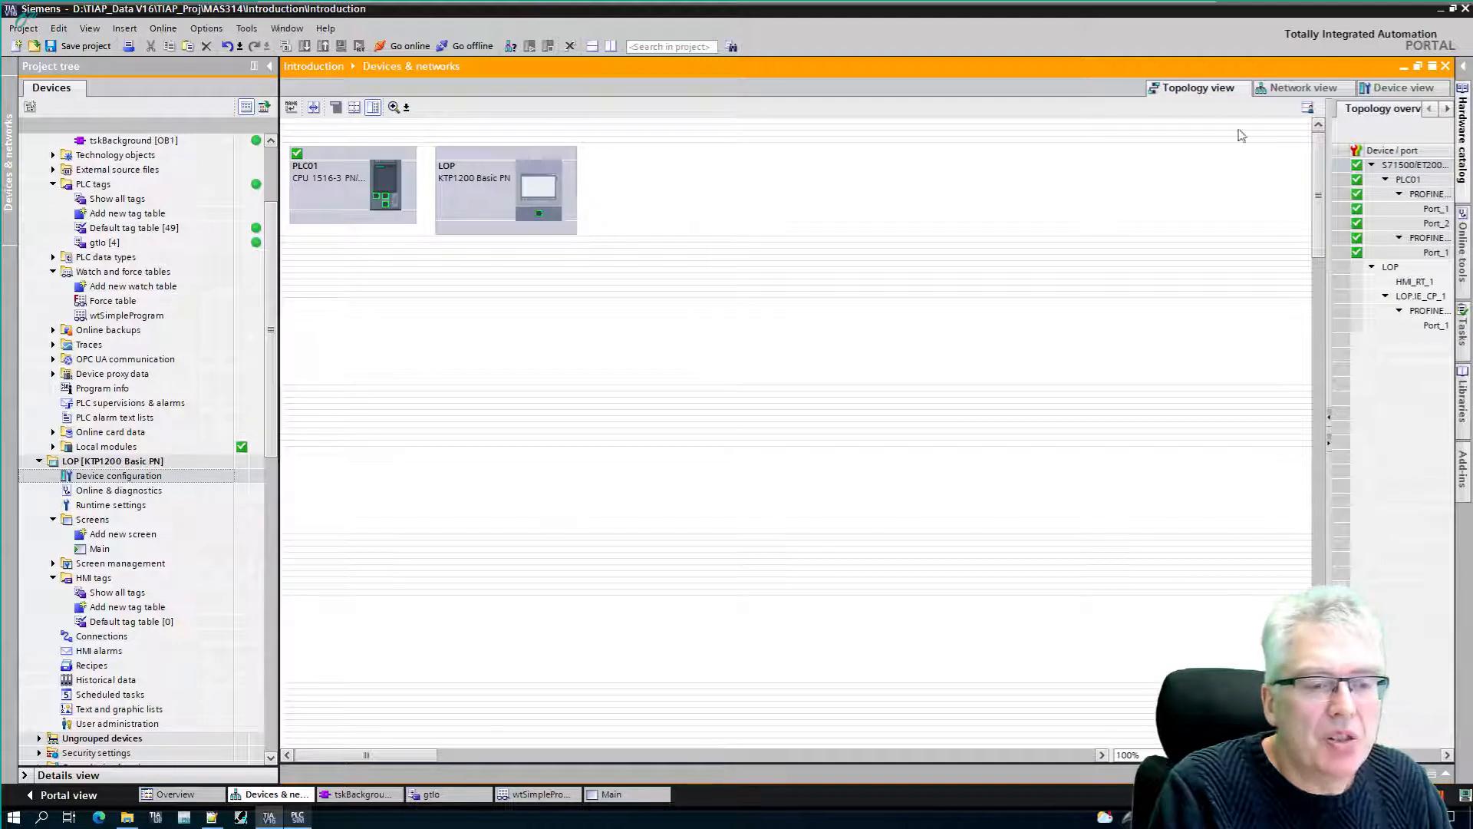
left_click(1404, 91)
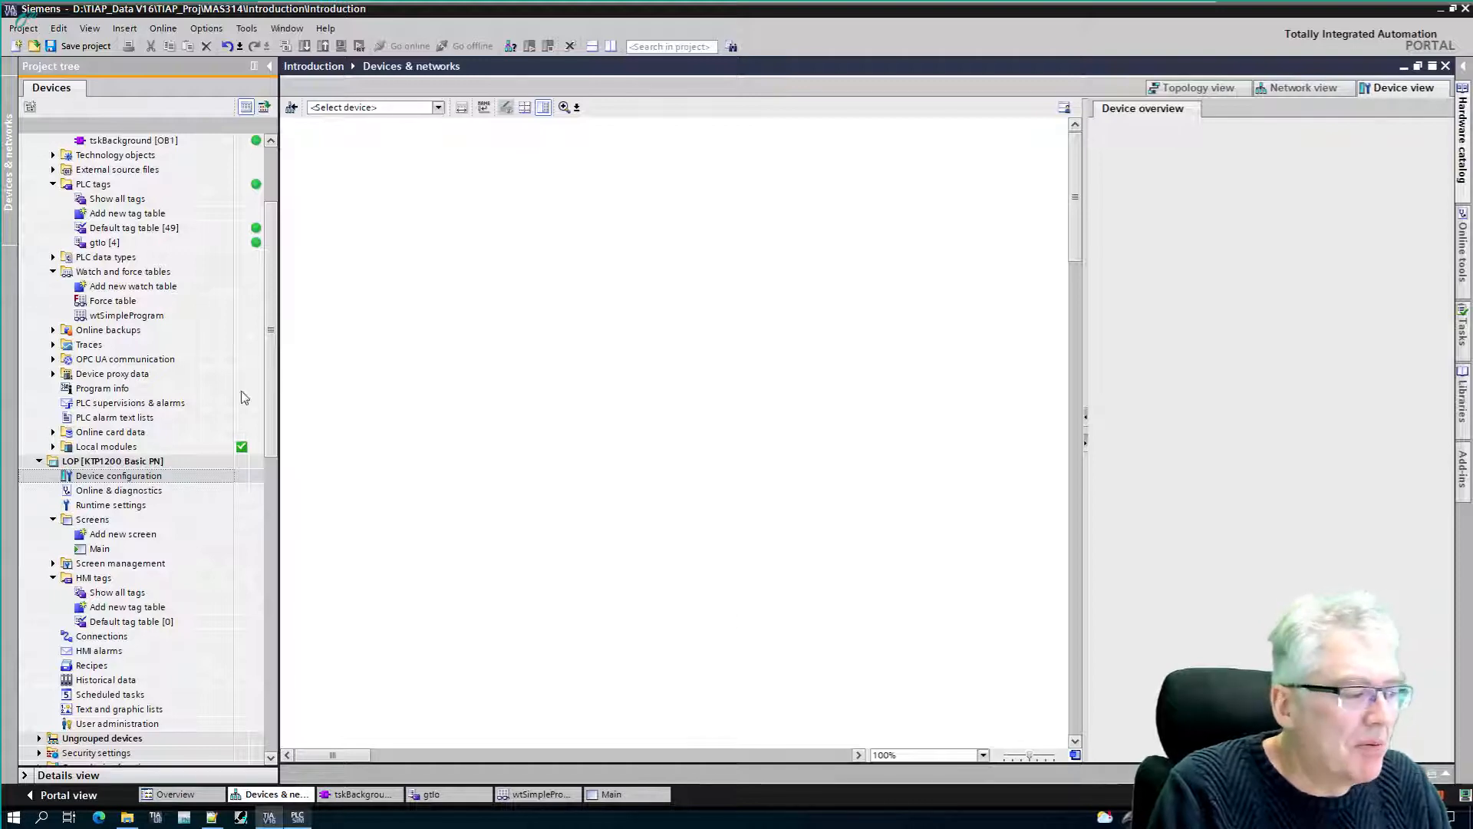
double_click(146, 477)
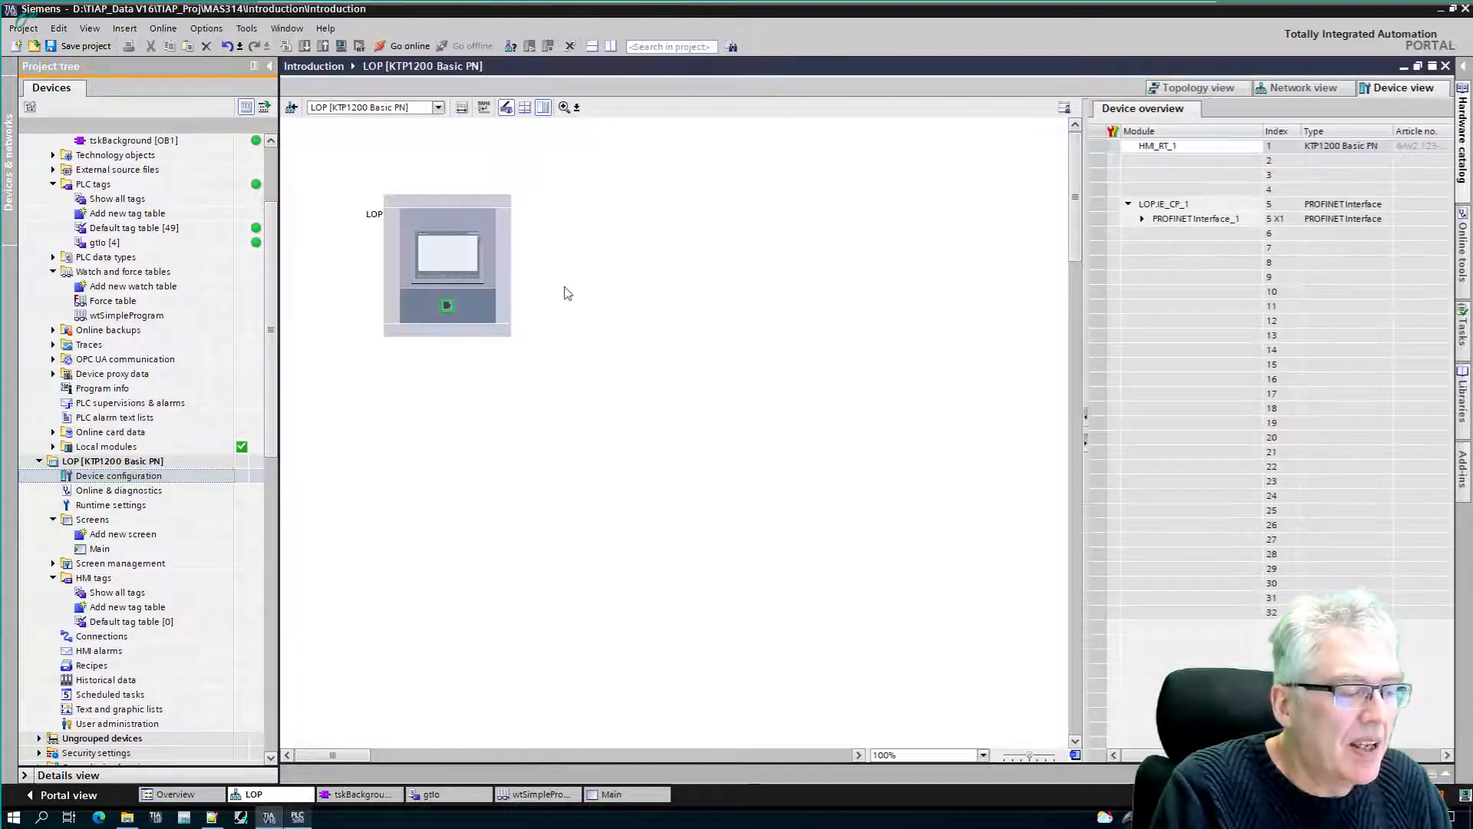
left_click(448, 312)
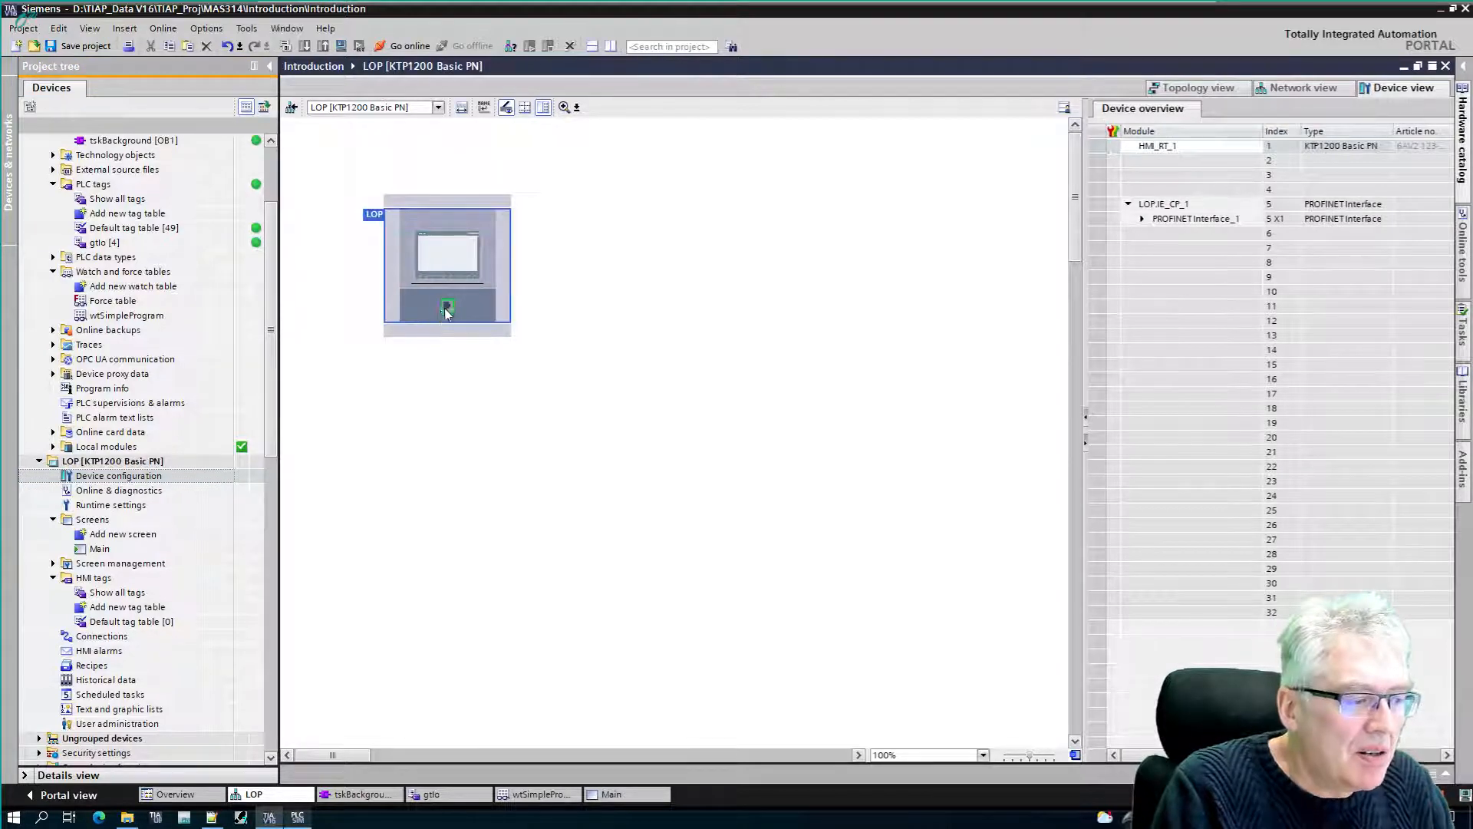
left_click(447, 307)
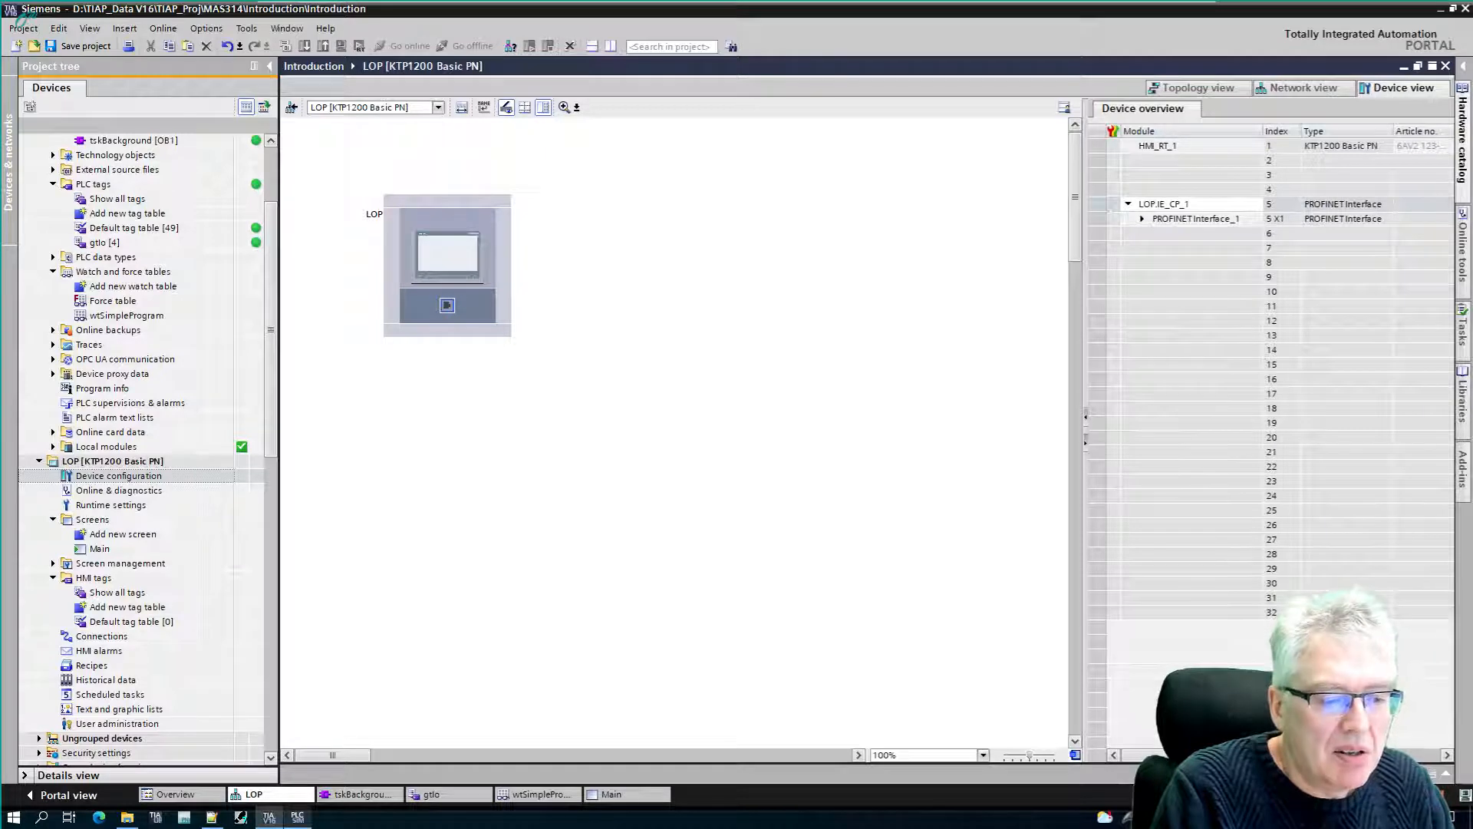
left_click(1205, 774)
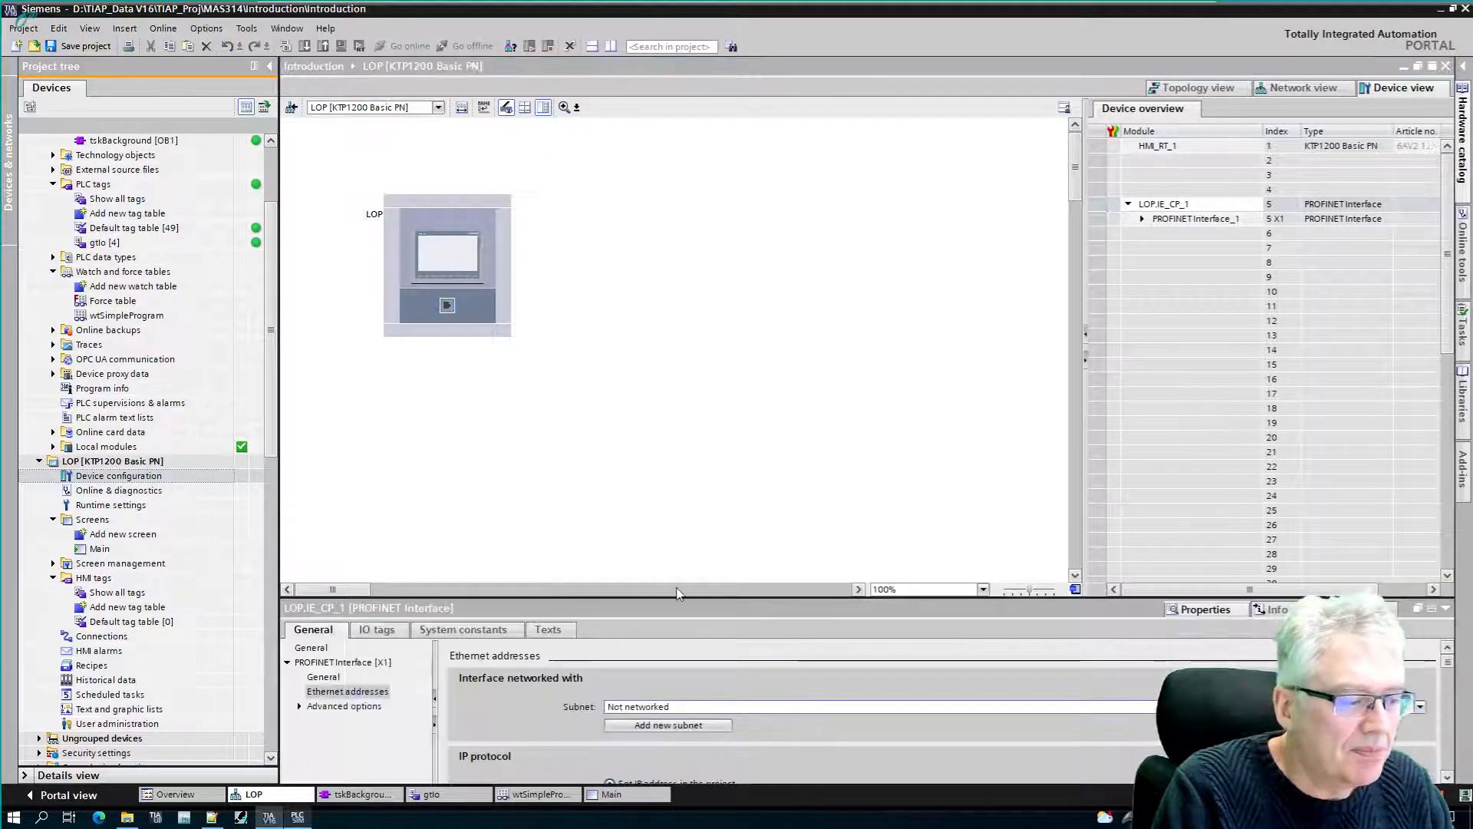
left_click_drag(663, 598, 660, 368)
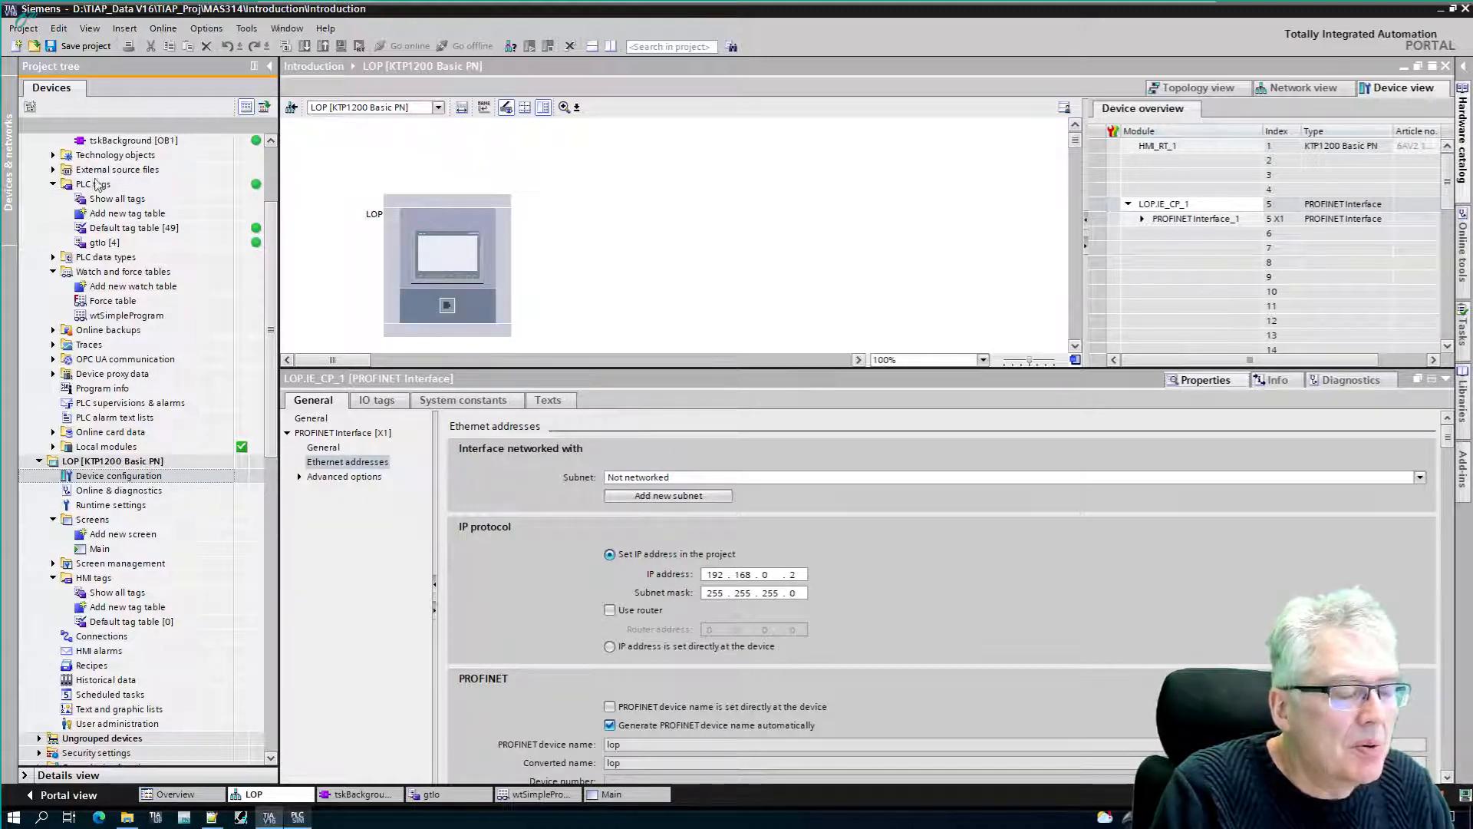
Step: Examine the Ethernet address settings of PROFINET interface X1 in PLC01's device configuration
scroll(270, 384, "up", 3)
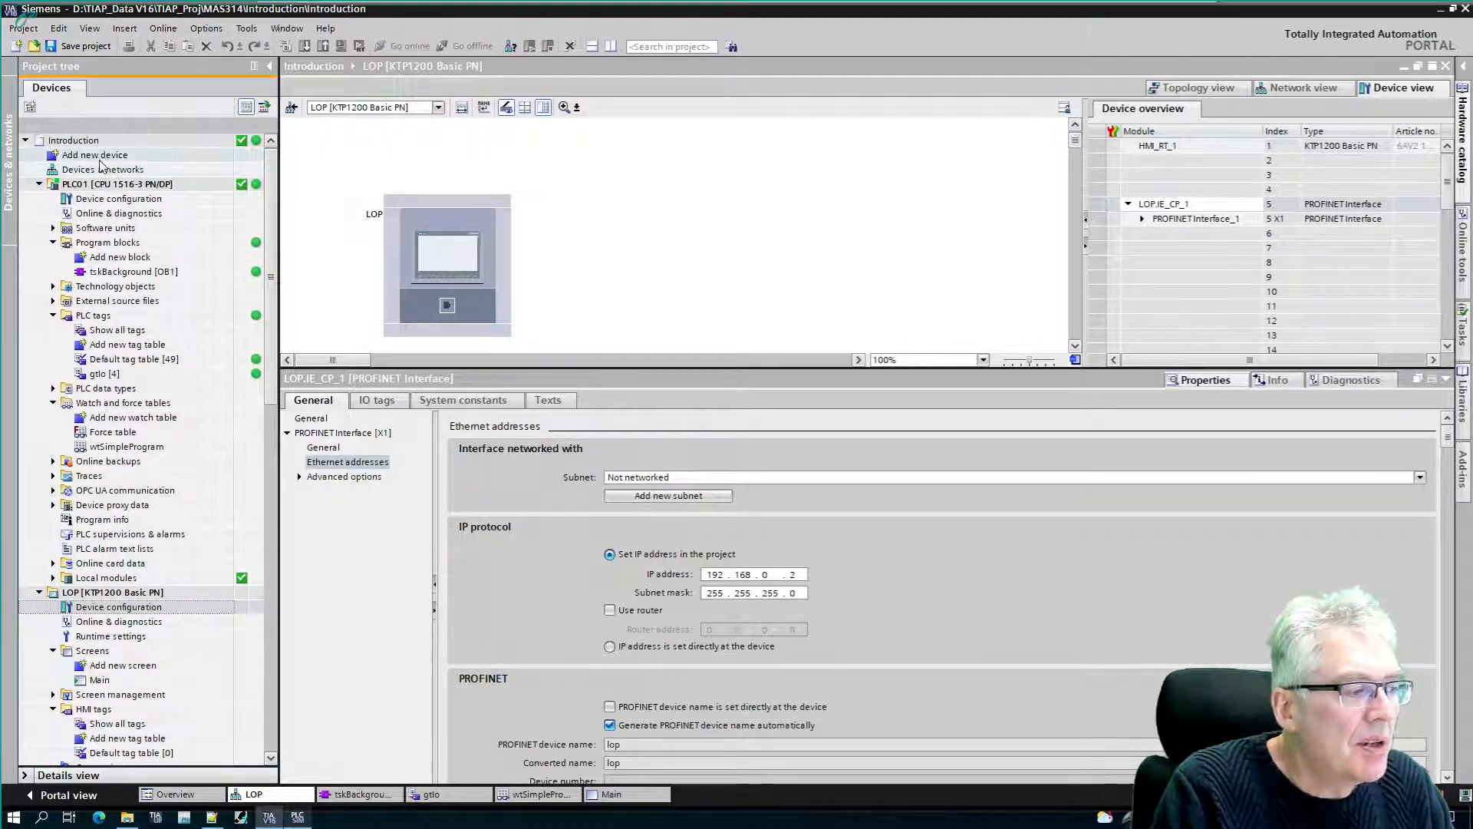
left_click(91, 198)
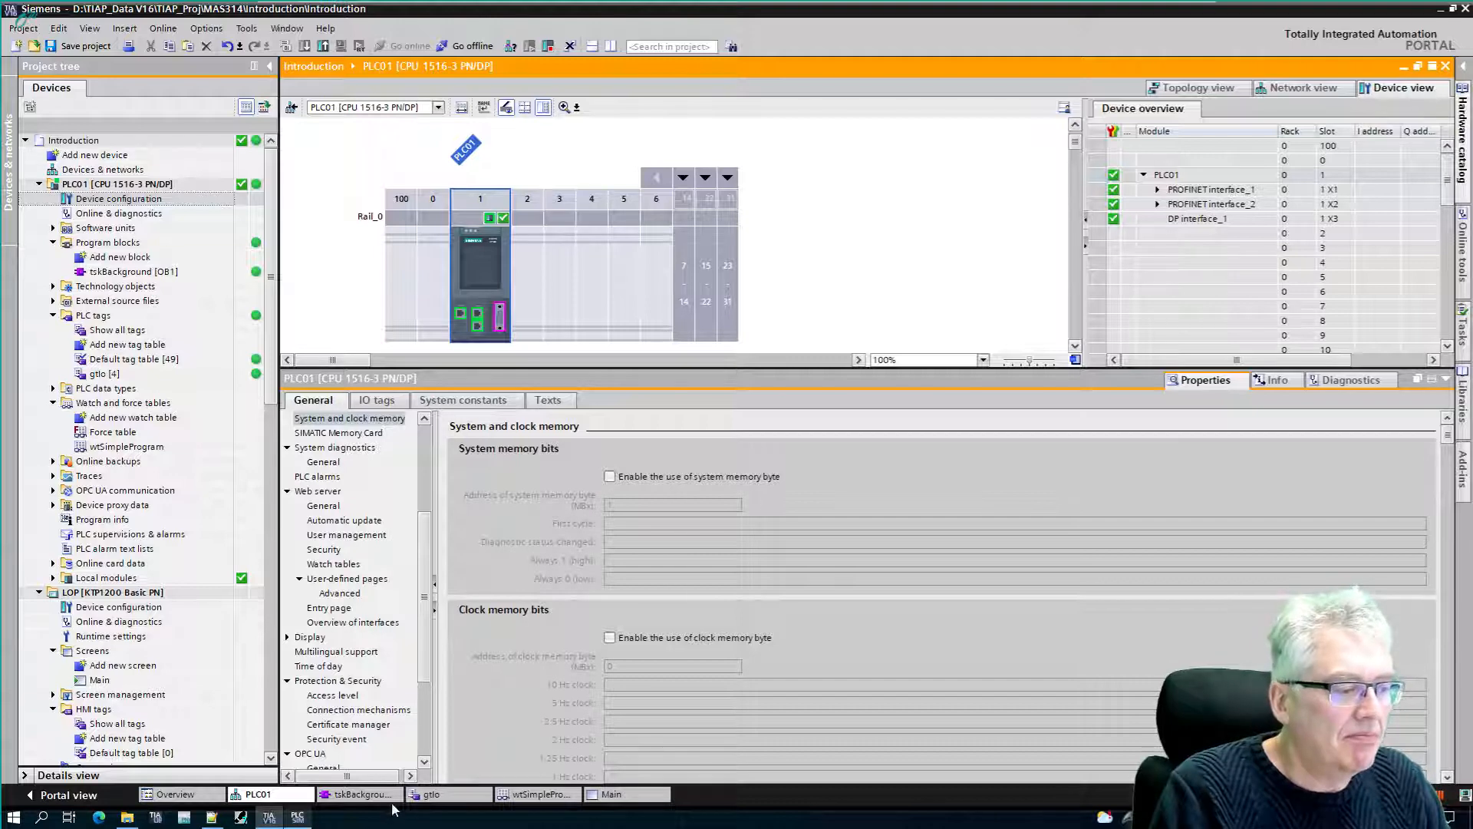
left_click(478, 330)
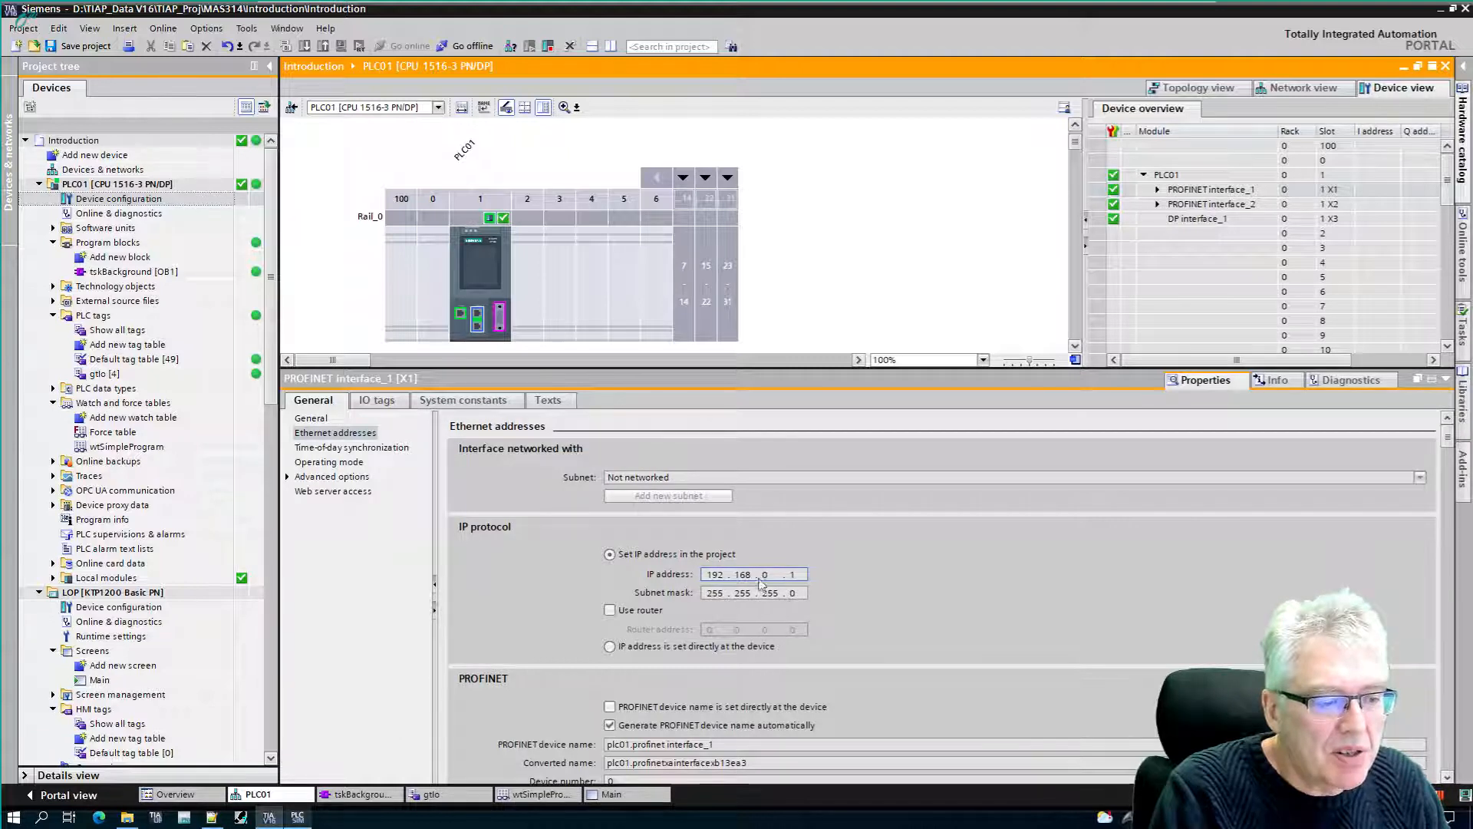
Step: Examine the Ethernet address settings of the LOP panel's PROFINET interface in its device configuration
double_click(138, 608)
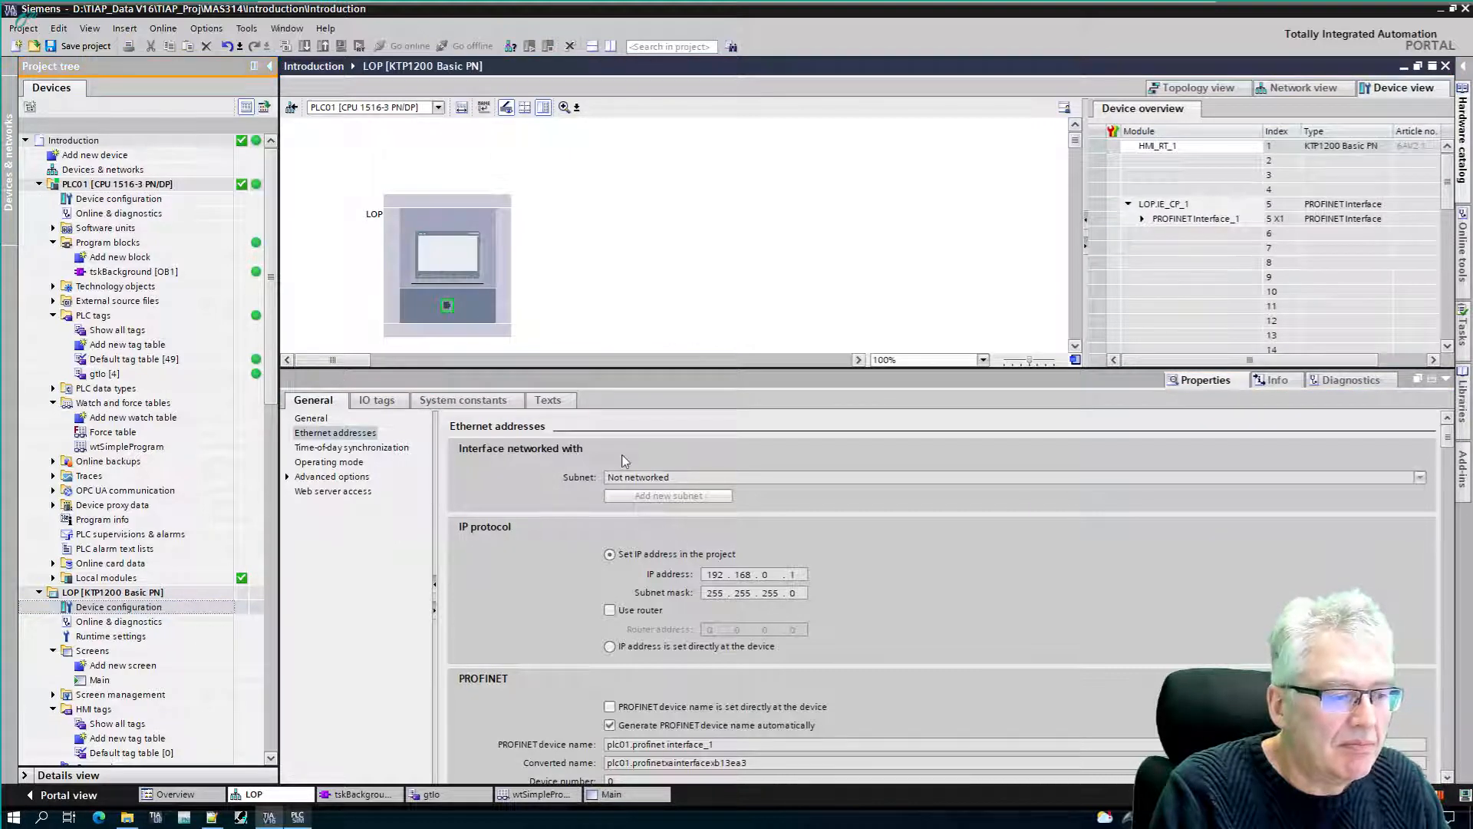
left_click(447, 306)
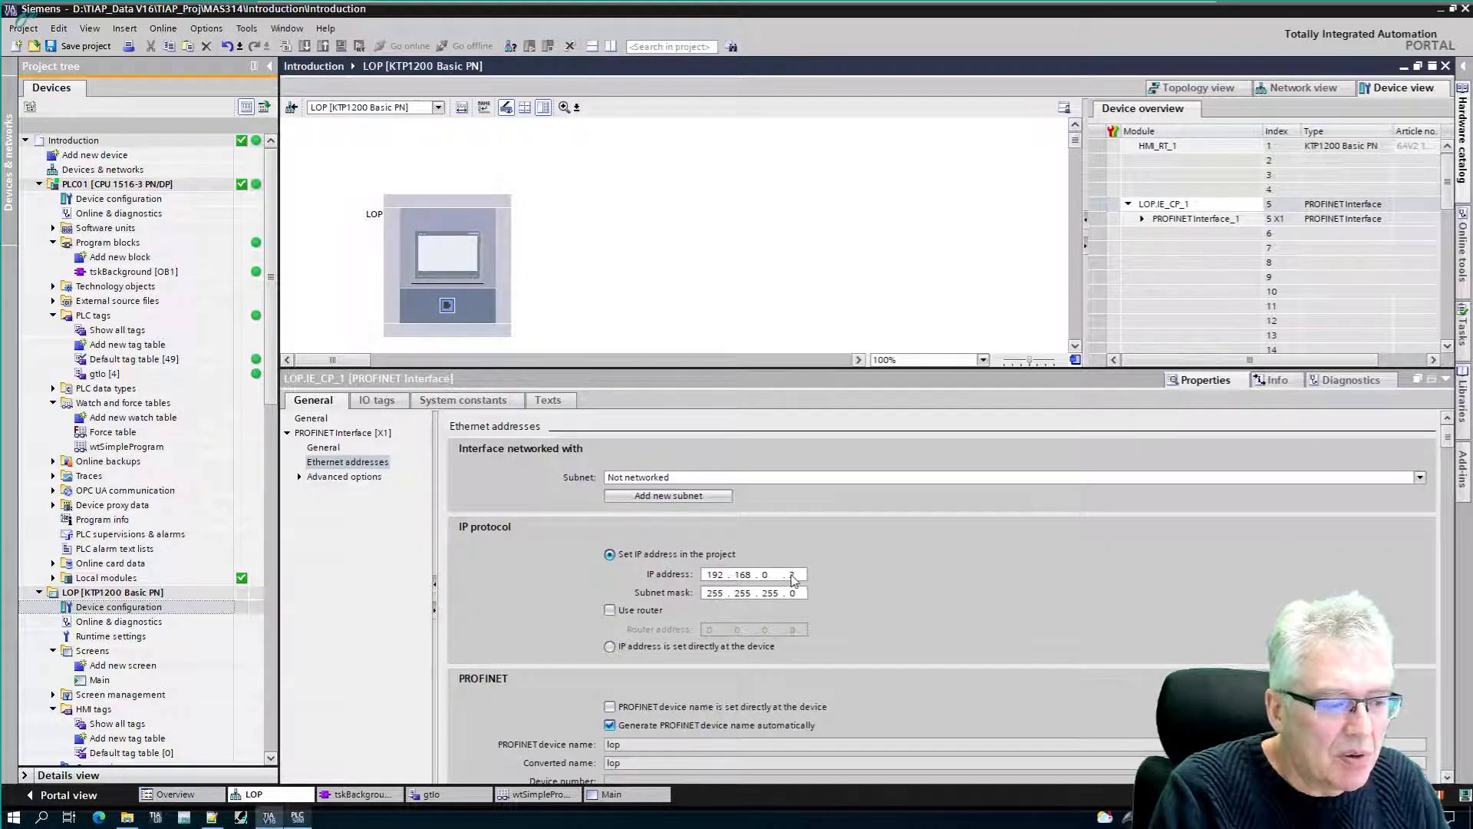
scroll(643, 663, "down", 2)
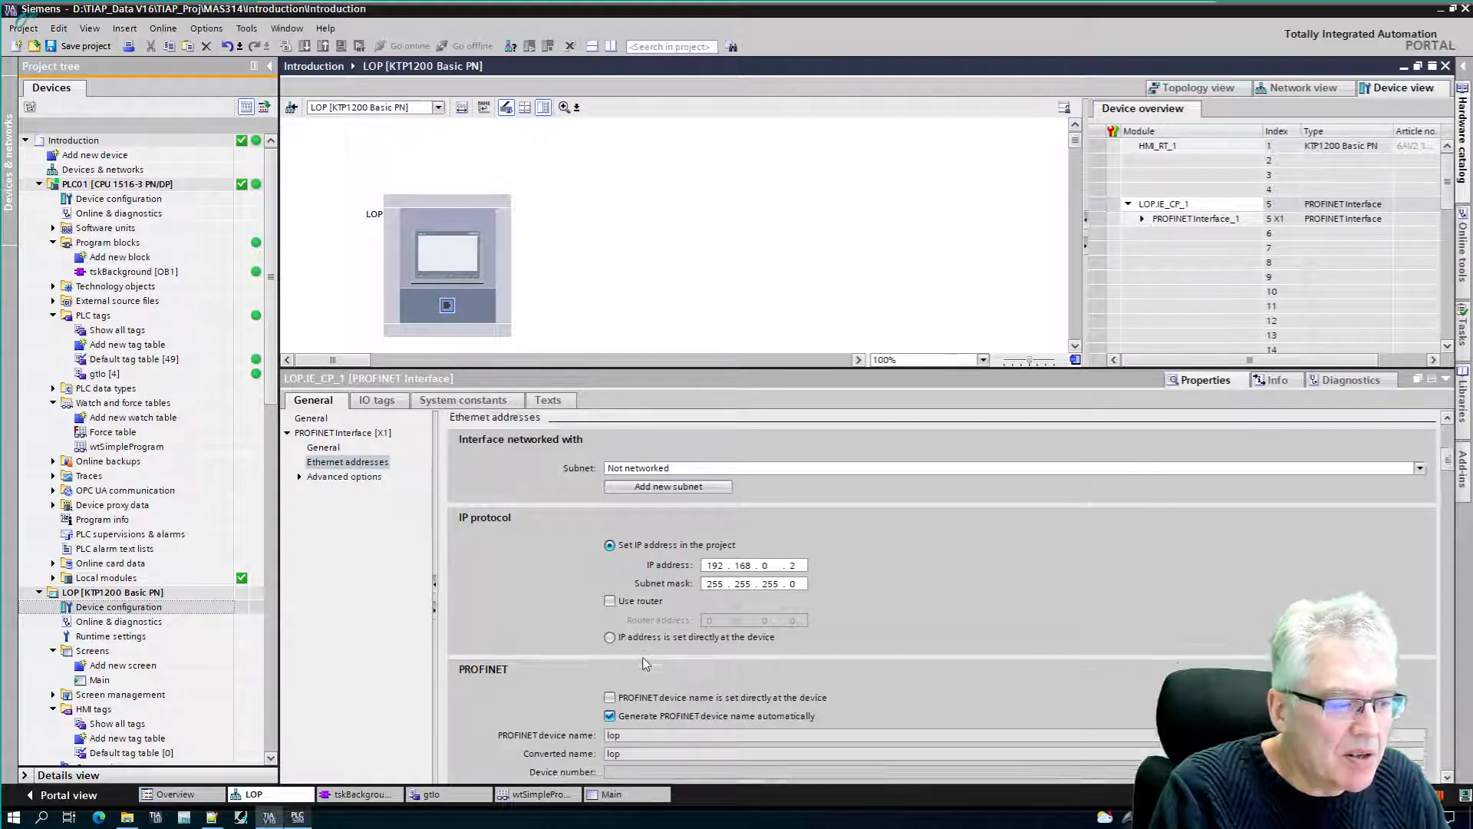
scroll(645, 663, "up", 2)
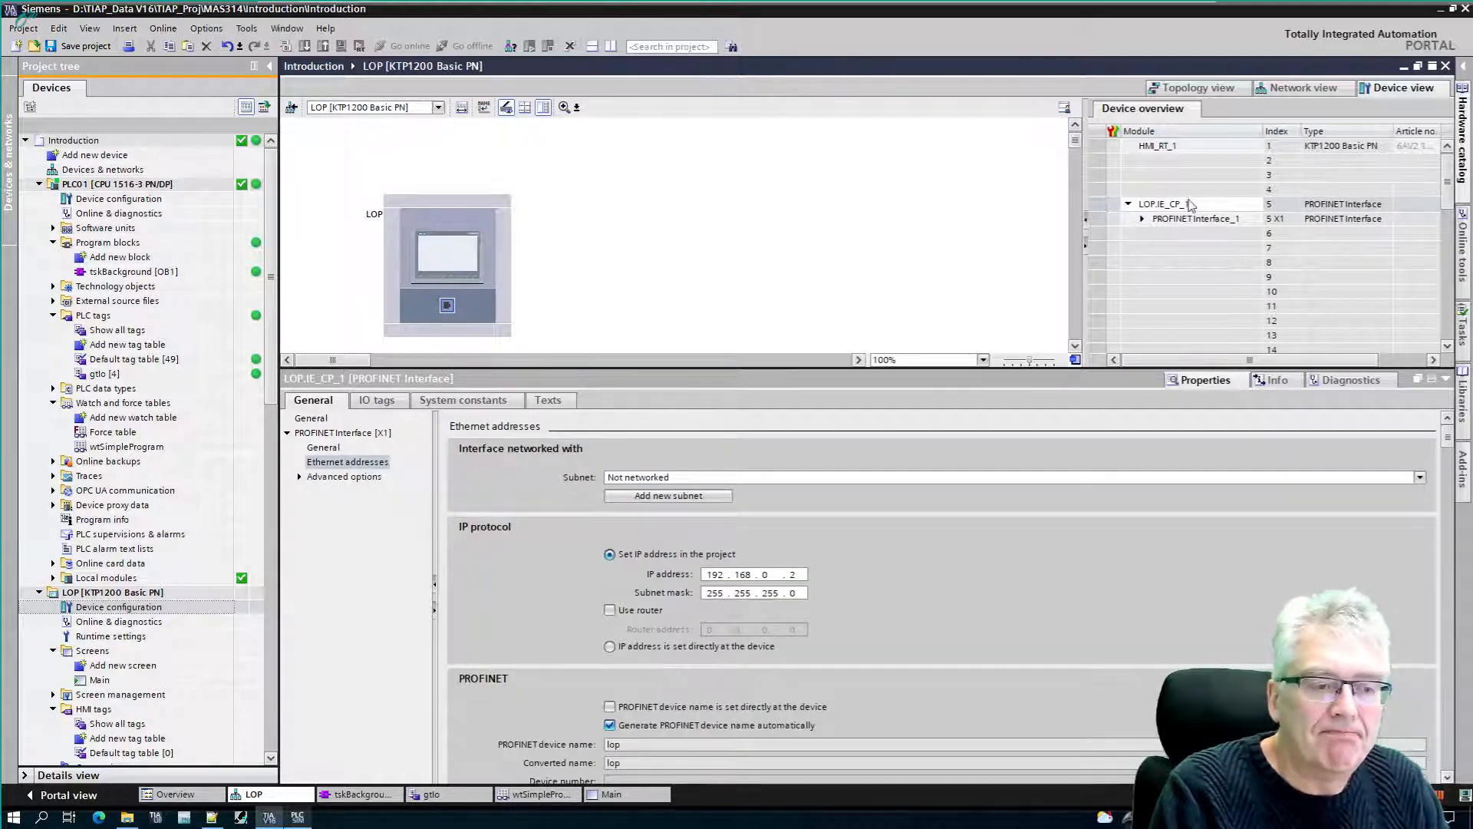
Step: Return to the network view and close the online connection to PLC01
left_click(1304, 88)
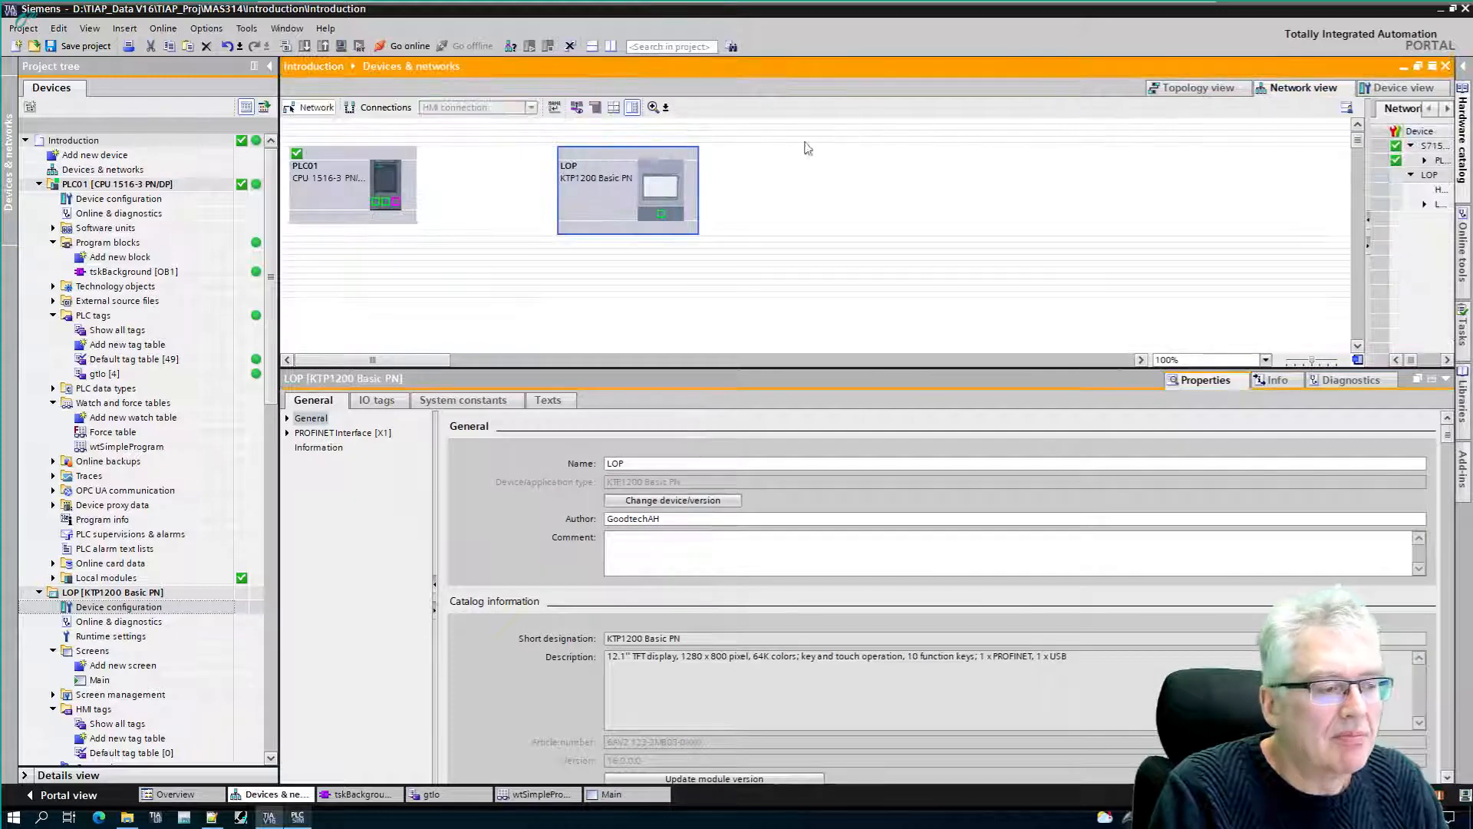
right_click(469, 256)
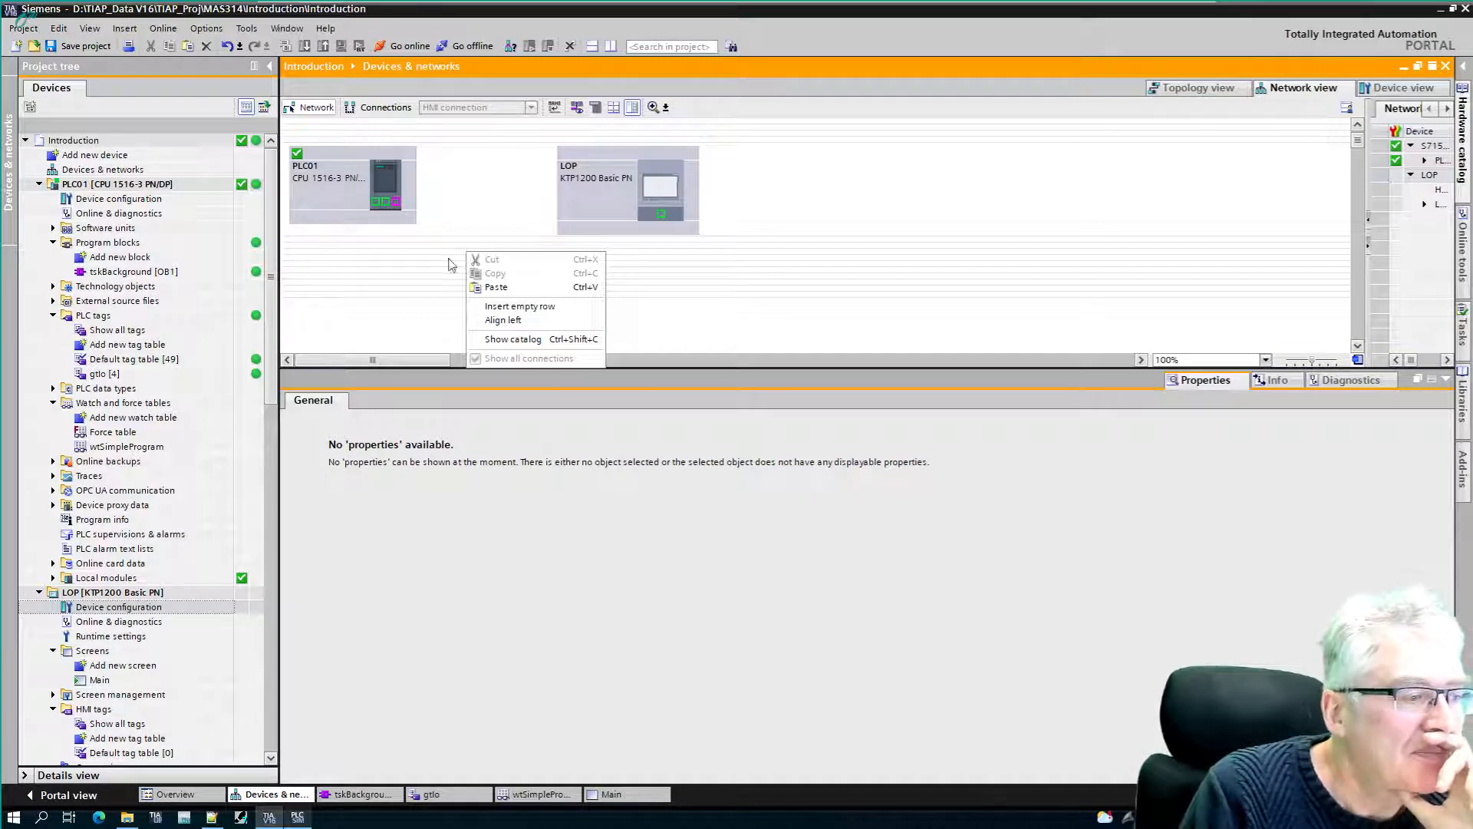
left_click(734, 295)
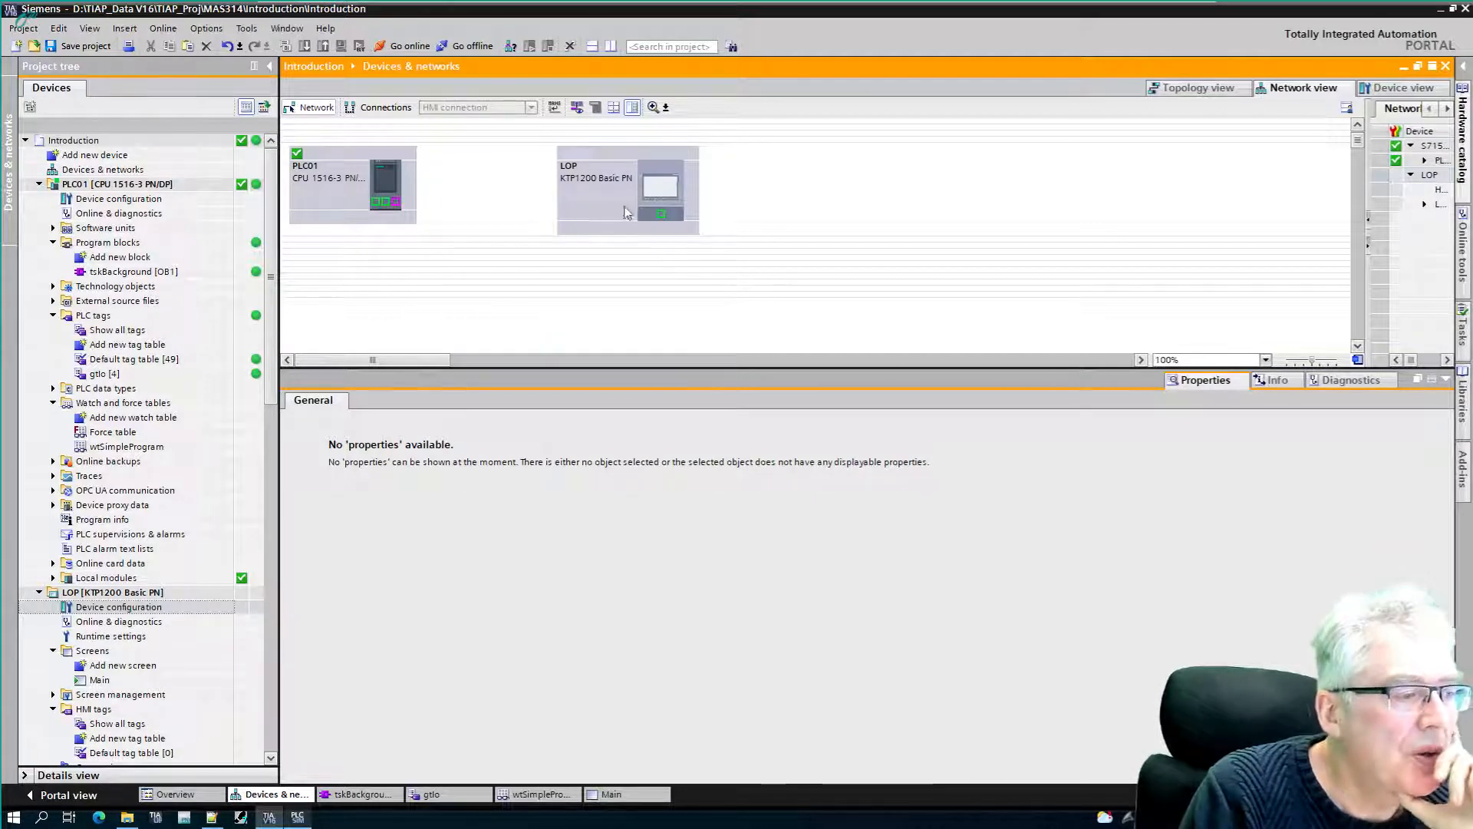
left_click(469, 46)
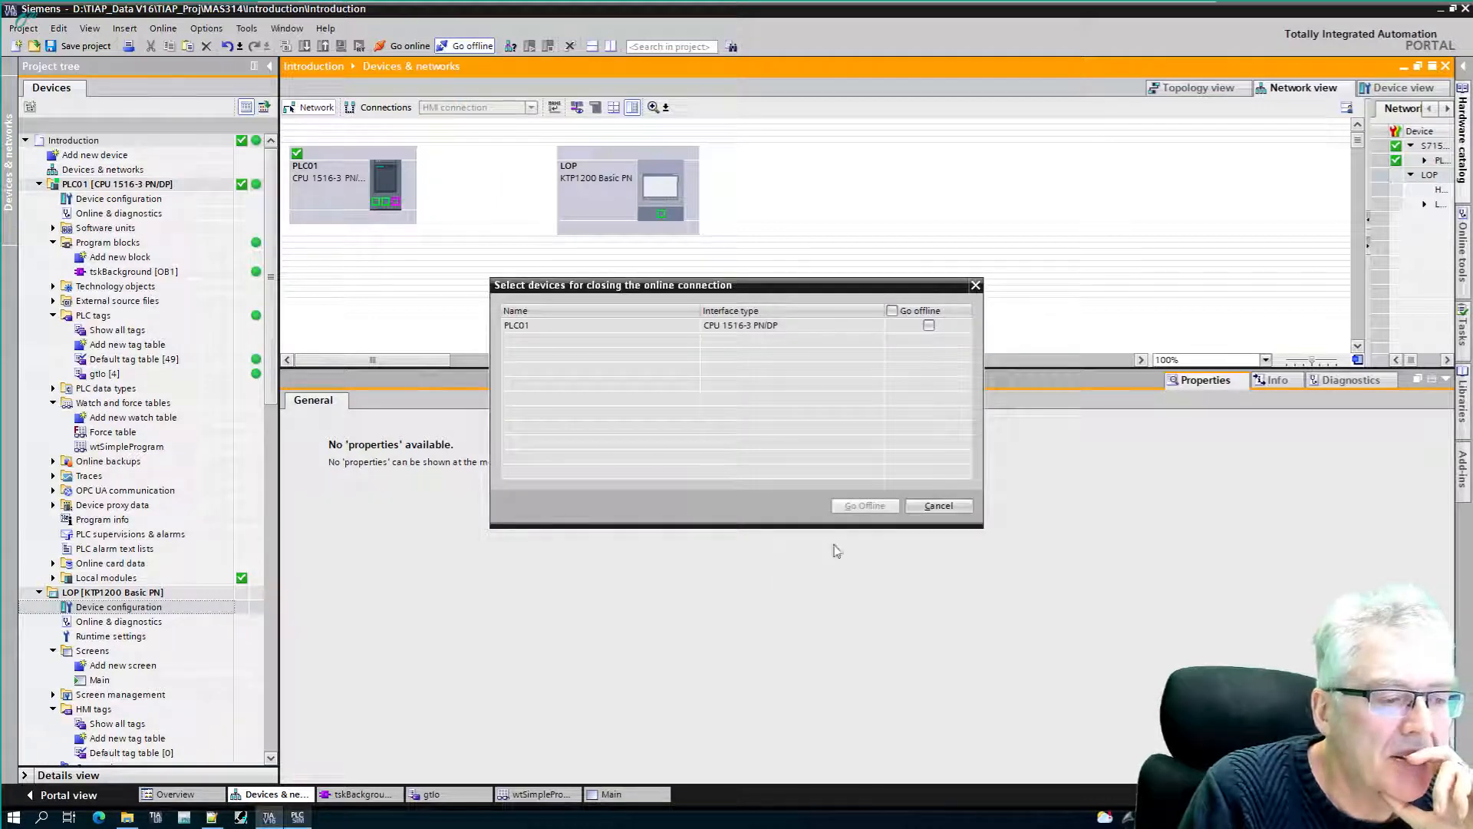
left_click(928, 325)
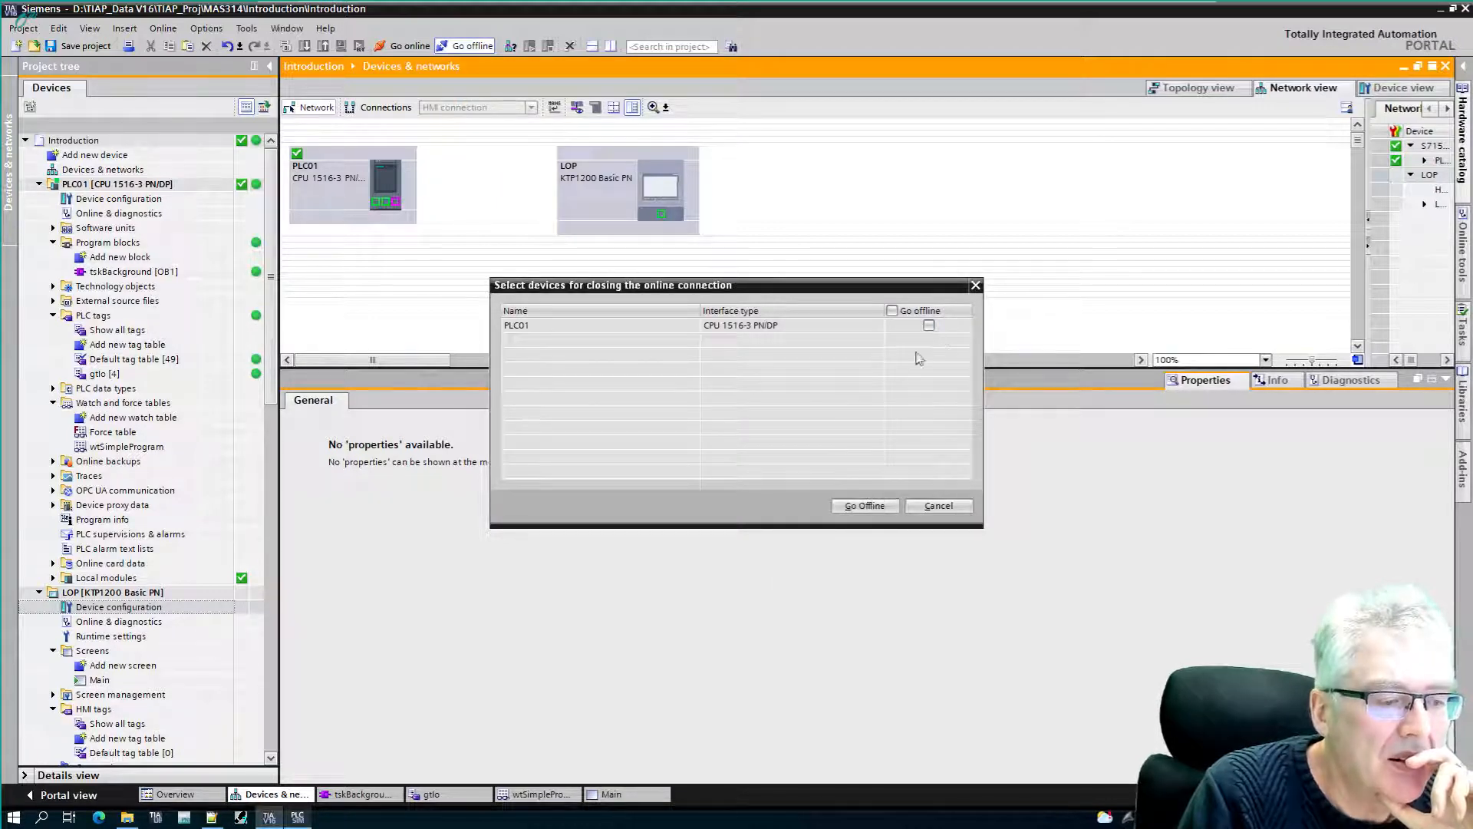
left_click(863, 505)
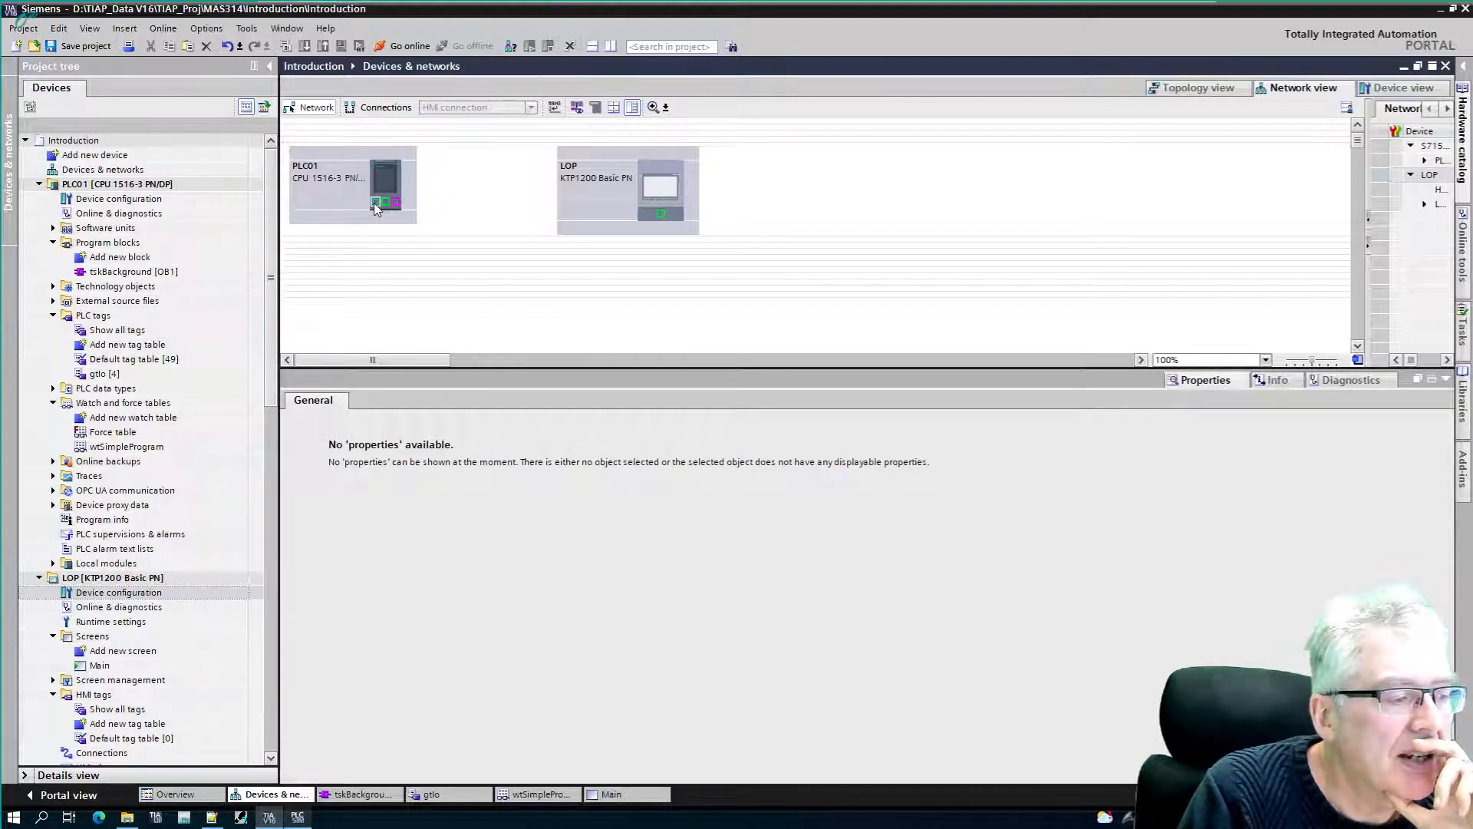
Step: Network PLC01's PROFINET interface X2 with the LOP panel's PROFINET port over a new subnet
left_click_drag(376, 207, 665, 221)
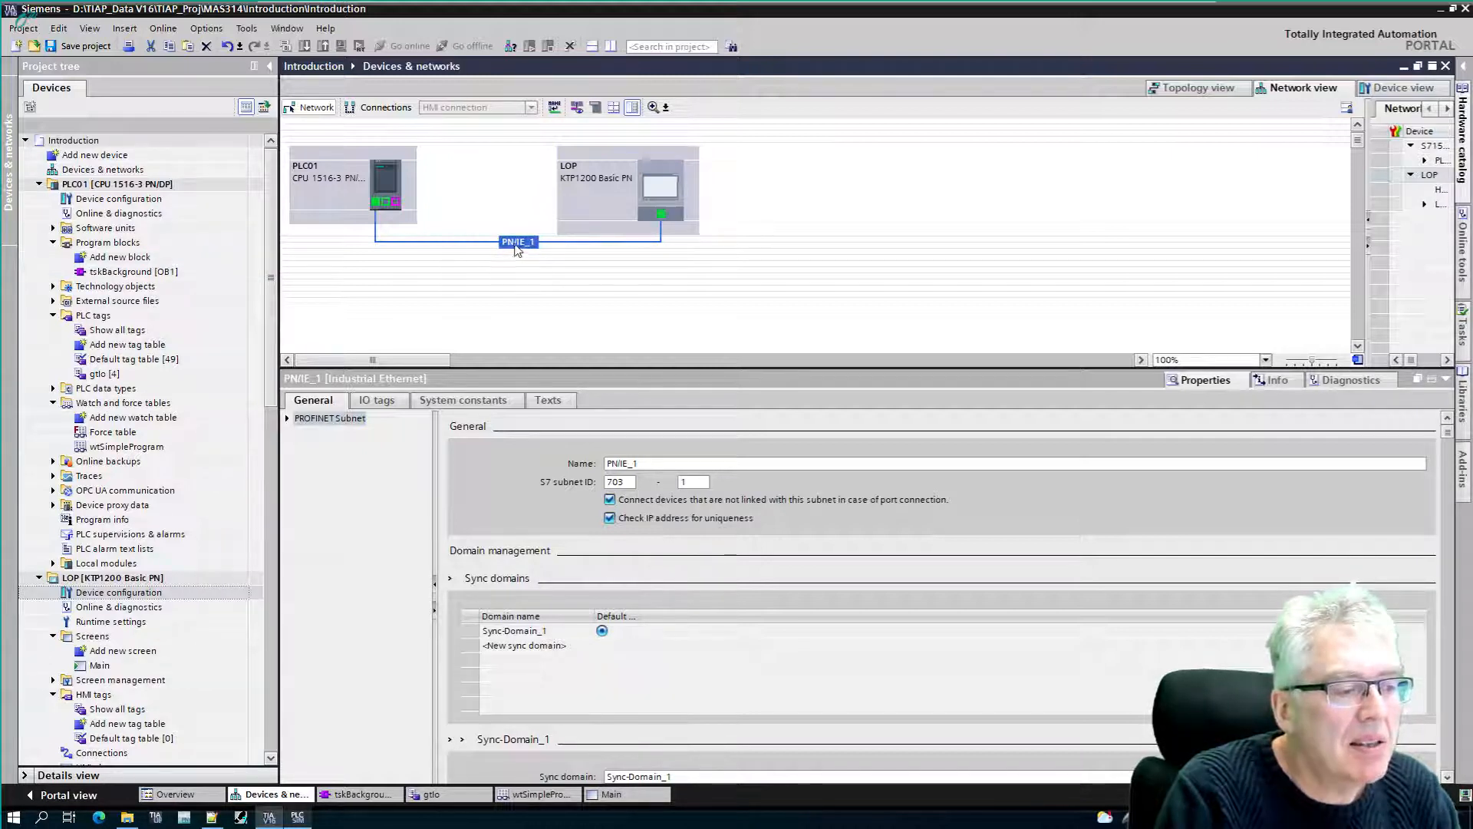
mouse_move(517, 249)
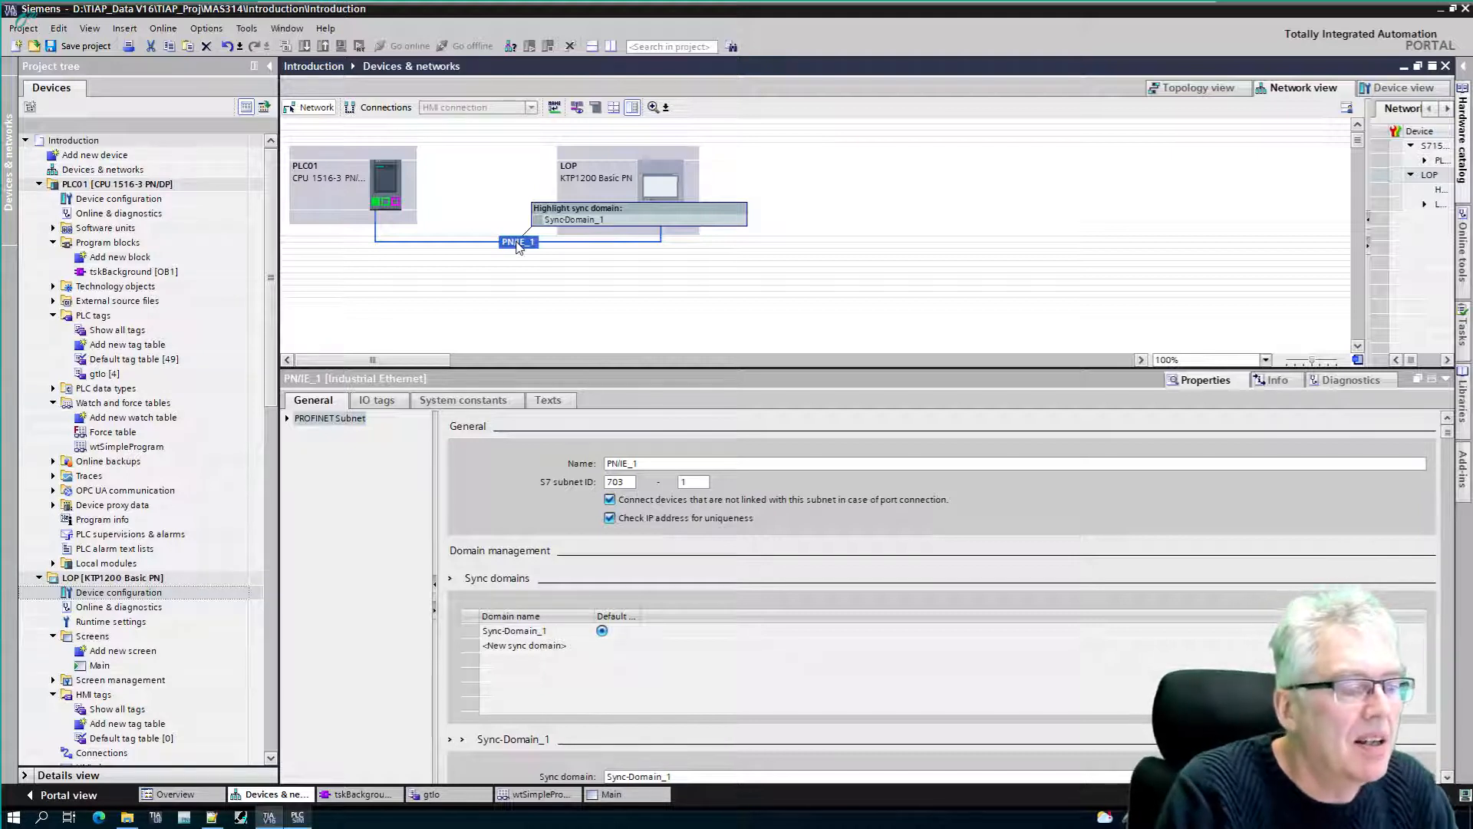
left_click(496, 277)
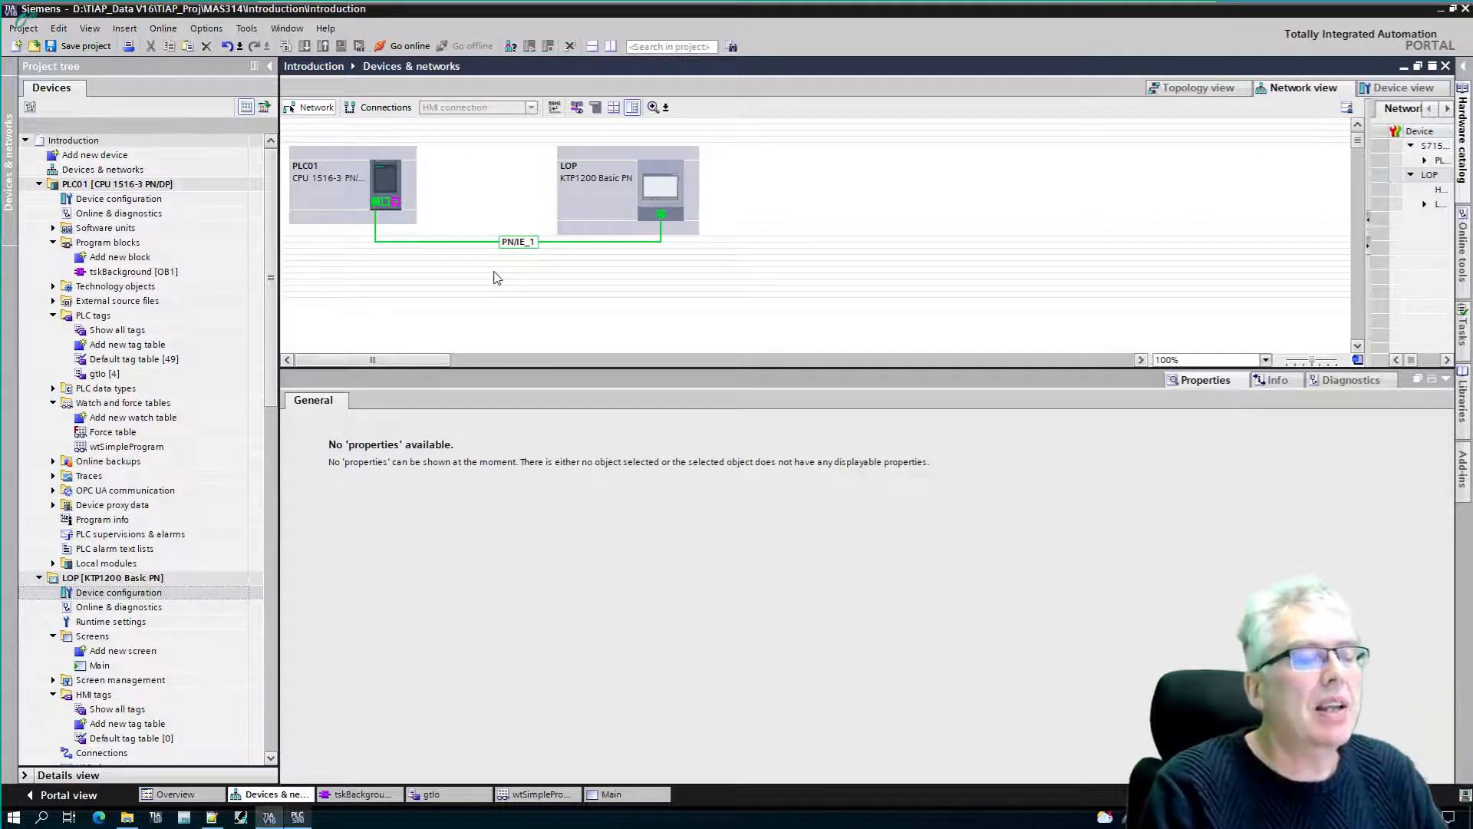
Step: Create an HMI connection between PLC01 and the LOP panel in the network view
left_click(386, 107)
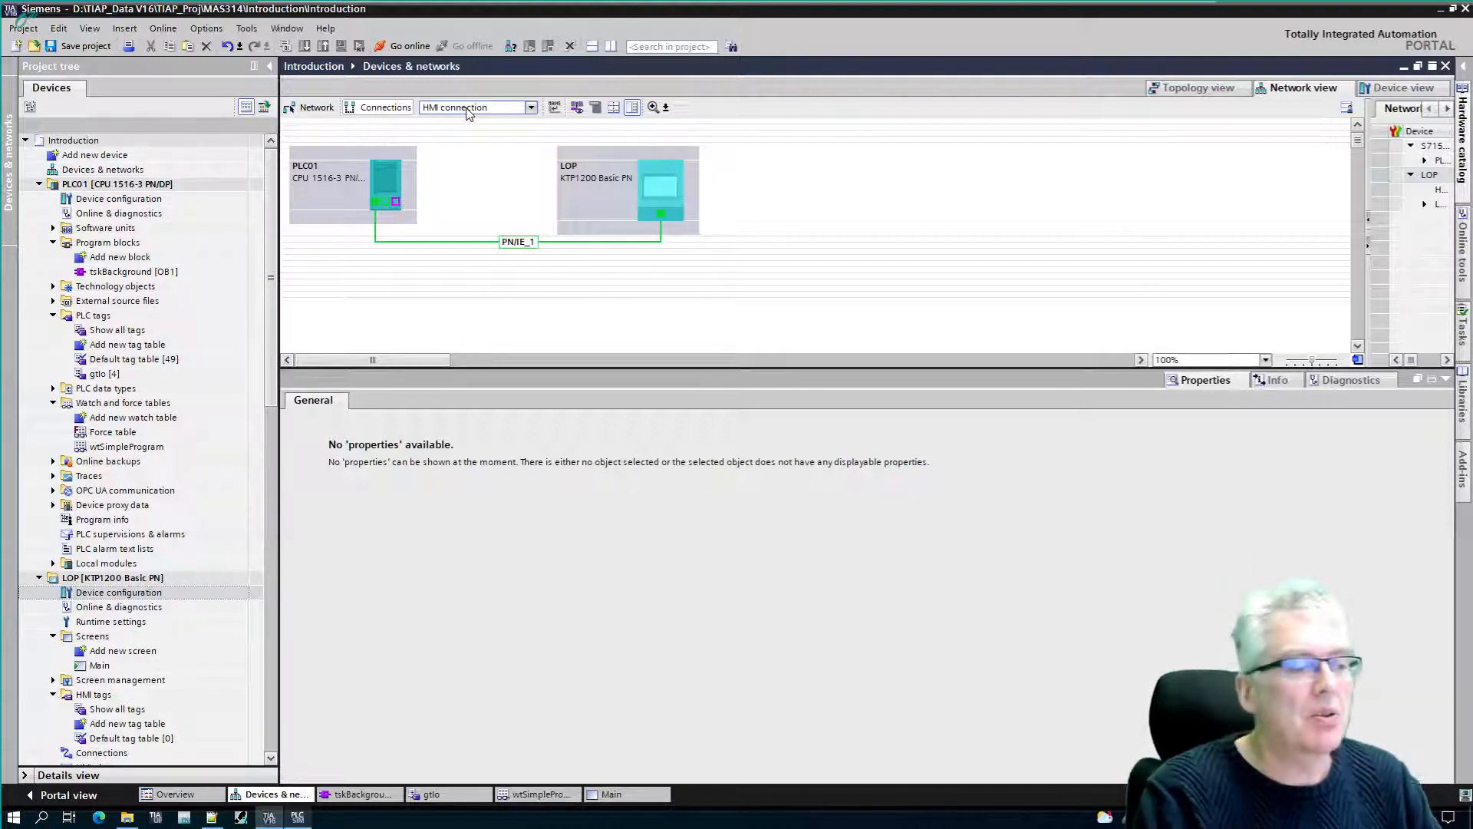
left_click(374, 201)
left_click_drag(519, 277, 660, 214)
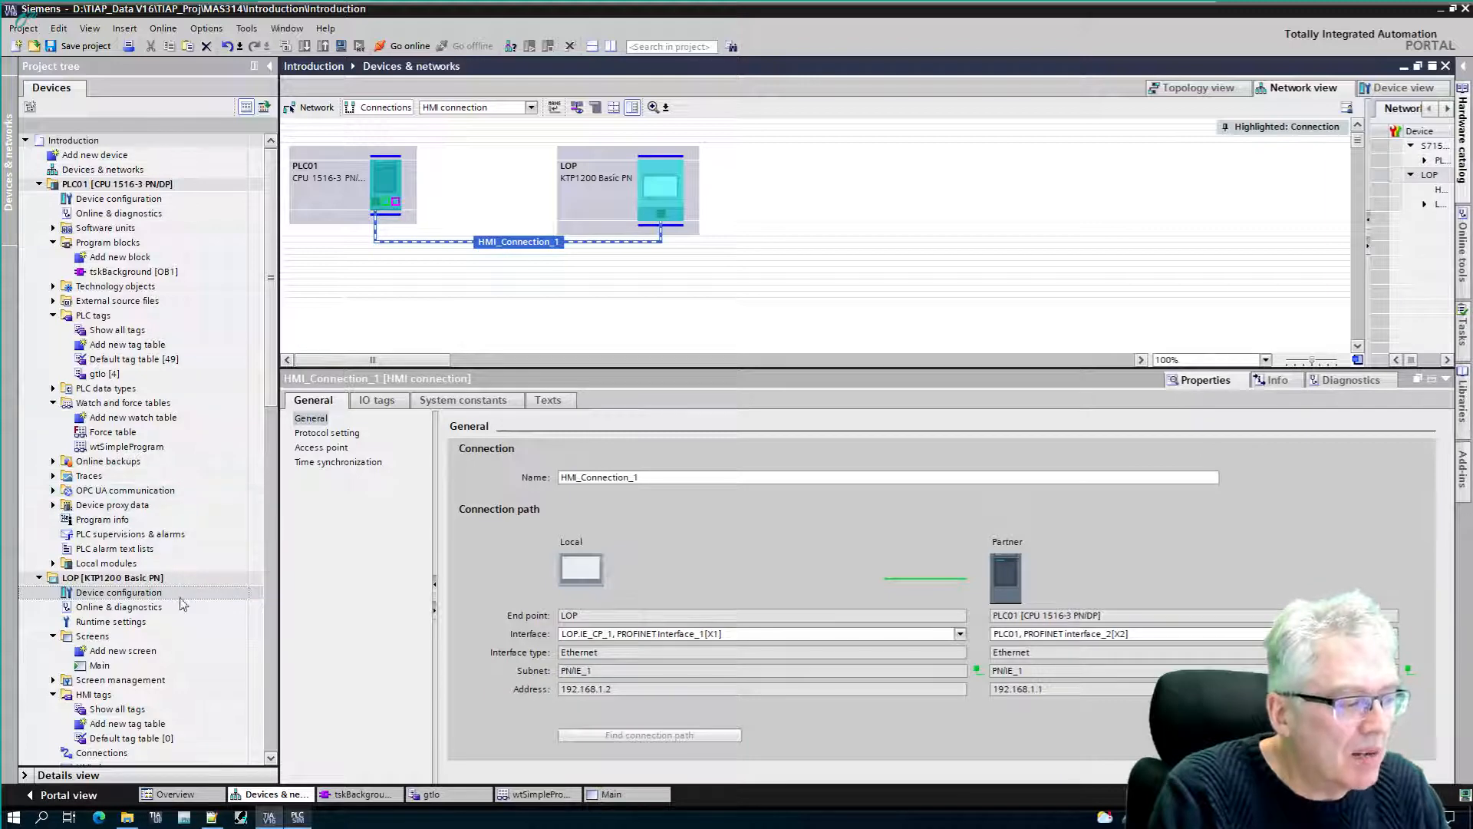
Step: Rename the HMI connection to PLC01 in the LOP panel's connections list
scroll(267, 343, "down", 6)
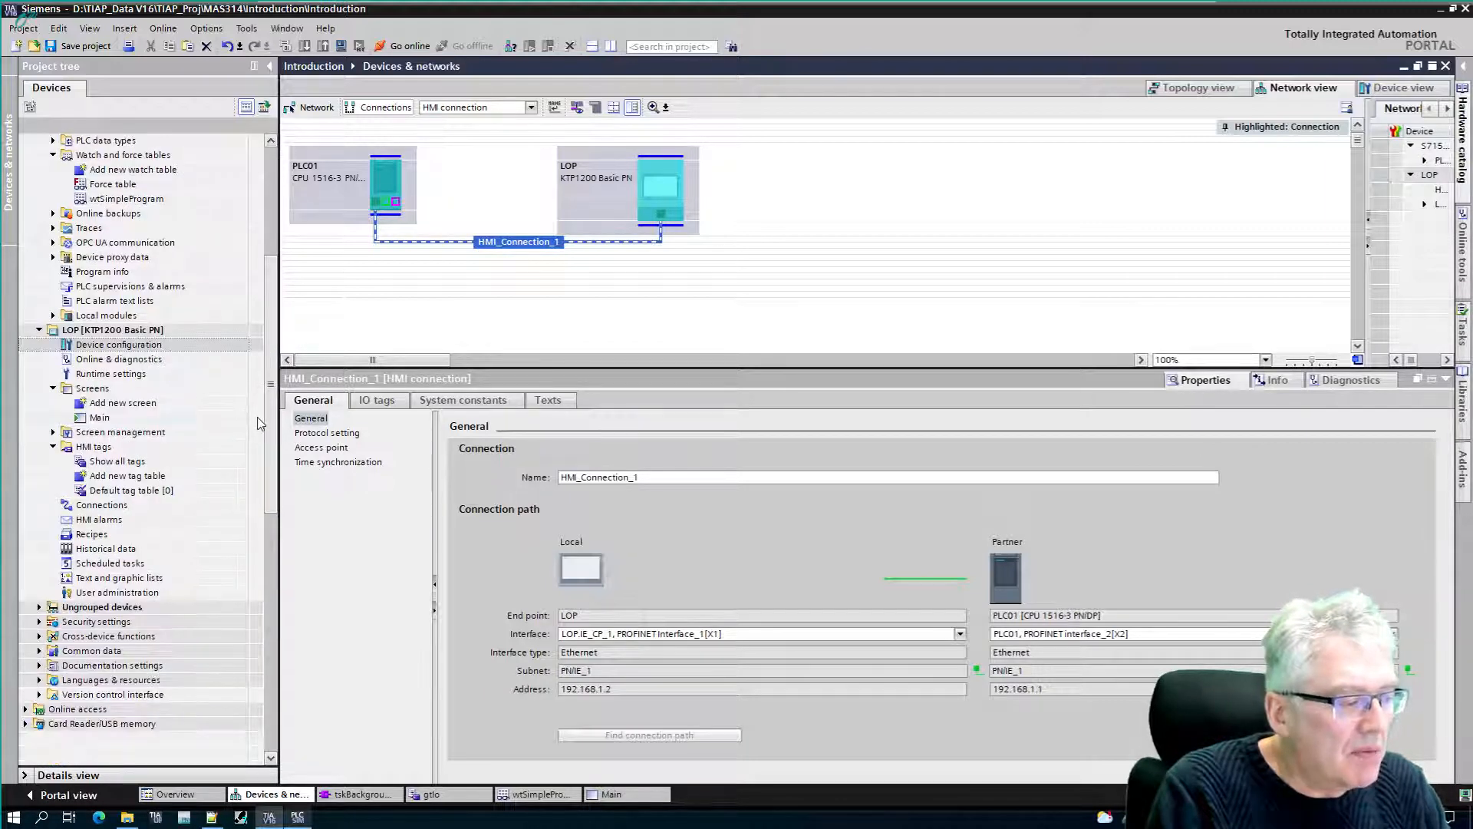
left_click(111, 505)
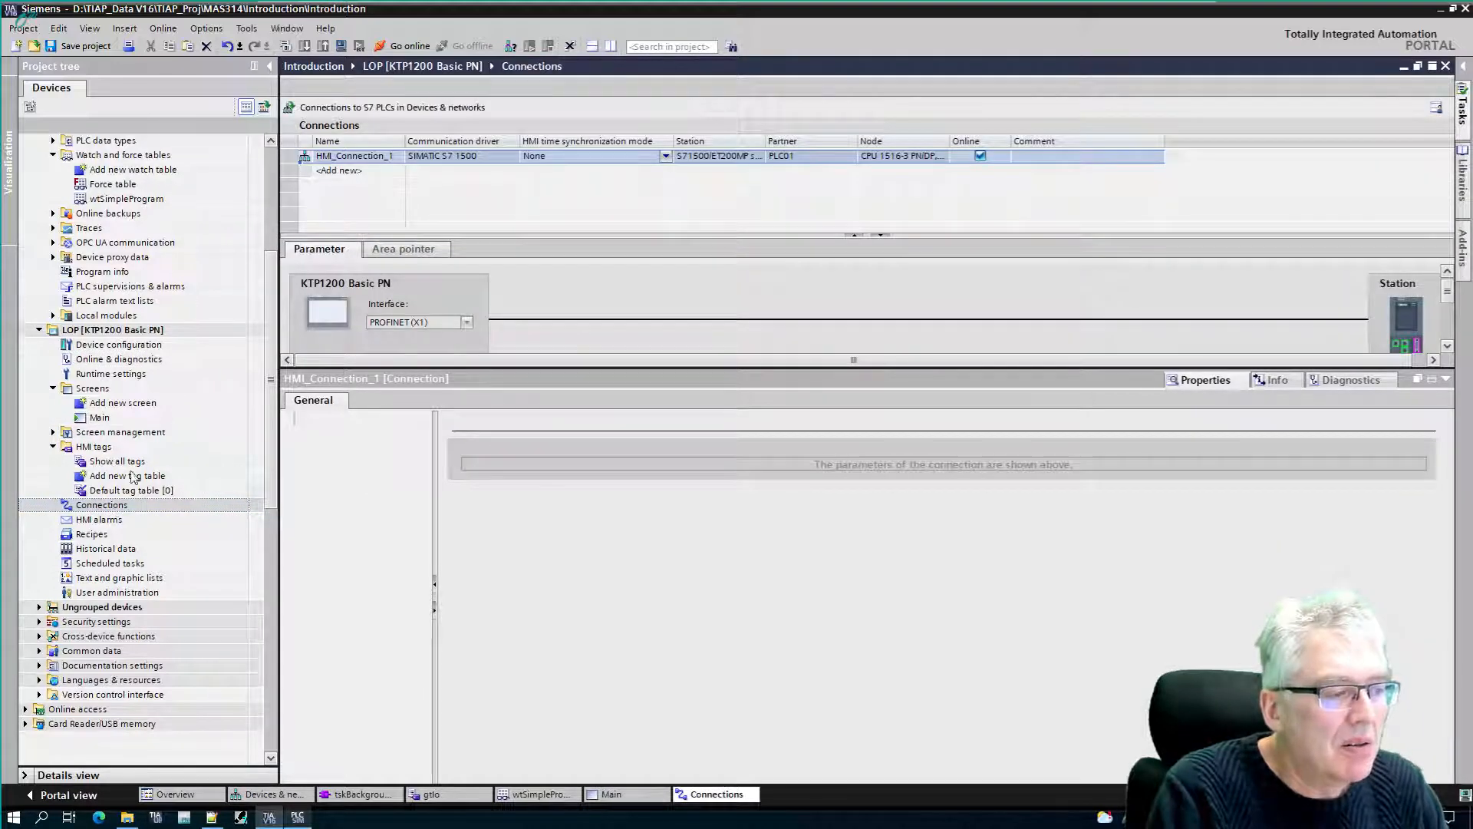
left_click(371, 157)
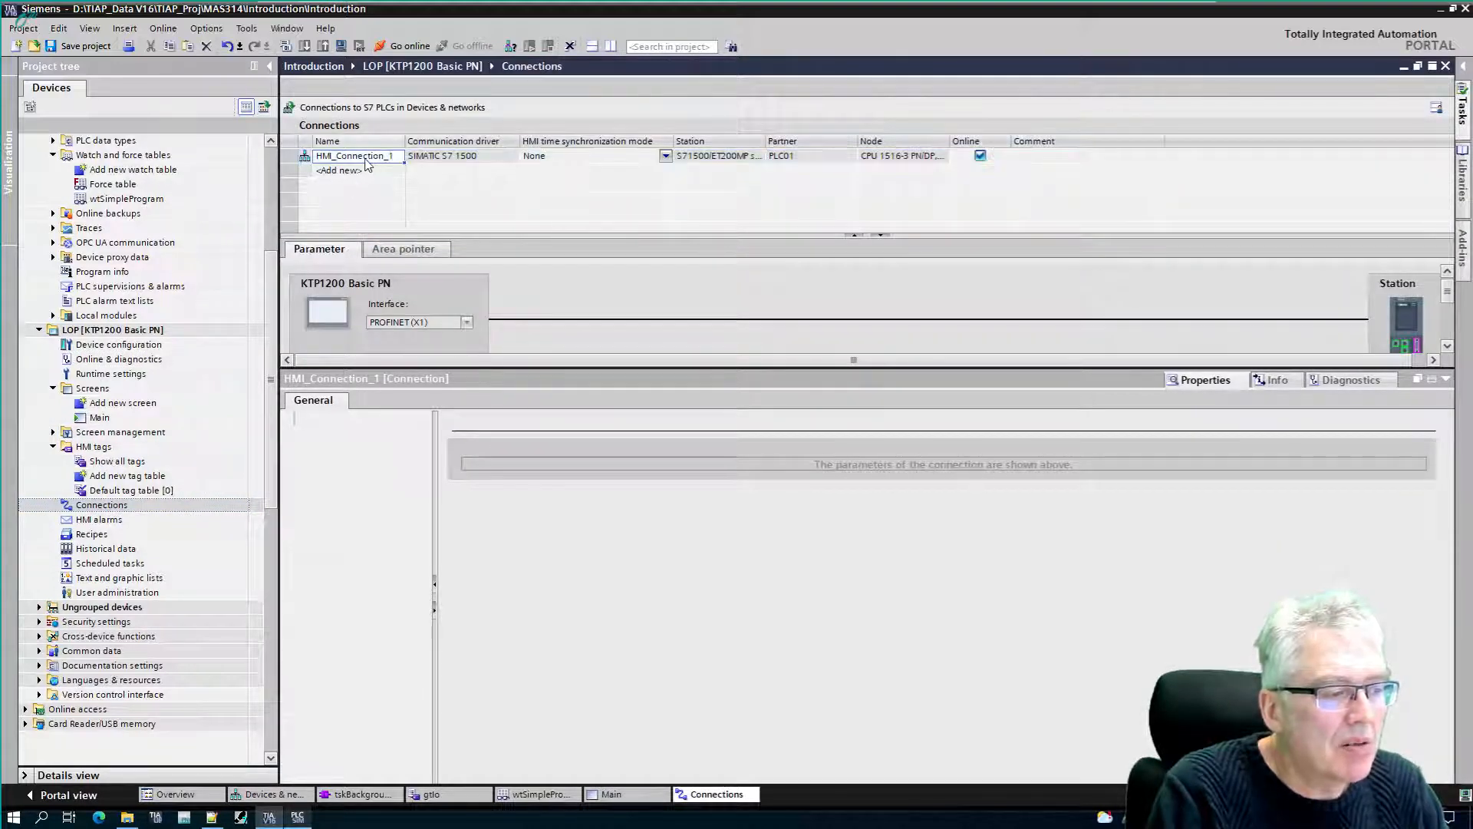
left_click(366, 158)
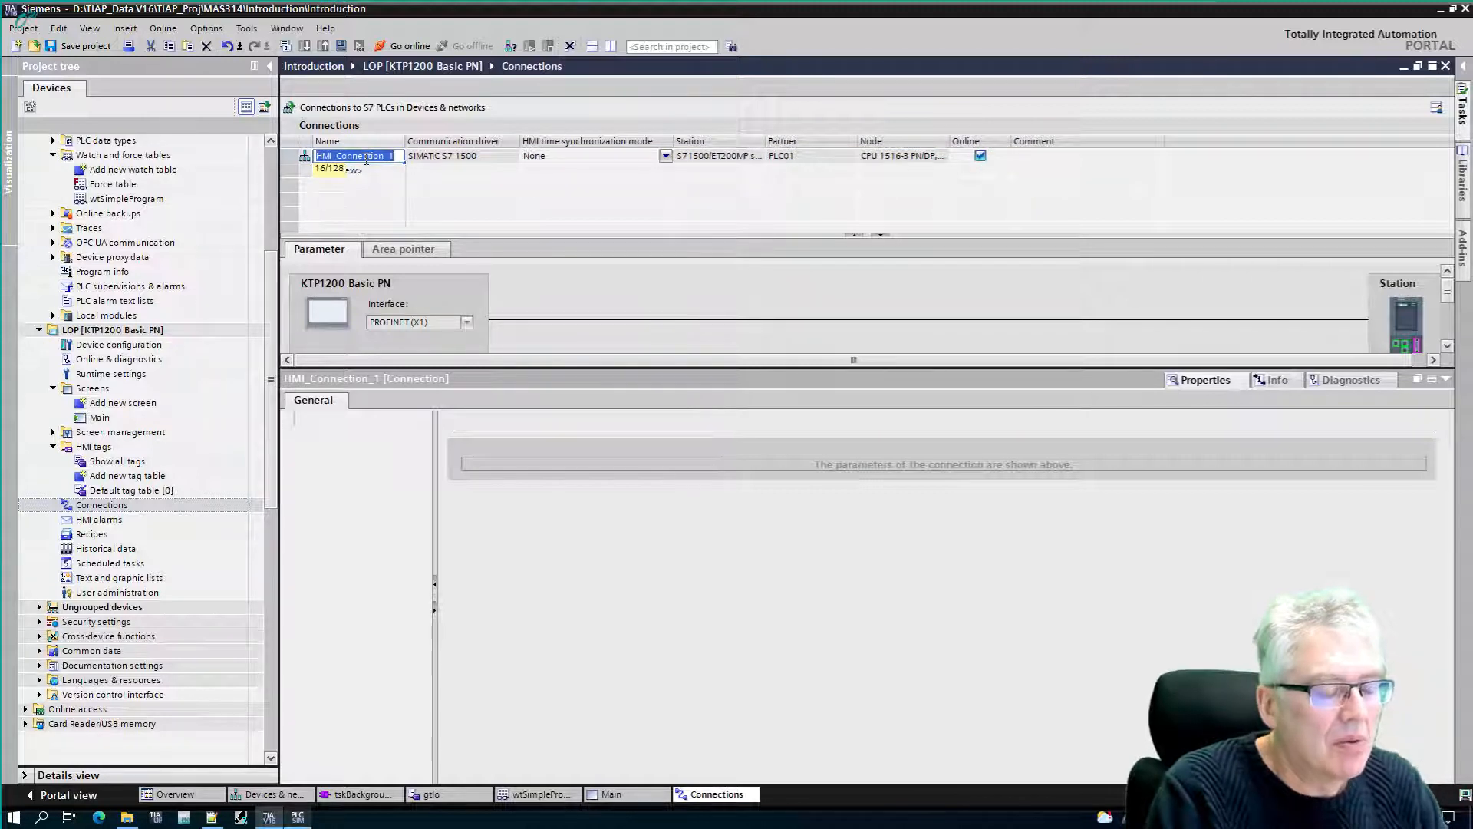
type("PL")
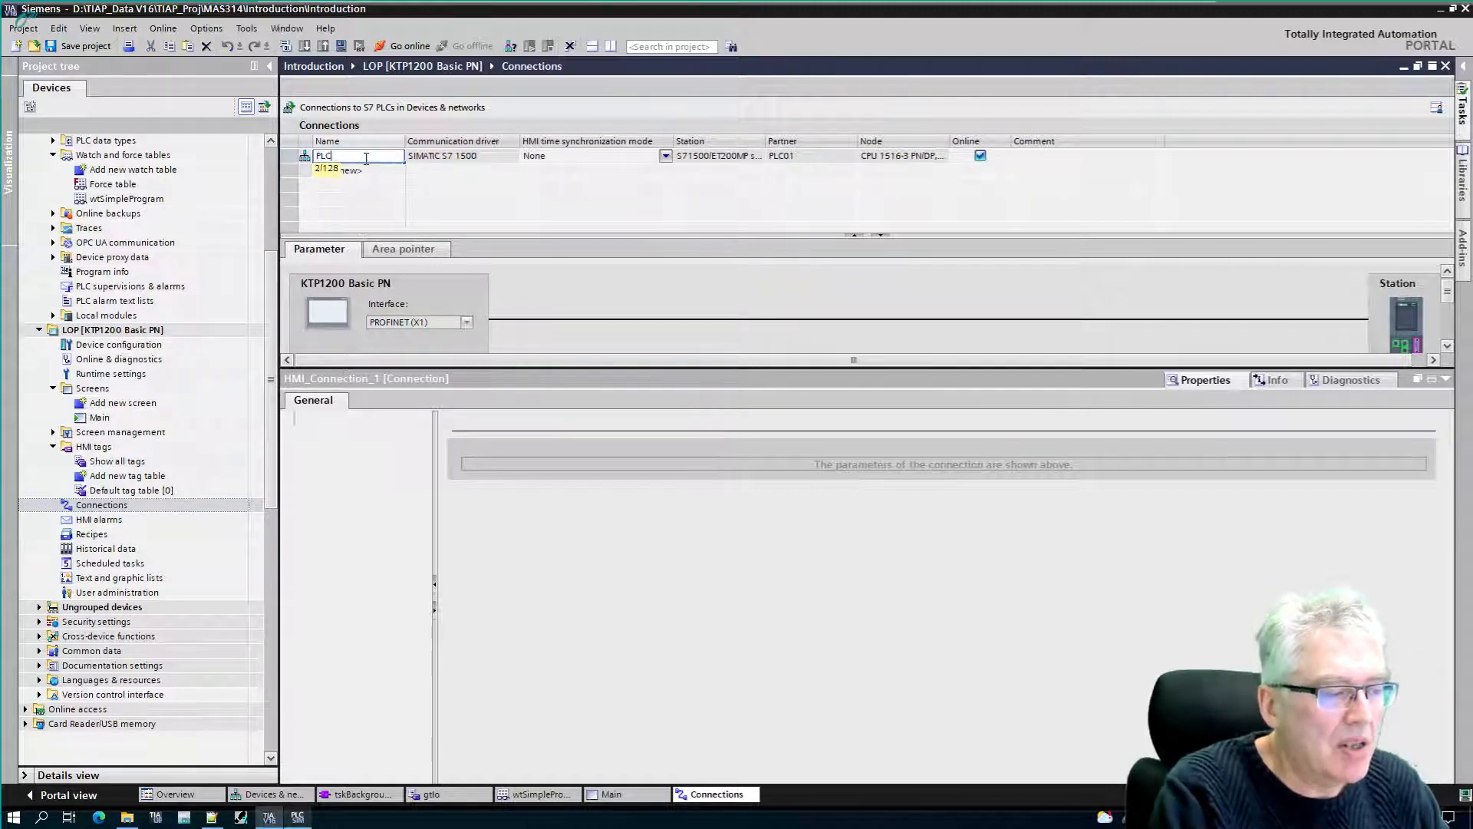
type("C01")
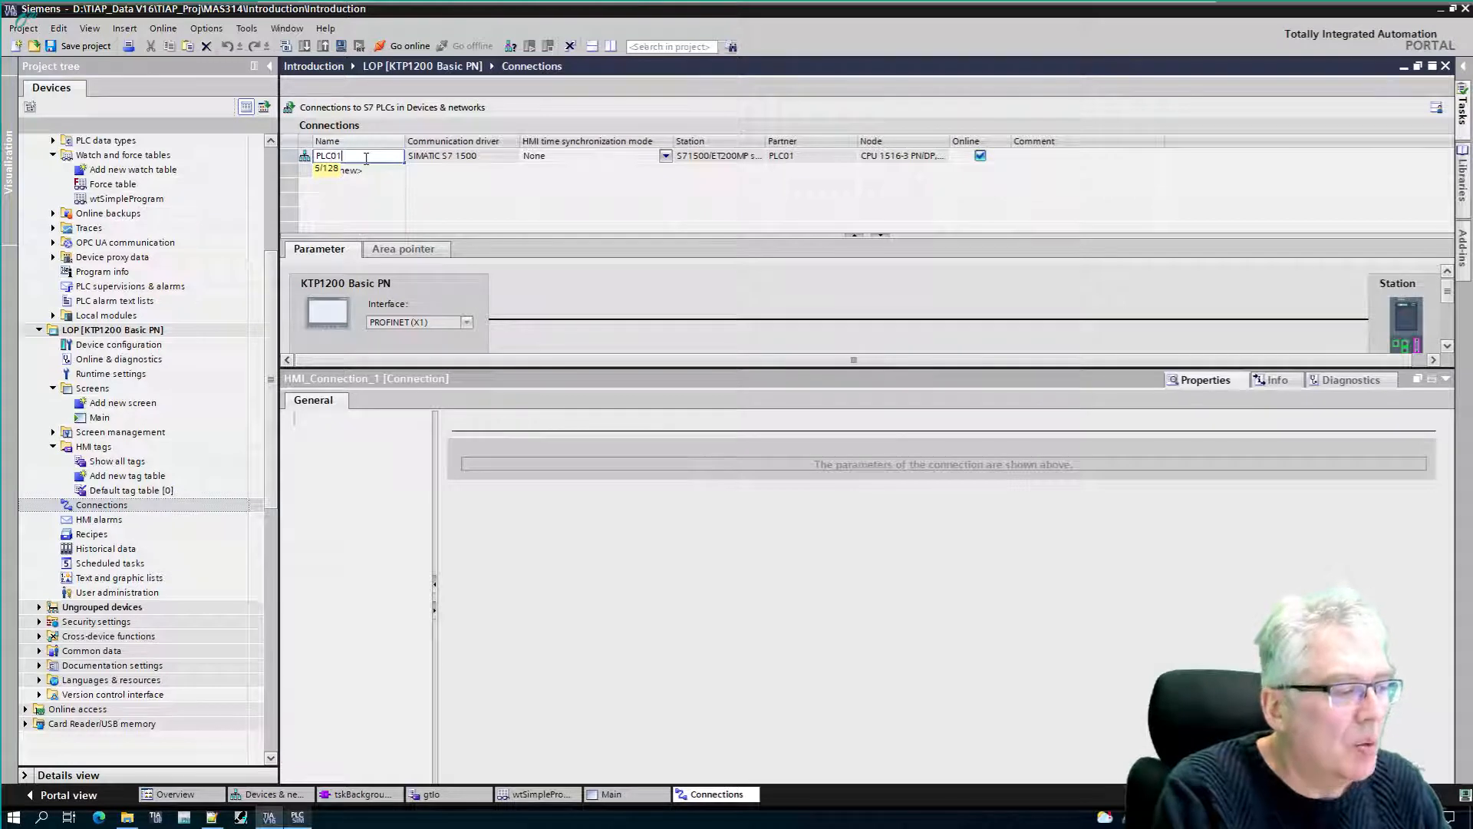
key("Return")
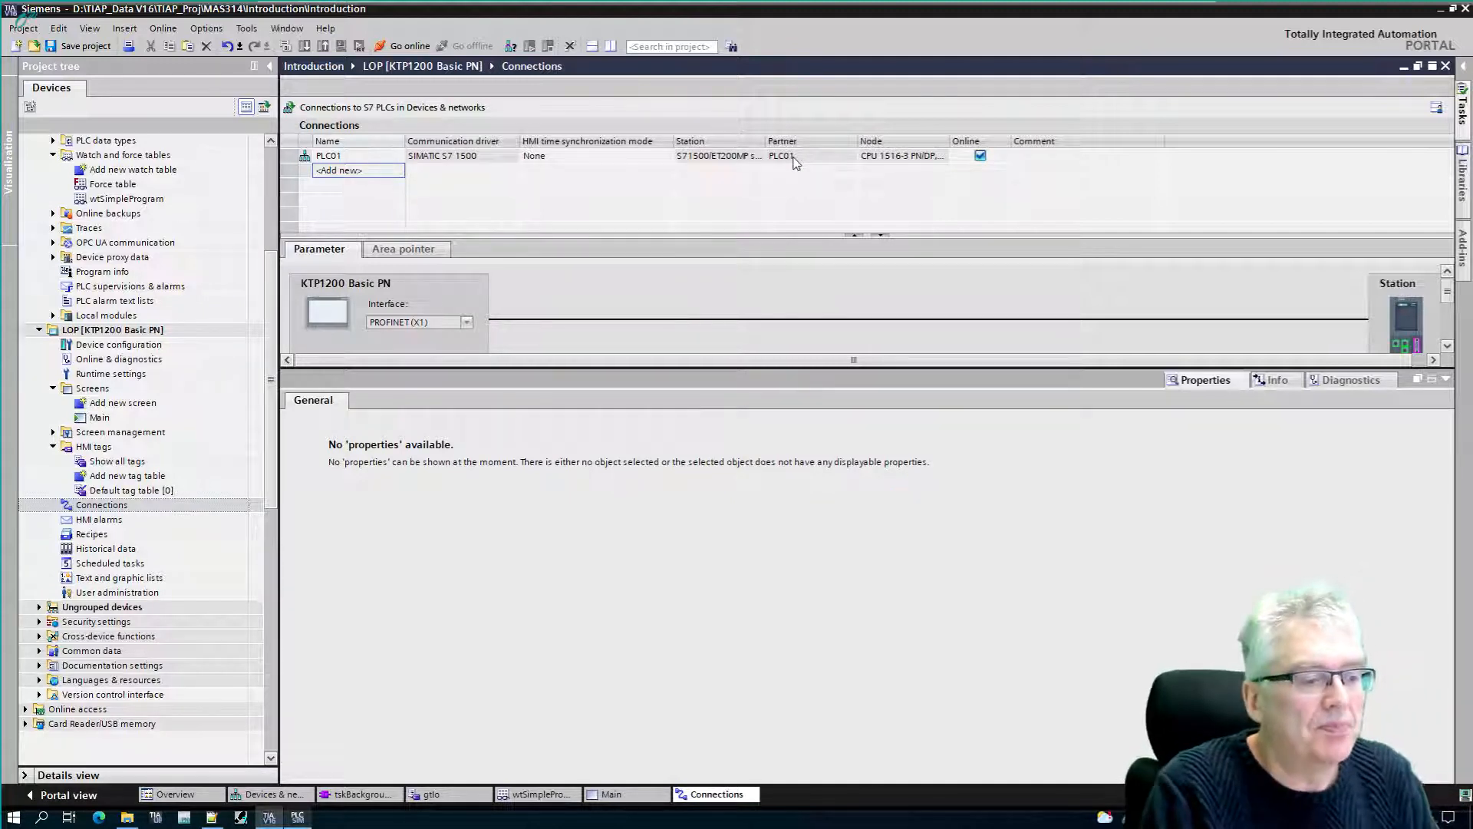
Step: Check the renamed HMI connection in the network view and save the project
left_click(606, 796)
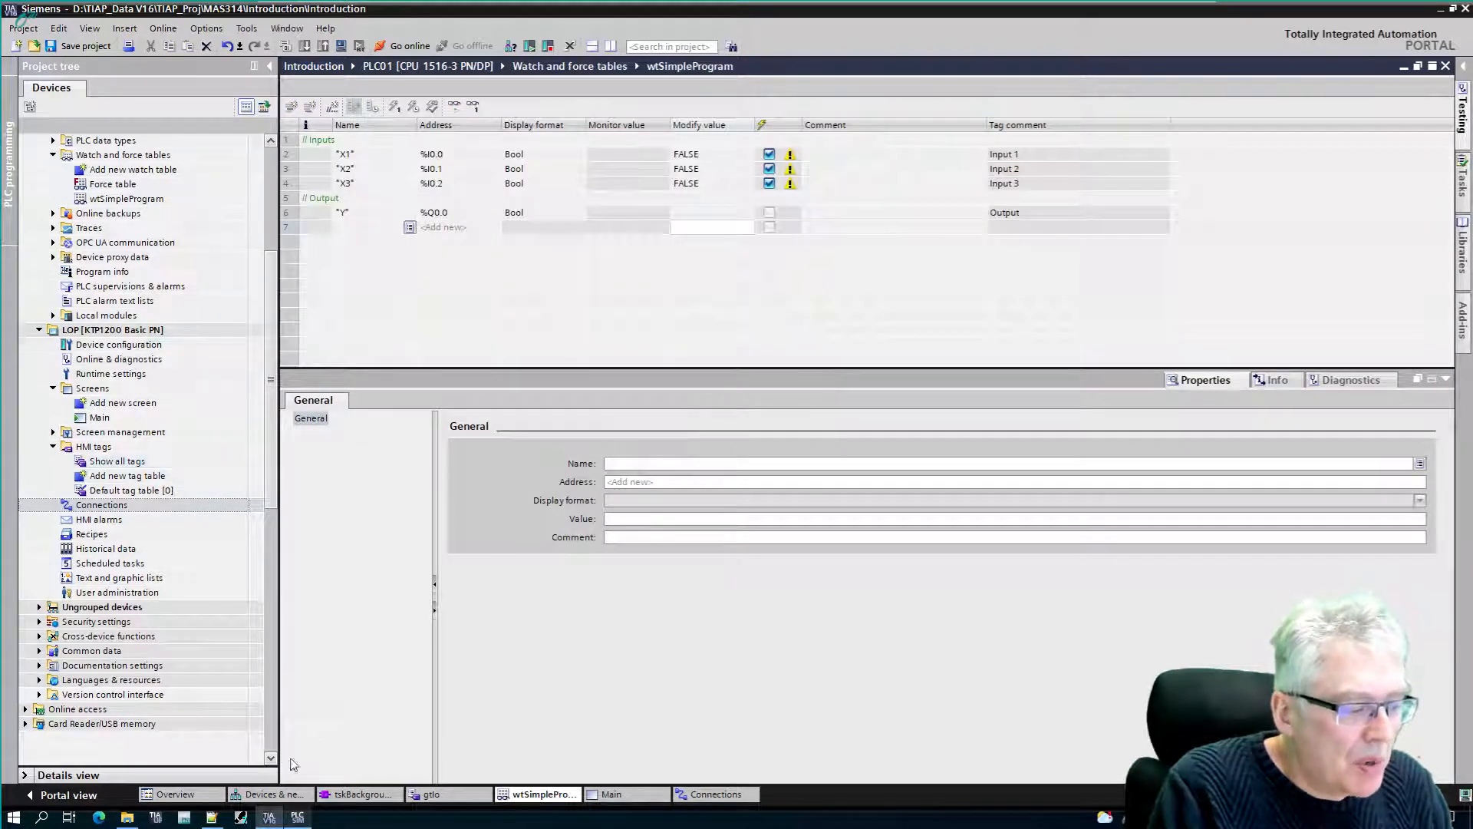
left_click(278, 796)
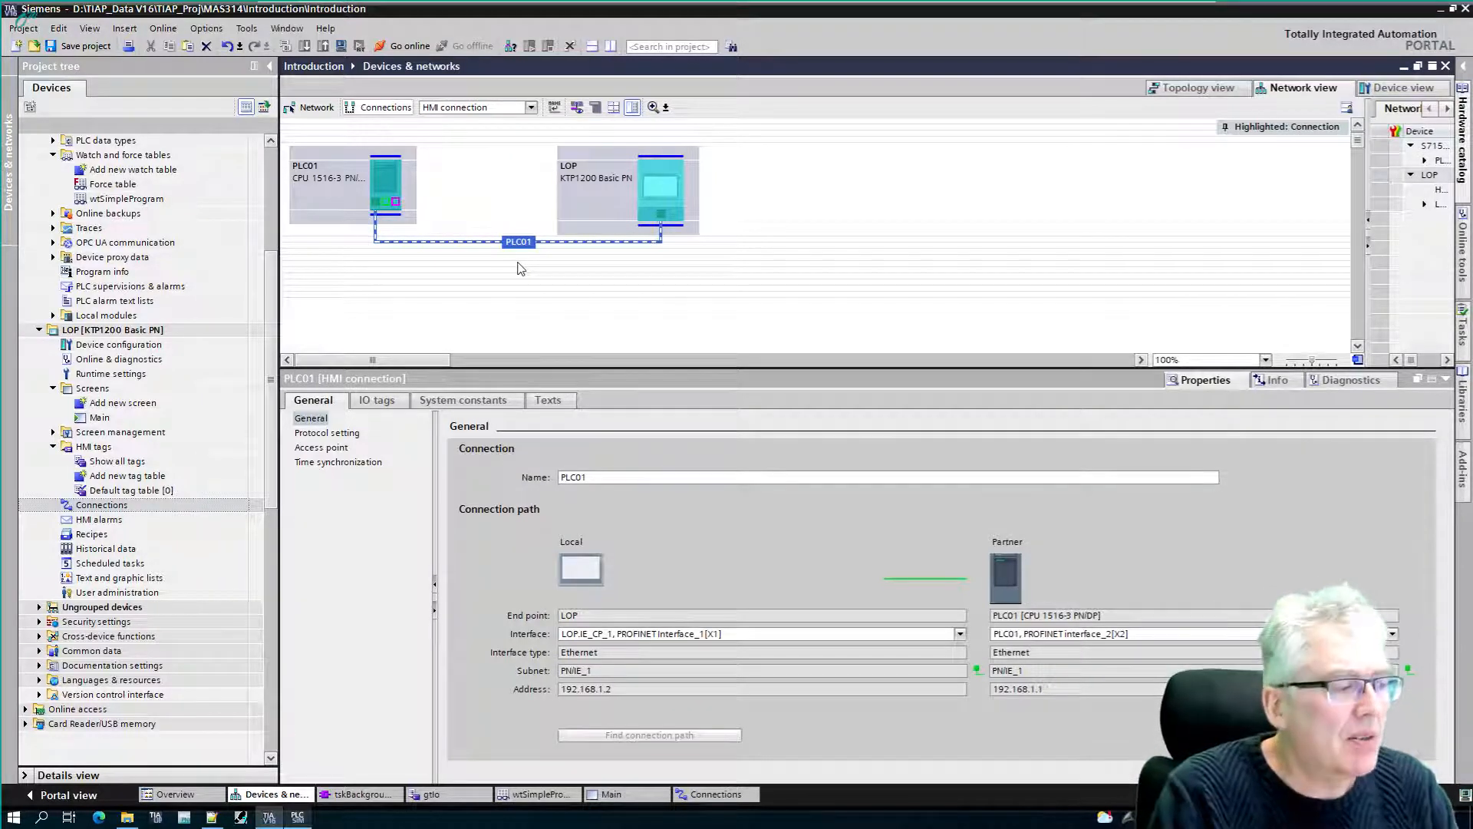
left_click(91, 52)
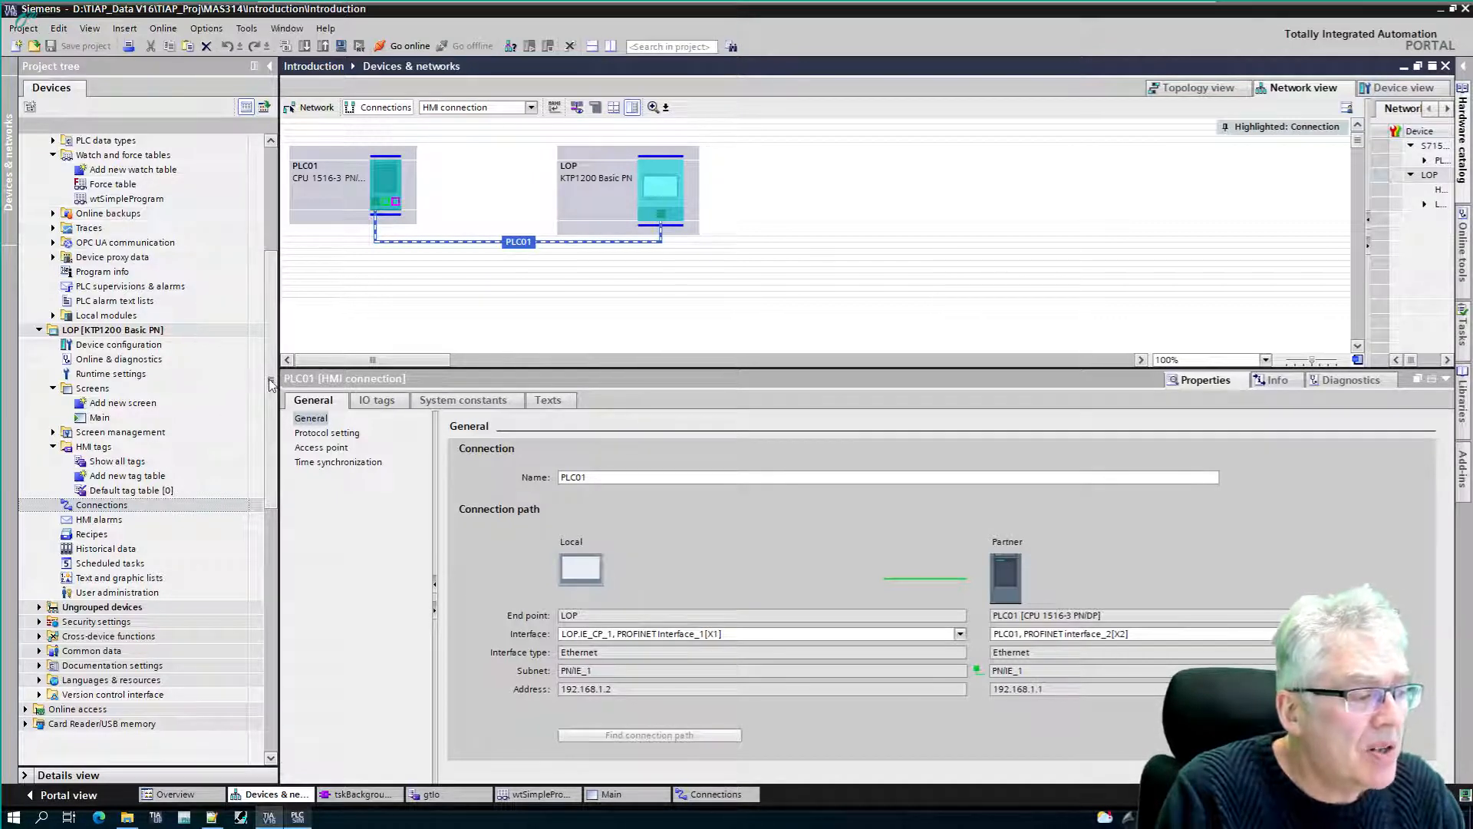
Step: Add a new HMI tag table to the LOP panel and name it PLC01
scroll(115, 491, "up", 4)
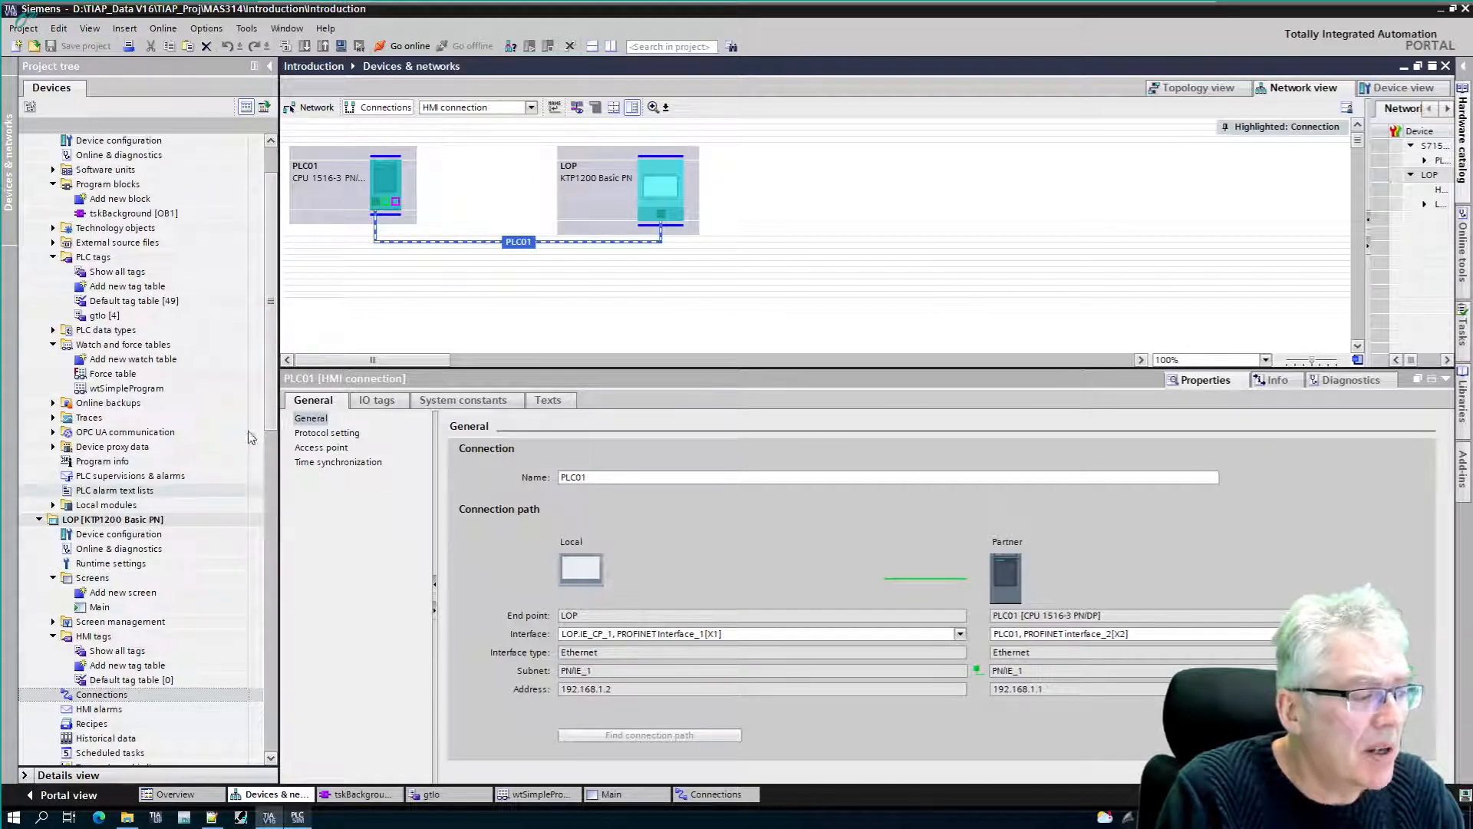
scroll(267, 443, "down", 1)
scroll(267, 444, "down", 5)
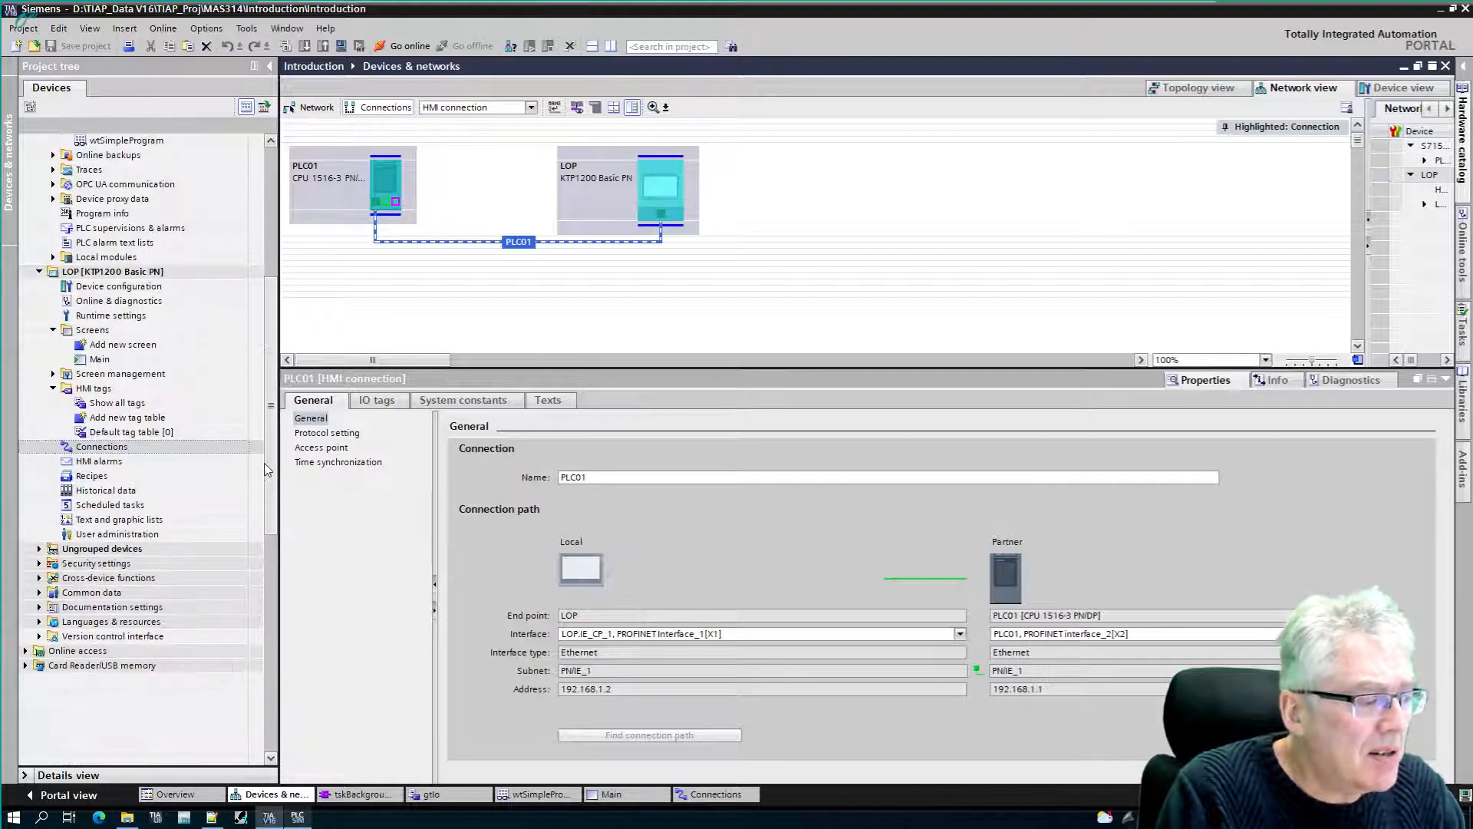
double_click(121, 417)
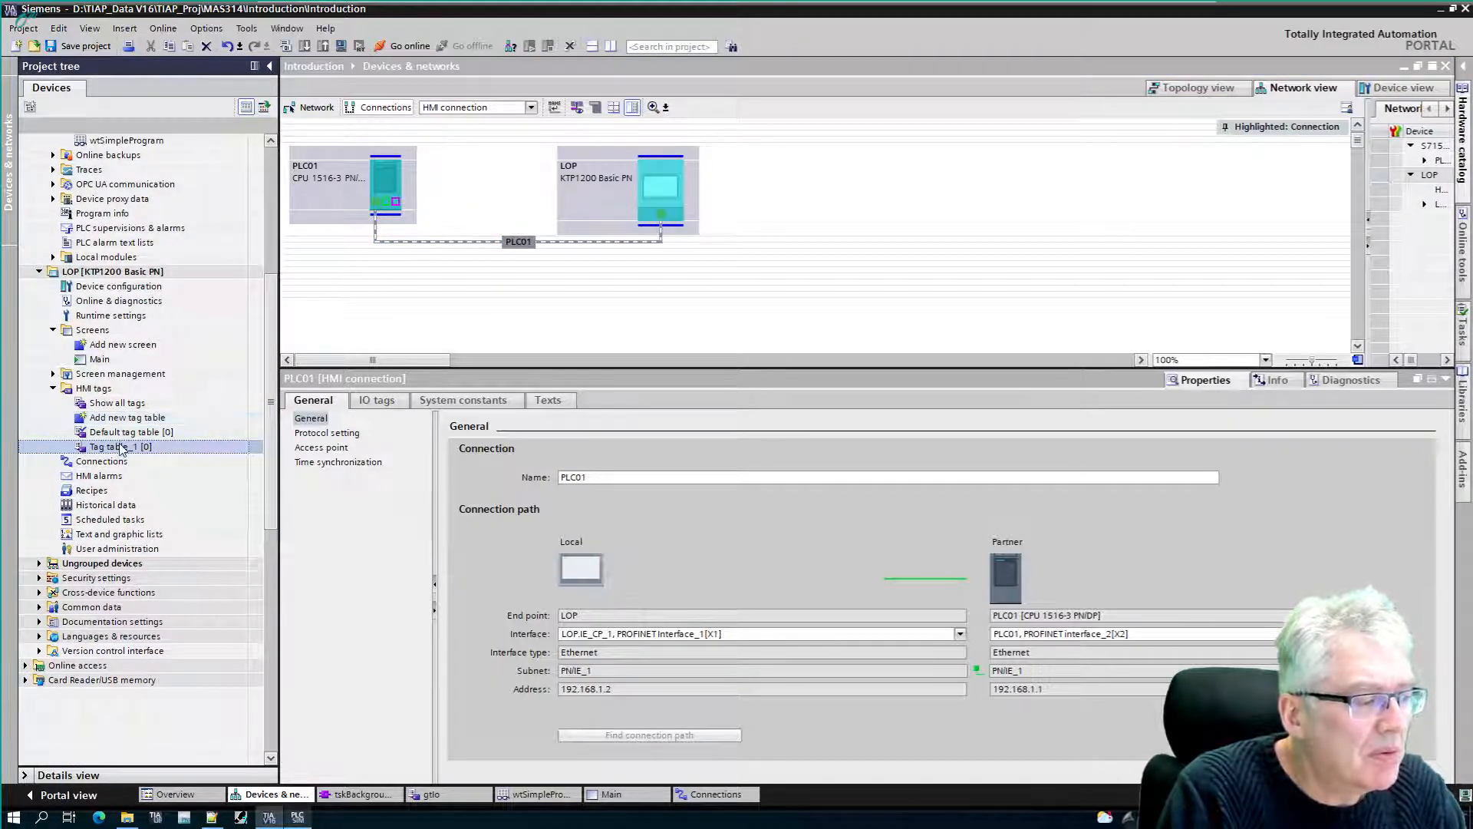
left_click(121, 448)
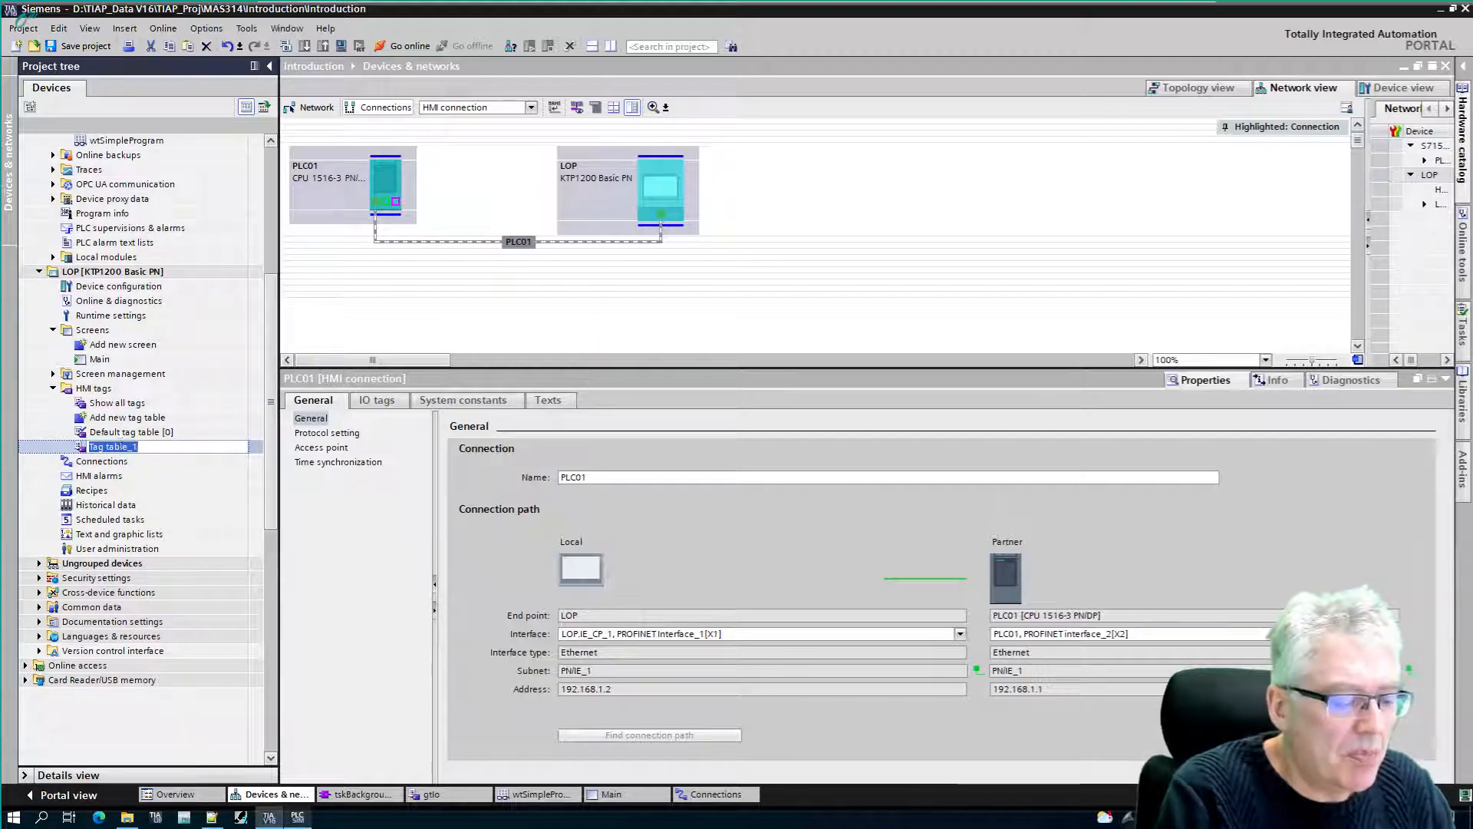
type("PLC01")
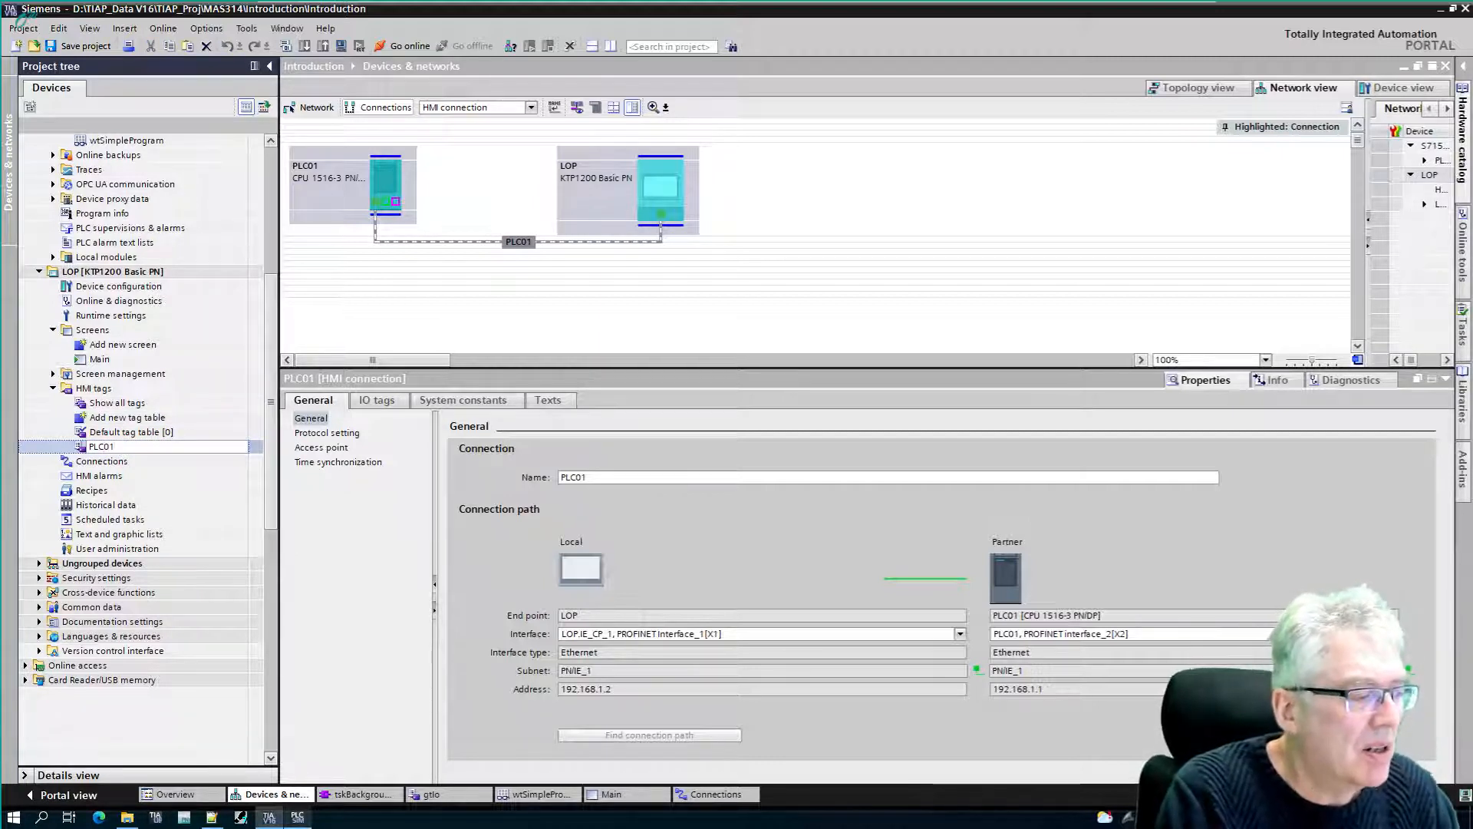
key("Return")
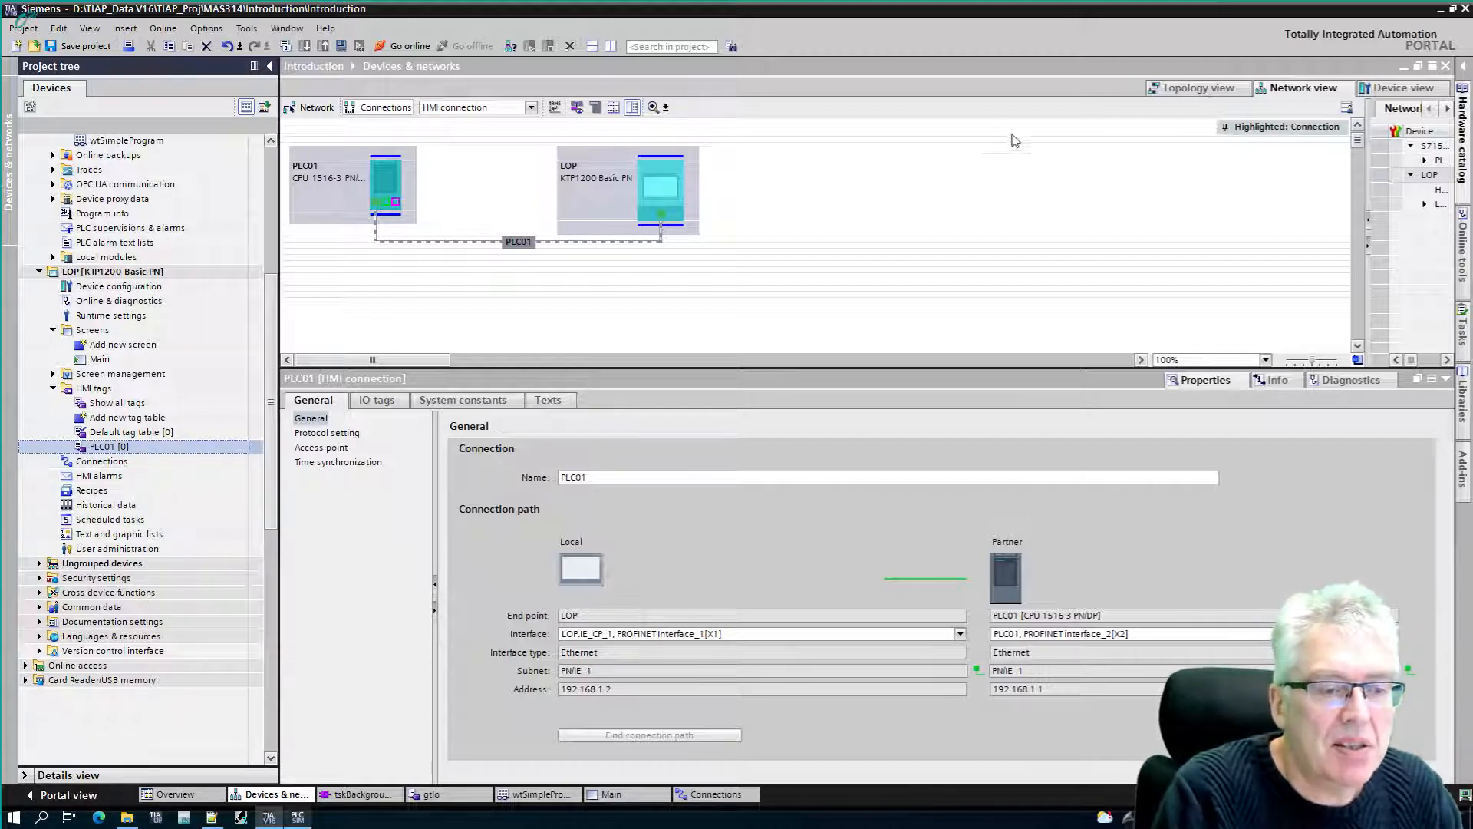
Step: Close the network editor, open PLC01's gtIo tag table without the inspector window, and split the editor area into two side-by-side panes
left_click(1445, 69)
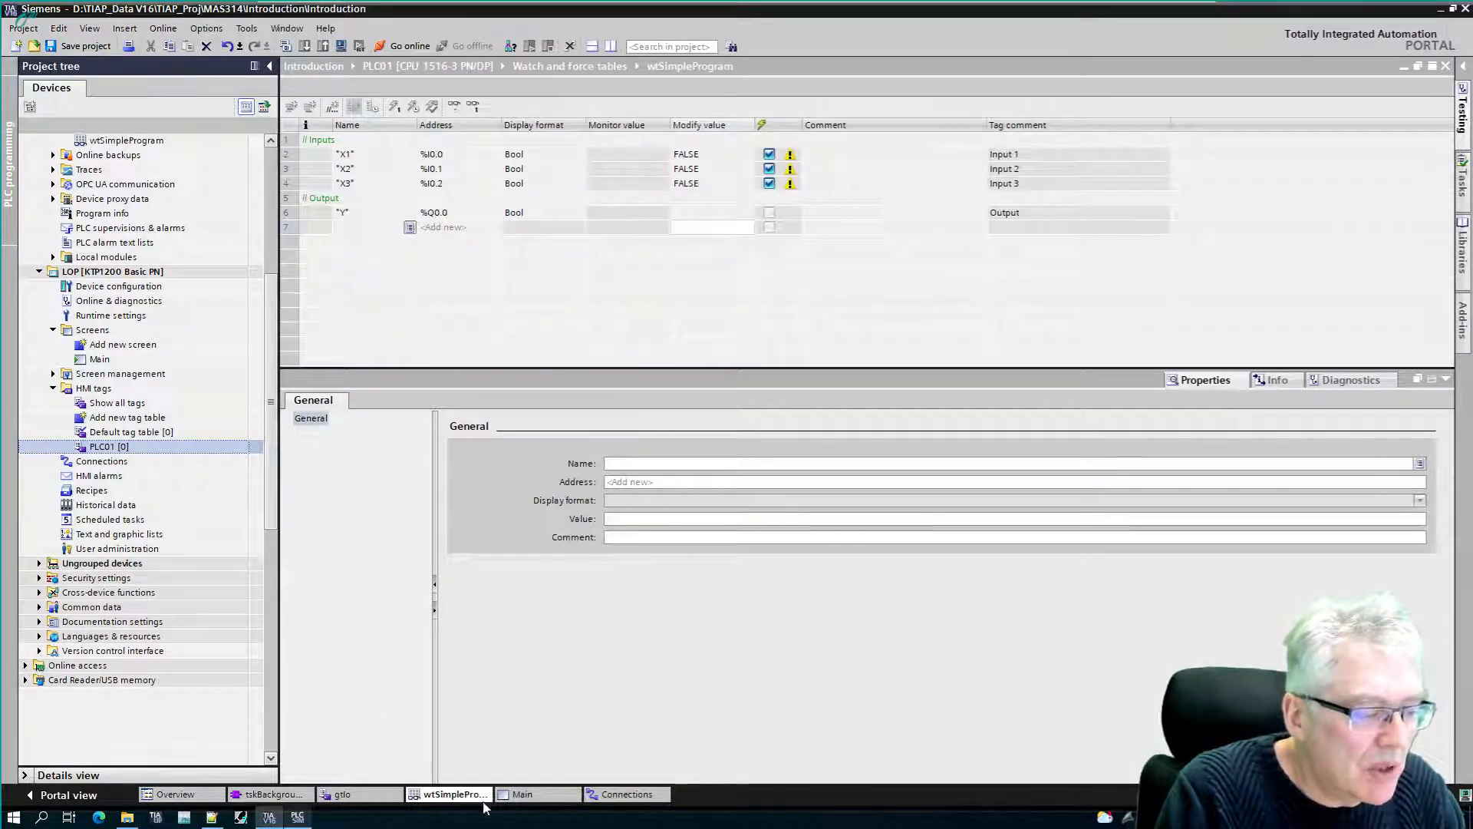
left_click(358, 795)
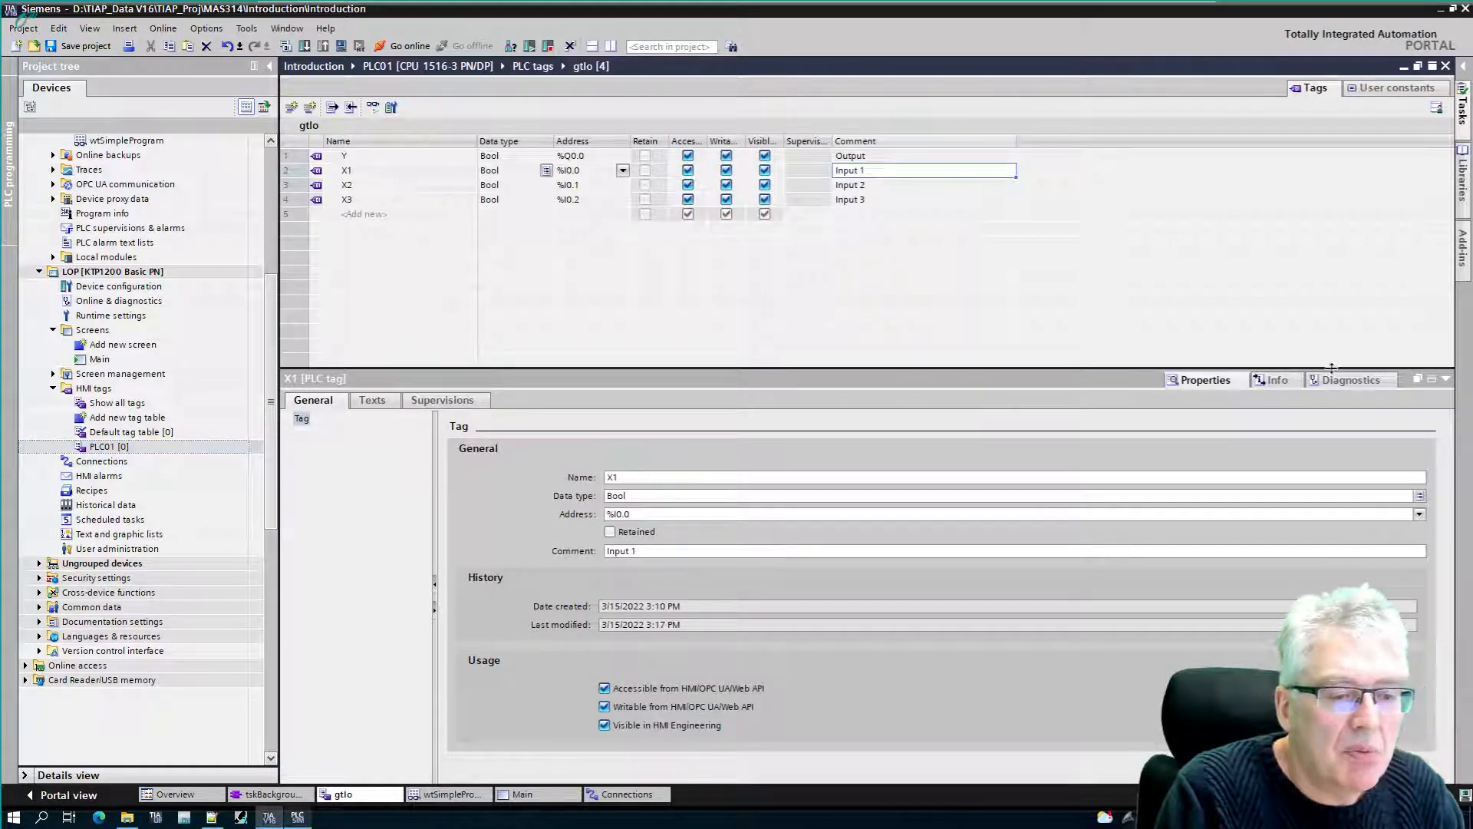
left_click(1447, 381)
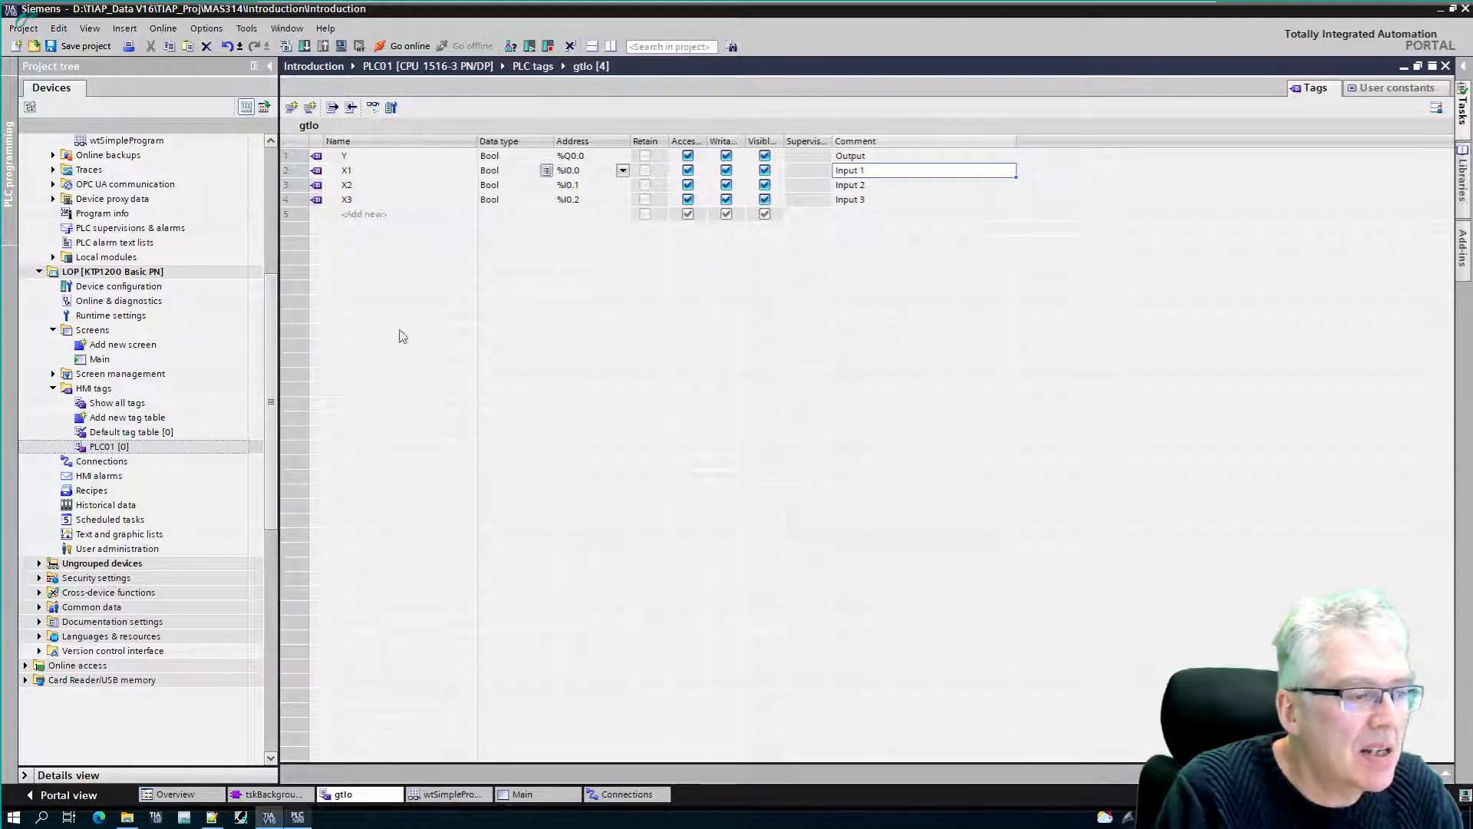
left_click(613, 46)
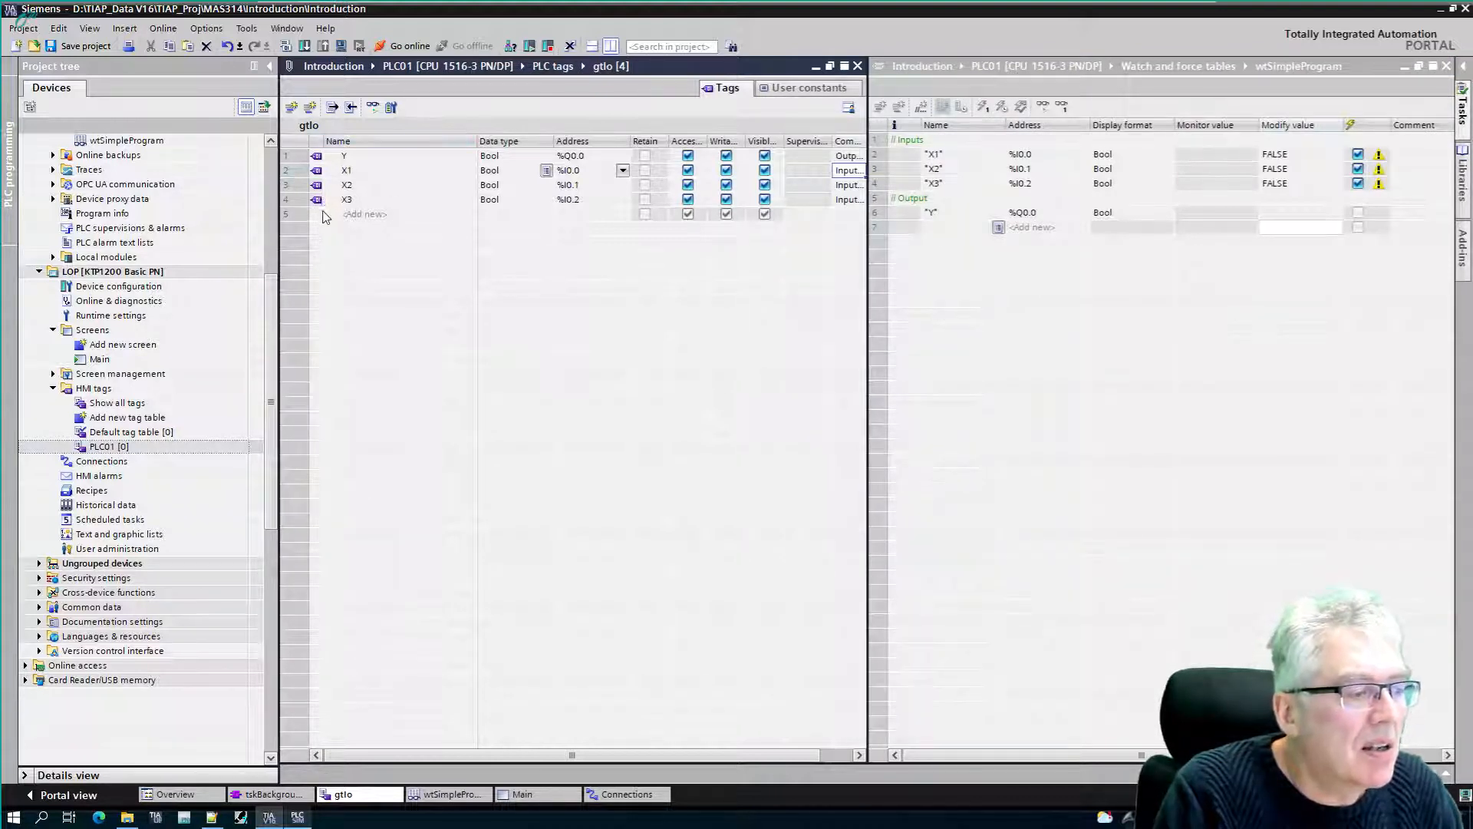
Step: Open LOP's PLC01 HMI tag table beside gtIo and copy the PLC tags Y, X1, X2 and X3 into it
left_click(1015, 67)
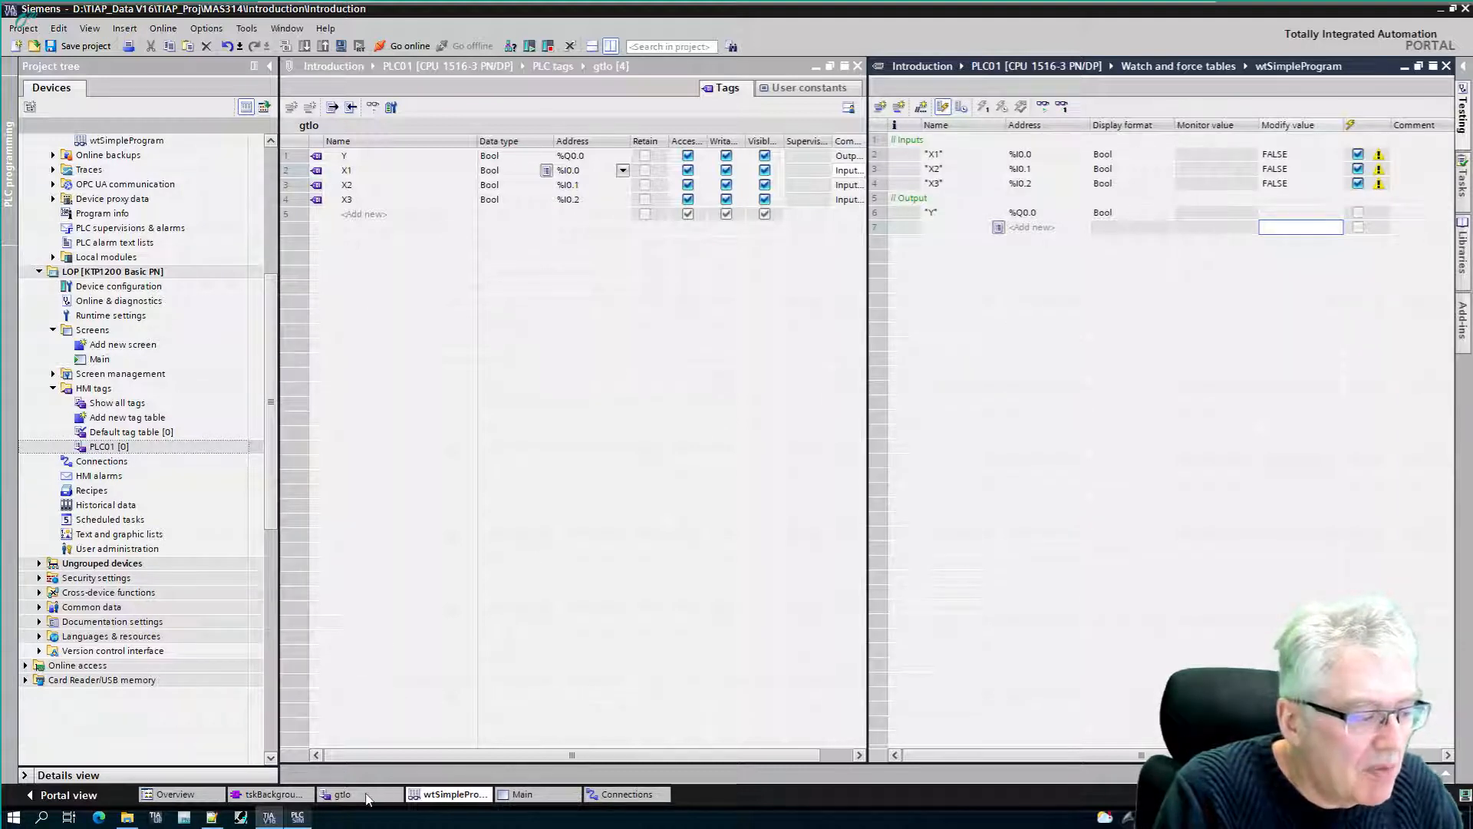
double_click(103, 447)
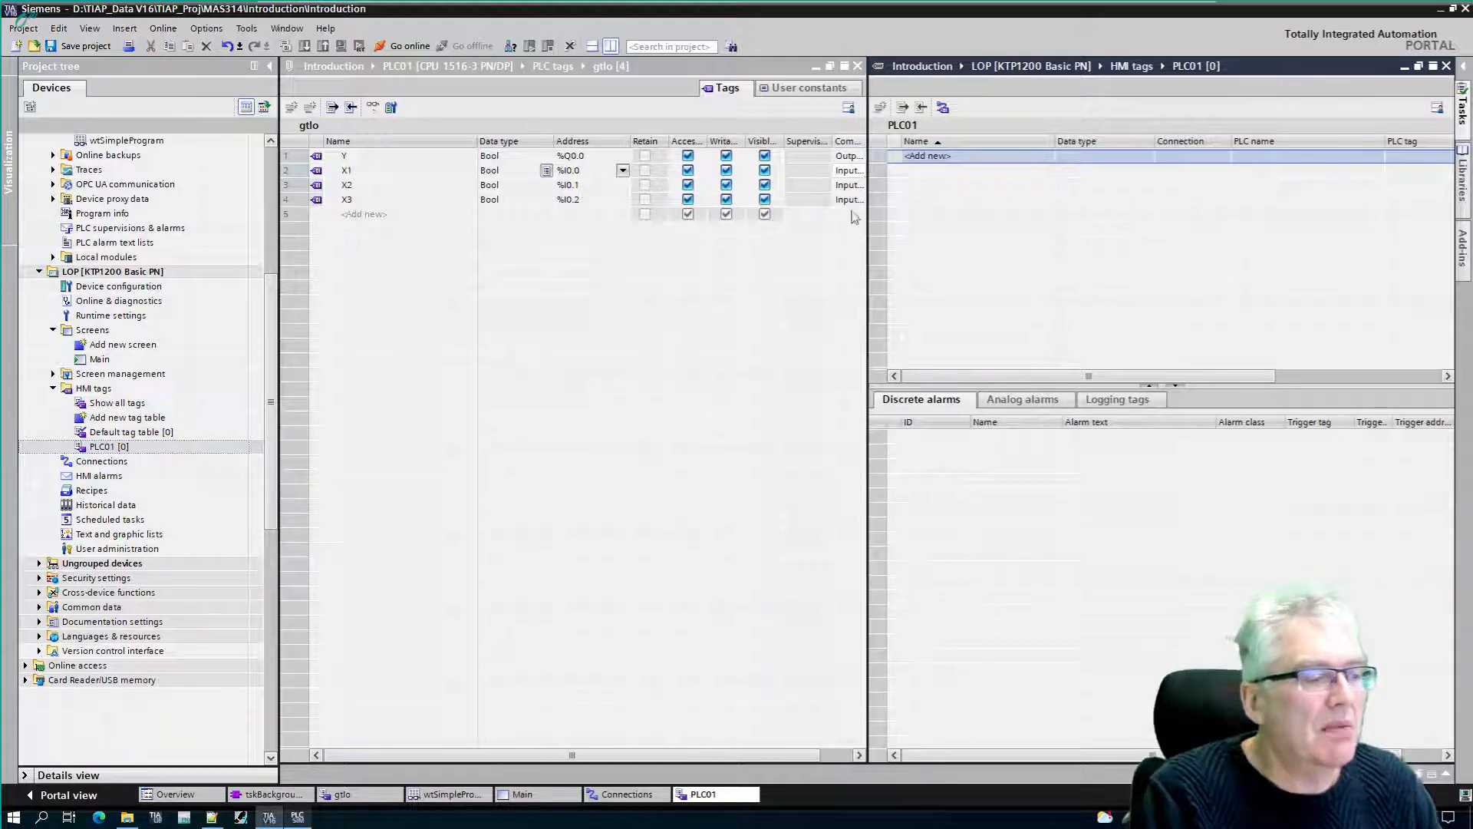
left_click_drag(343, 156, 815, 173)
left_click(408, 186)
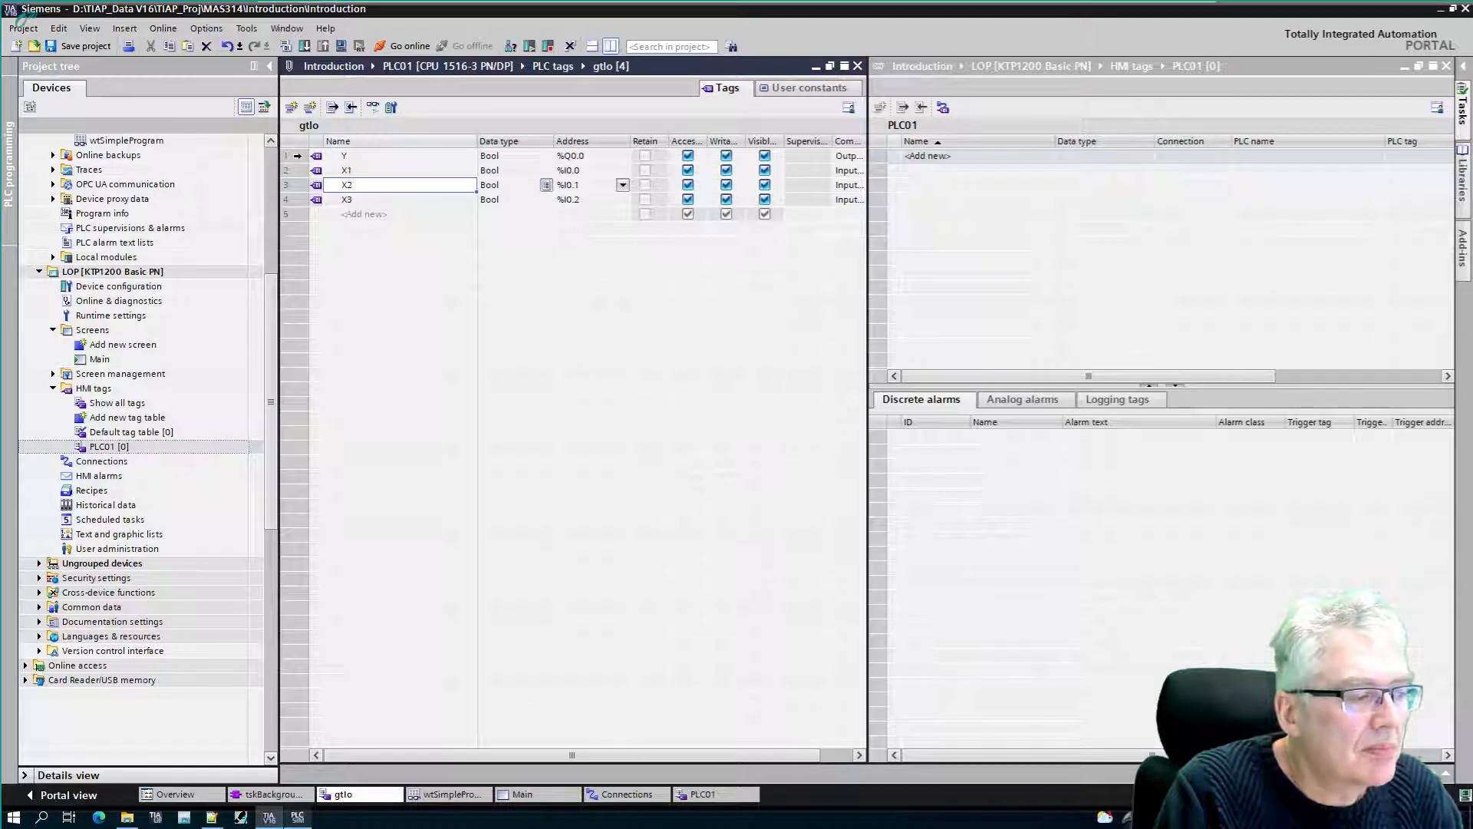
left_click(295, 158)
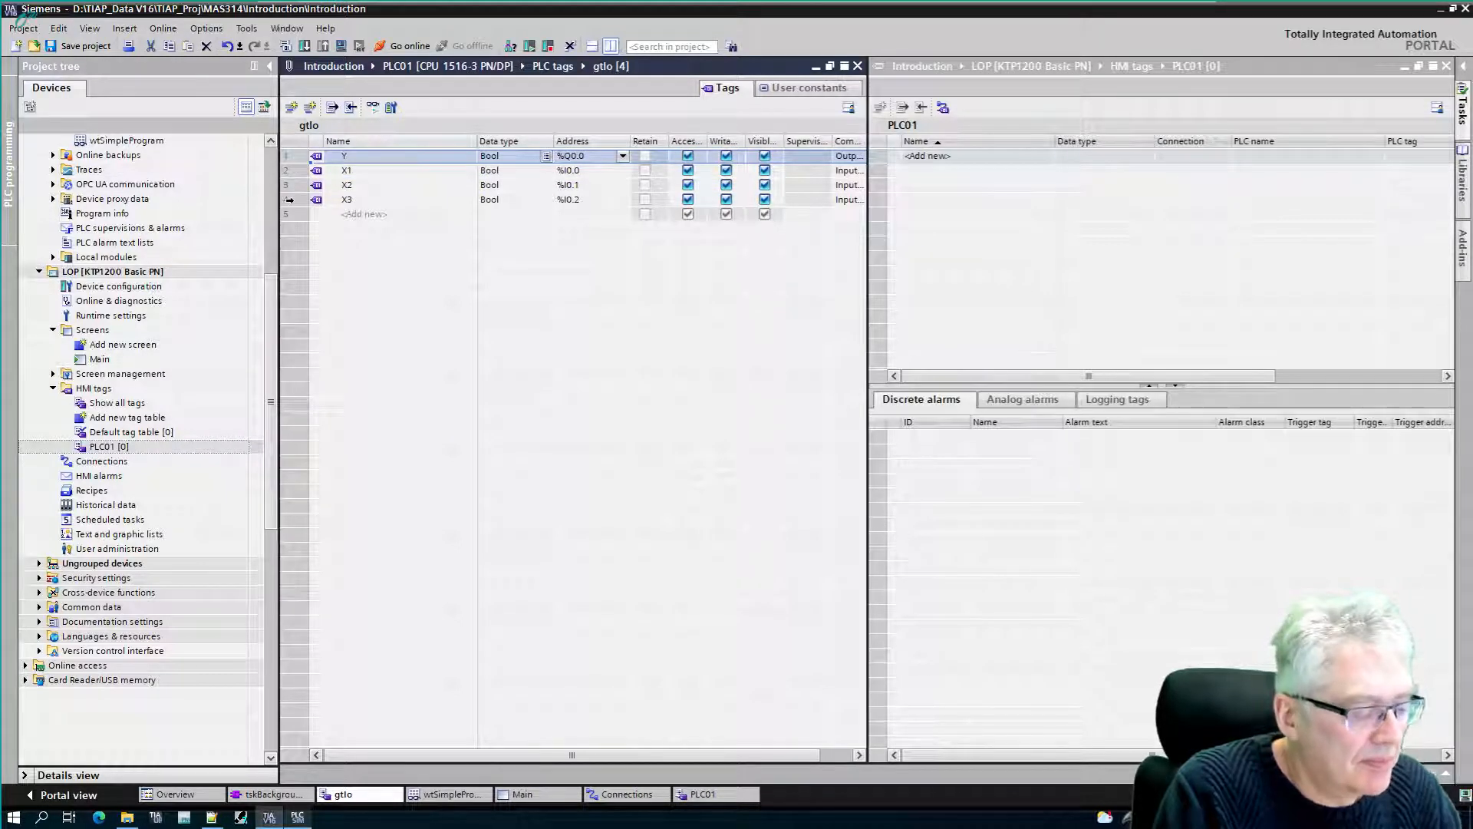
left_click(290, 200, "shift")
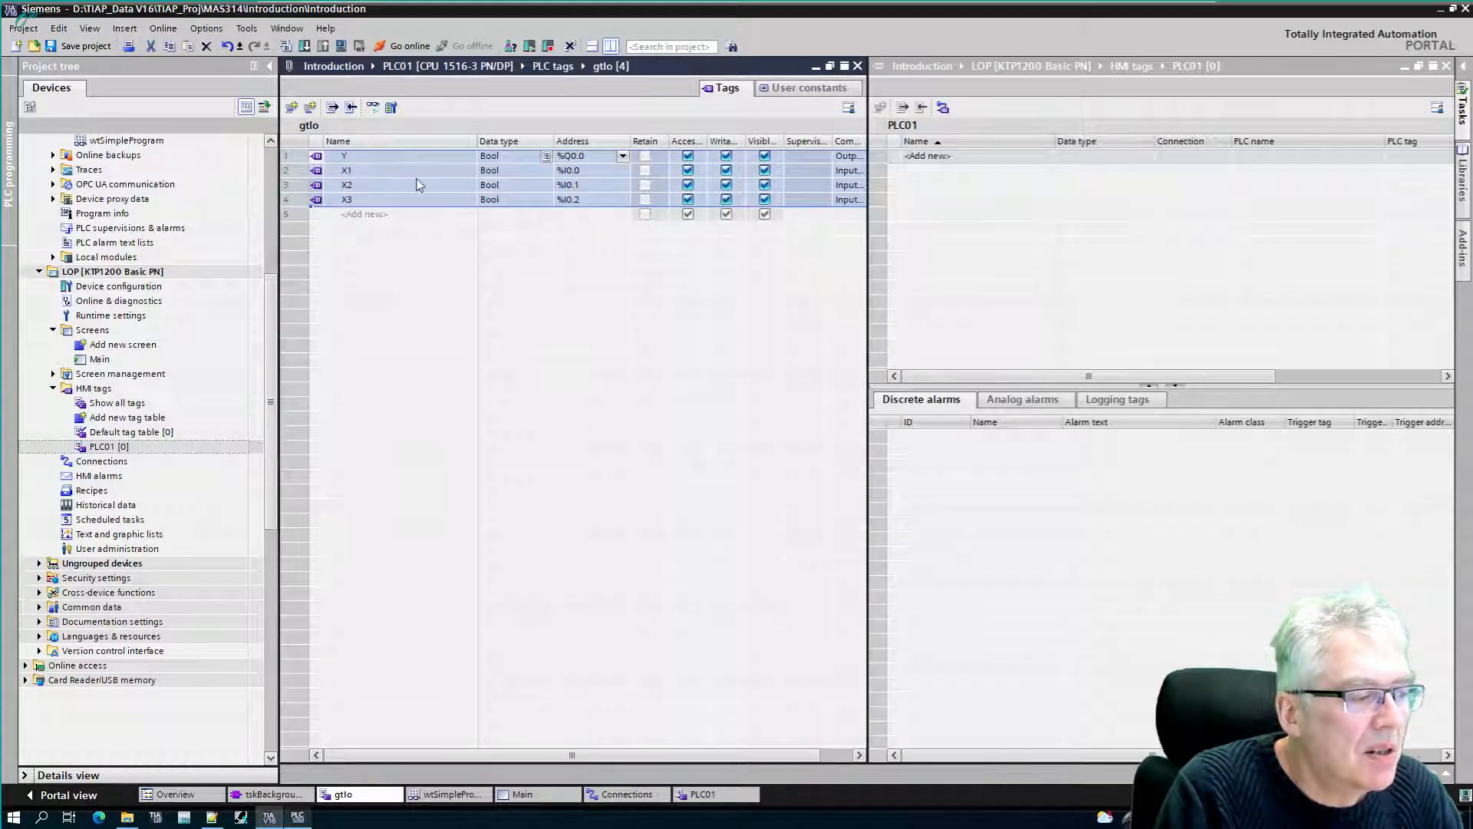
left_click_drag(418, 184, 966, 179)
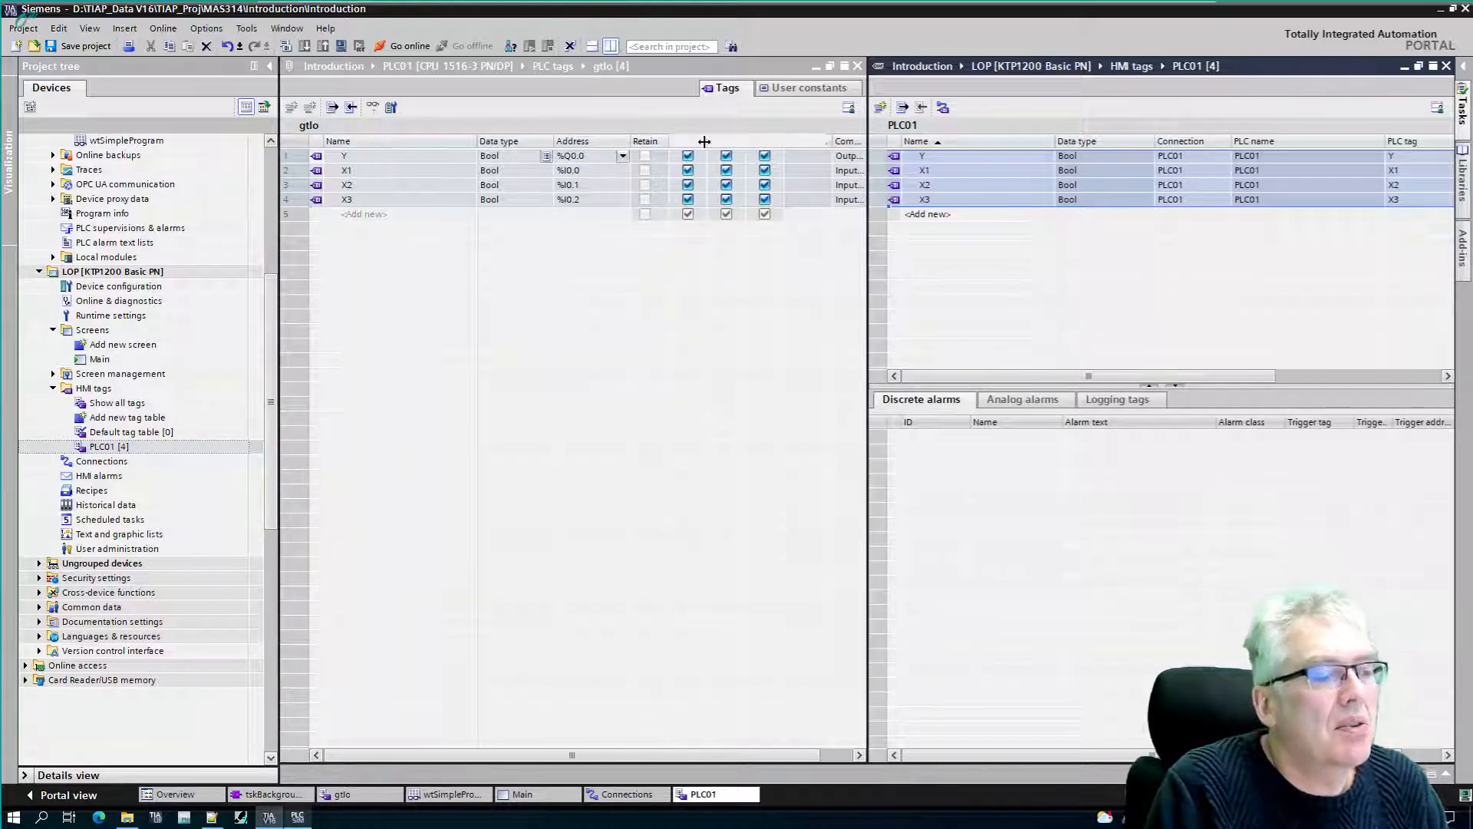
Step: Widen gtIo's column for accessibility from HMI/OPC and return the editor area to a single pane
left_click_drag(670, 141, 781, 140)
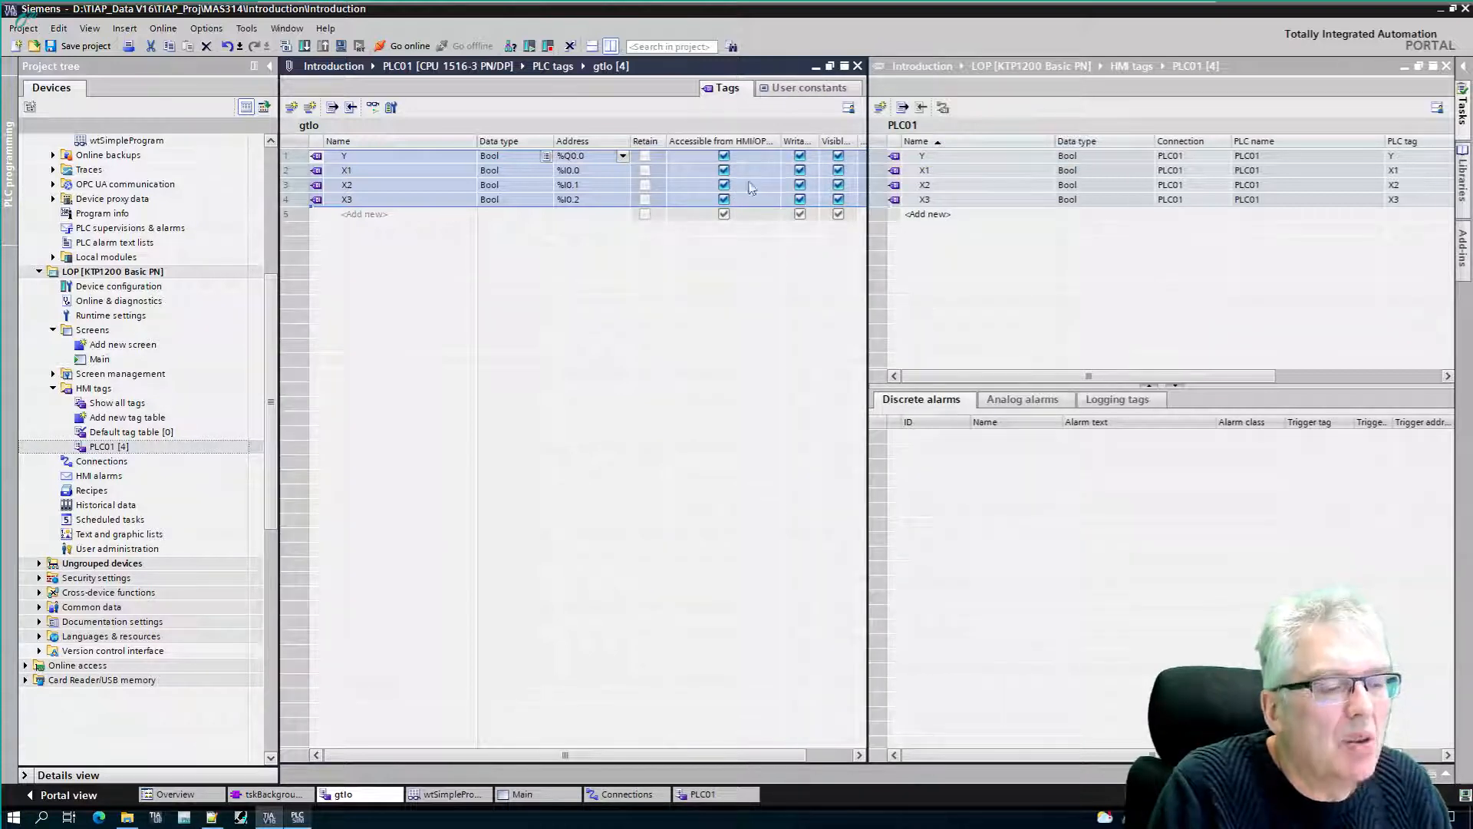
left_click(610, 47)
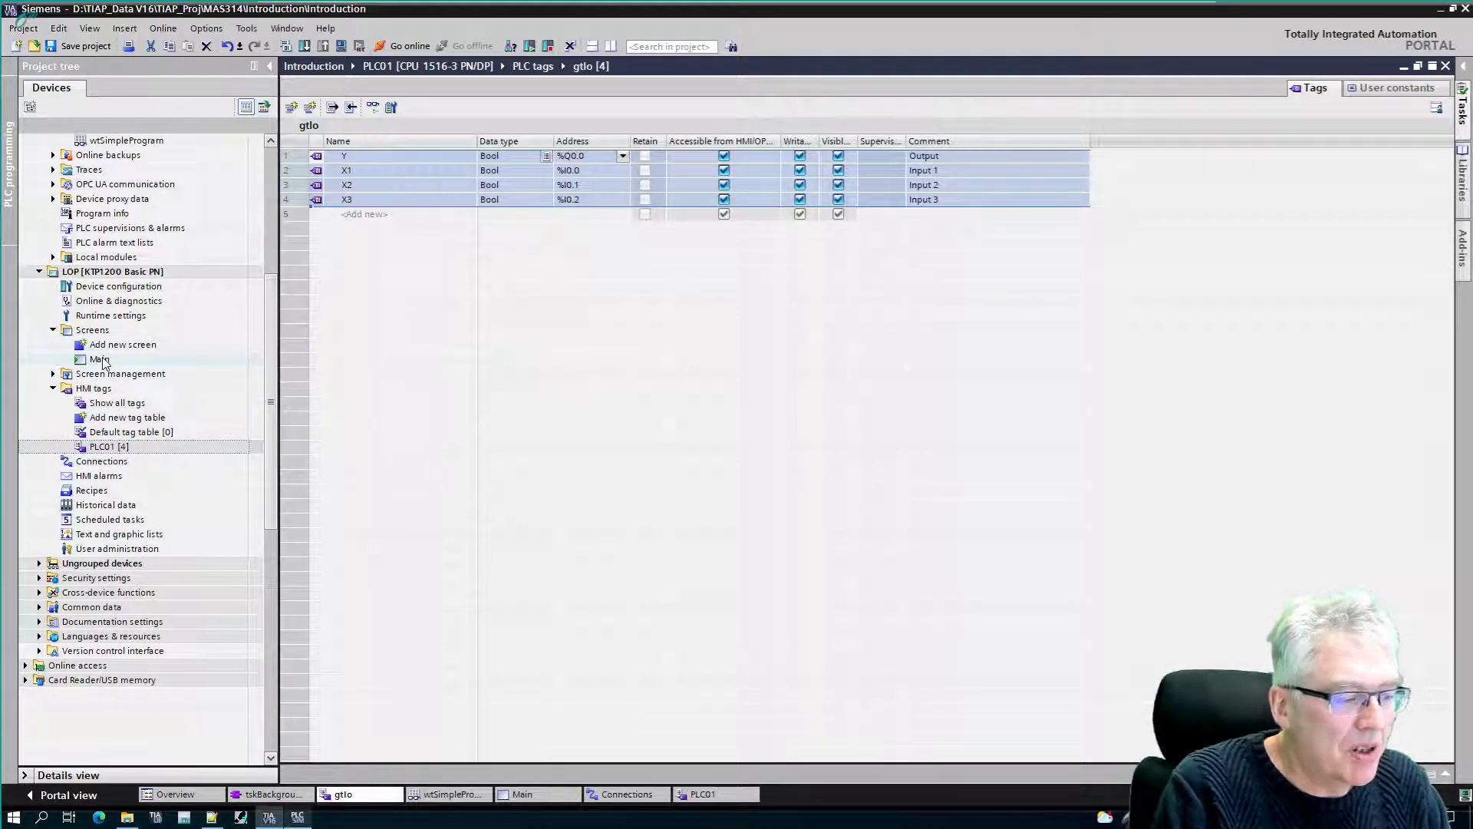
Step: Bring up LOP's Main screen, place a small circle from the basic objects, and shift it into the screen's upper left area
left_click(566, 800)
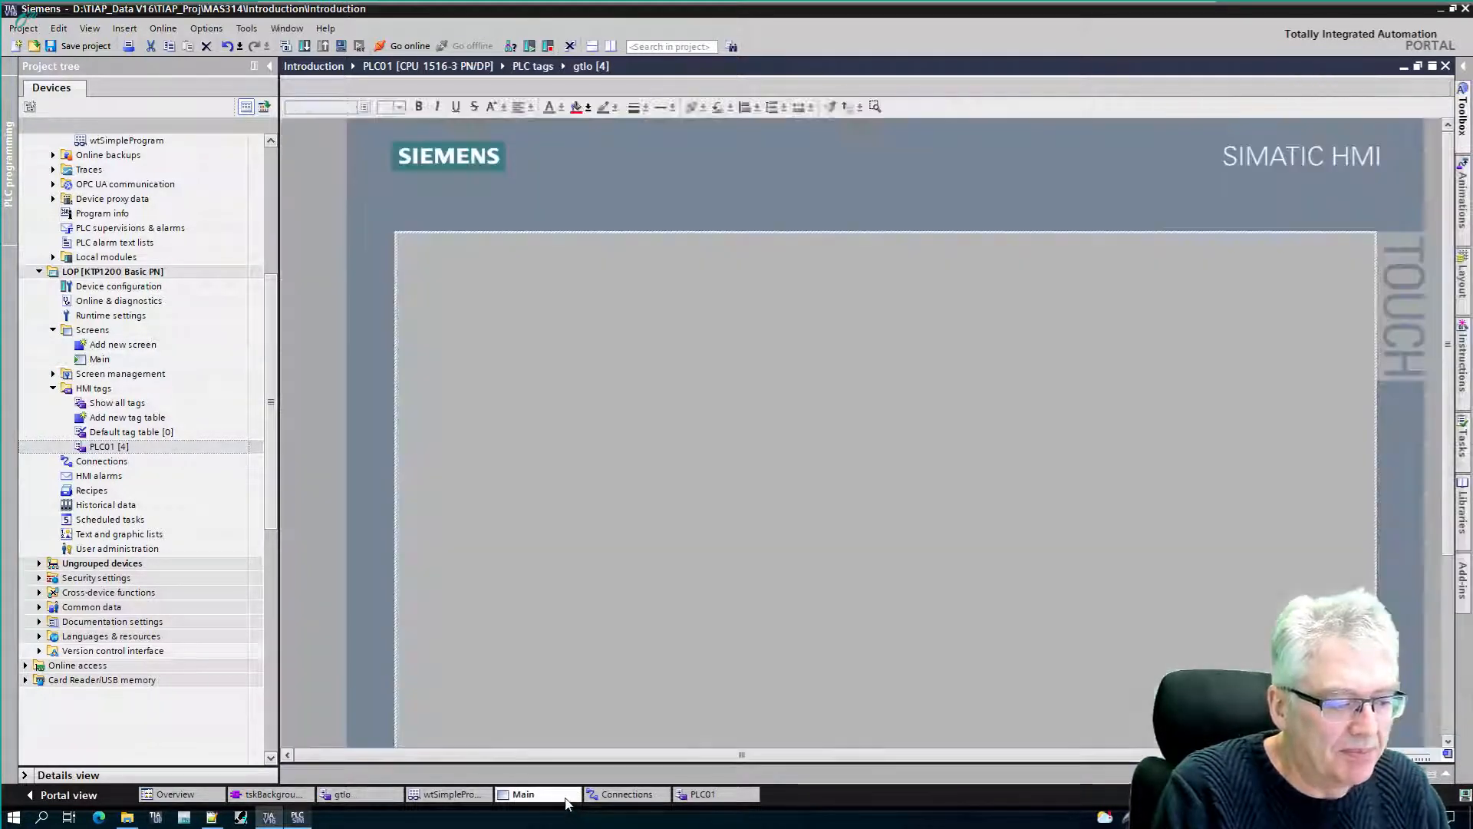
scroll(866, 404, "down", 3)
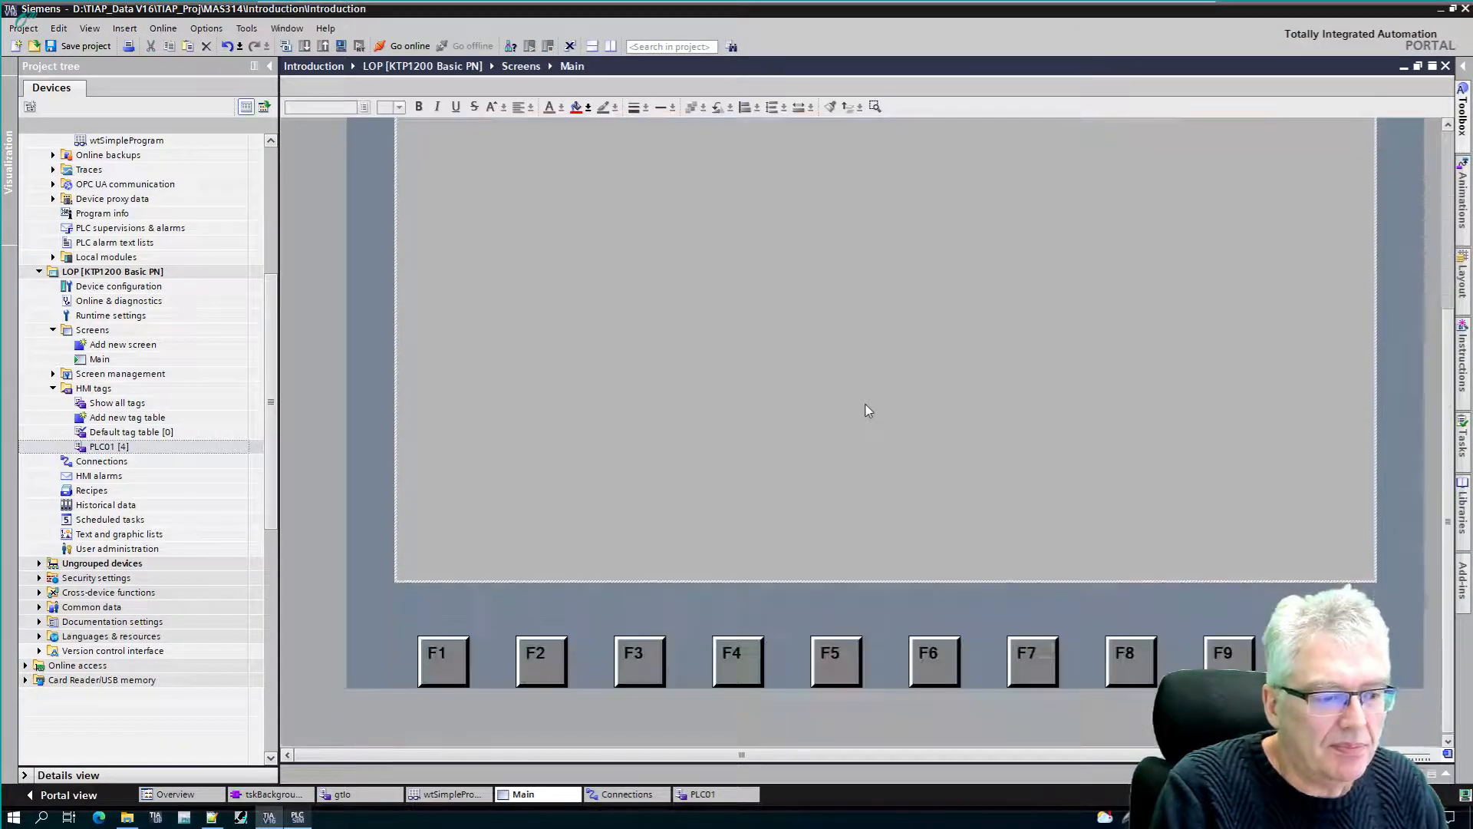
scroll(865, 403, "up", 3)
scroll(865, 403, "down", 3)
scroll(866, 403, "up", 3)
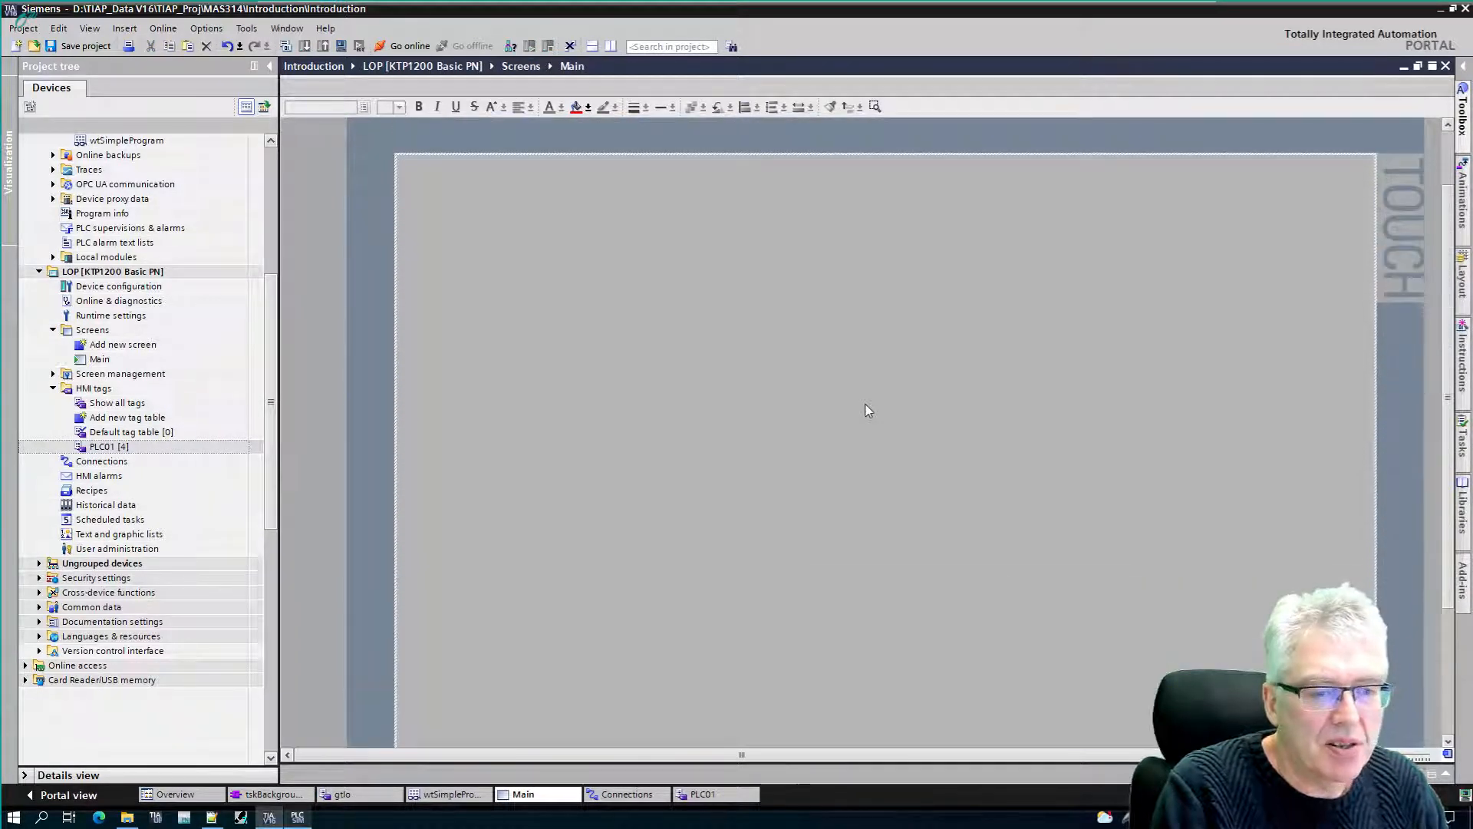
left_click(1463, 130)
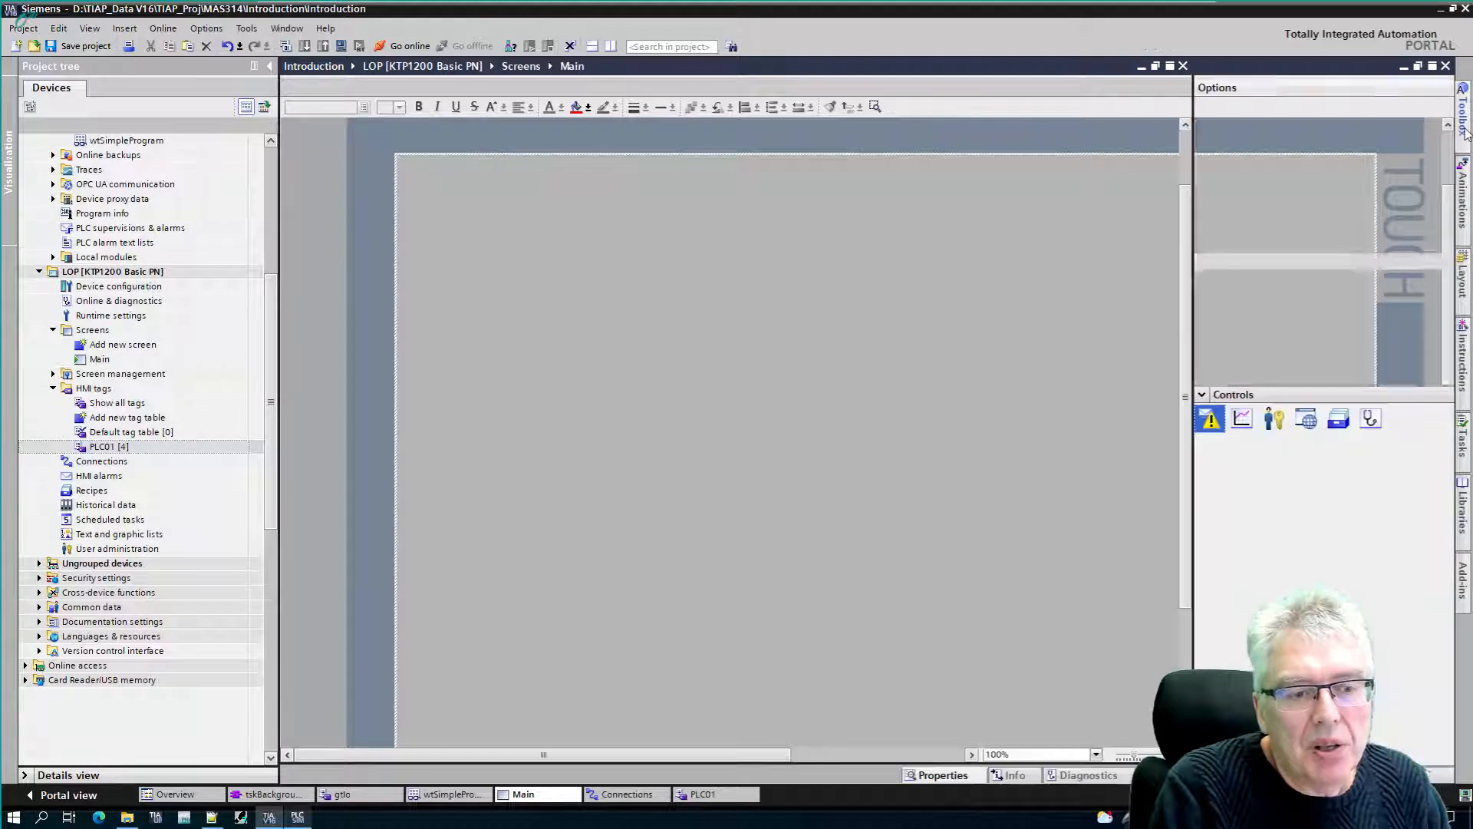
left_click(1370, 151)
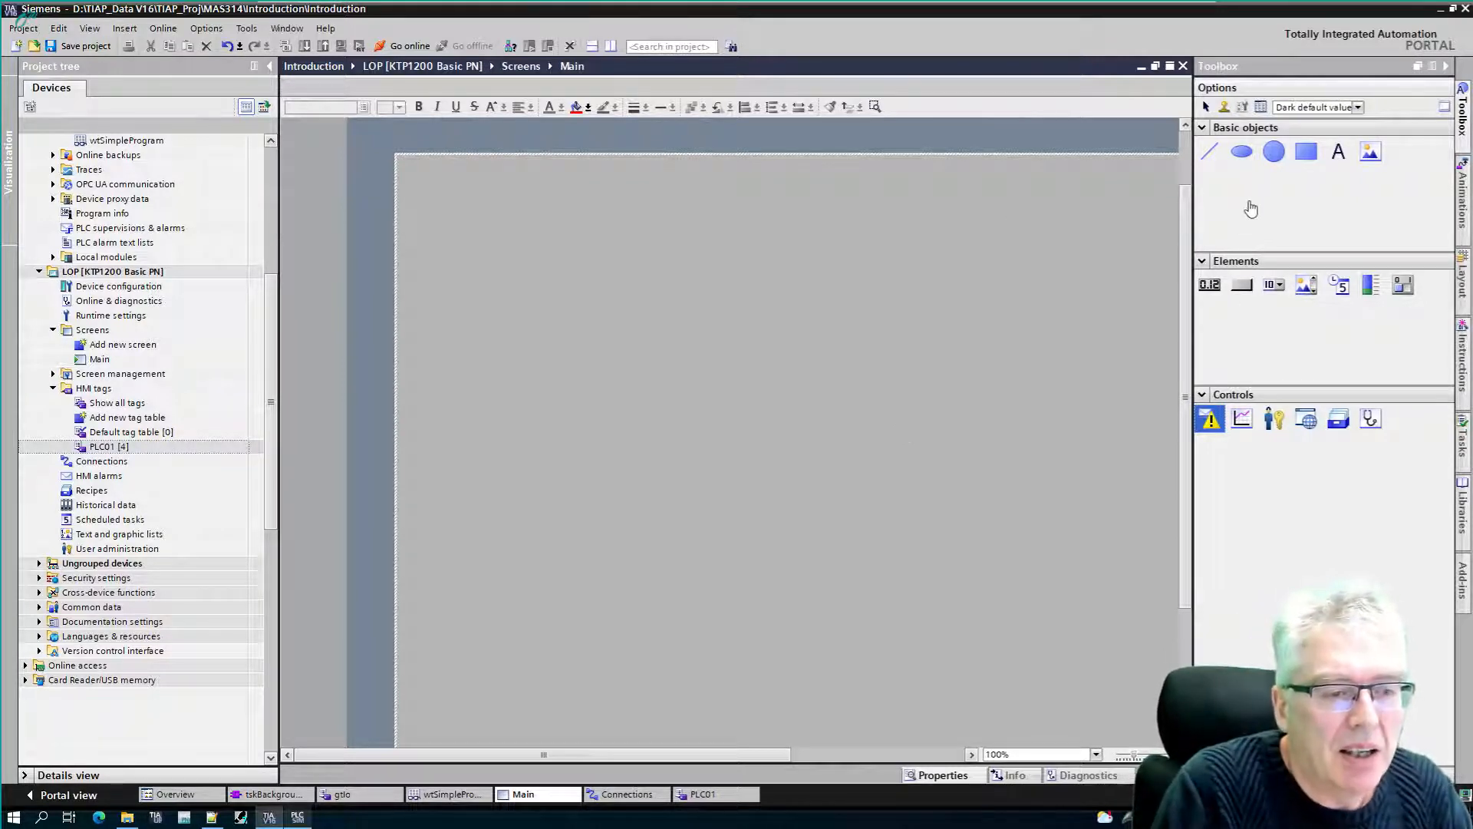
left_click(695, 294)
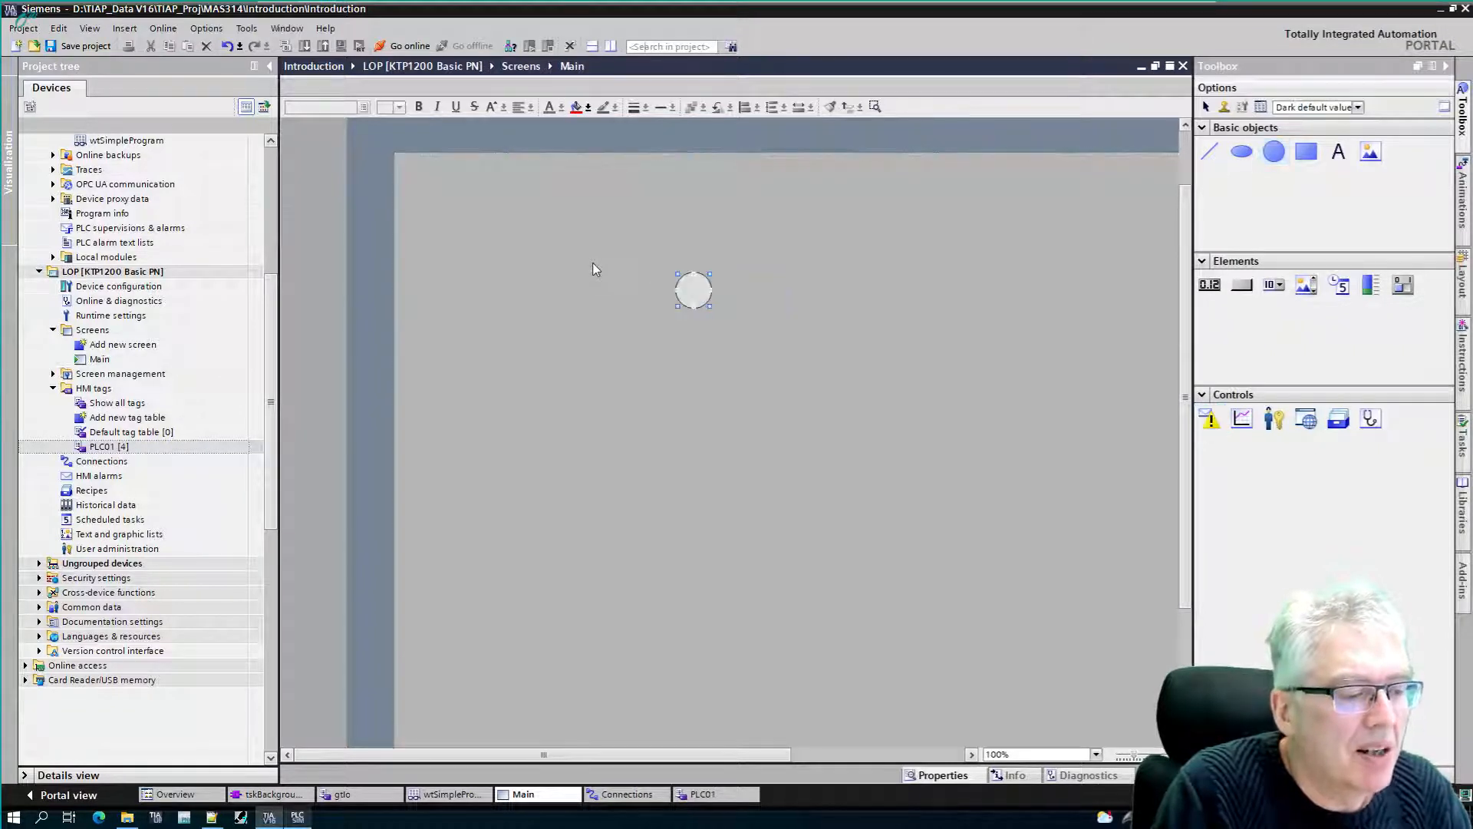
left_click_drag(691, 290, 626, 288)
Step: Show the circle's properties in the inspector at a reduced height and close the Toolbox
left_click(939, 775)
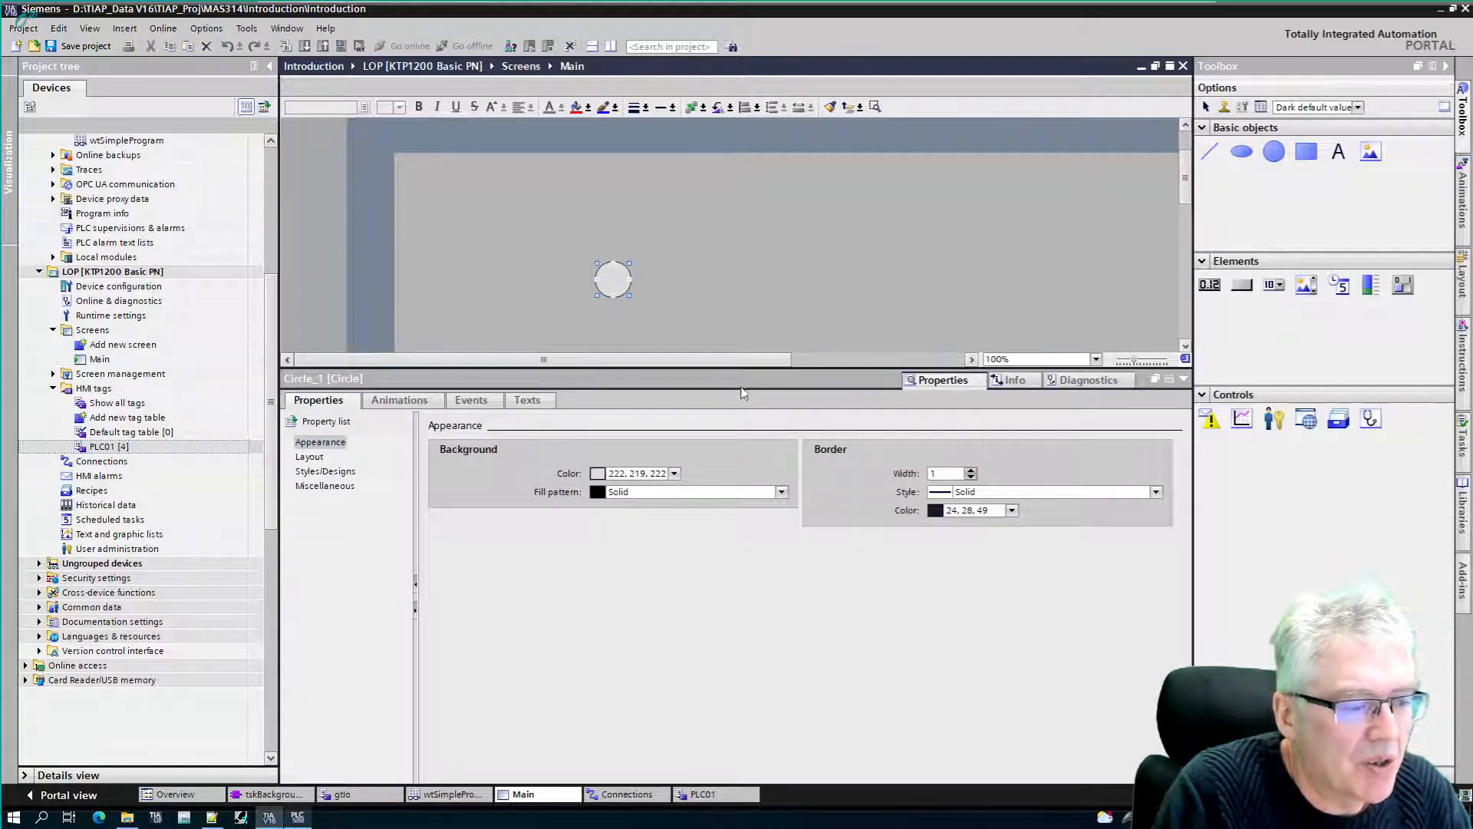
left_click_drag(740, 373, 759, 498)
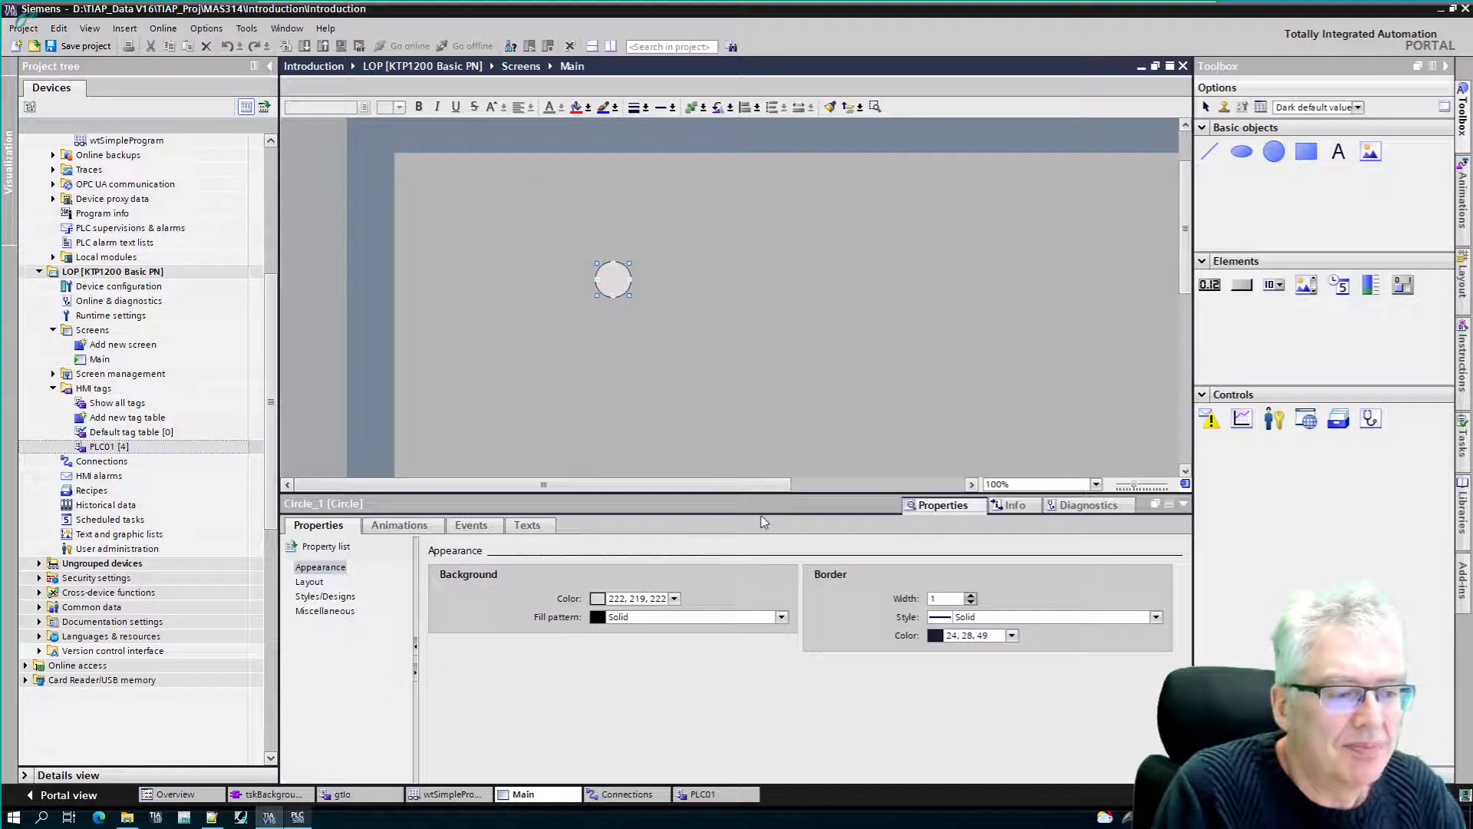
left_click(1448, 67)
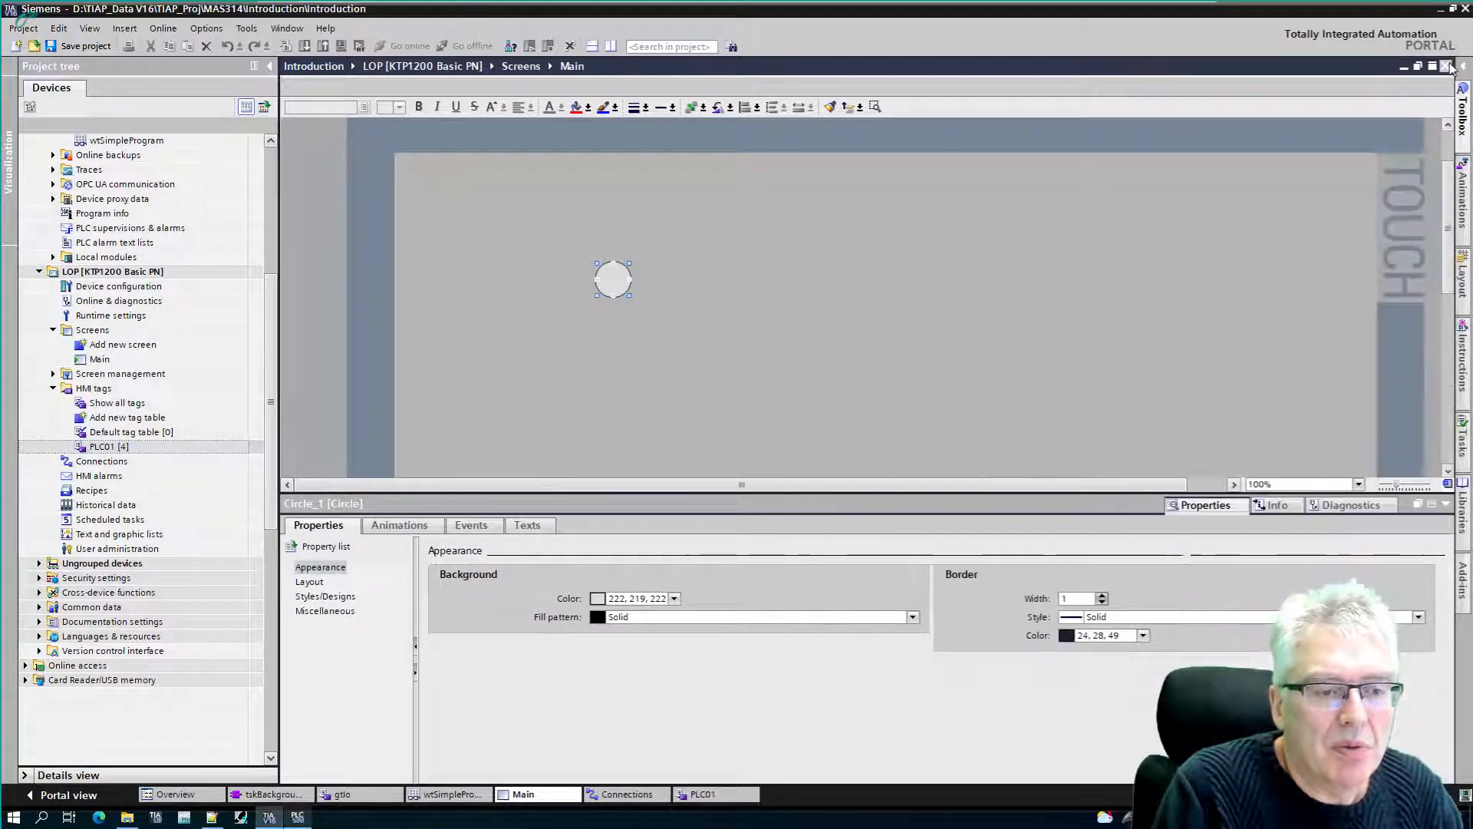
Step: Rename the circle object on the Main screen to X1
left_click(599, 318)
left_click(608, 280)
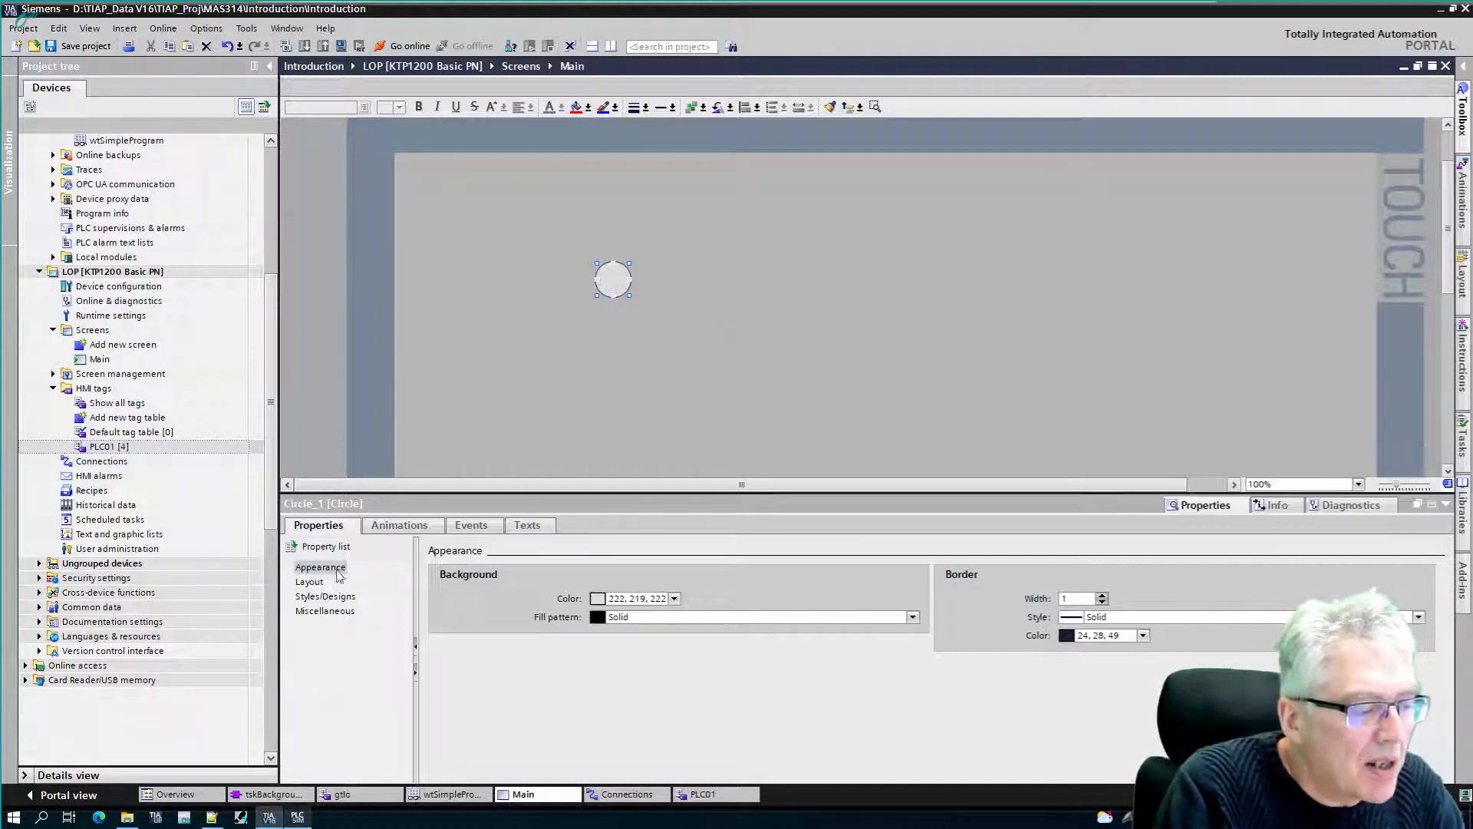
left_click(305, 612)
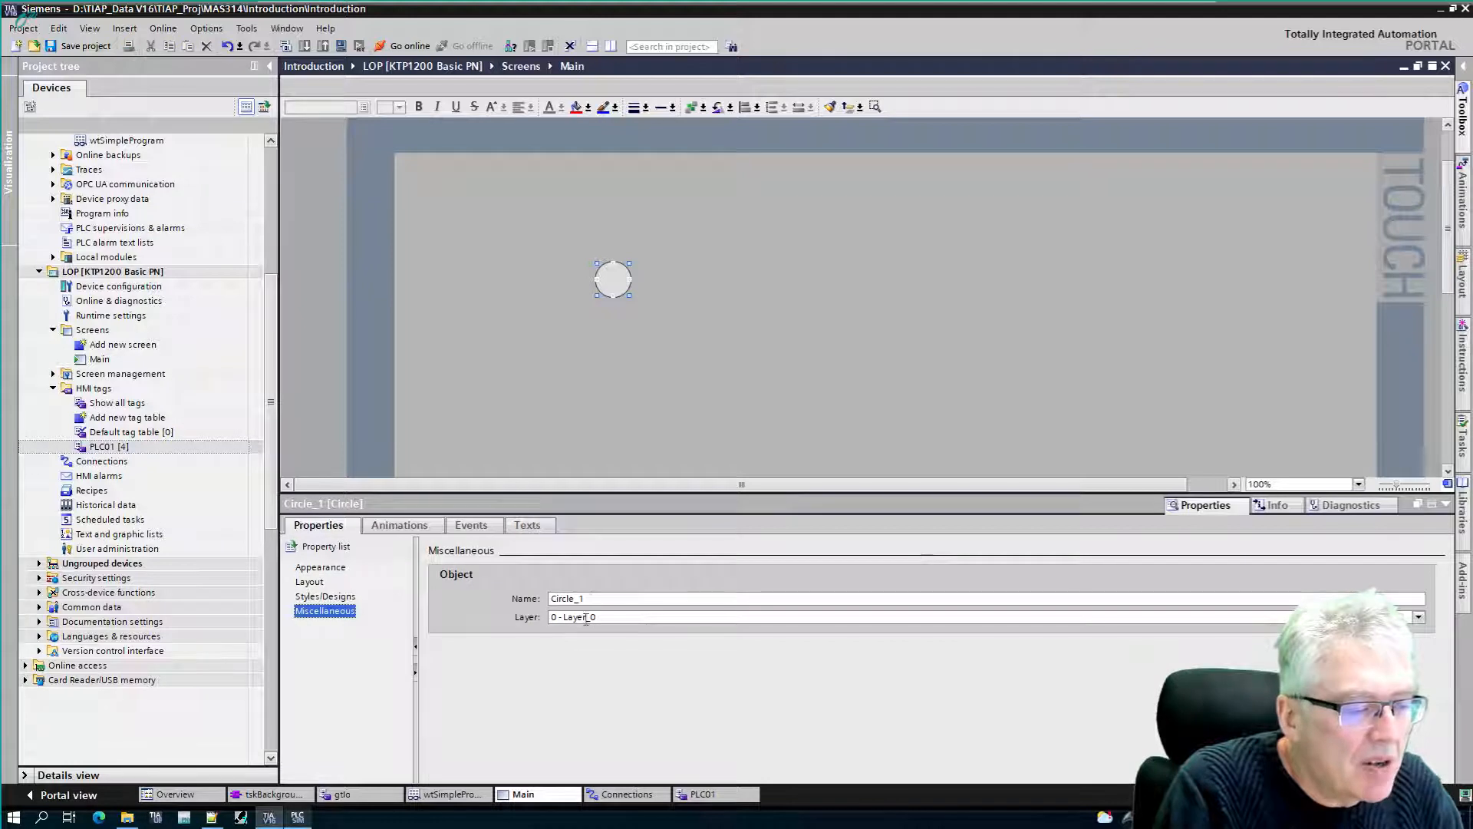
key("Tab")
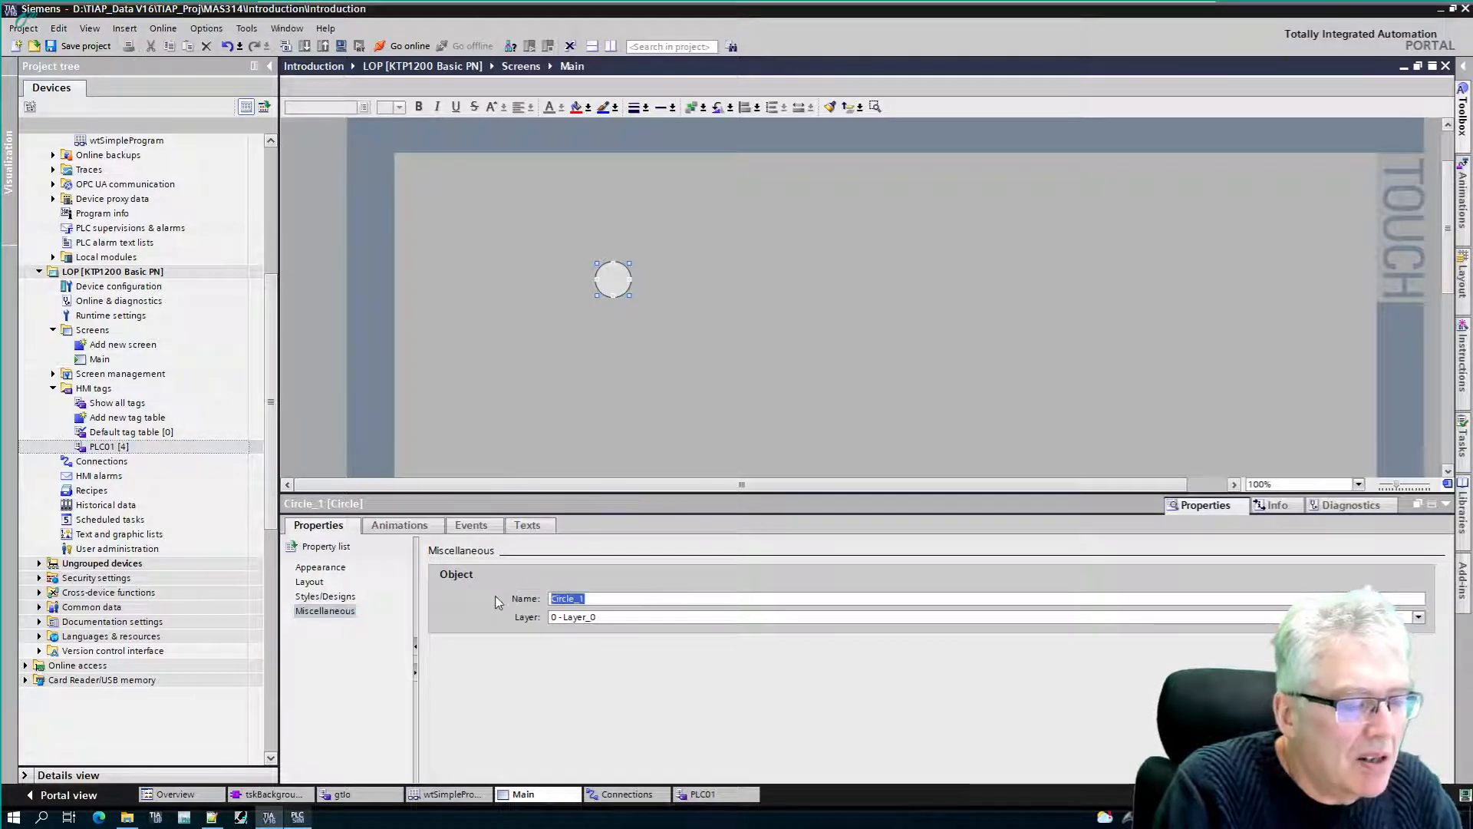
type("X1")
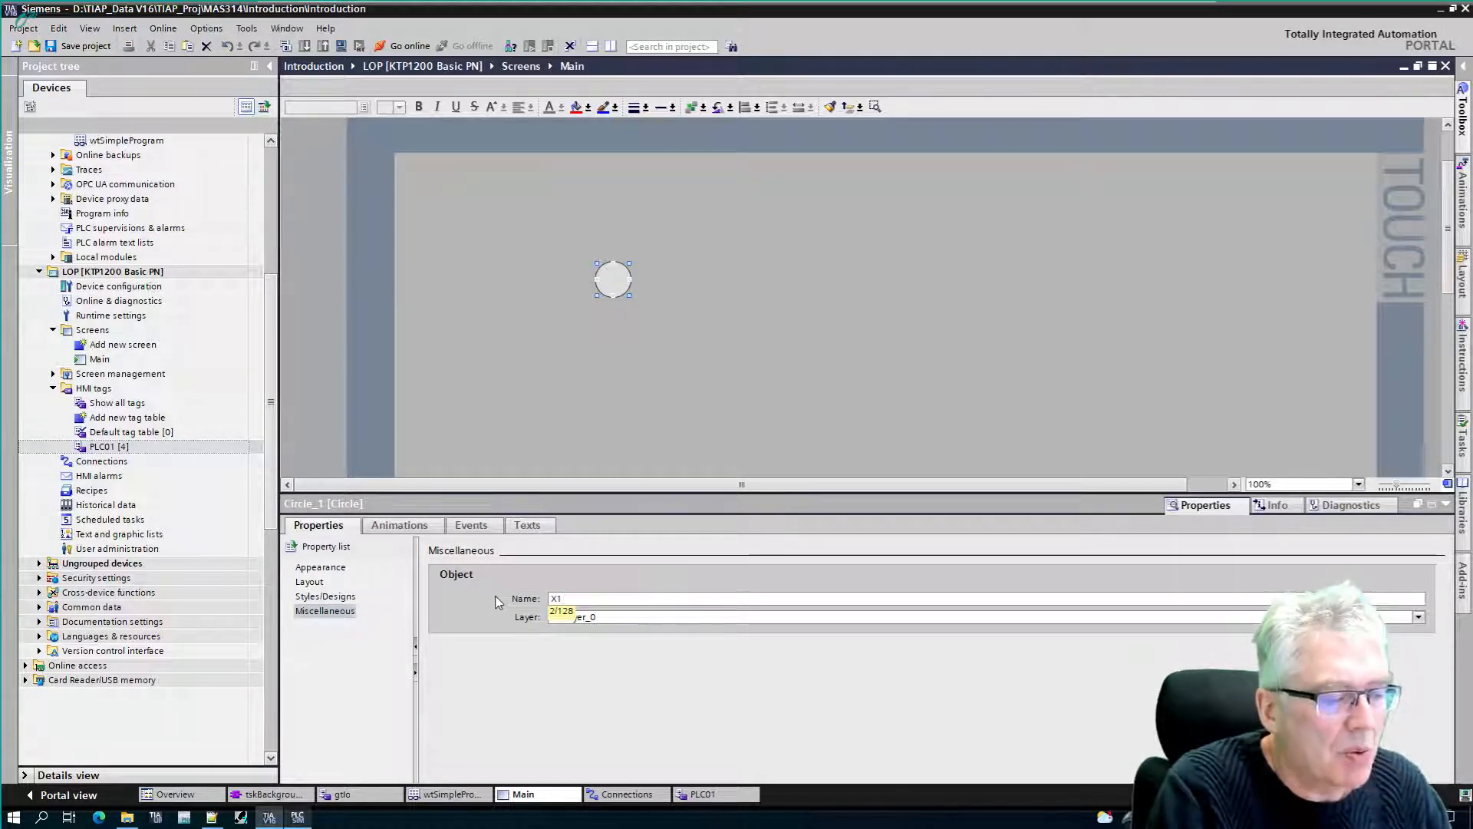
key("shift+Tab")
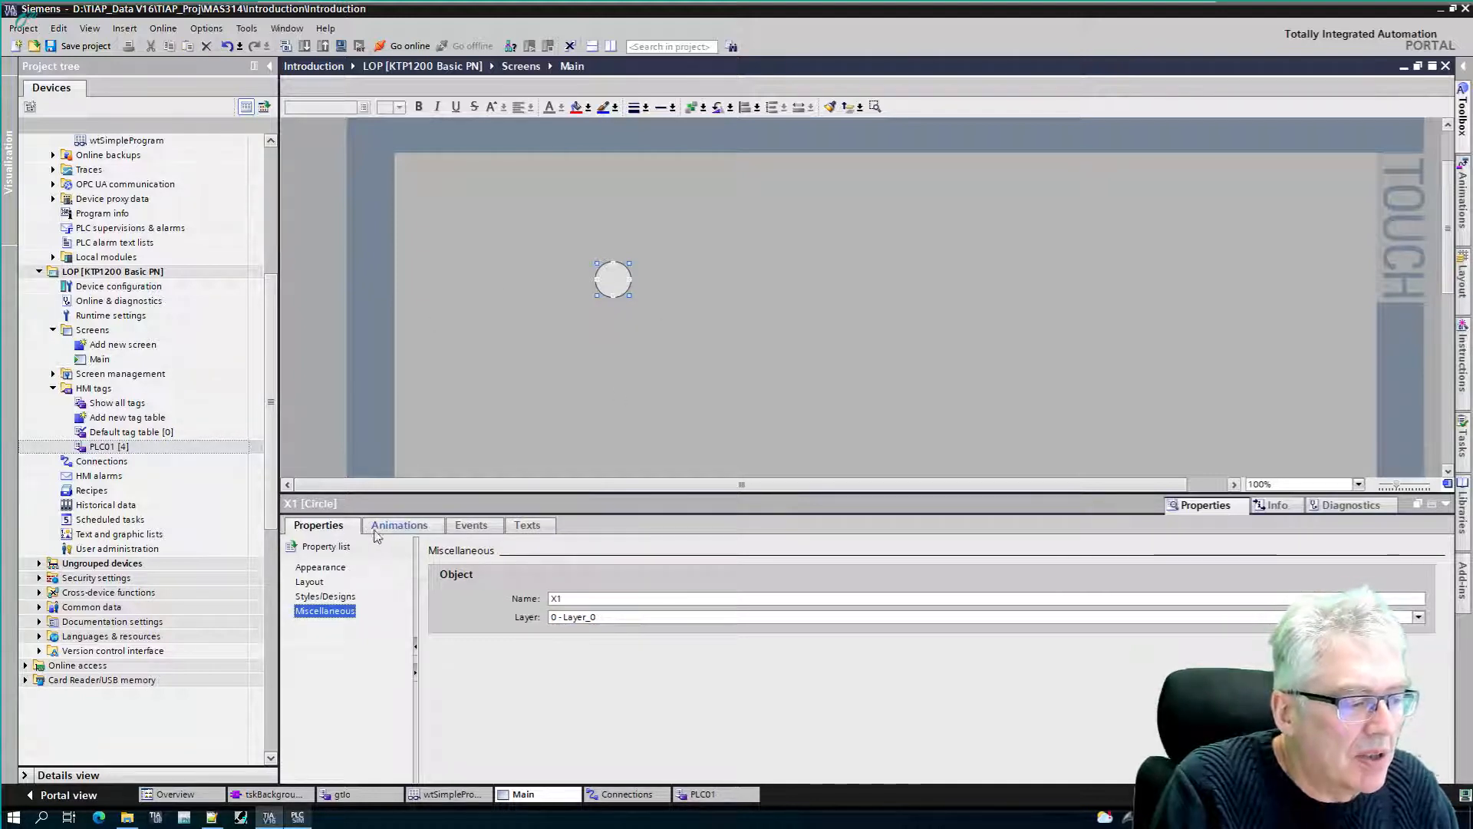
Step: Add an Appearance animation to the X1 circle and assign the HMI tag X1 to it
left_click(412, 527)
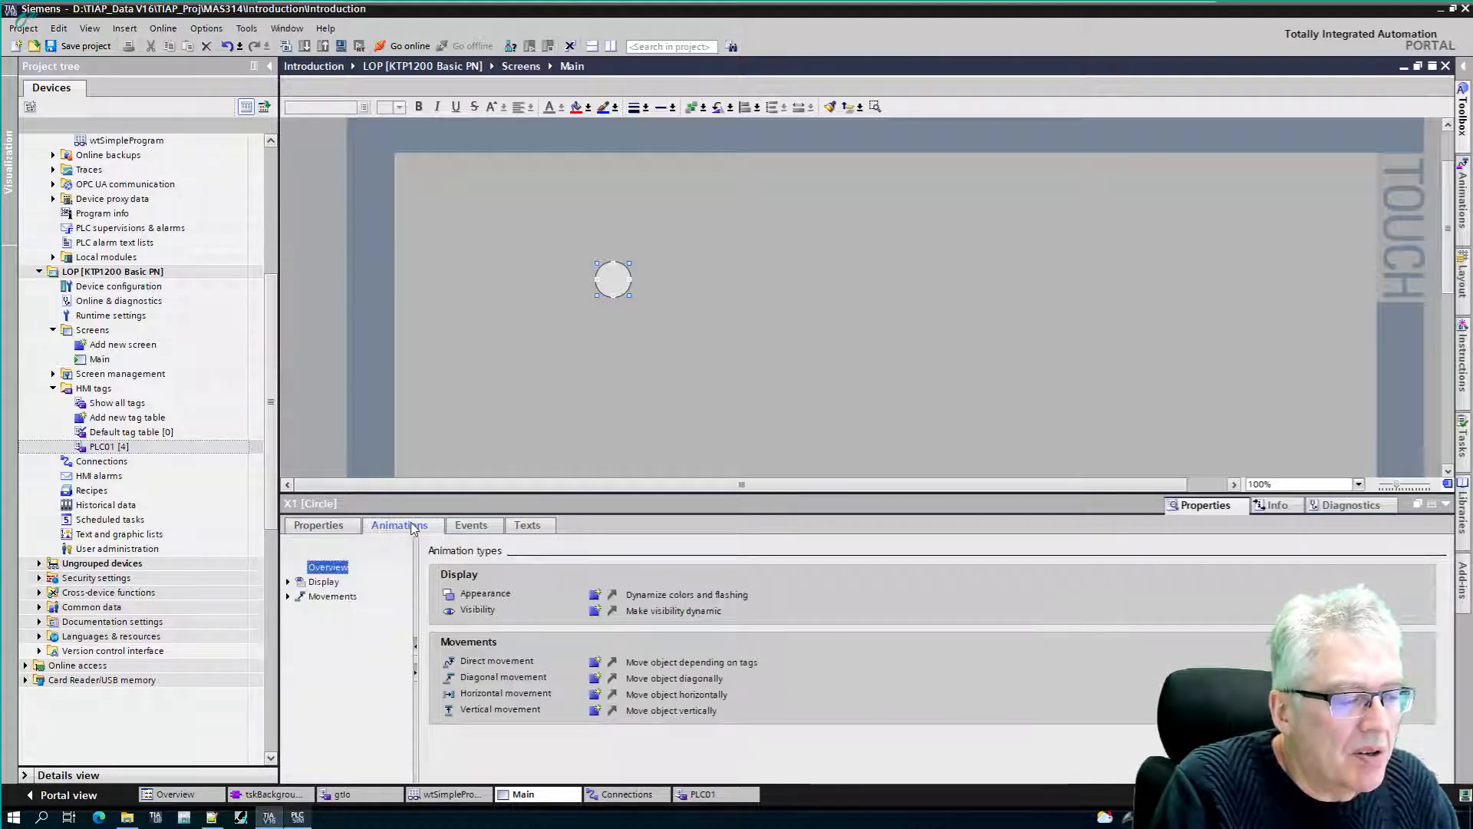
left_click(287, 583)
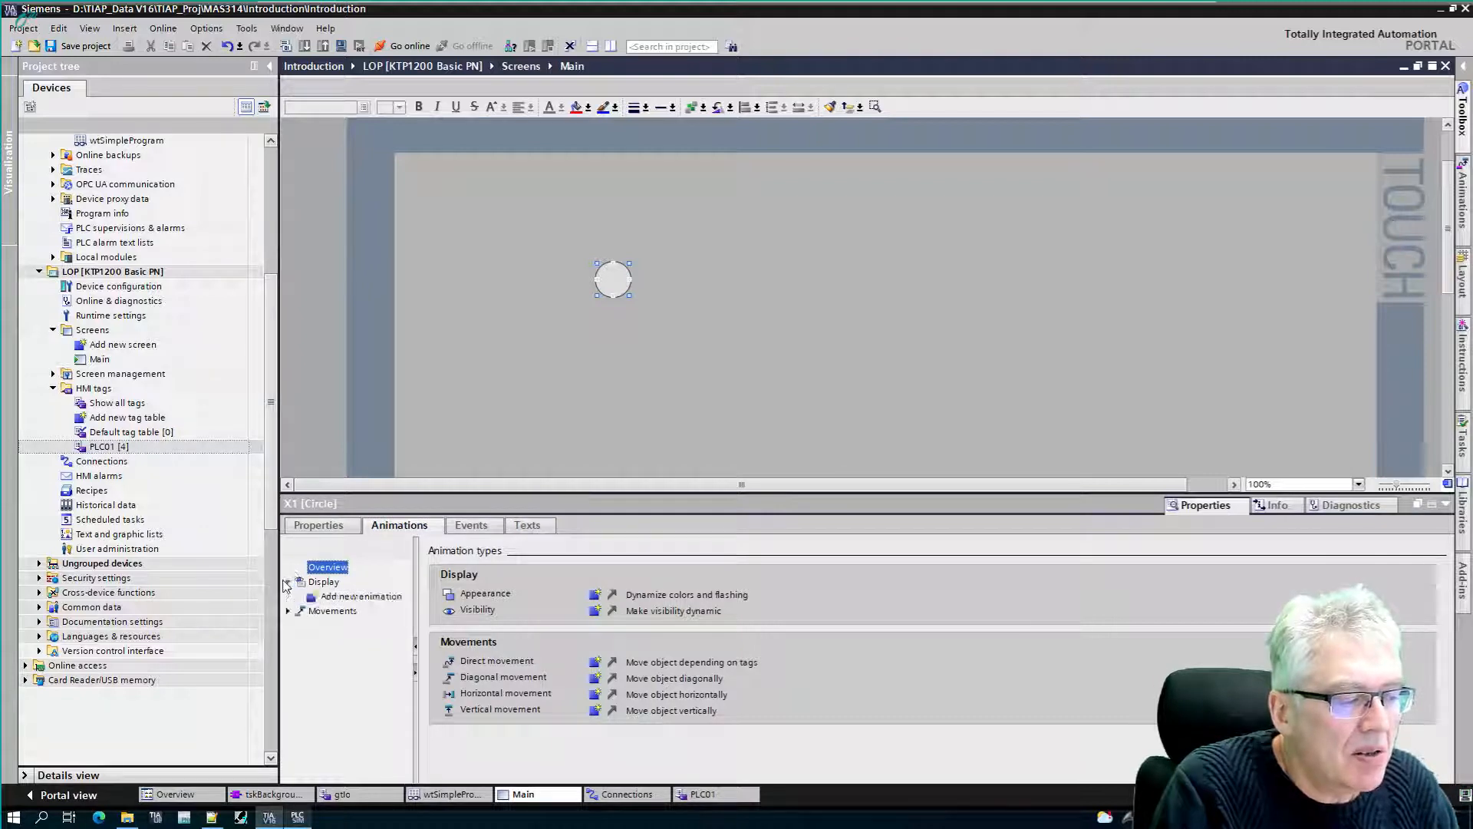
double_click(353, 596)
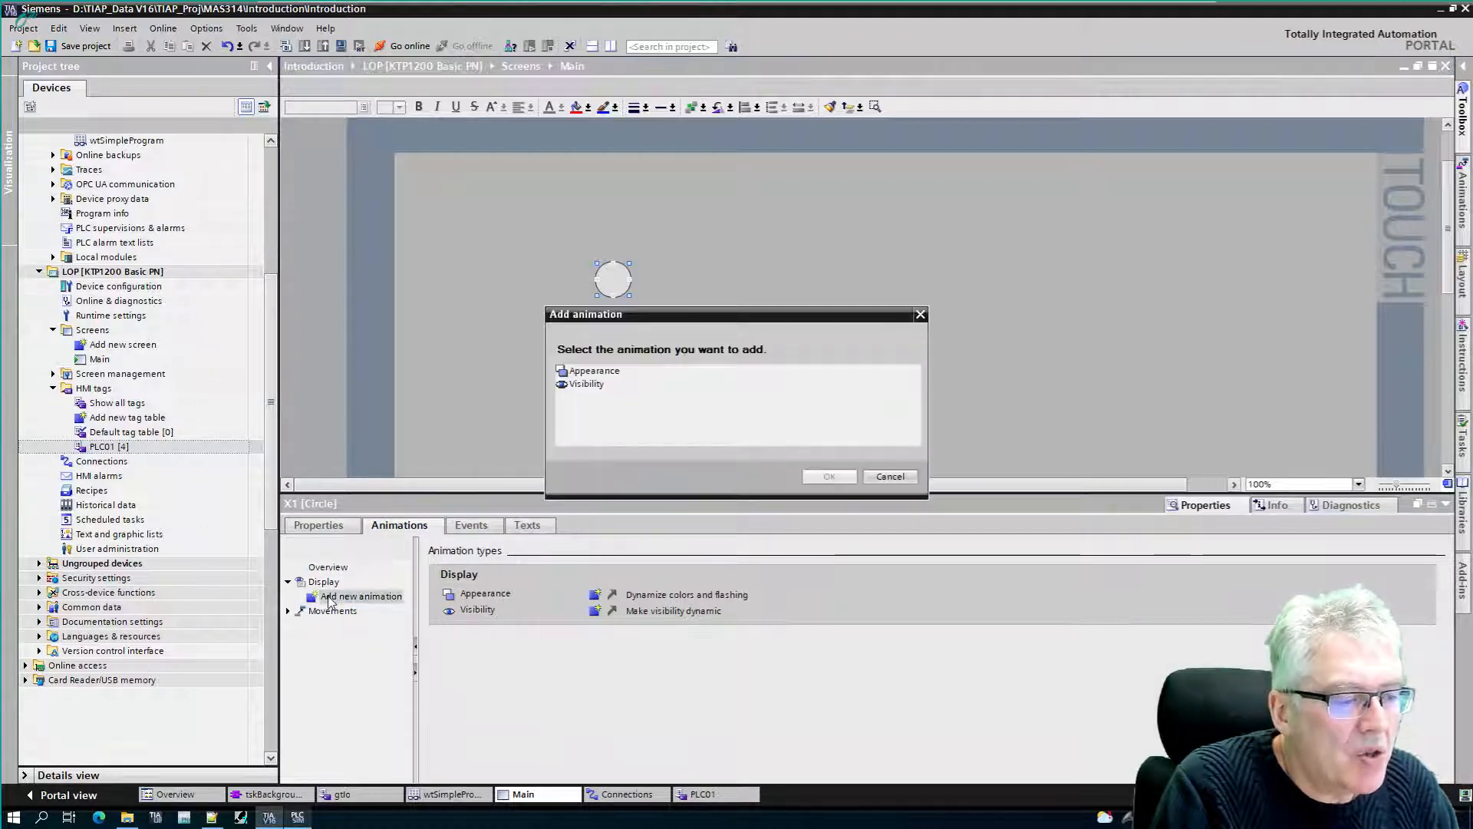
left_click(586, 373)
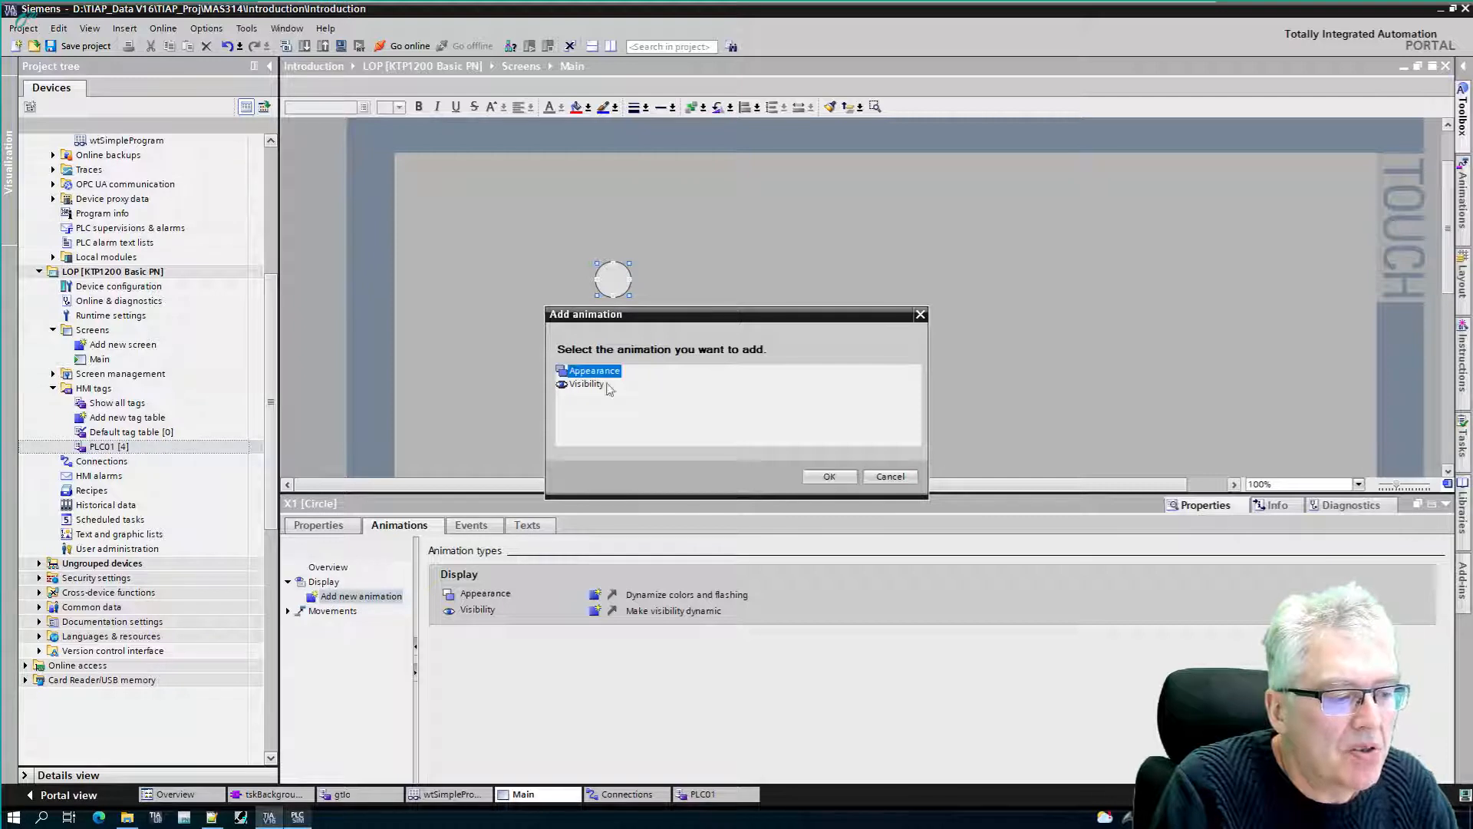
left_click(851, 477)
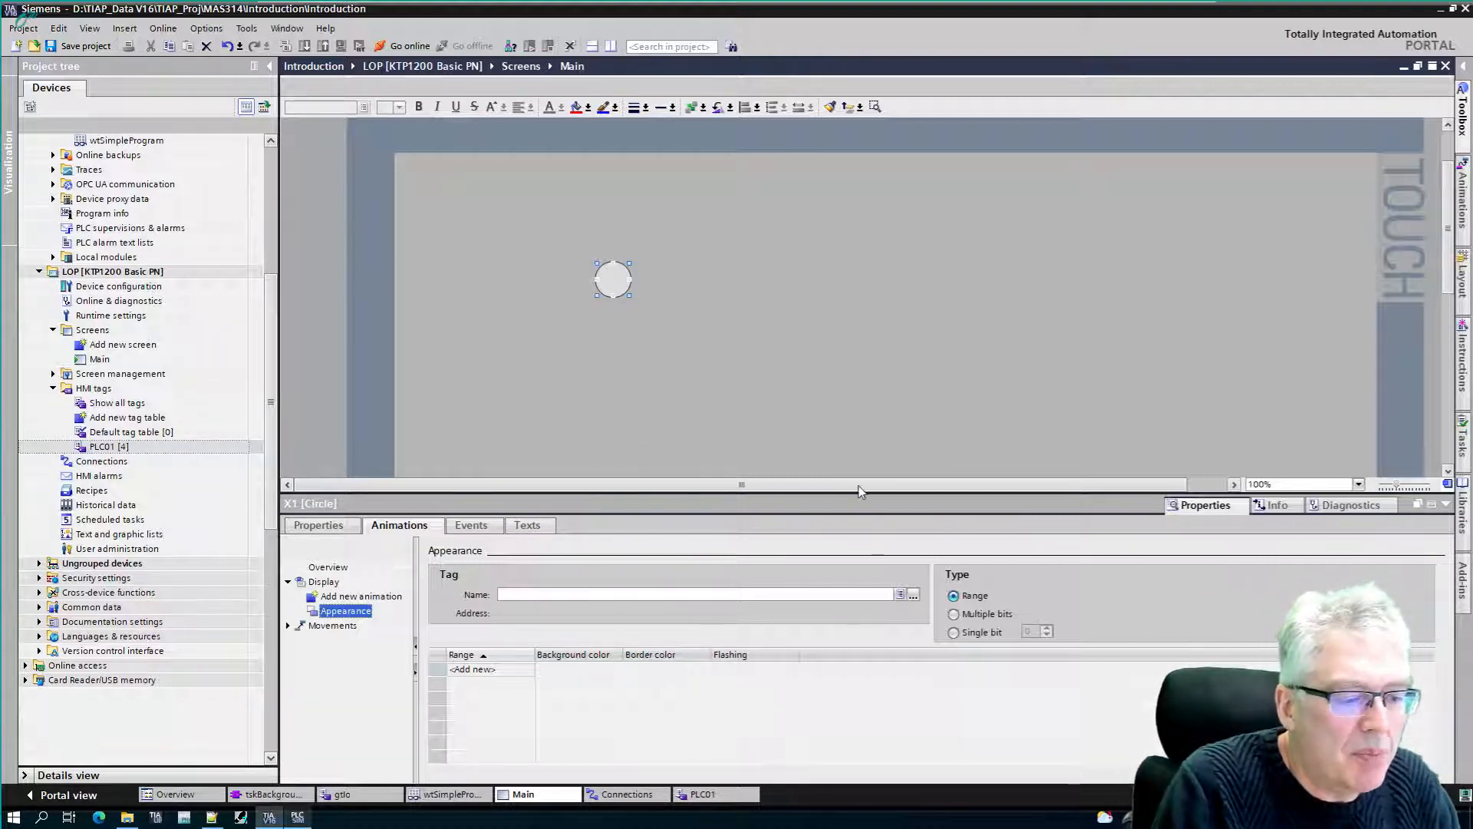
left_click(913, 596)
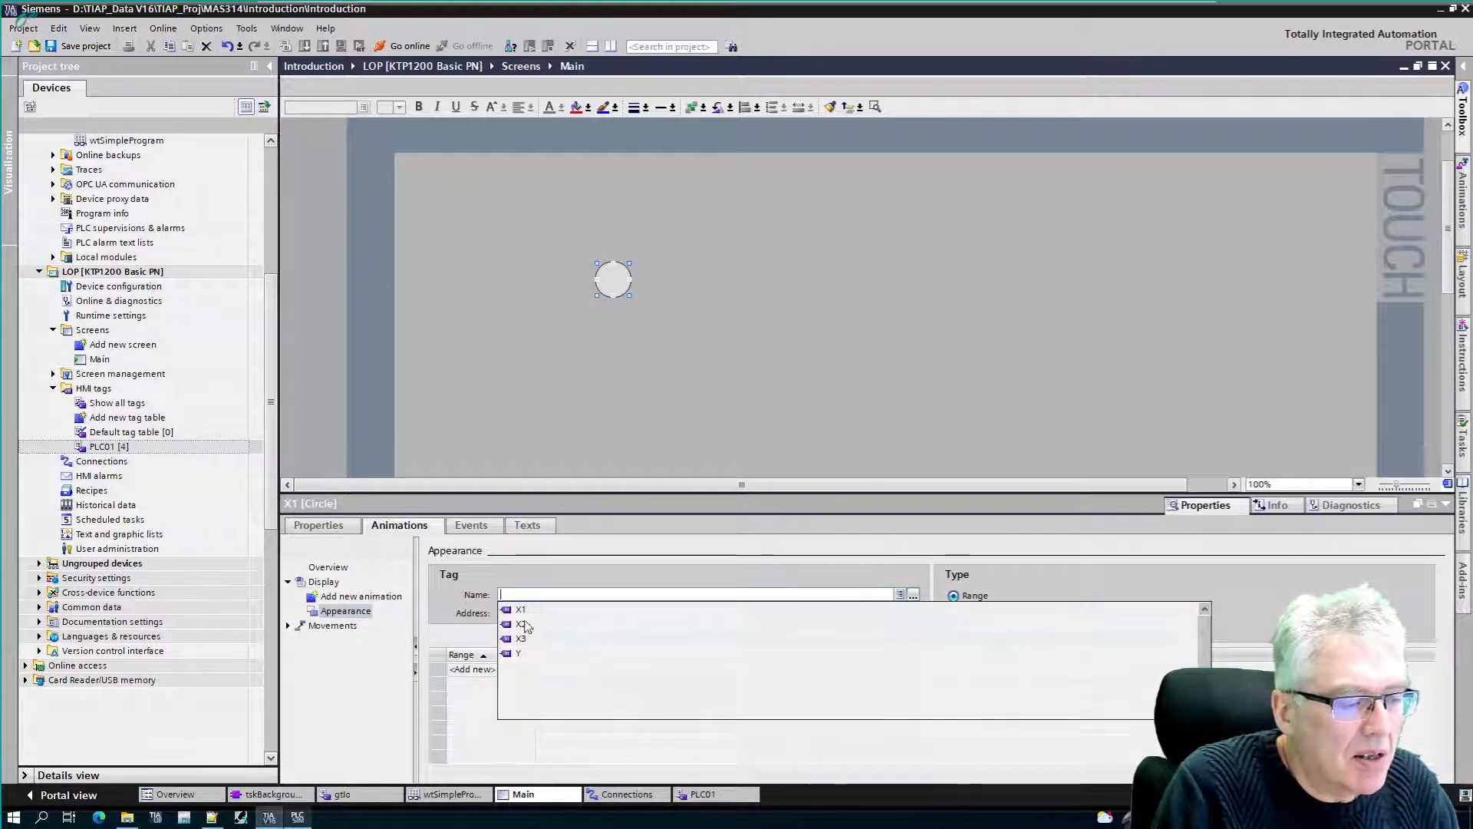
left_click(525, 610)
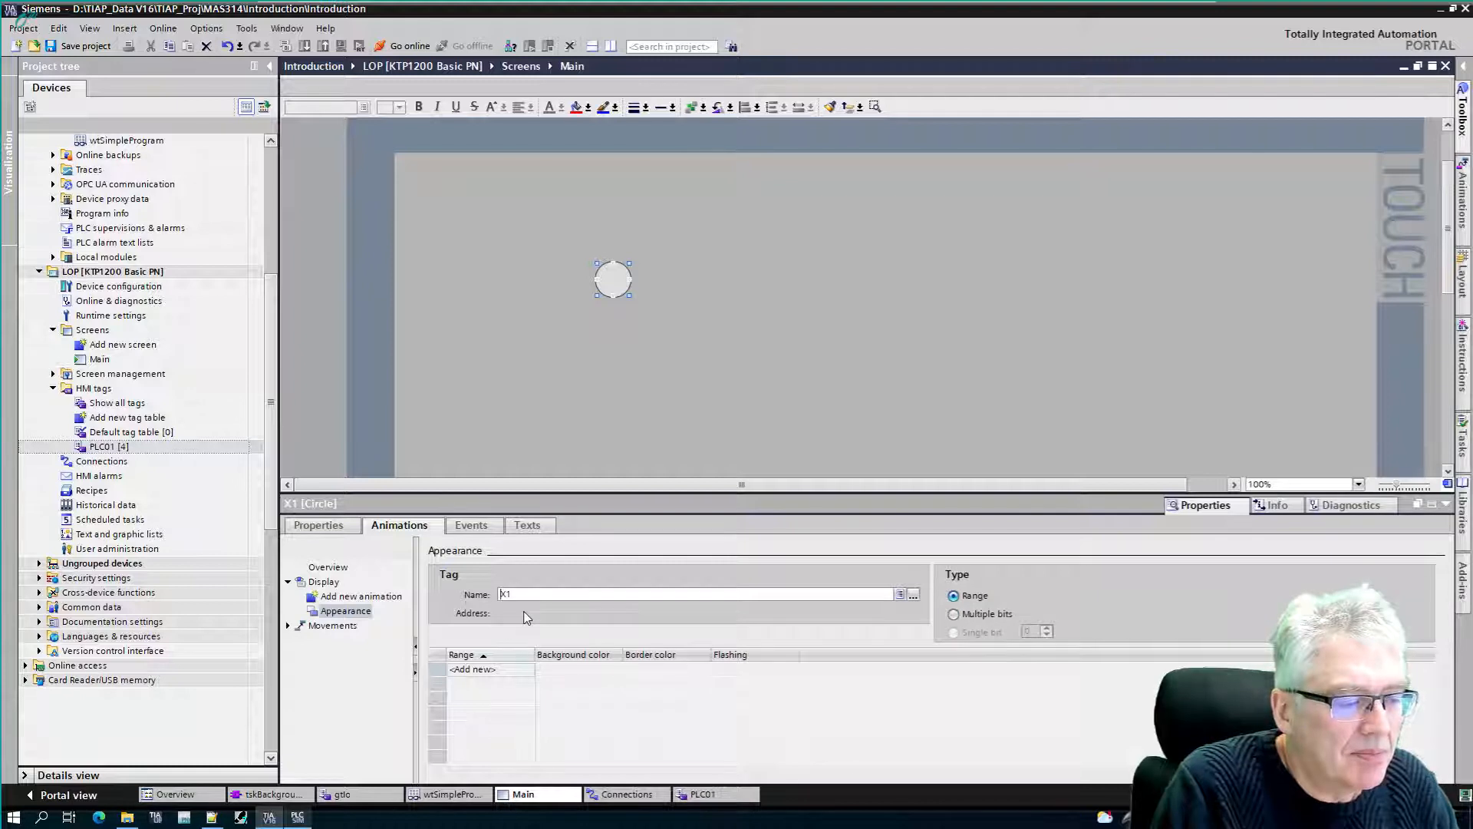
left_click(900, 595)
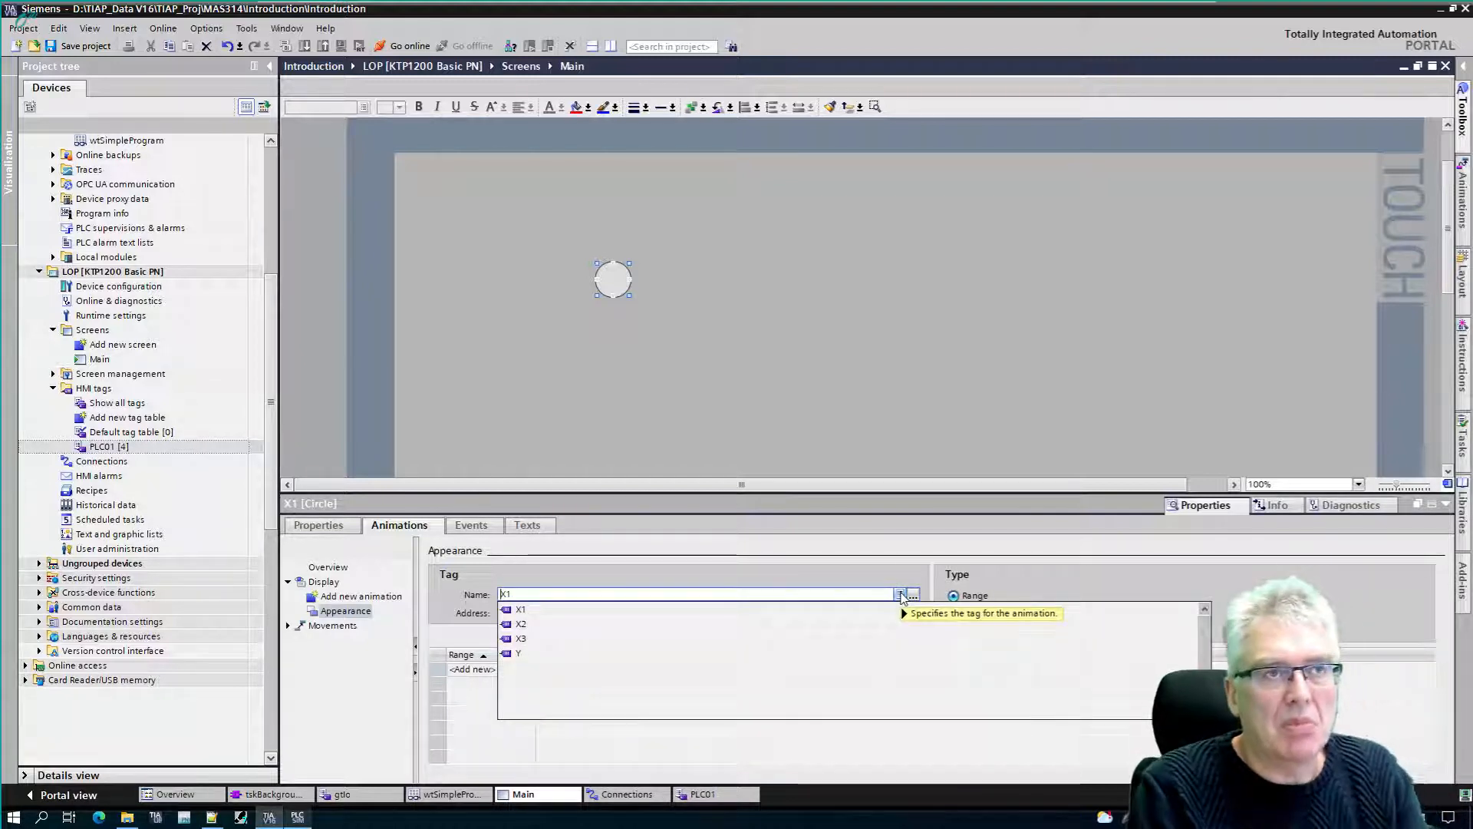
left_click(700, 313)
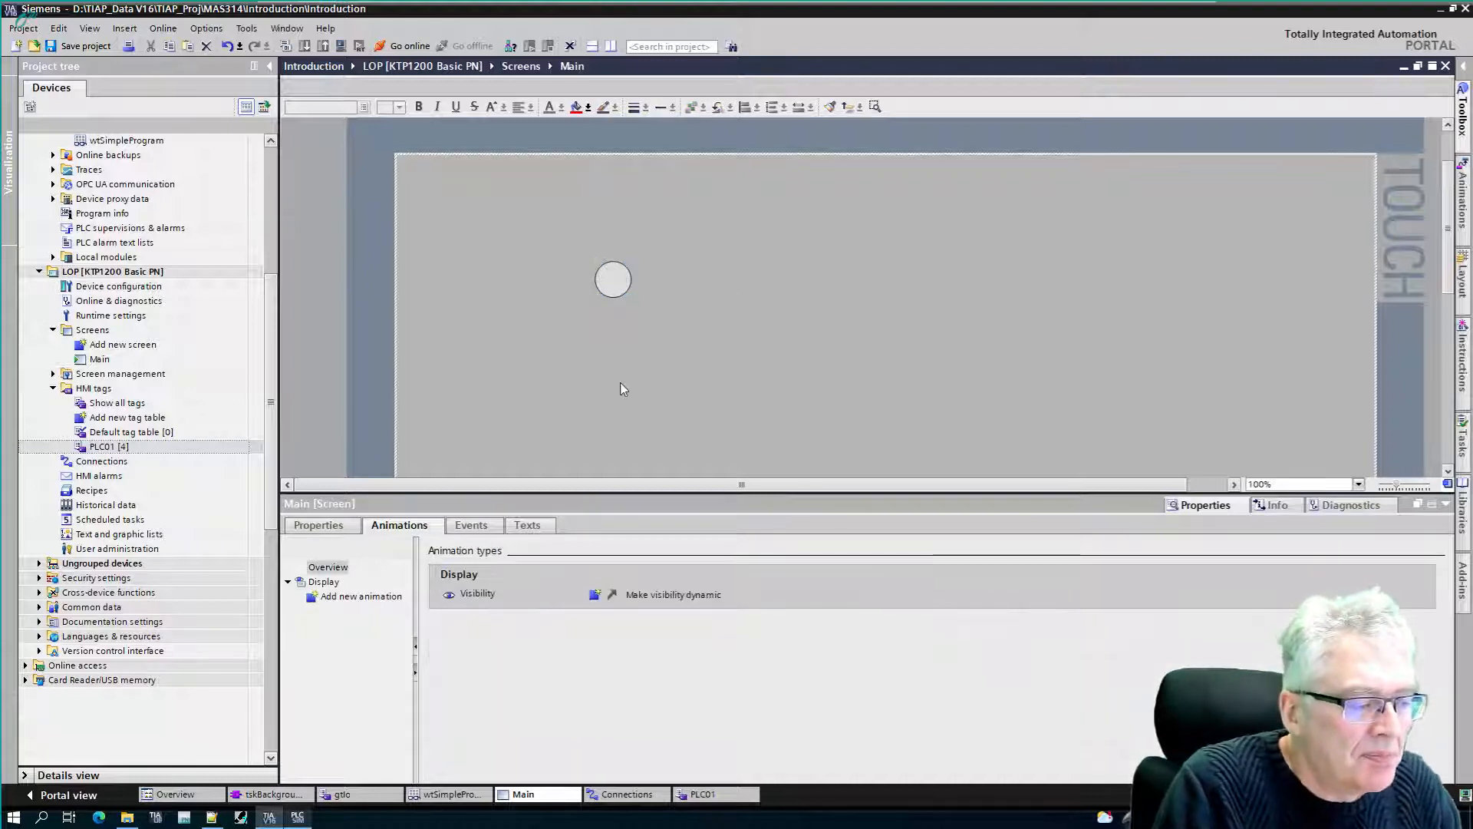
left_click(288, 582)
left_click(288, 583)
left_click(288, 583)
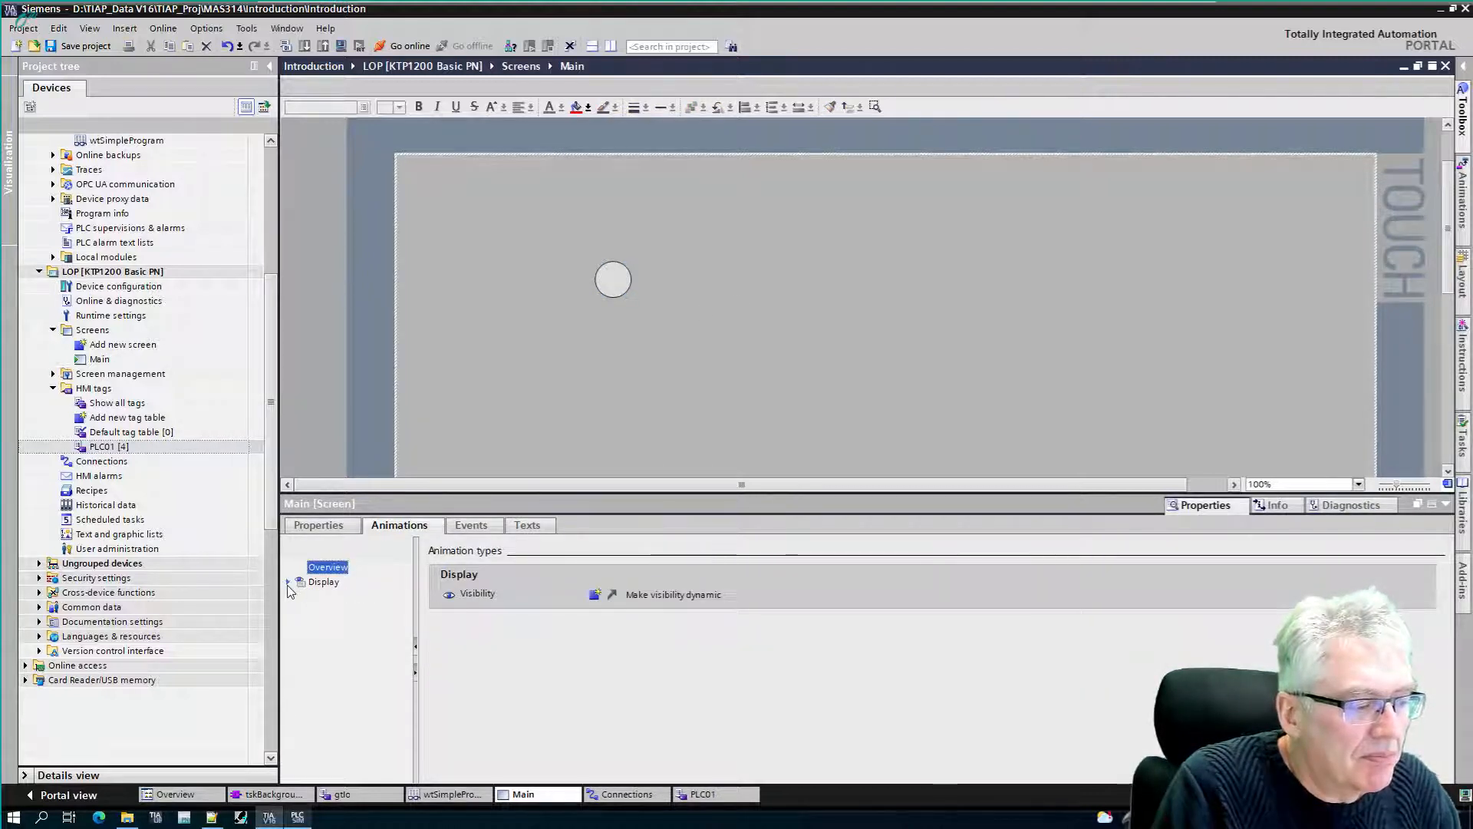
left_click(299, 583)
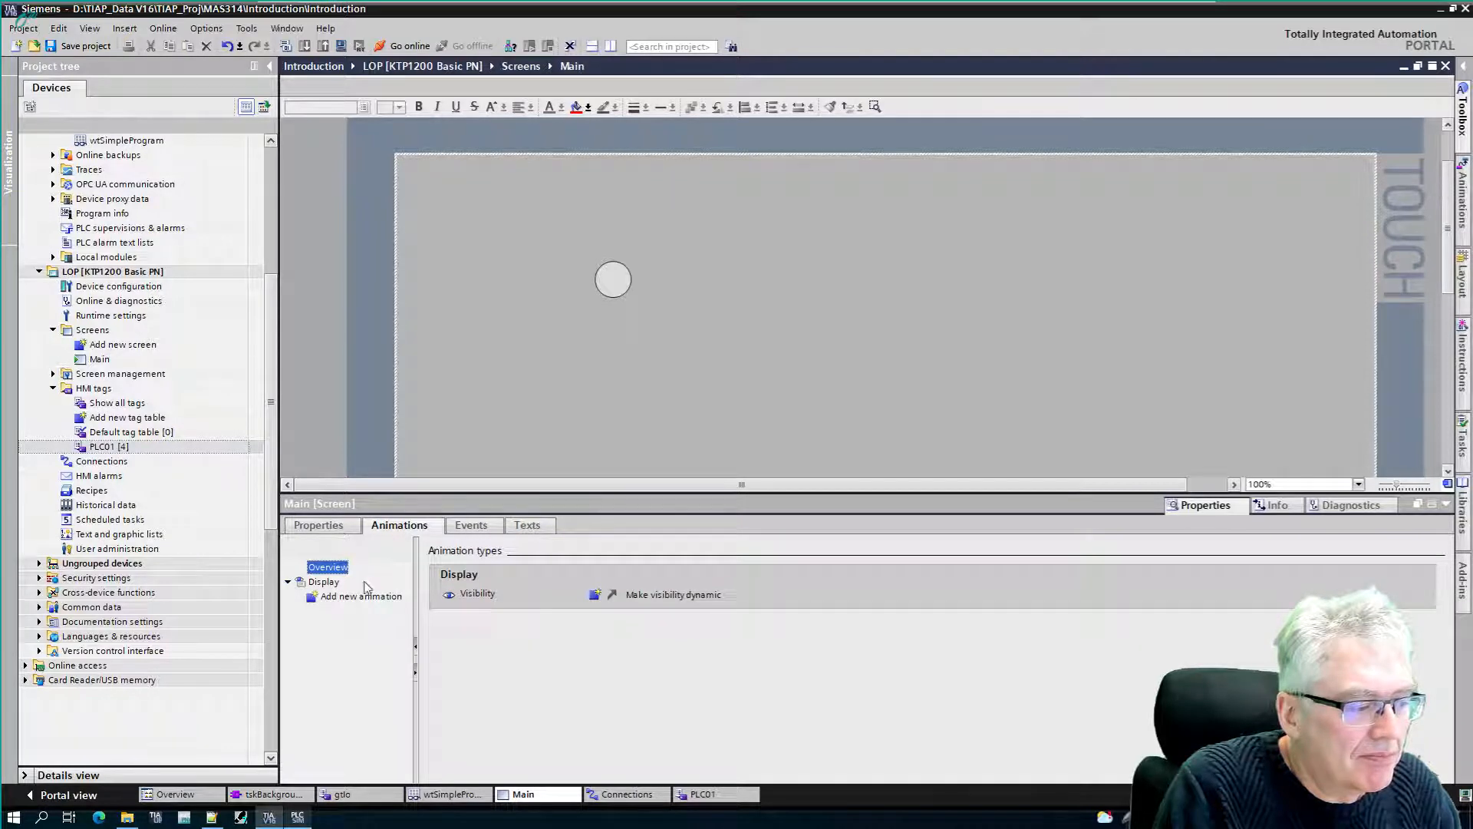
double_click(364, 603)
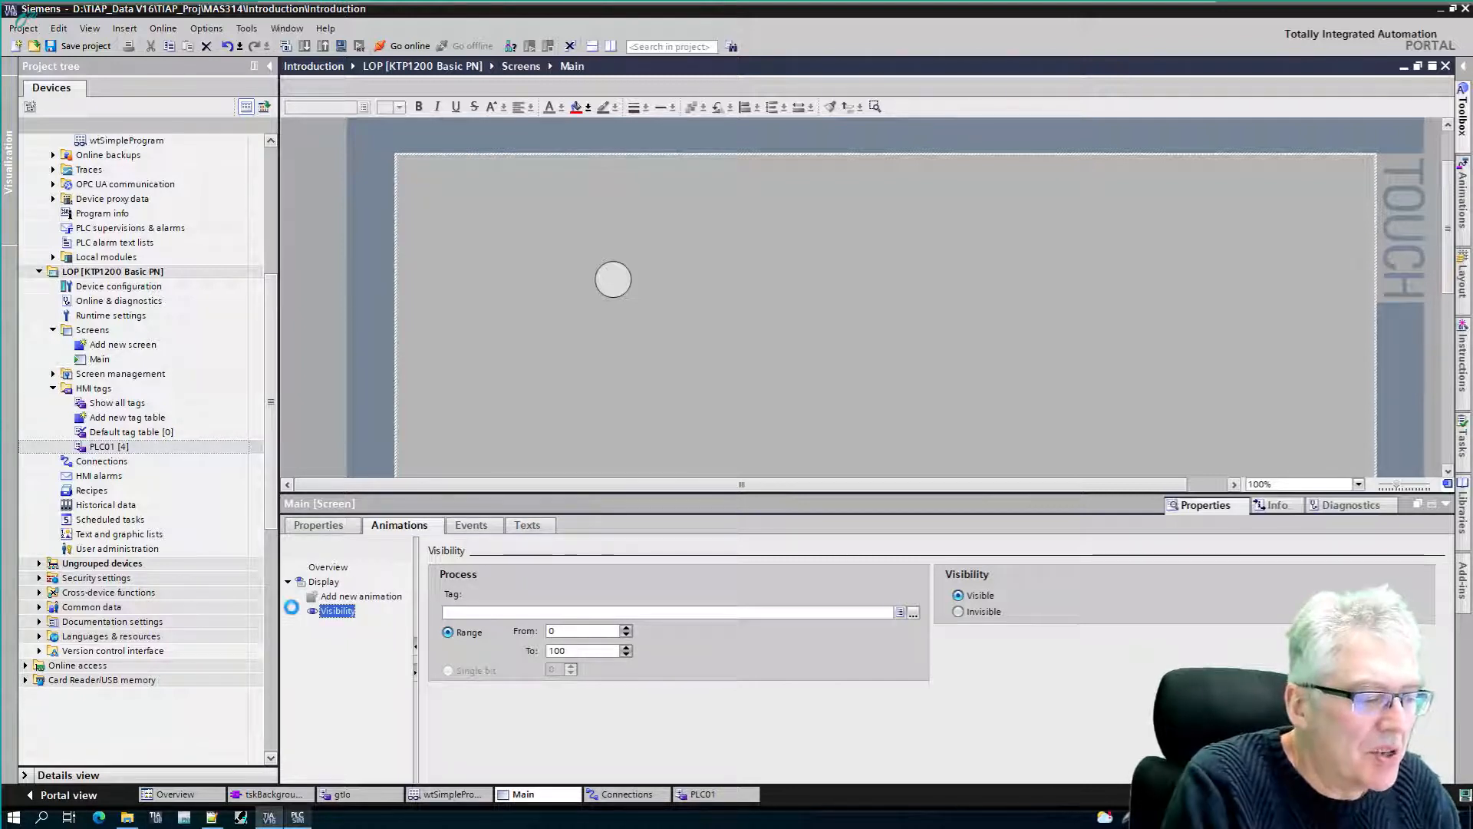
key("Delete")
left_click(618, 280)
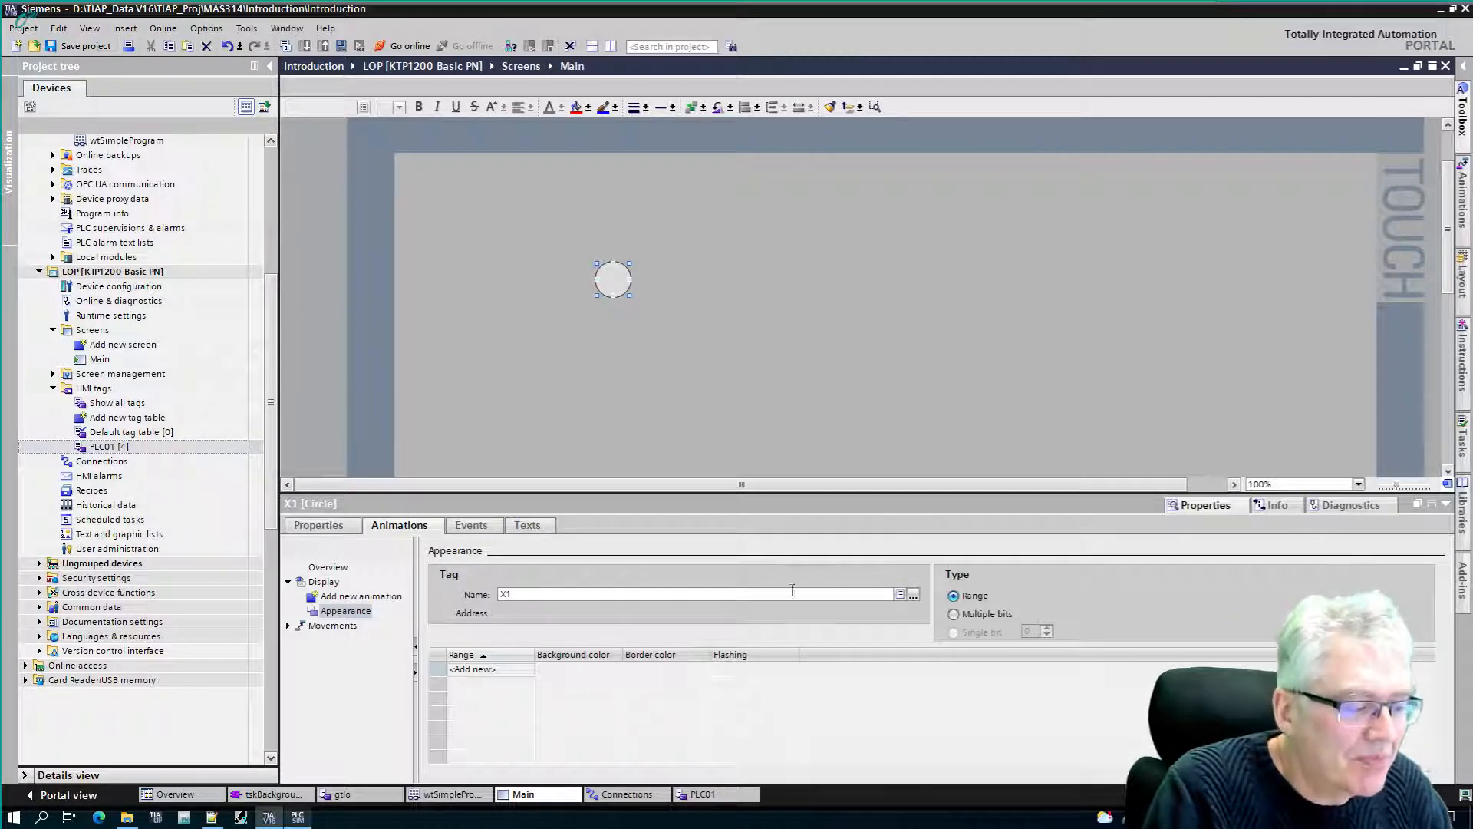
Step: Add range 0 to the X1 circle's Appearance animation with the grey background color 132, 130, 132
left_click(492, 671)
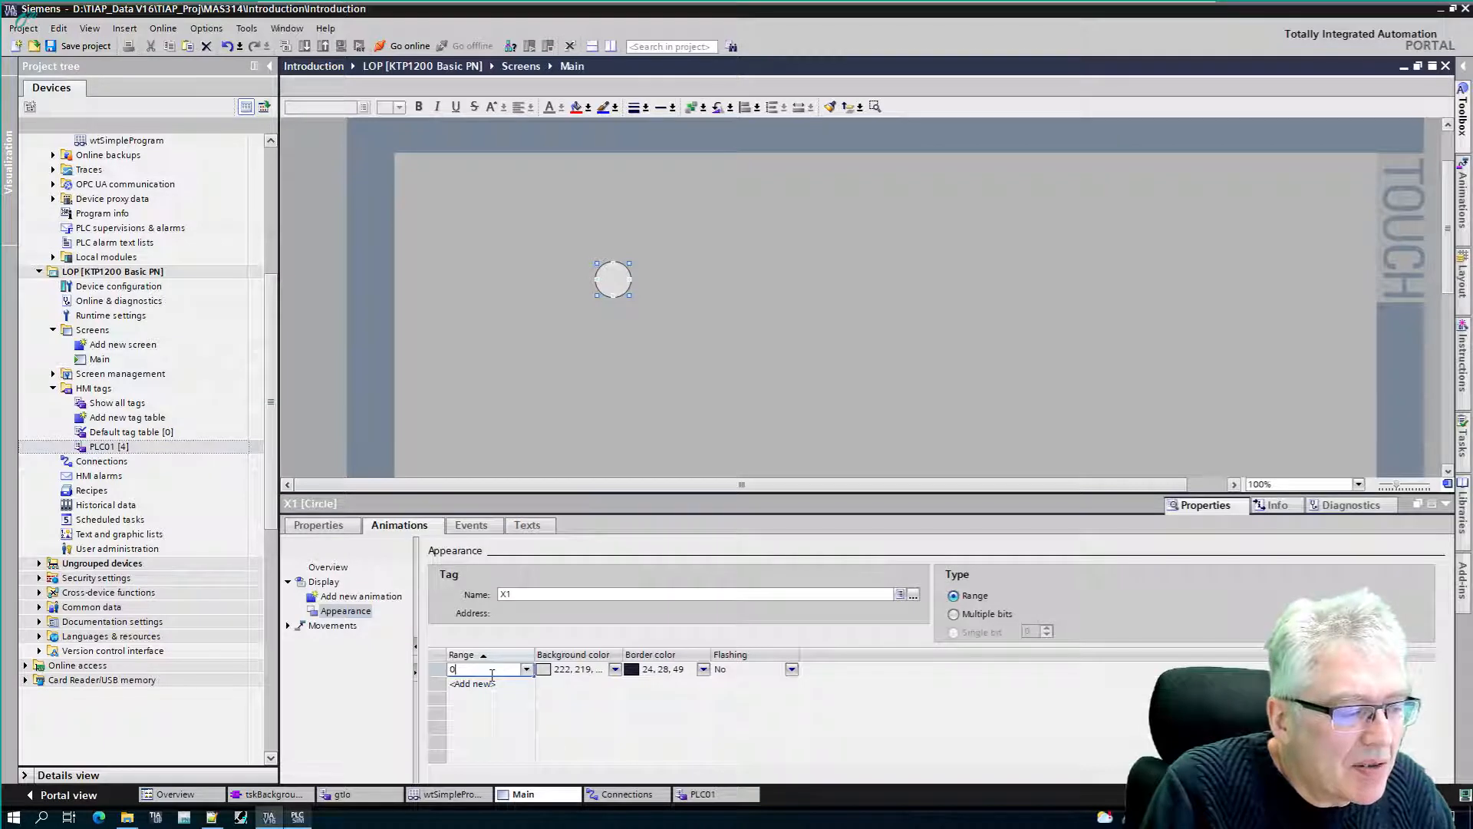
left_click(527, 670)
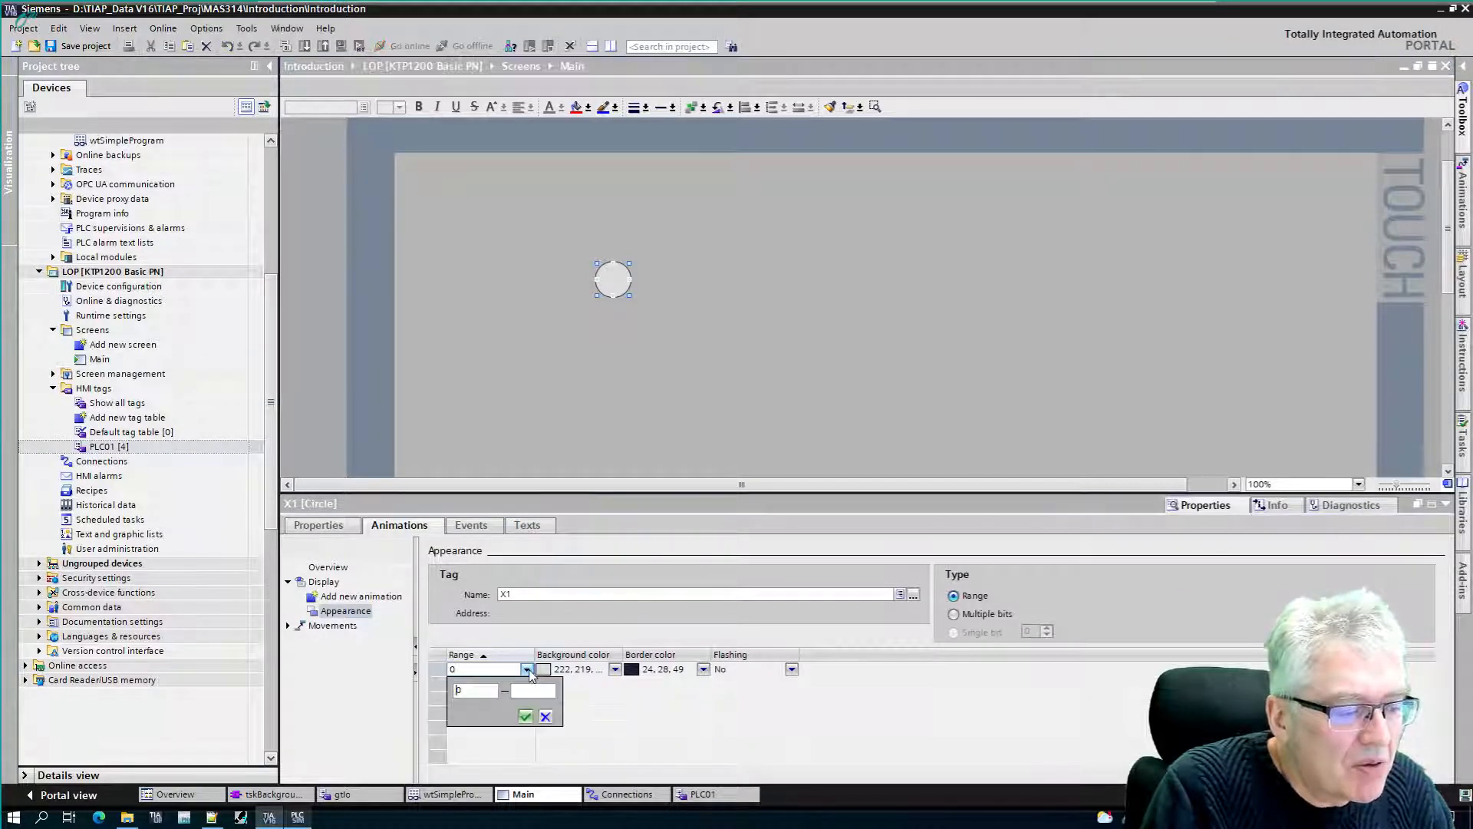
left_click(528, 671)
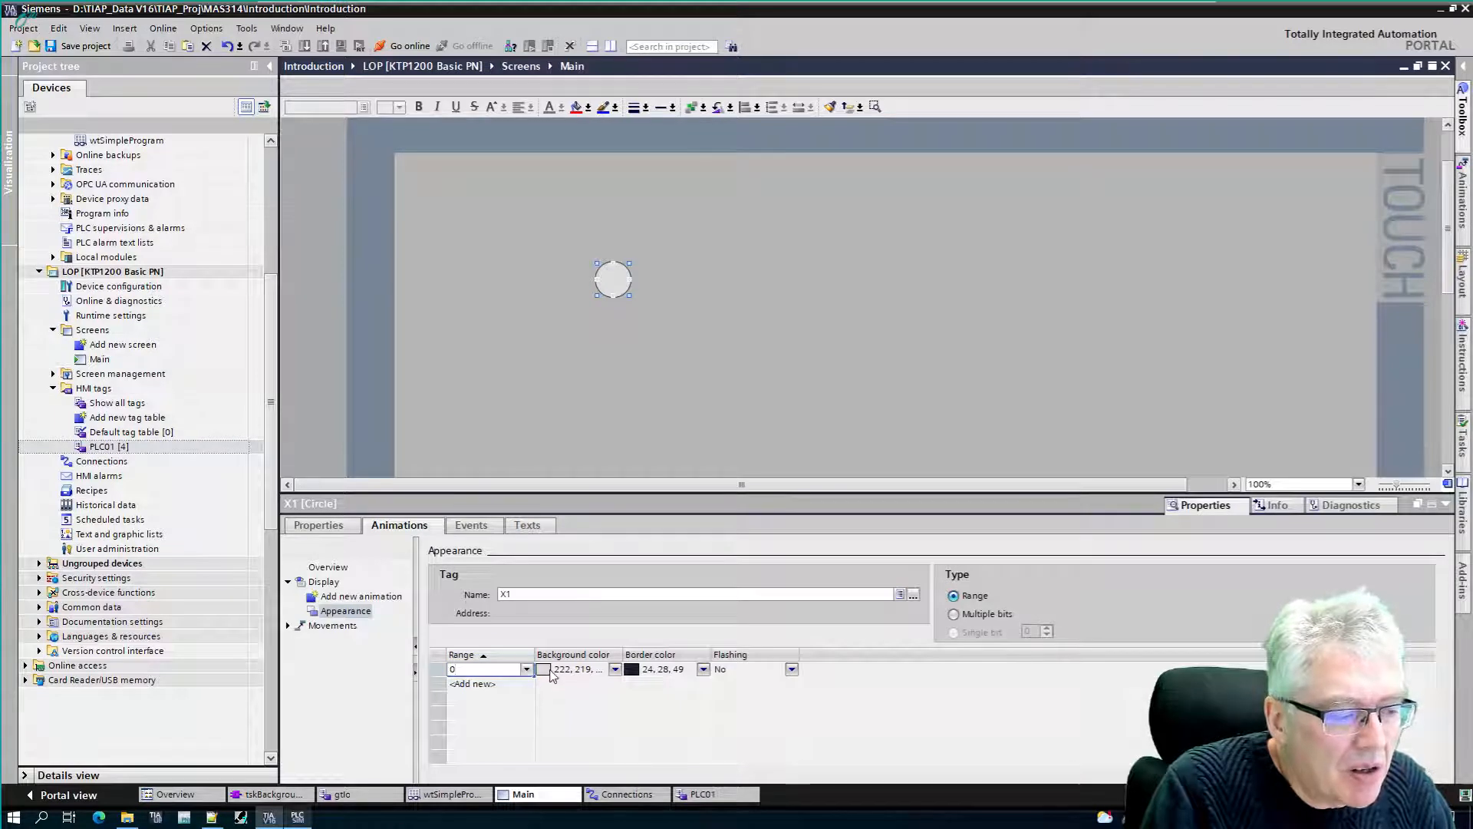
left_click(615, 669)
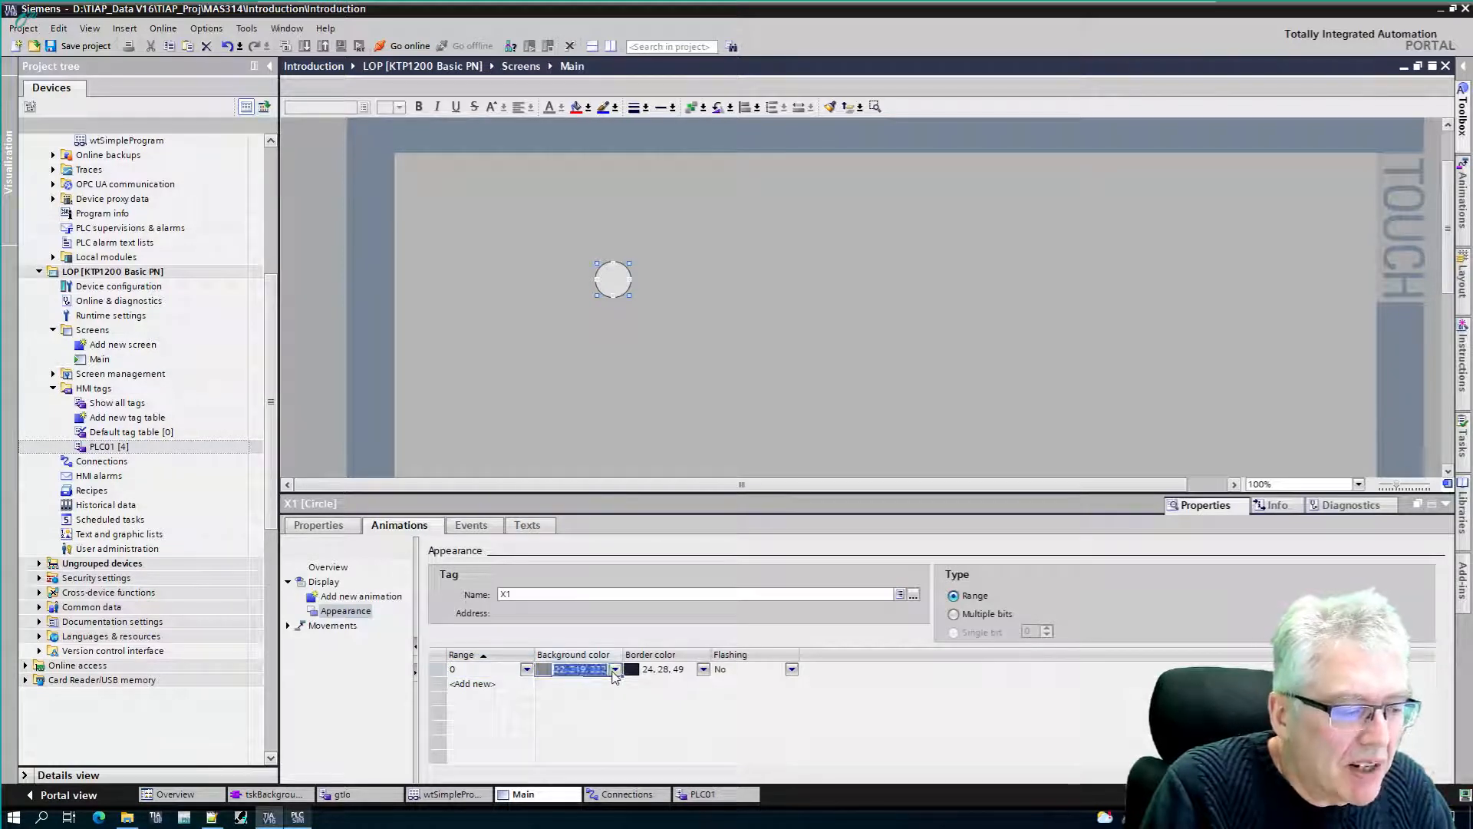
left_click(615, 670)
left_click(631, 699)
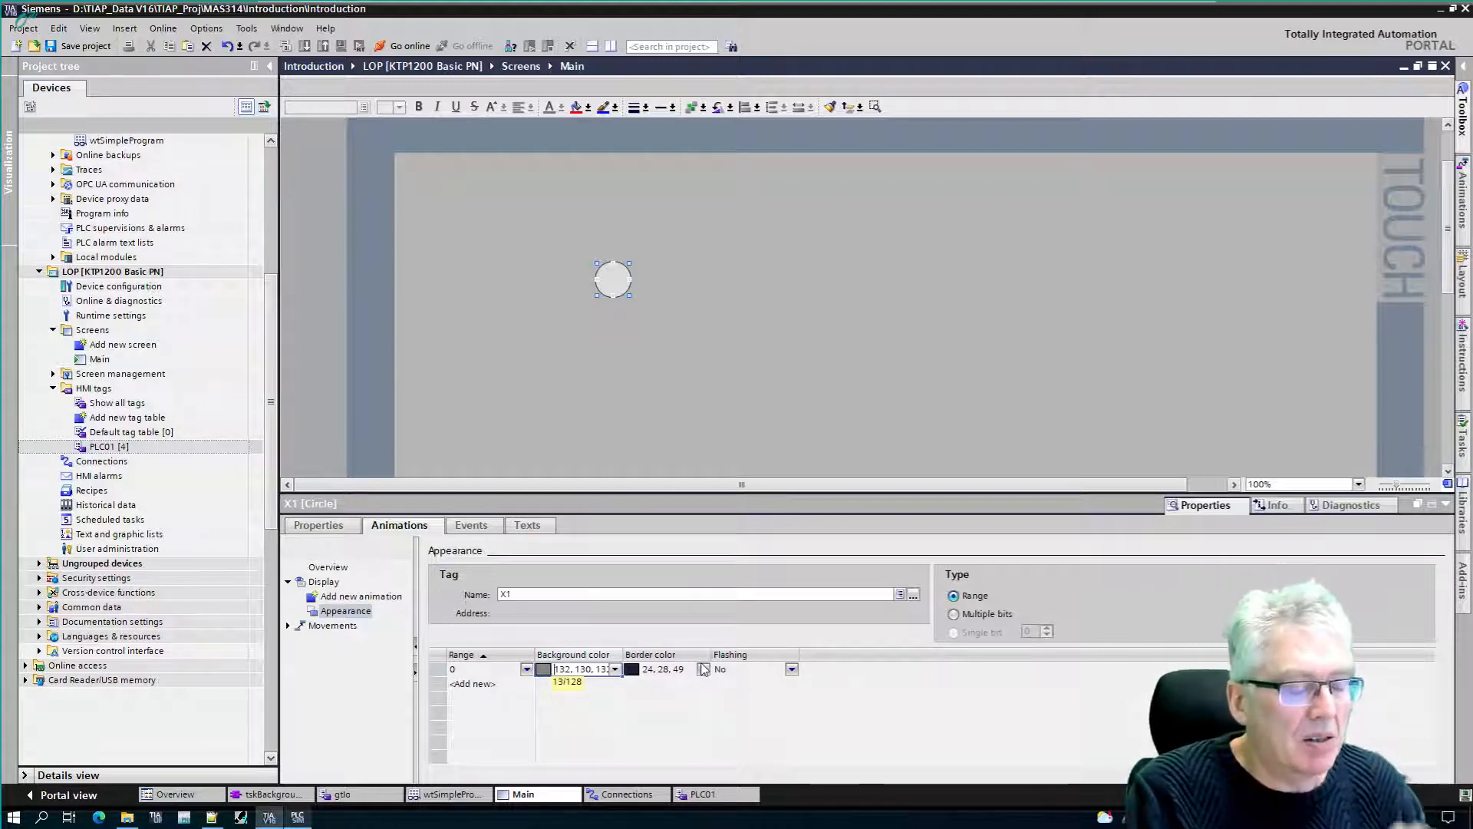
Step: Add range 1 to the X1 circle's Appearance animation with the green background color 49, 154, 99
left_click(470, 684)
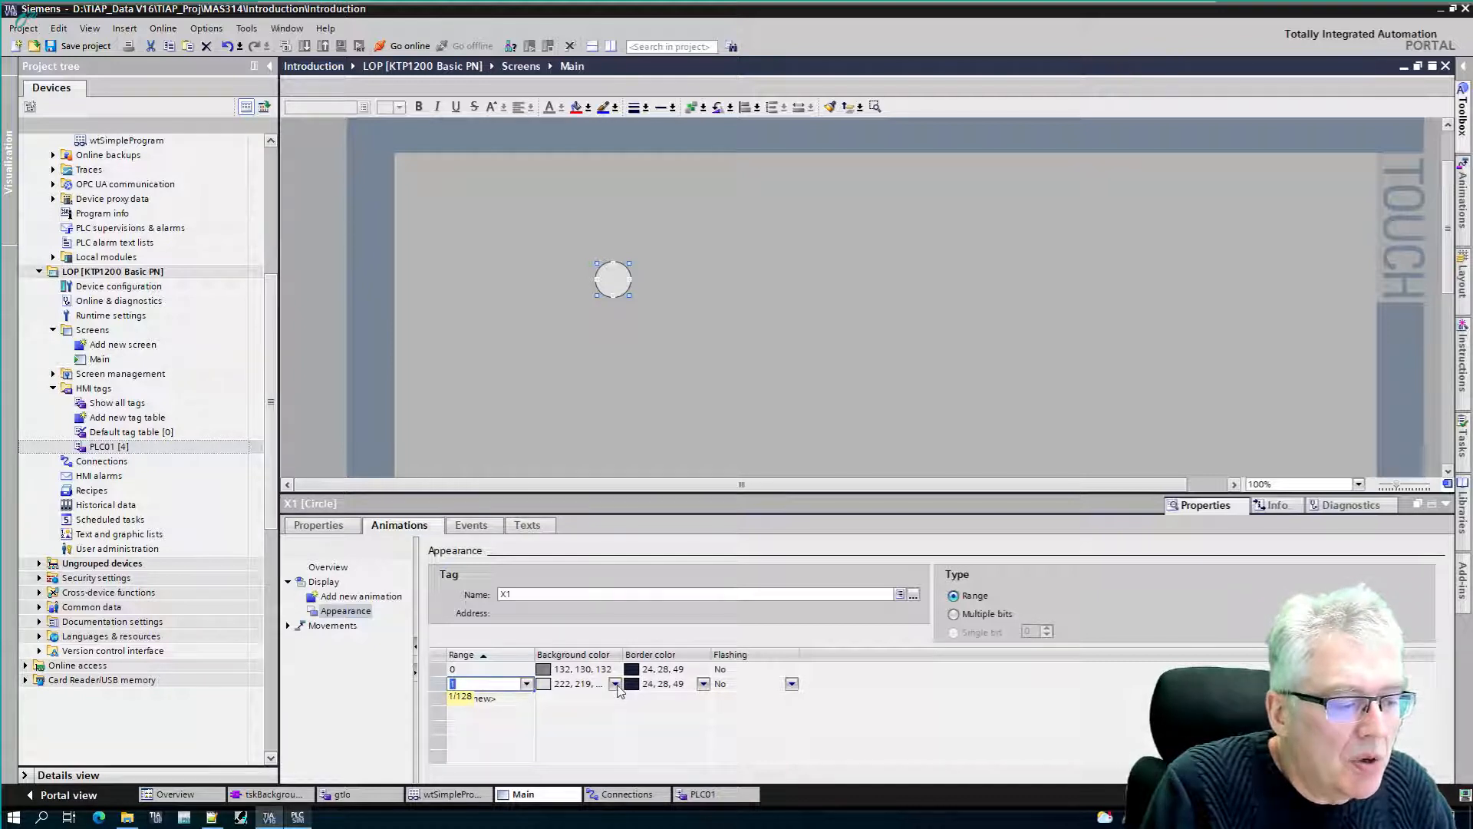
left_click(614, 683)
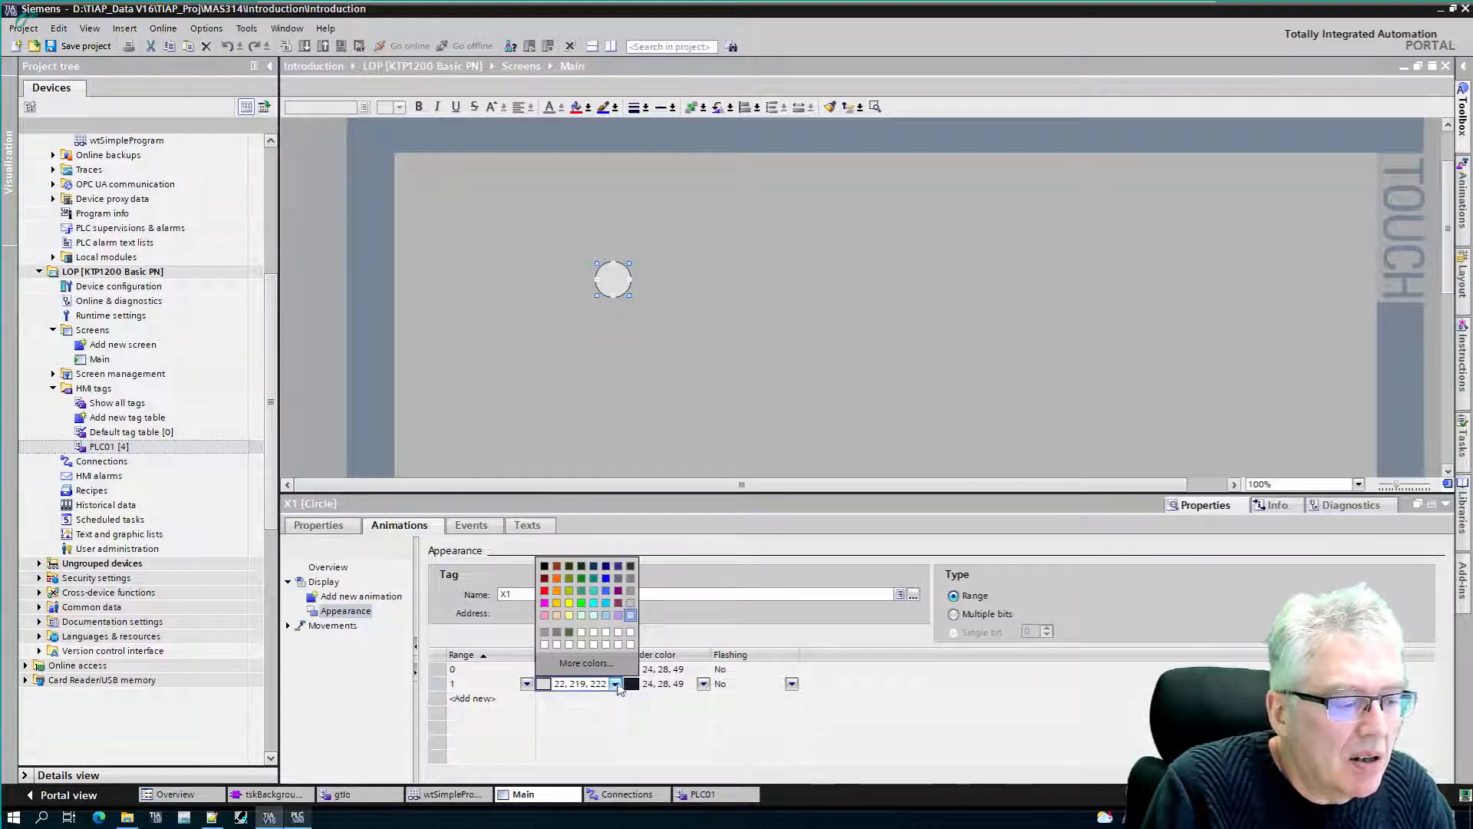
left_click(583, 593)
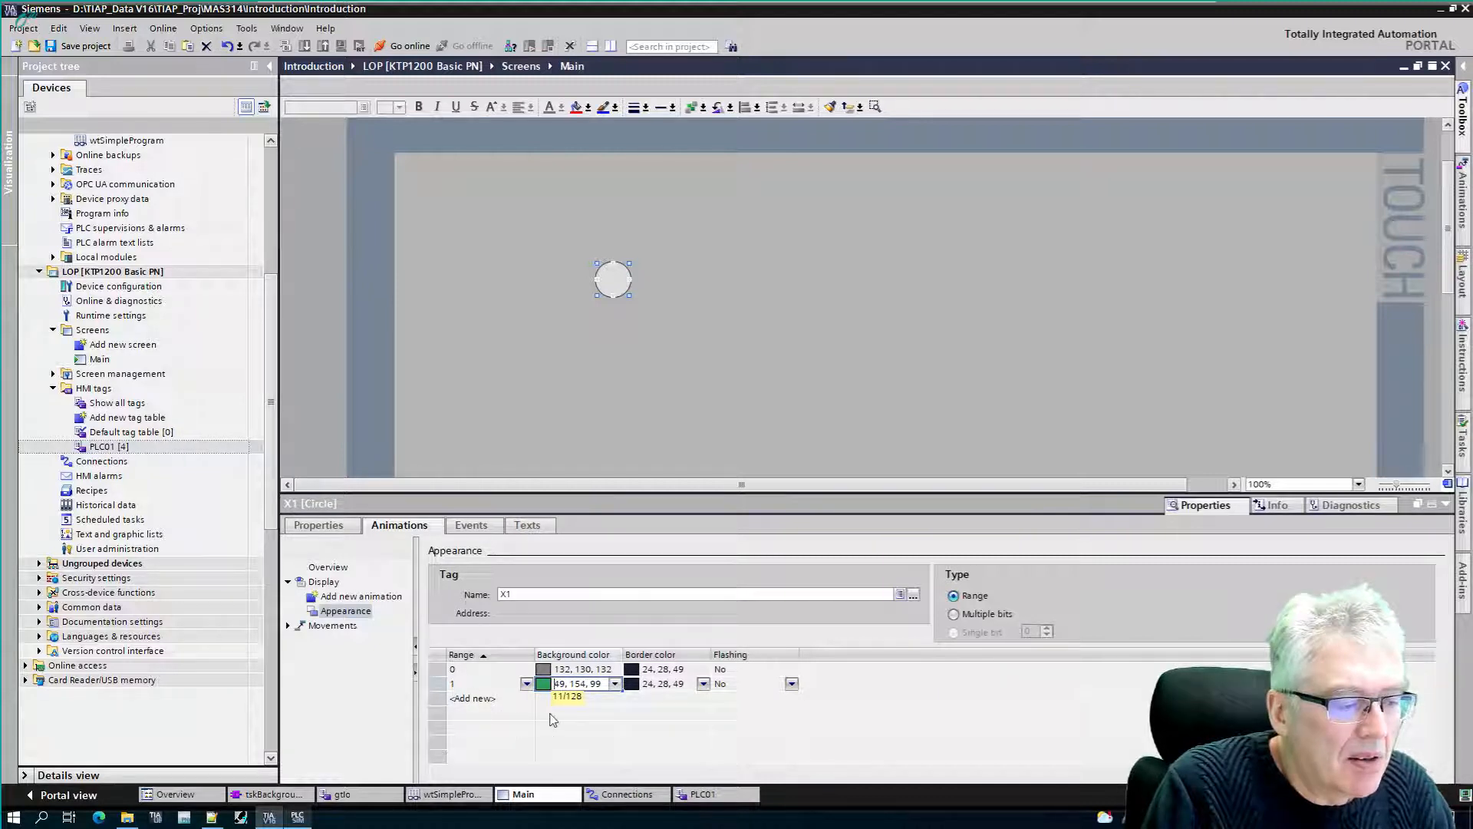
left_click(611, 745)
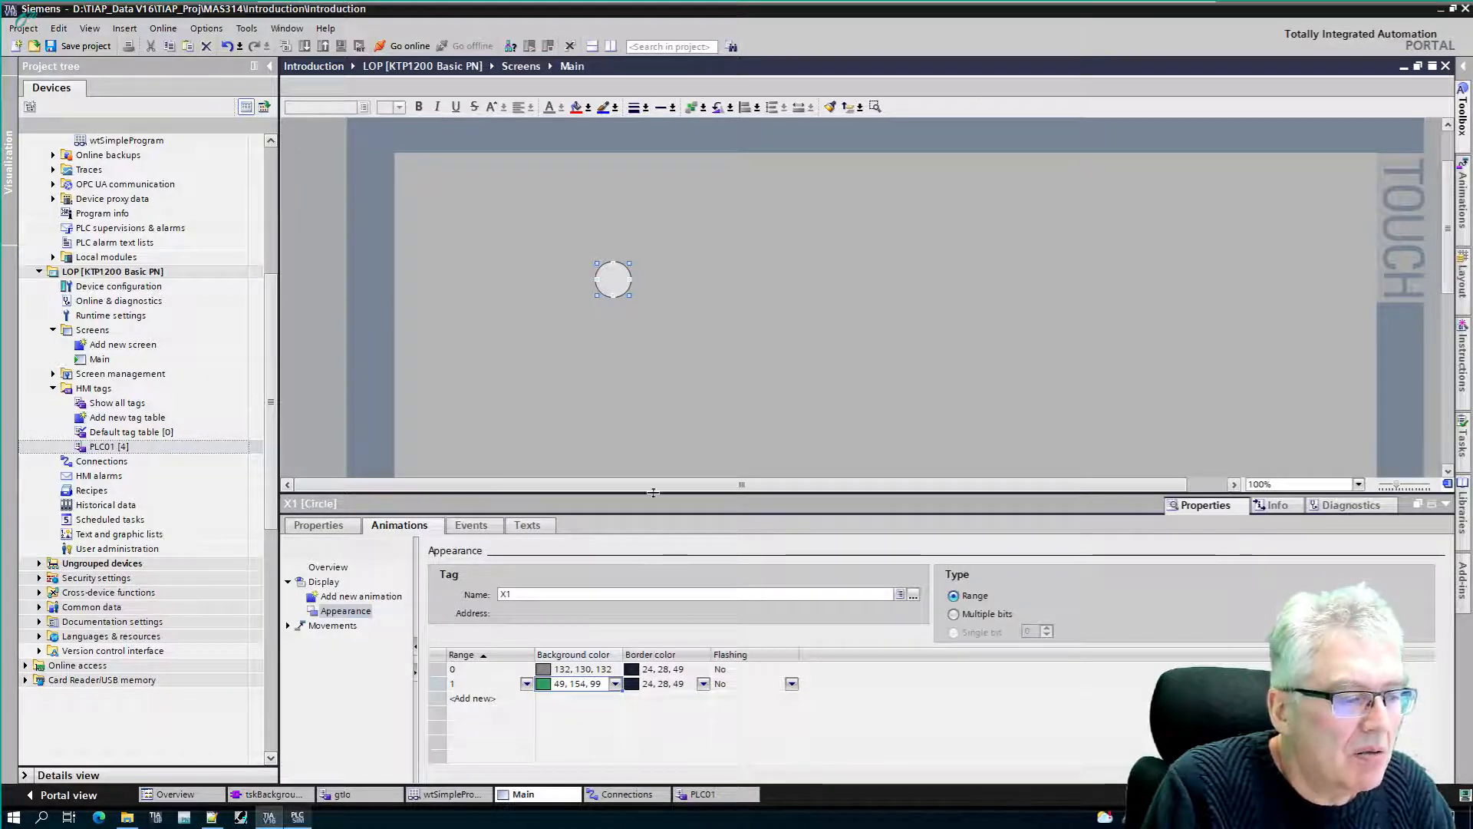
left_click(727, 379)
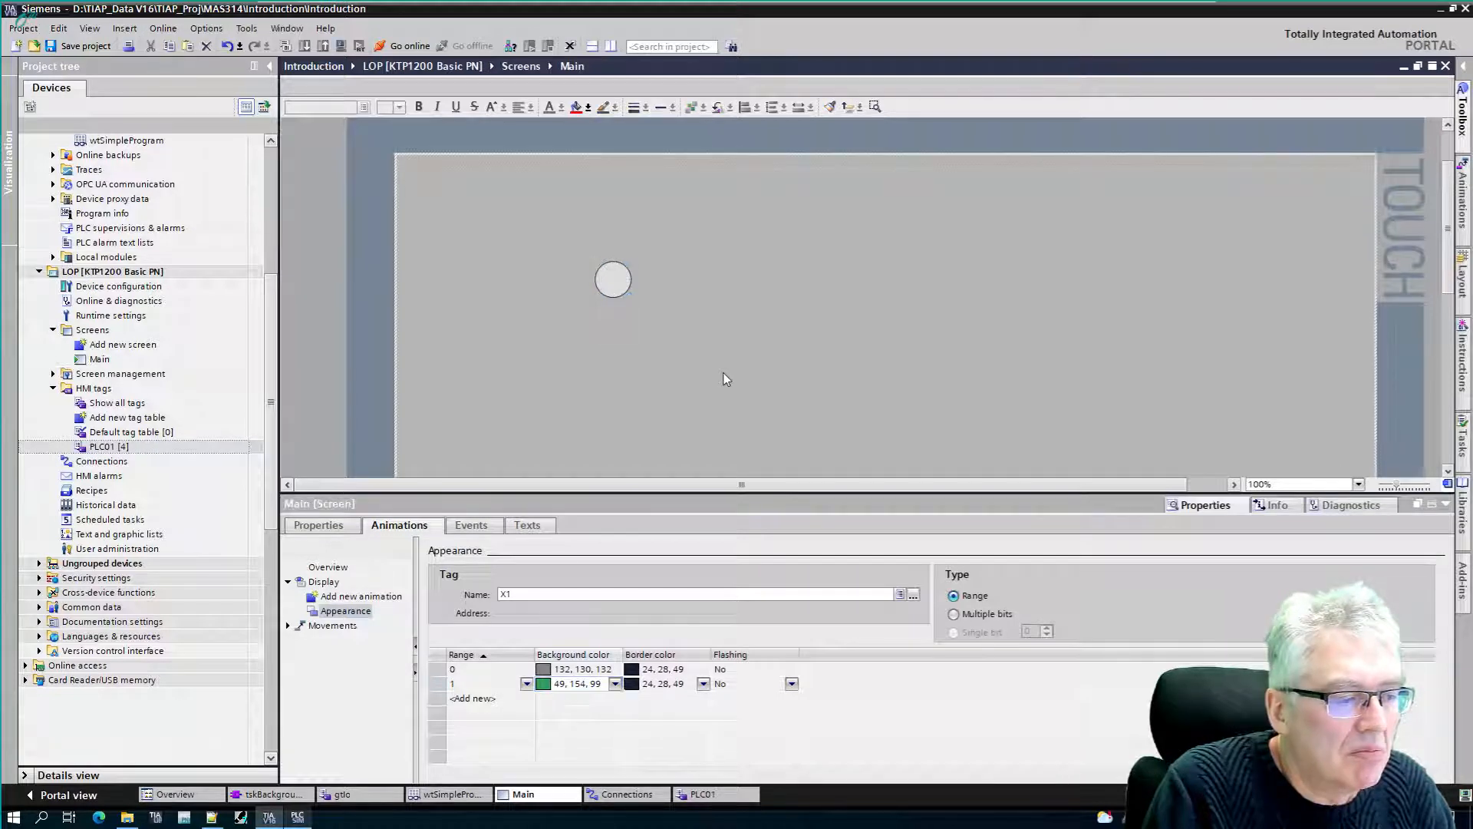
left_click(620, 281)
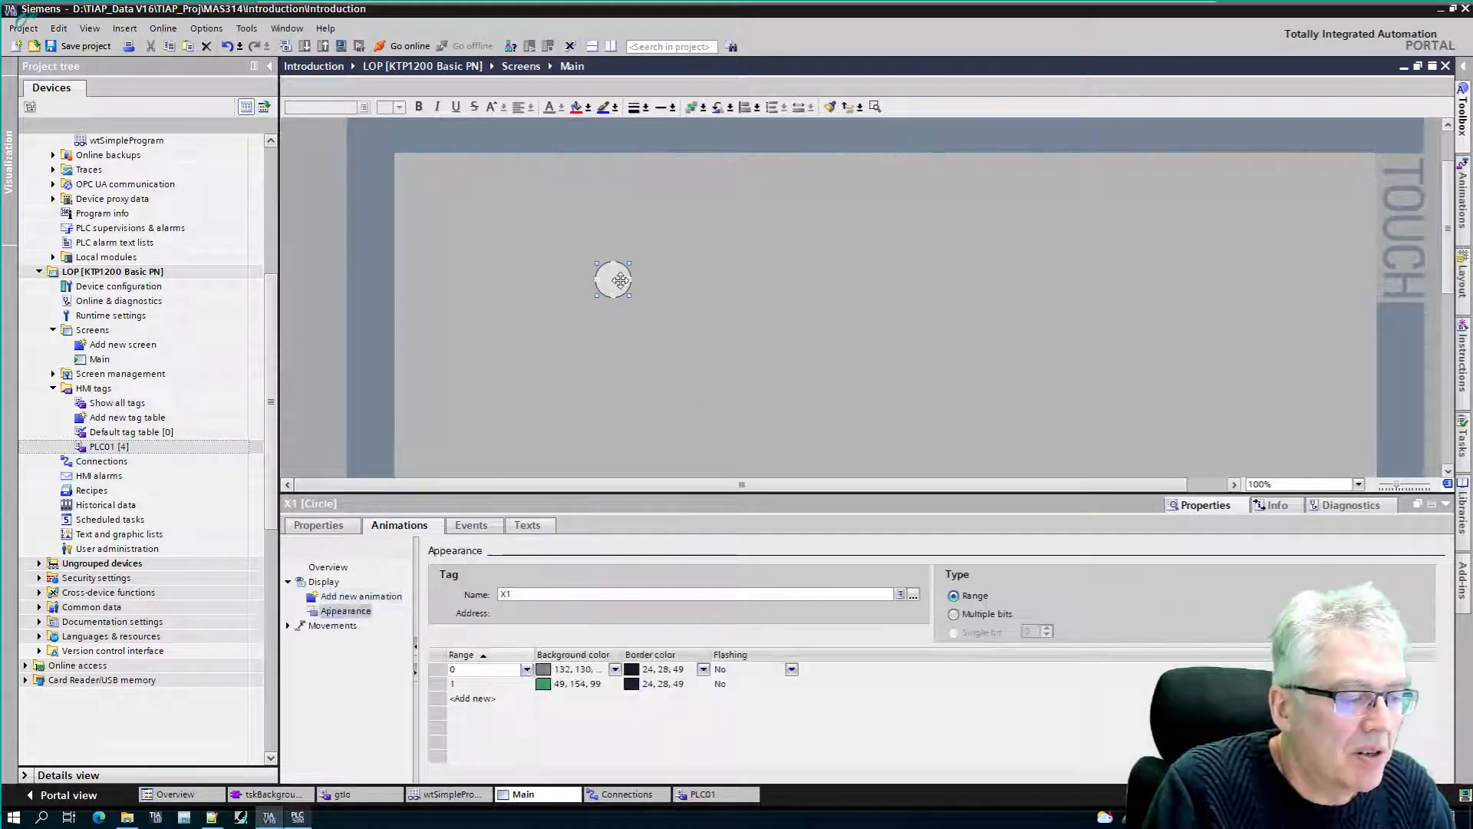
left_click(666, 364)
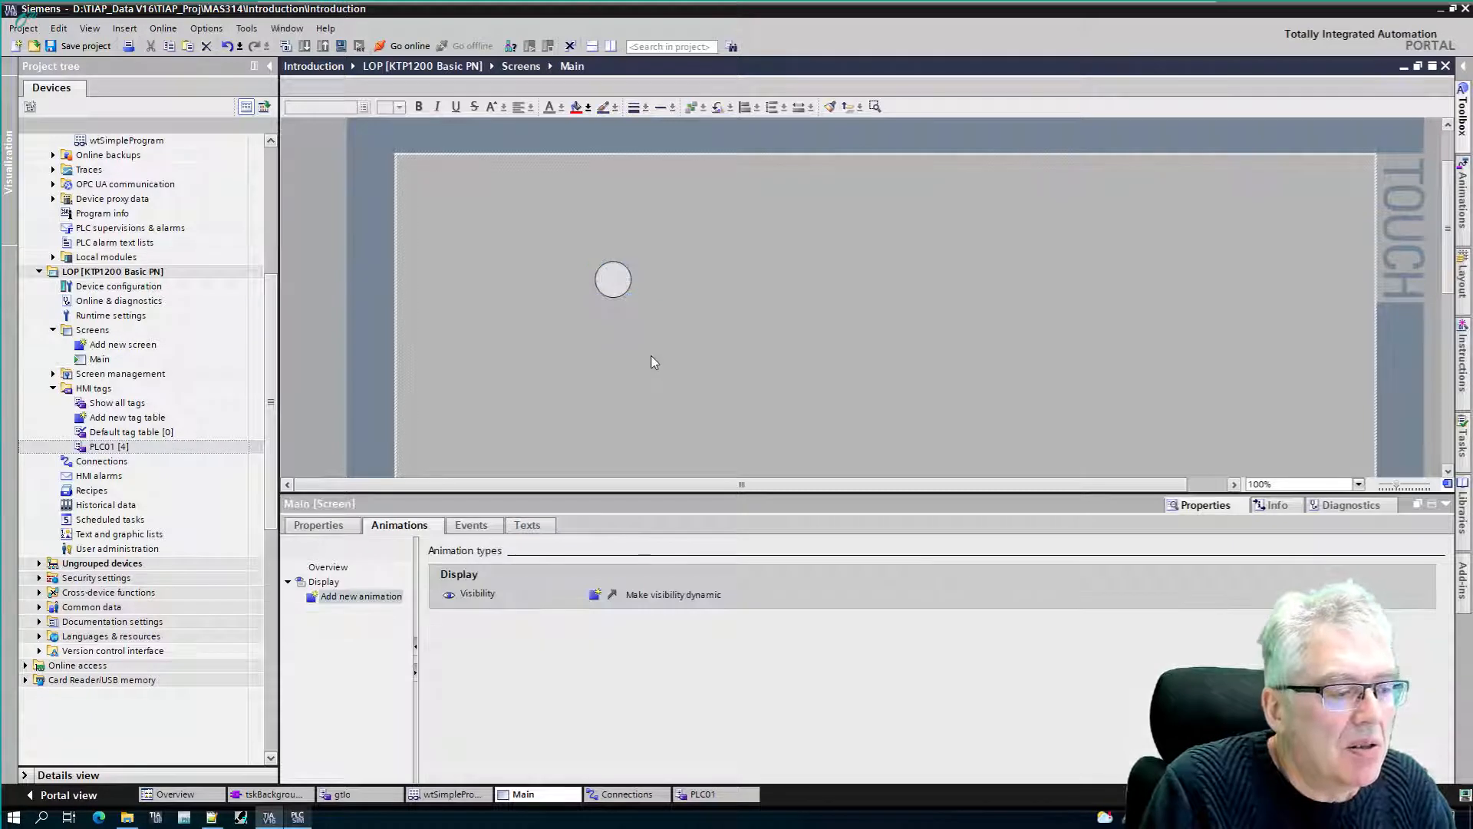
Step: Duplicate the X1 circle twice and place the two copies one below the other underneath it
left_click(618, 278)
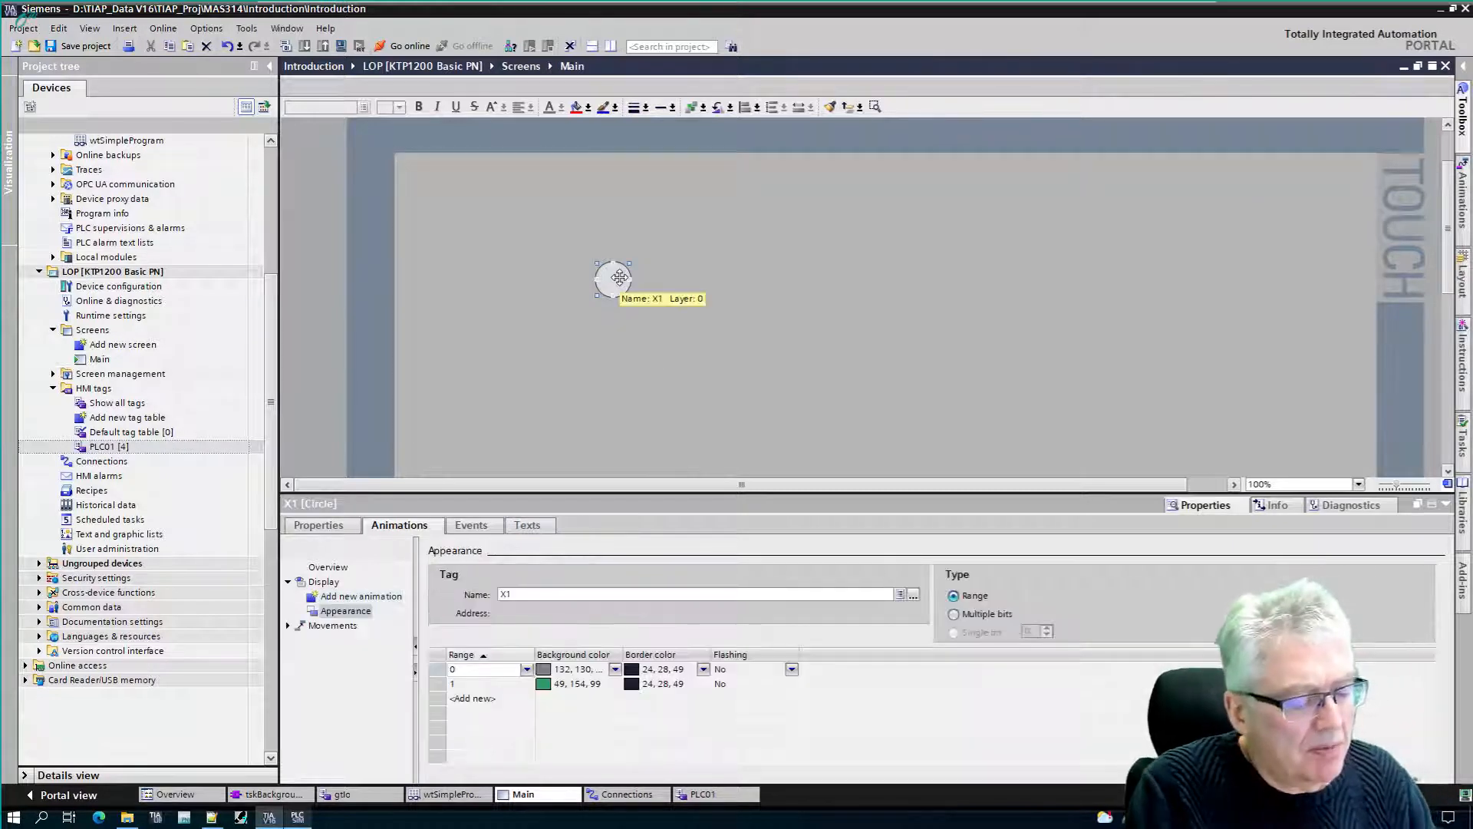
key("ctrl+s")
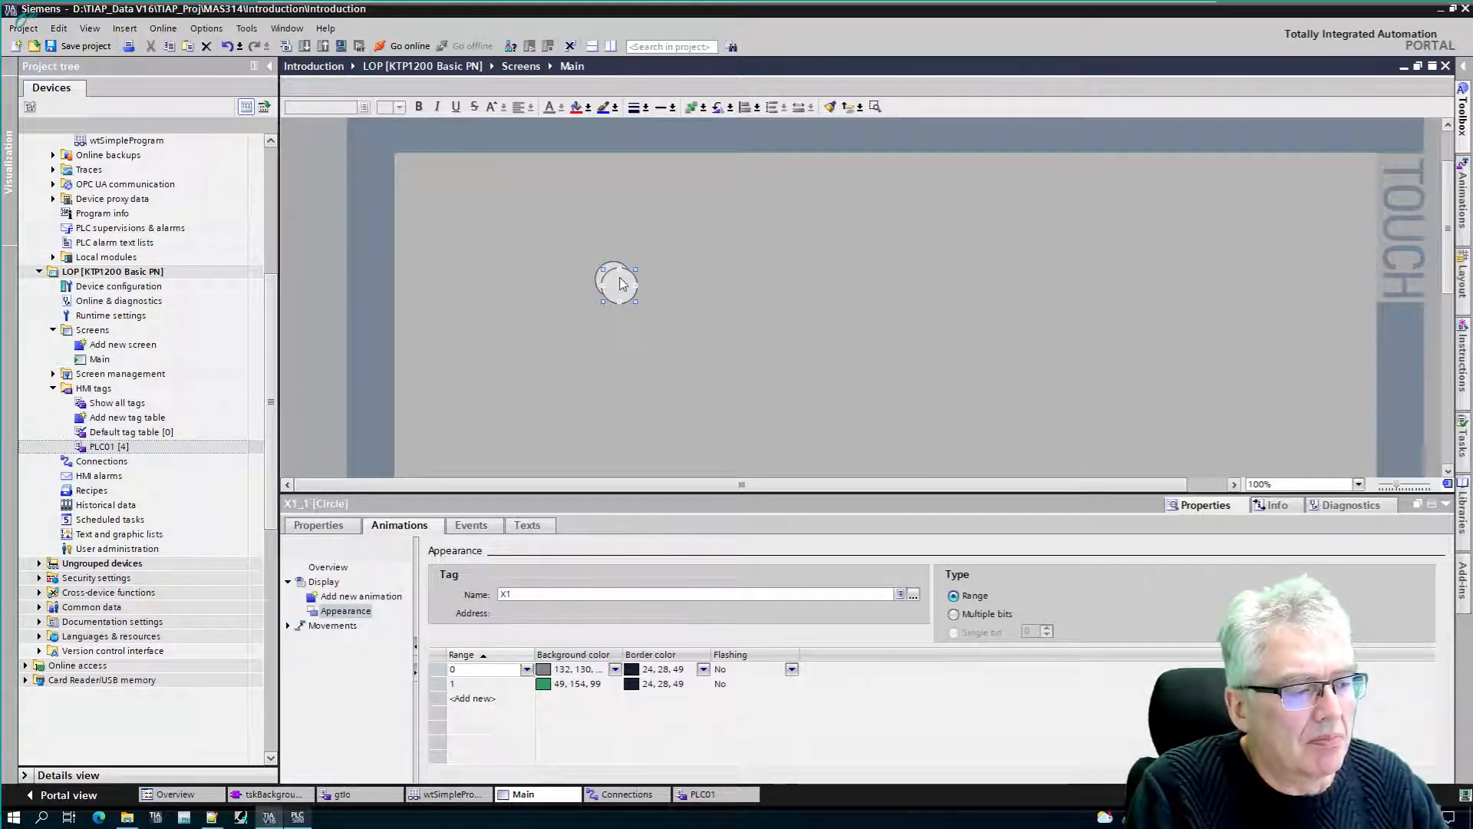
key("ctrl+v")
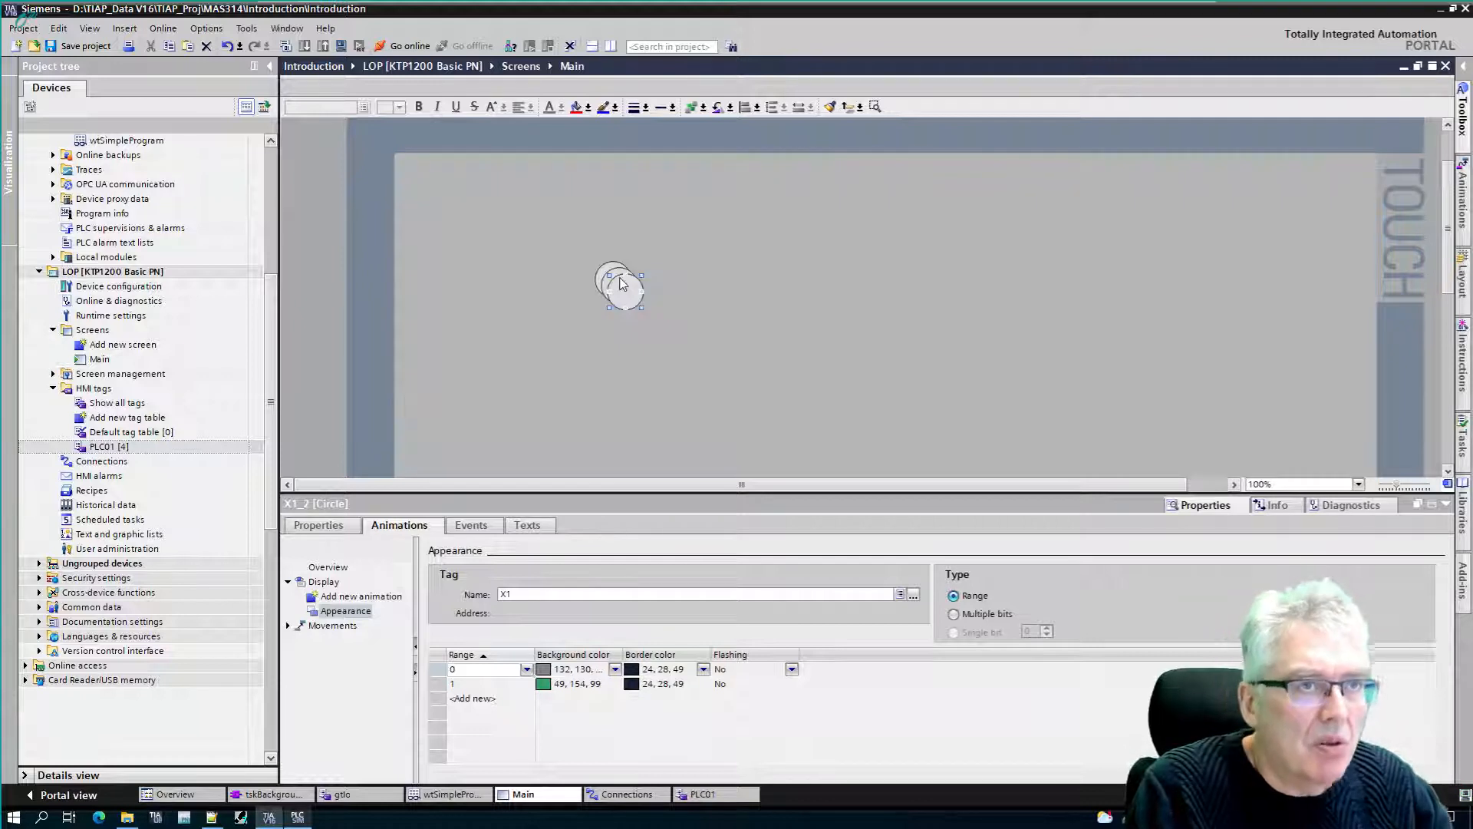
left_click_drag(622, 284, 612, 371)
left_click_drag(618, 283, 628, 370)
left_click(618, 369)
Step: Align the three circles on the Main screen into a straight vertical column under X1
left_click_drag(685, 418, 494, 236)
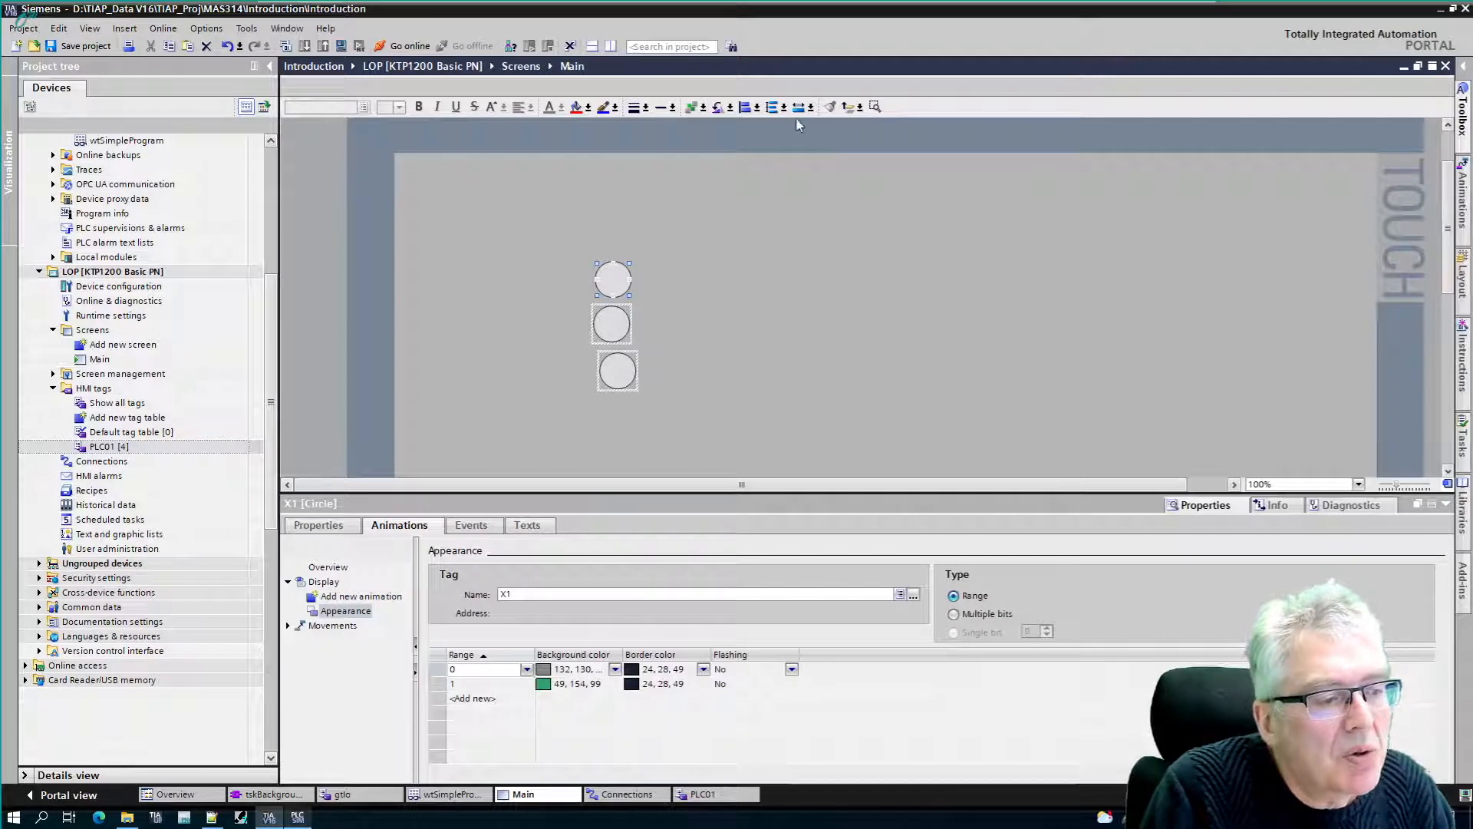
left_click(745, 108)
left_click(668, 327)
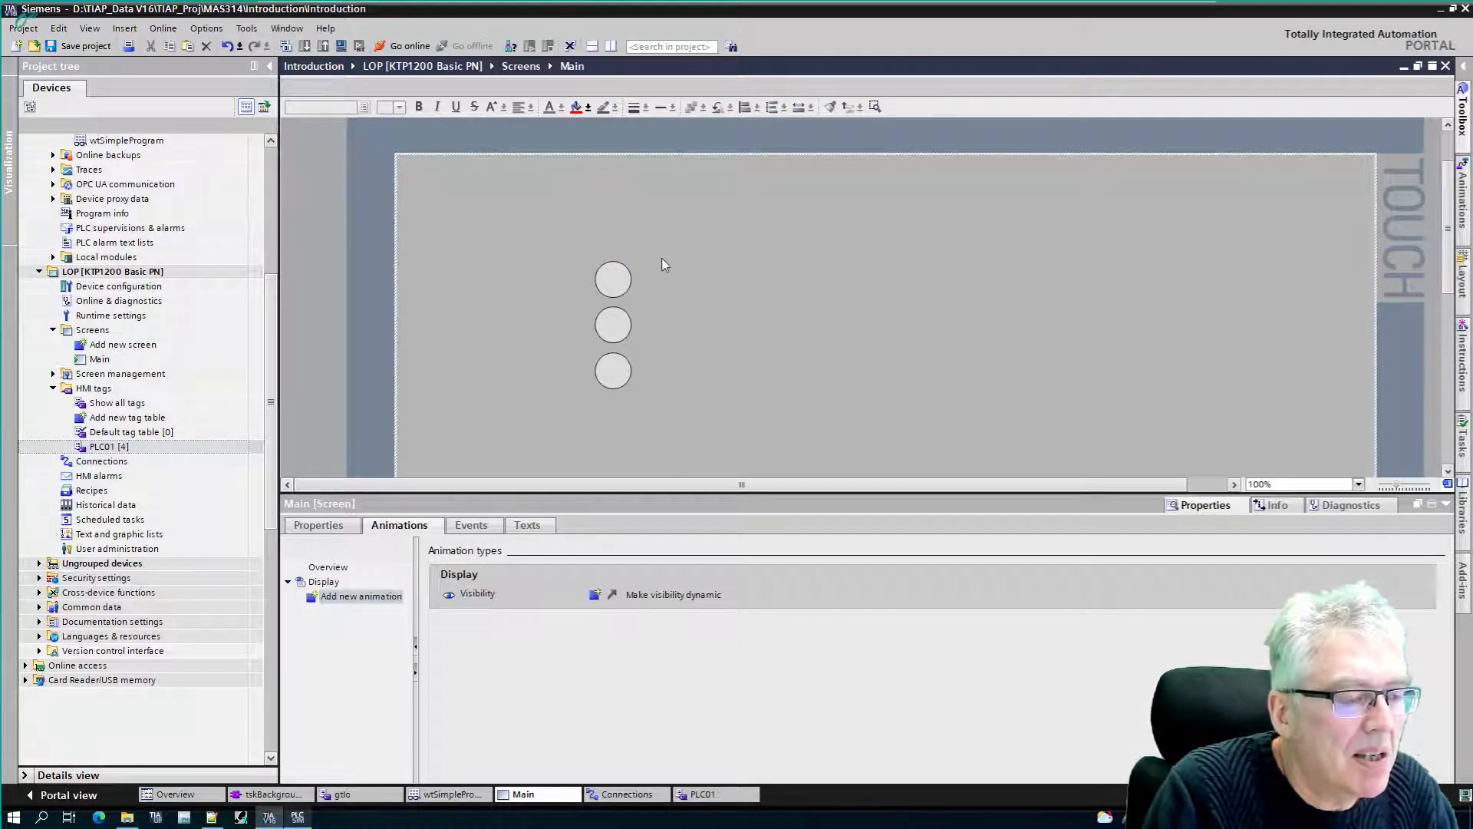
Step: Change the tag of the middle circle's Appearance animation to X2
left_click(610, 324)
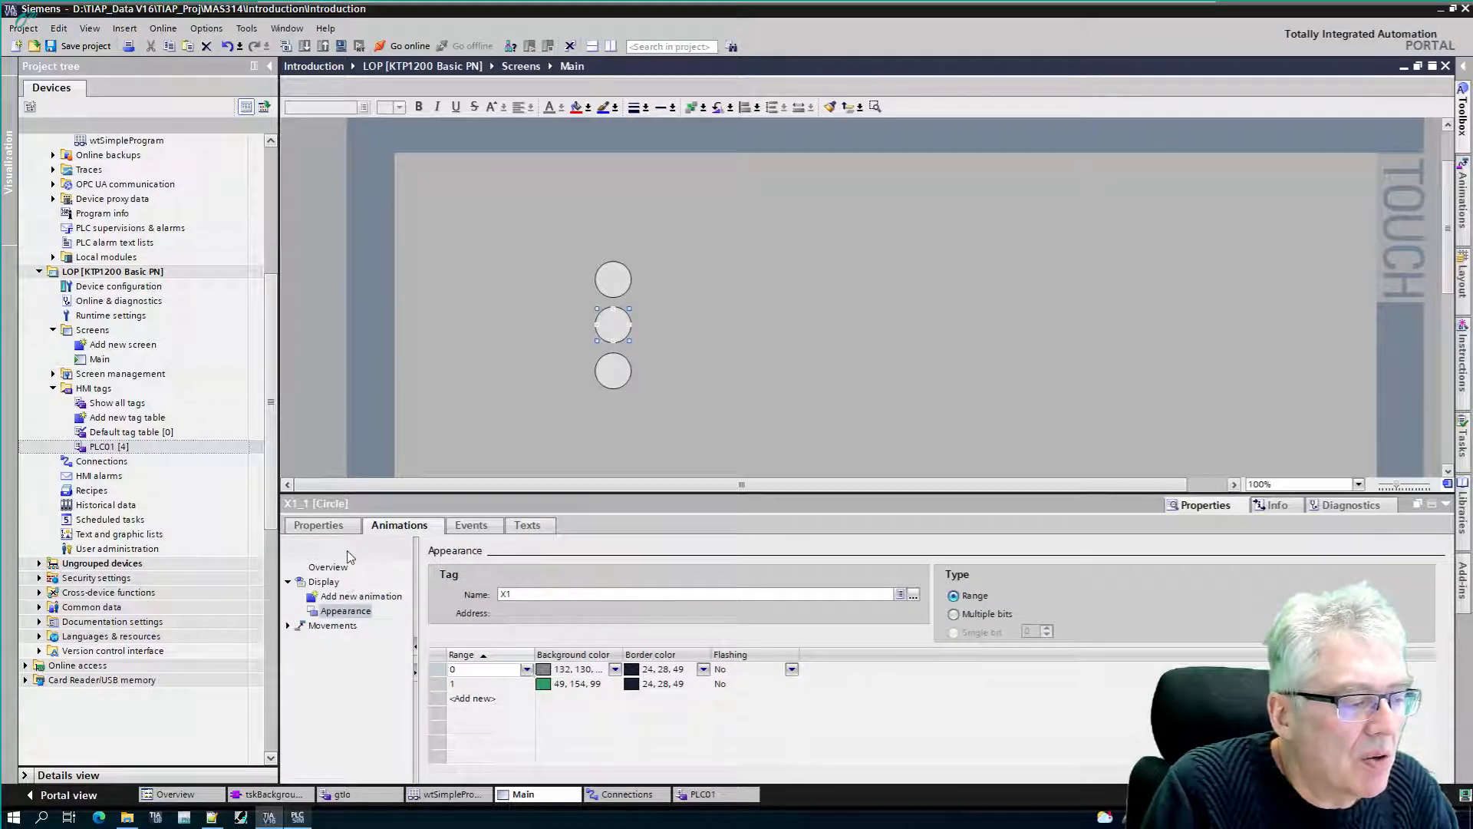
left_click(538, 593)
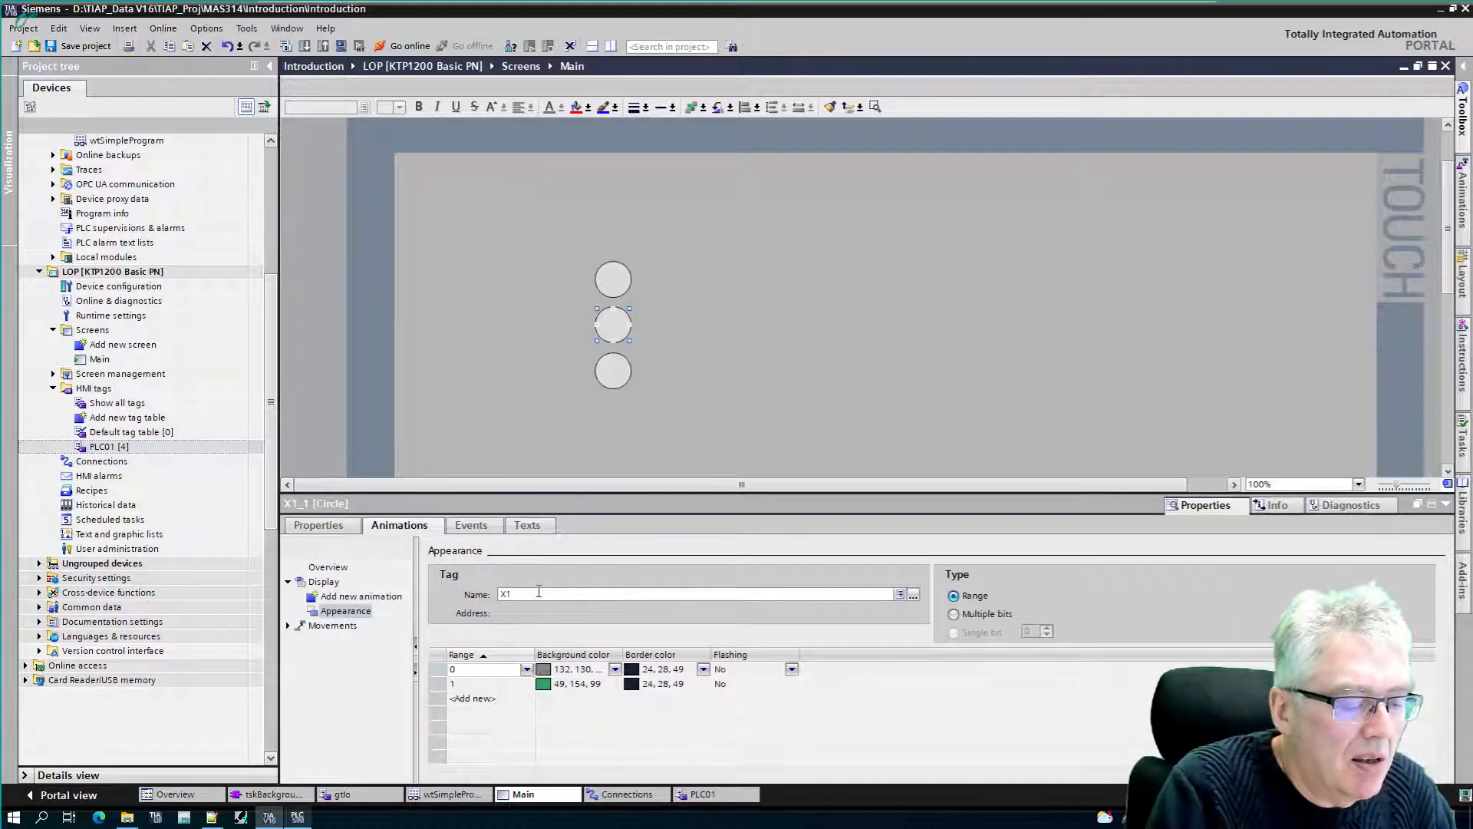
key("BackSpace")
type("2")
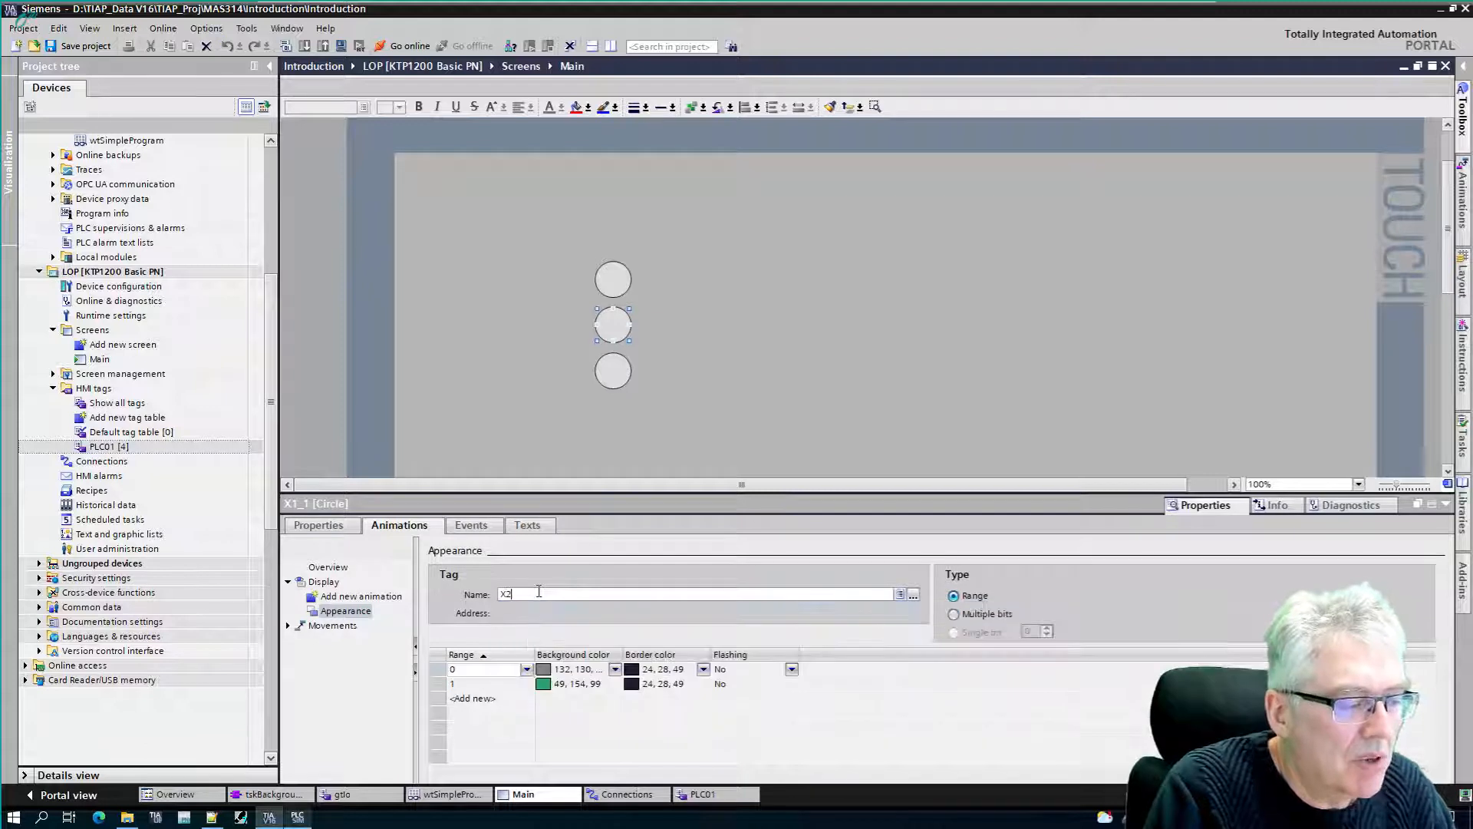
Step: Change the tag of the lowest circle's Appearance animation to X3
left_click(606, 372)
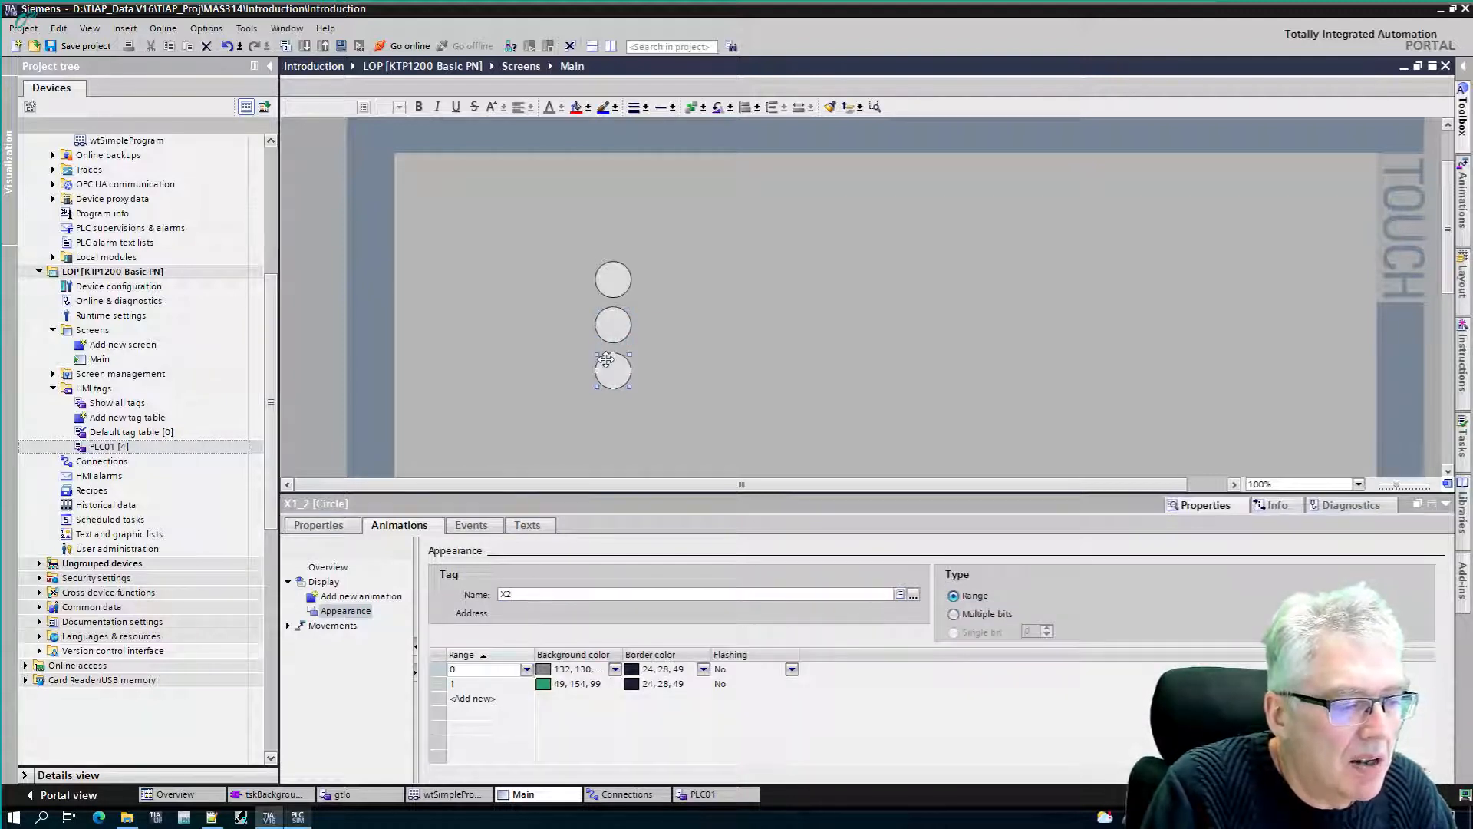
left_click(514, 592)
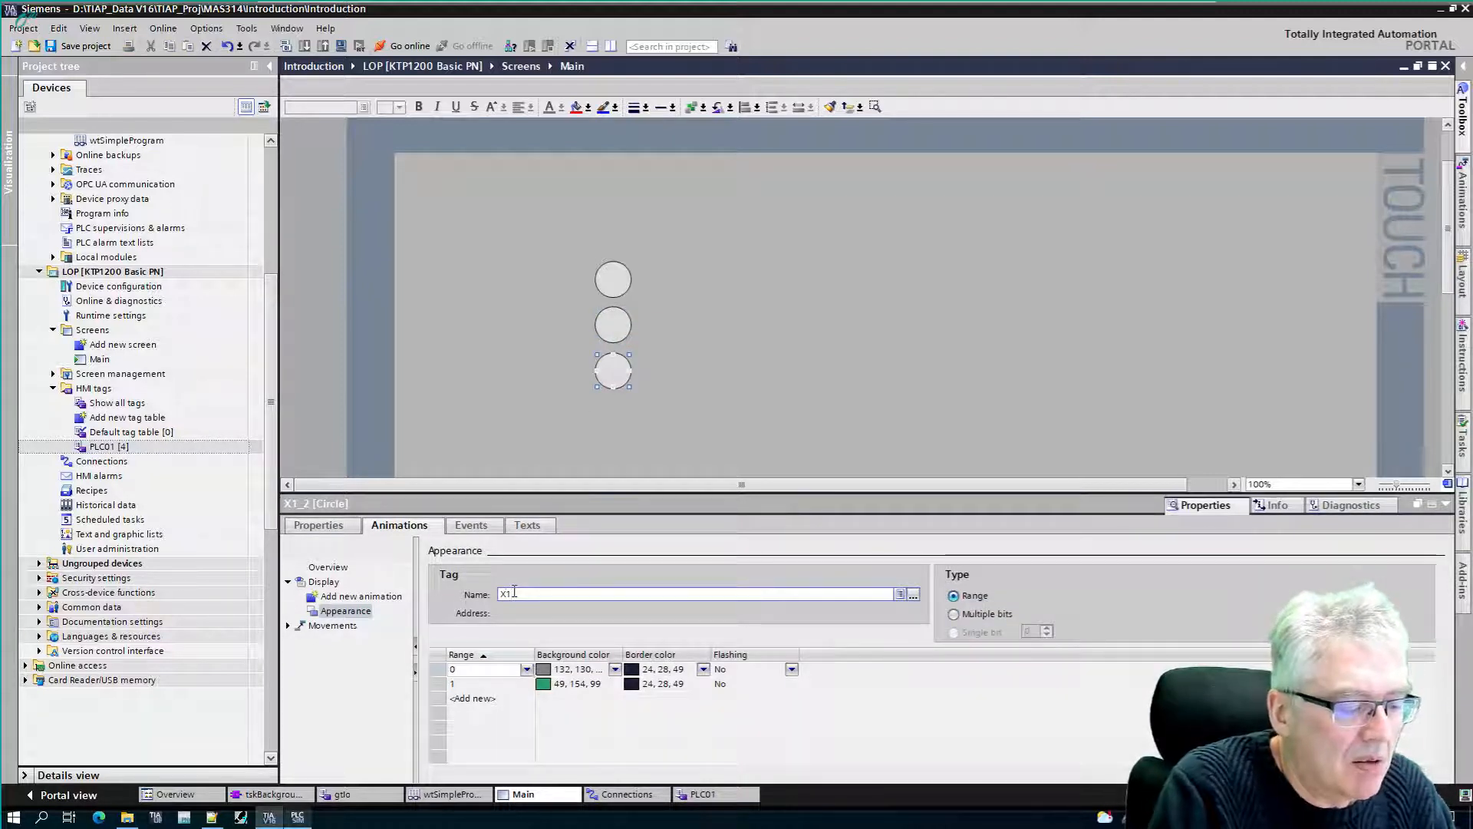
key("BackSpace")
type("3")
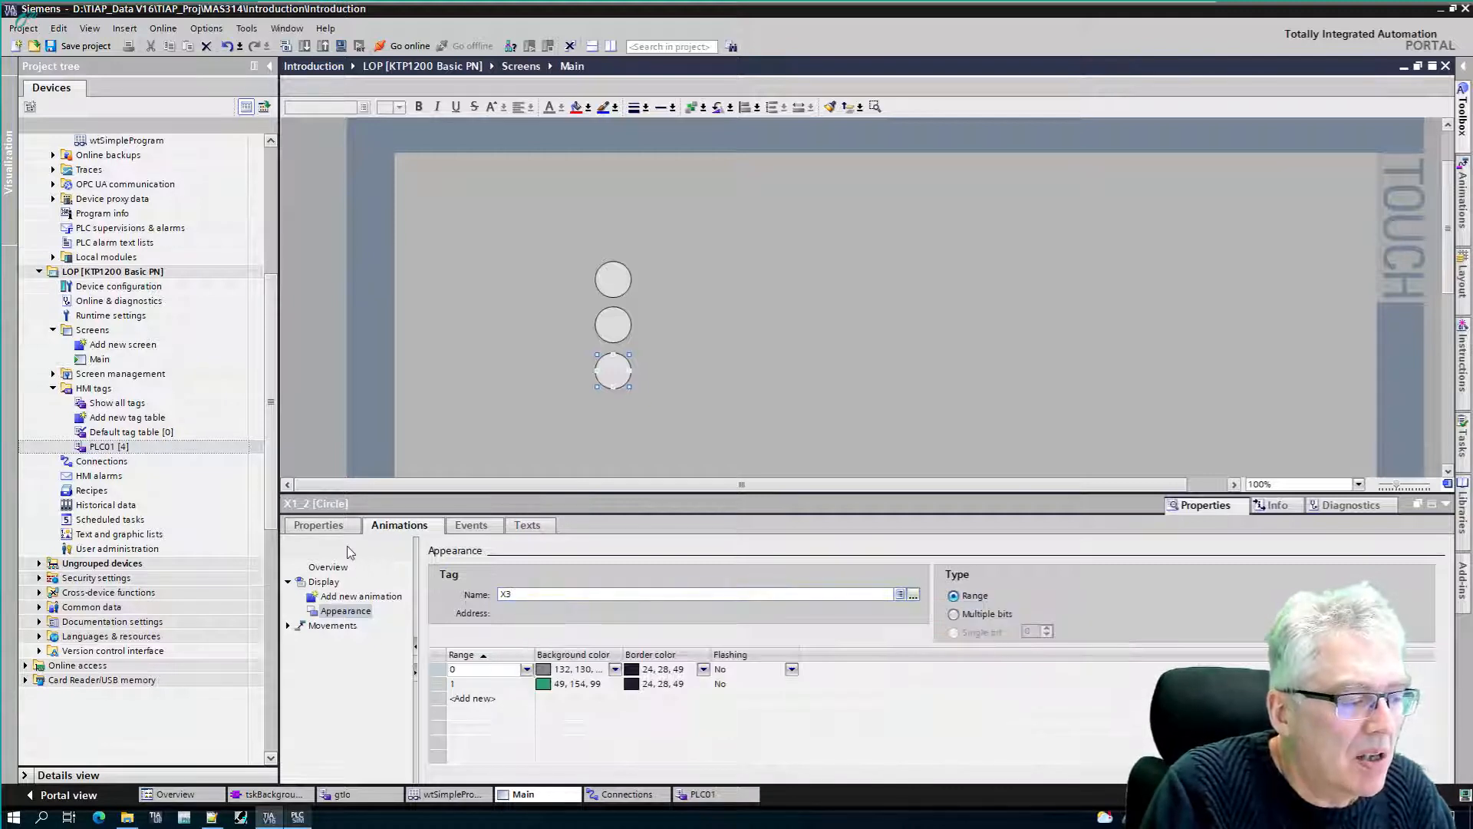
Step: Rename the lowest circle object in the column to X3
left_click(319, 526)
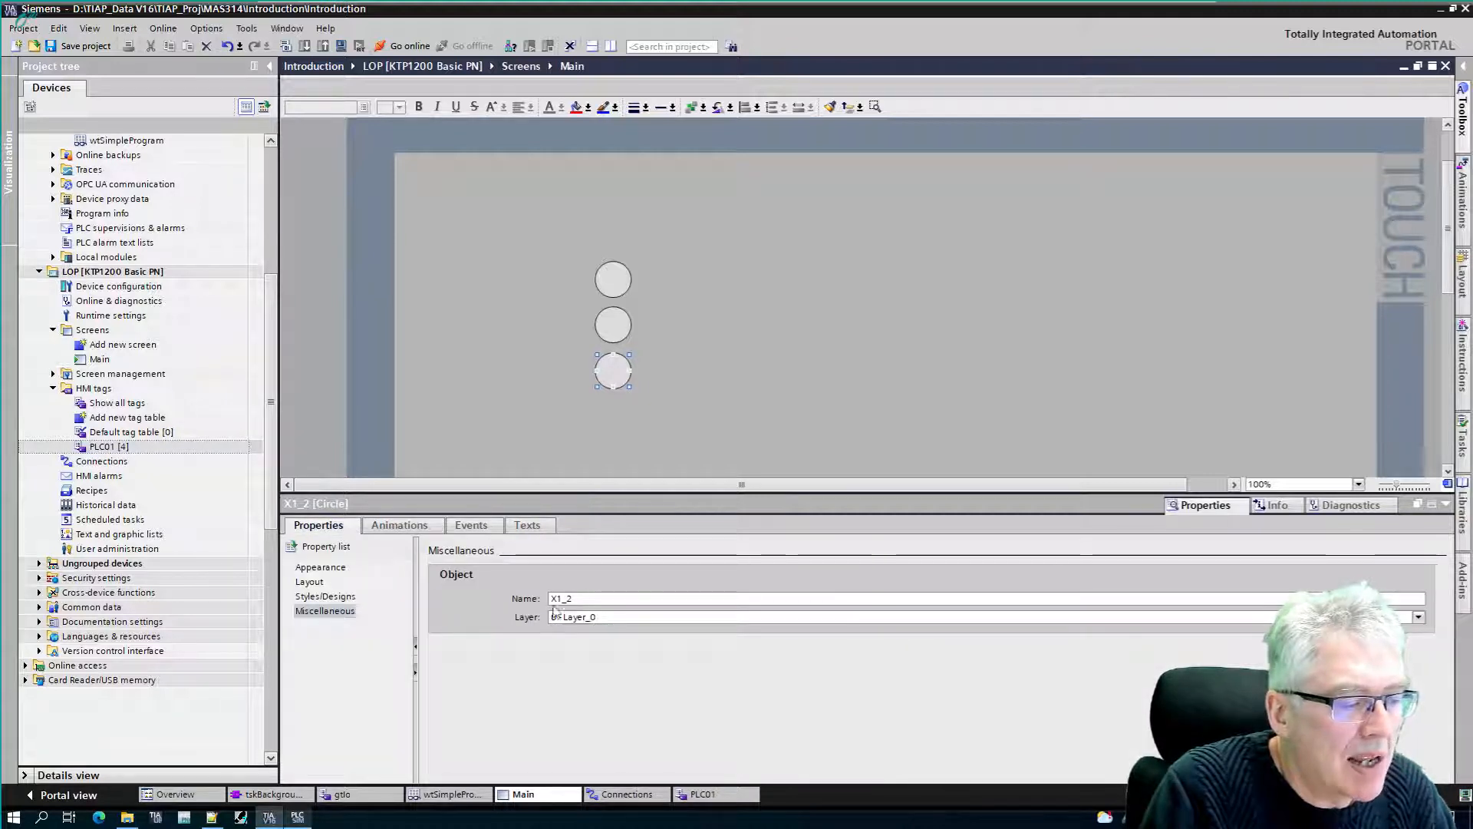
left_click_drag(584, 598, 590, 598)
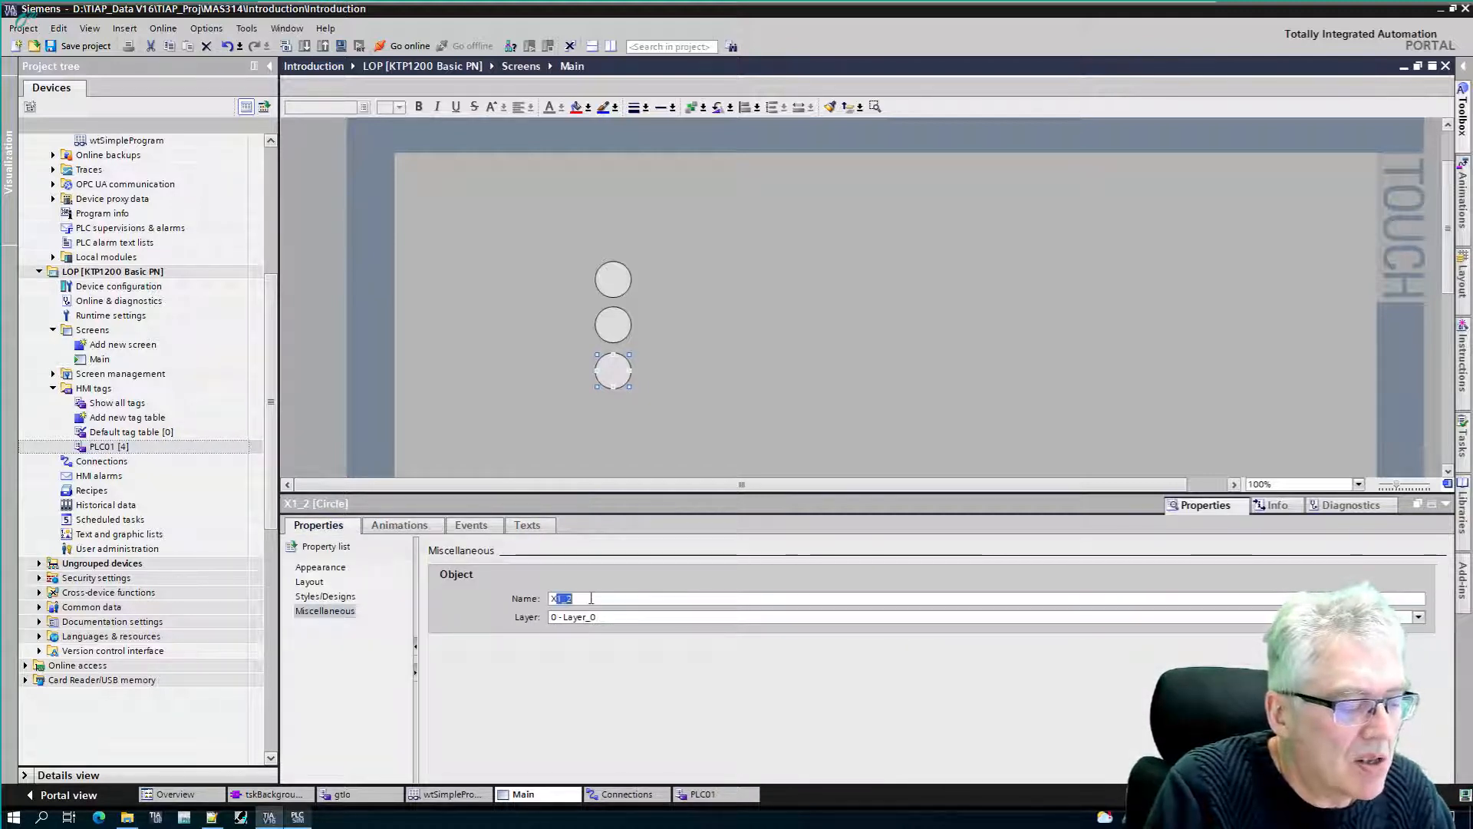
type("3")
key("Return")
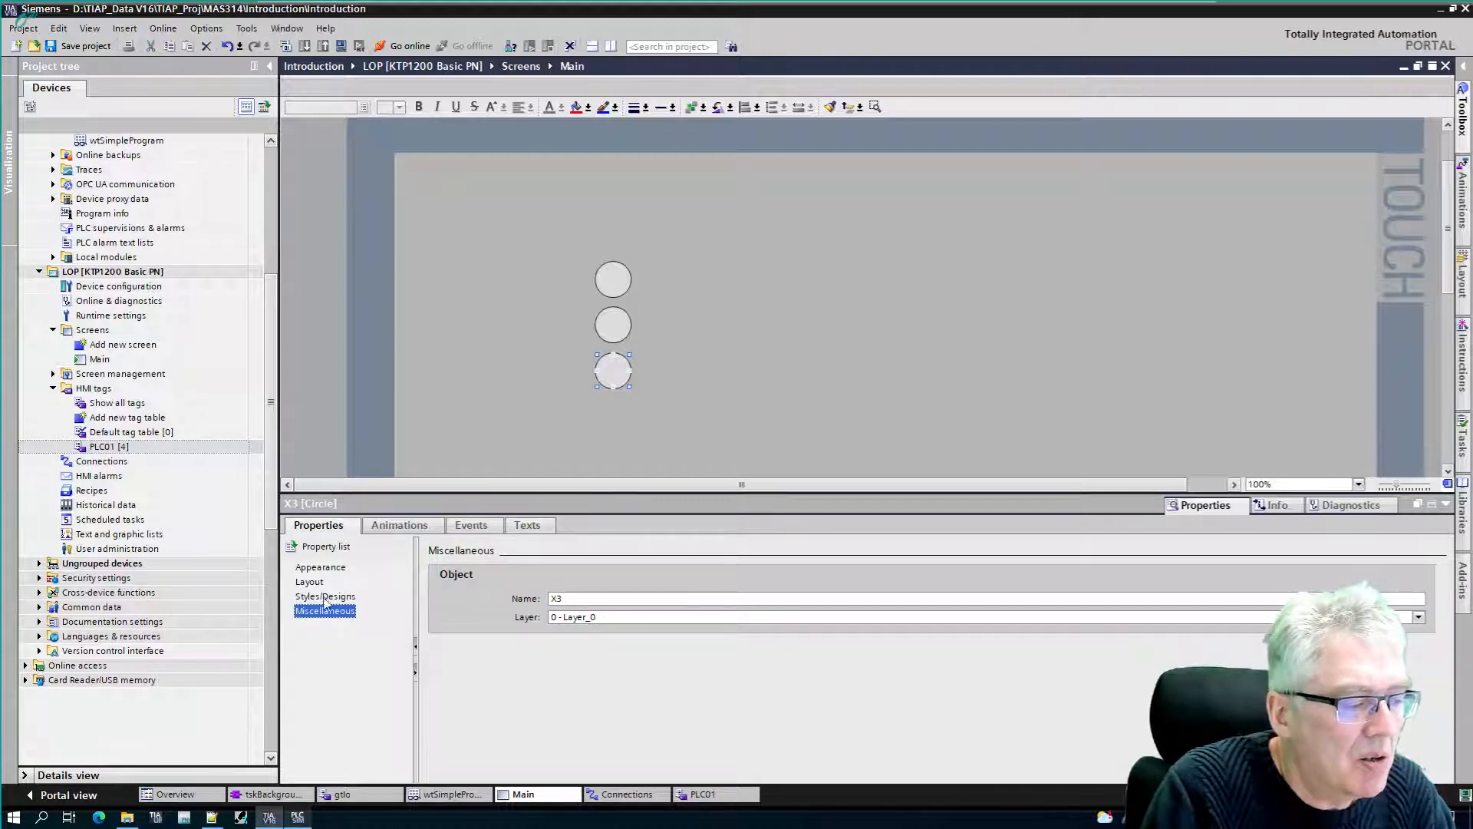
Step: Rename the middle circle object in the column to X2
left_click(612, 324)
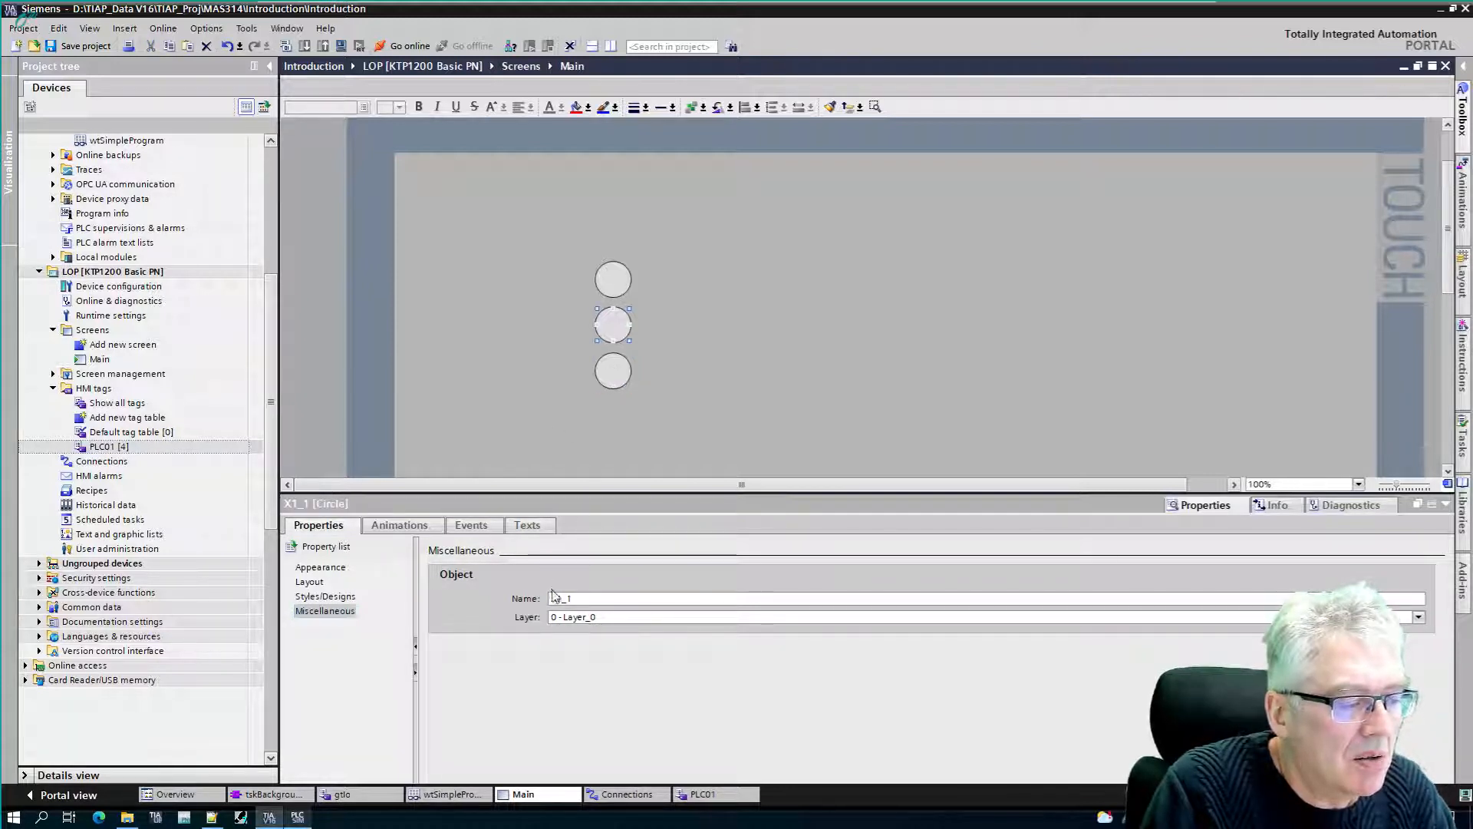
left_click_drag(555, 600, 587, 601)
type("2")
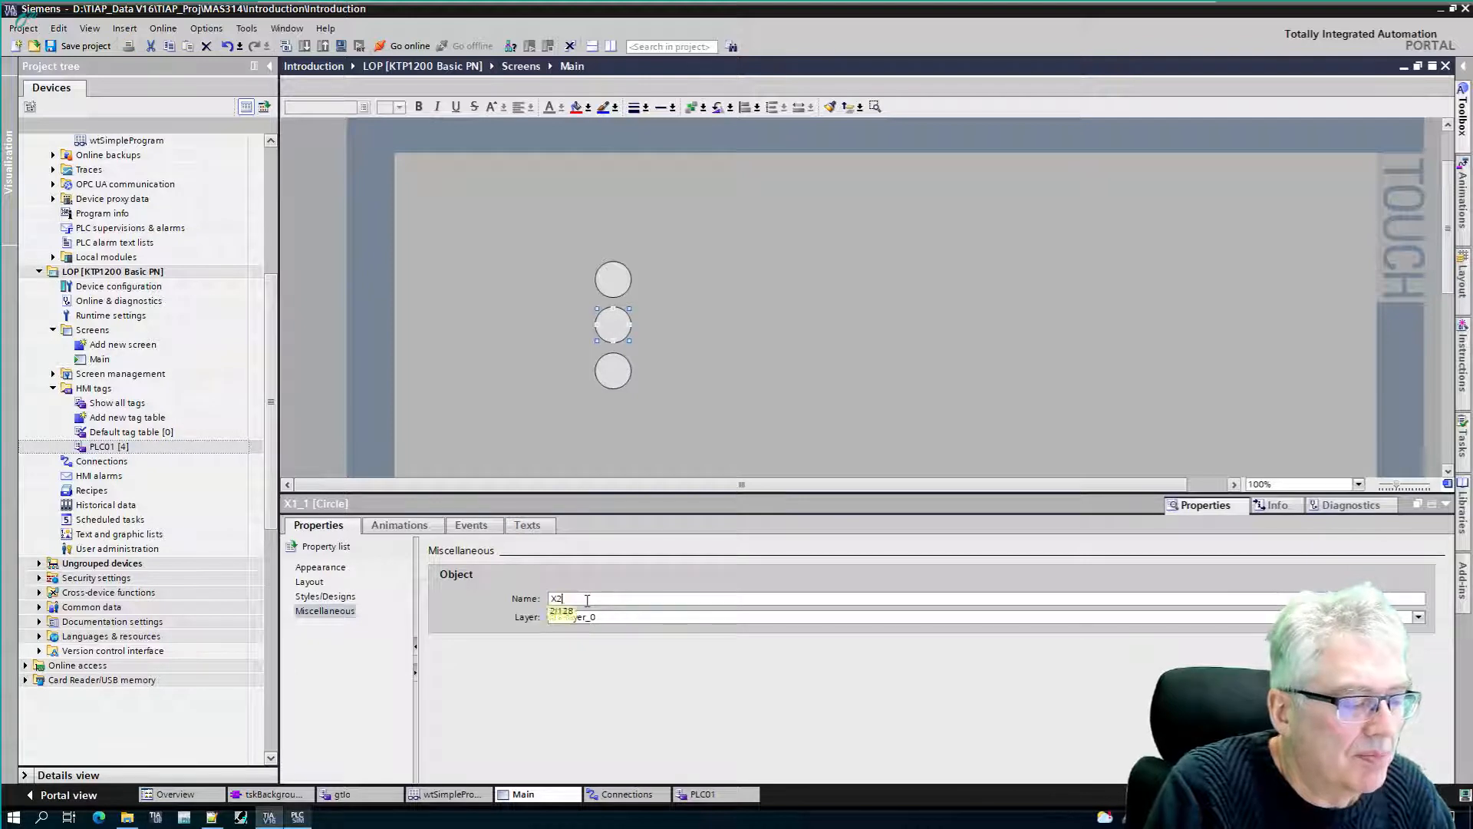
key("Return")
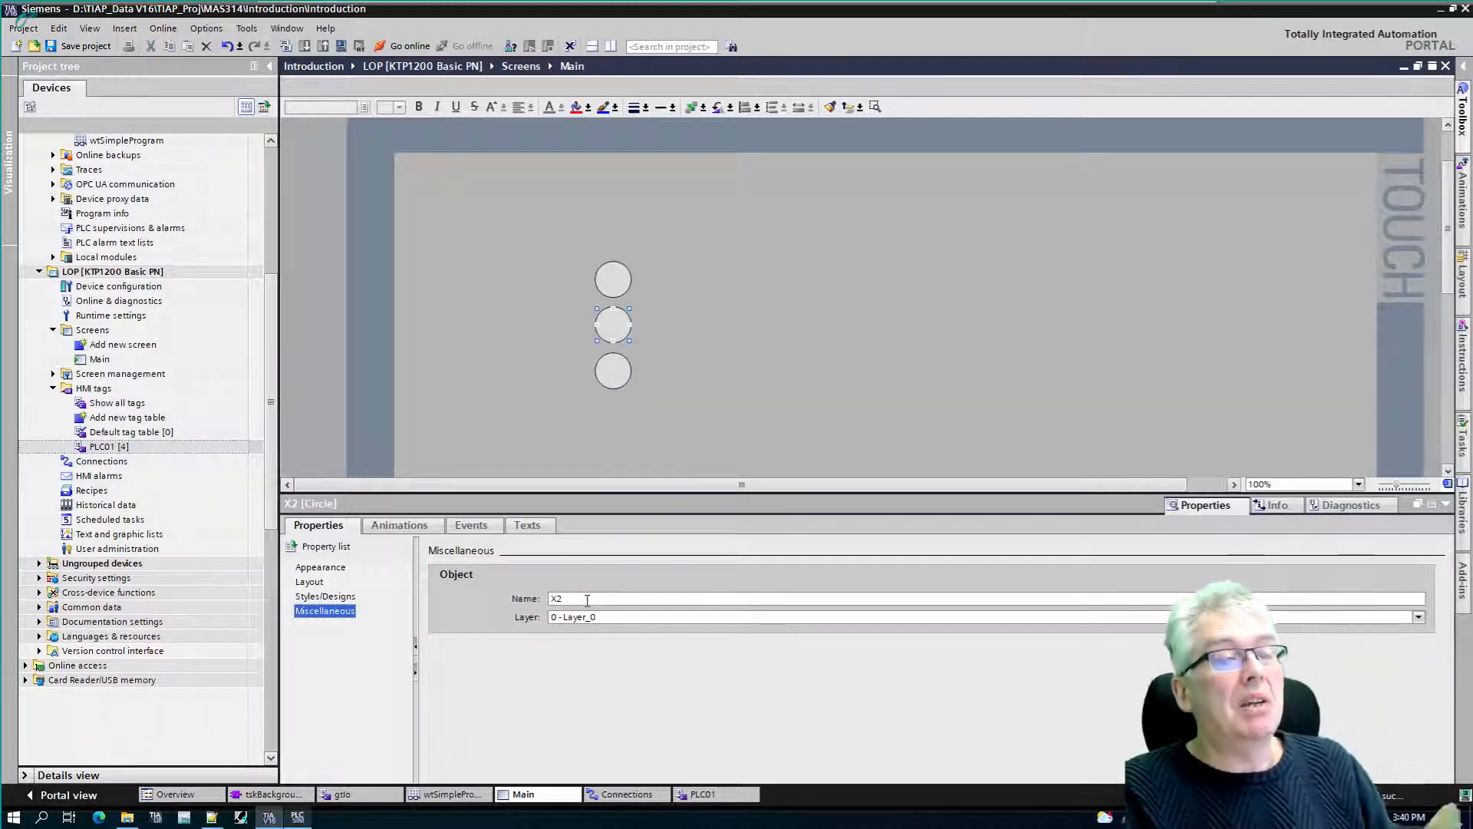
left_click(701, 314)
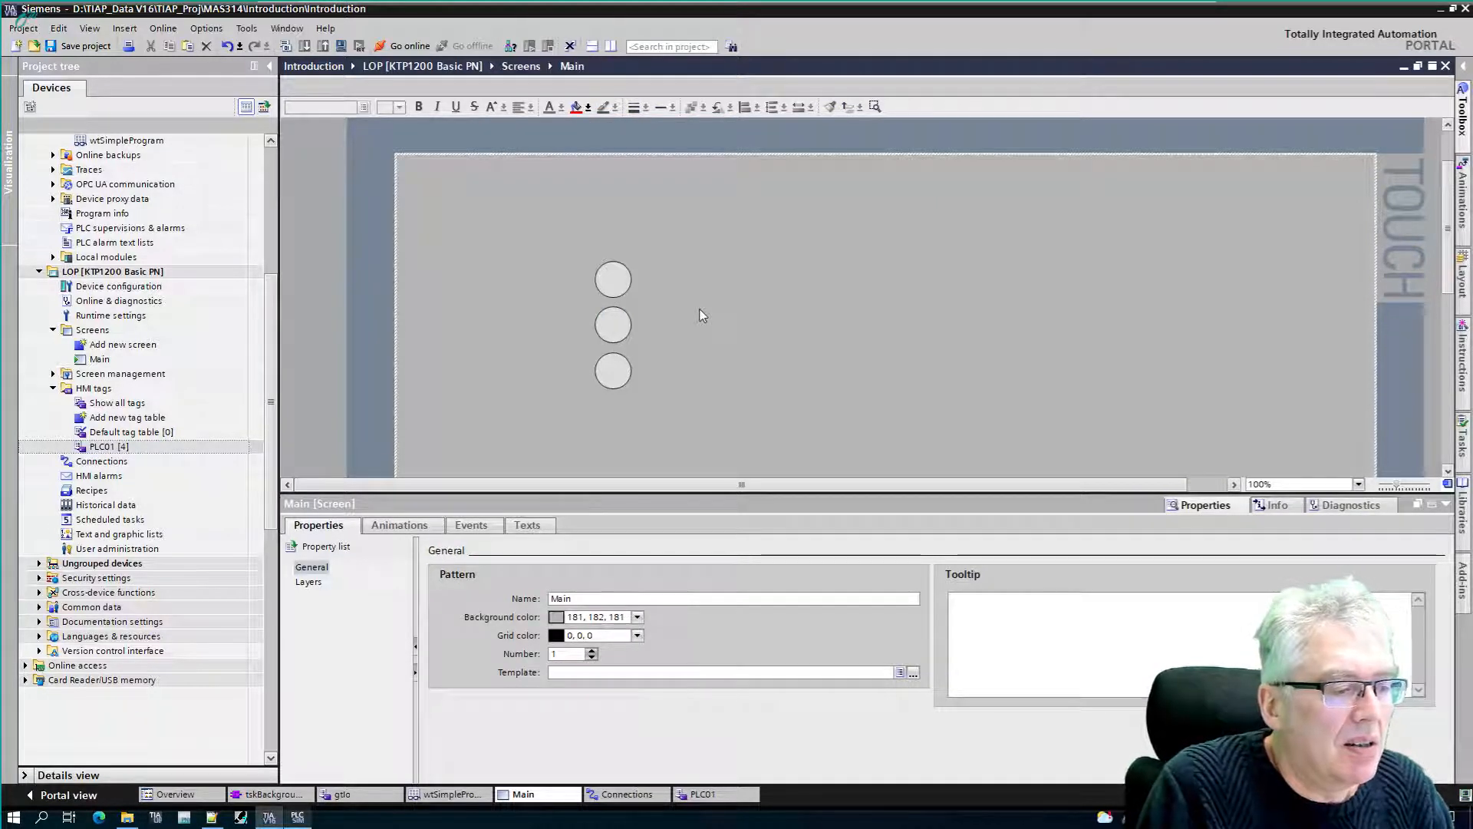
Step: Duplicate the X3 circle and place the copy to the right of the column, beside the X2 circle
left_click(623, 371)
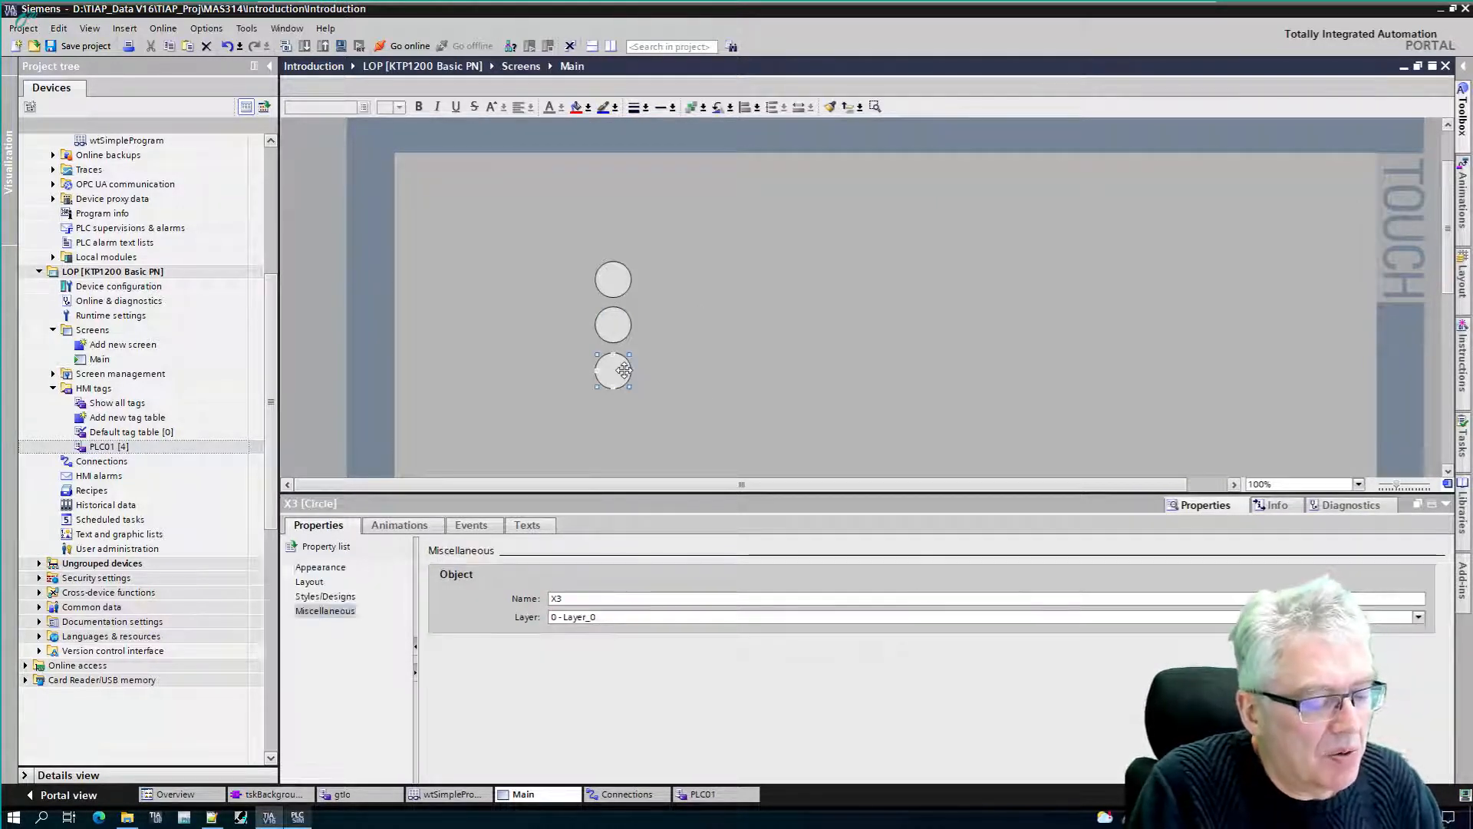
key("ctrl+c")
key("ctrl+v")
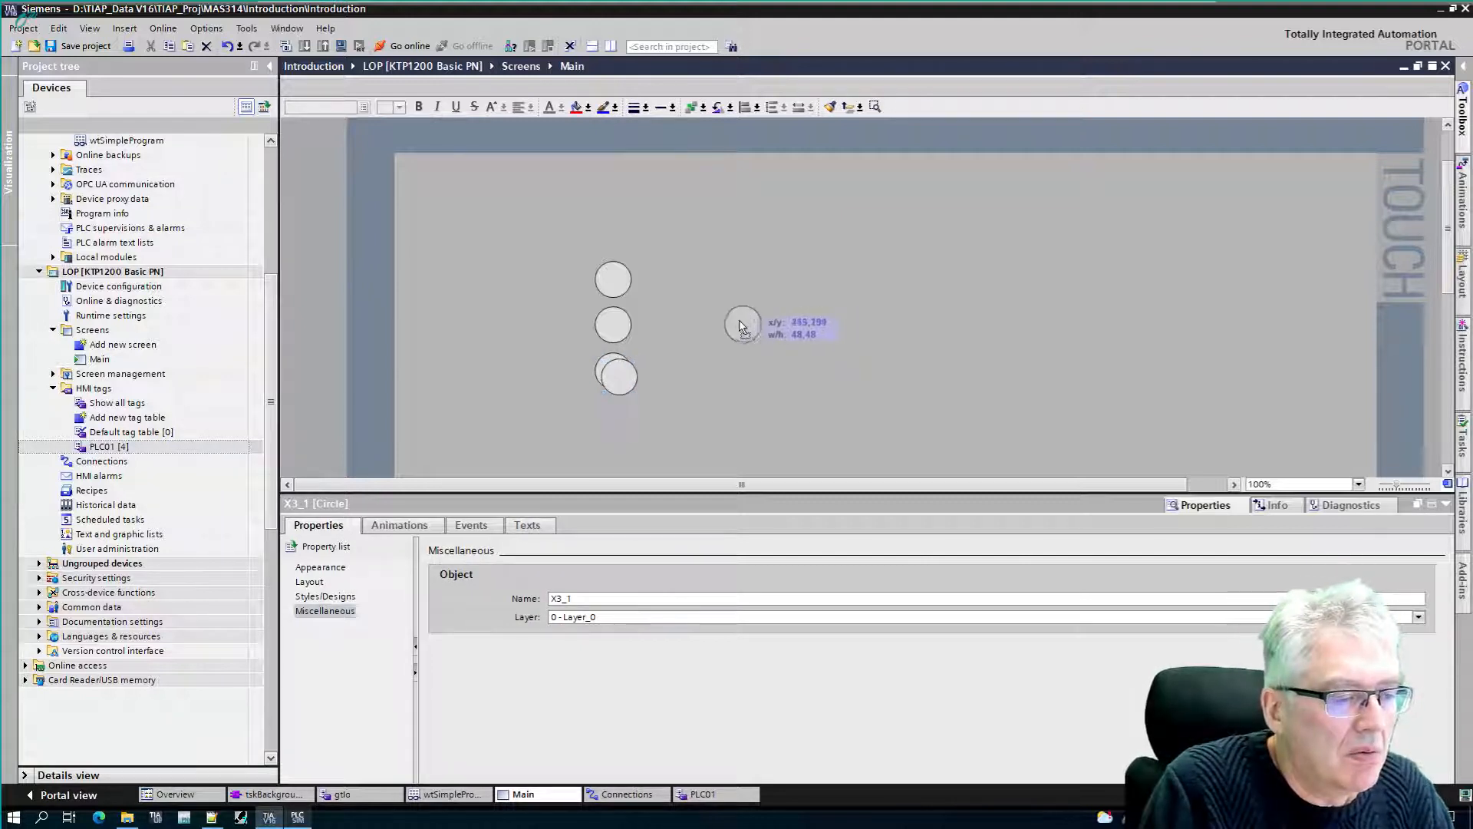
left_click(729, 318)
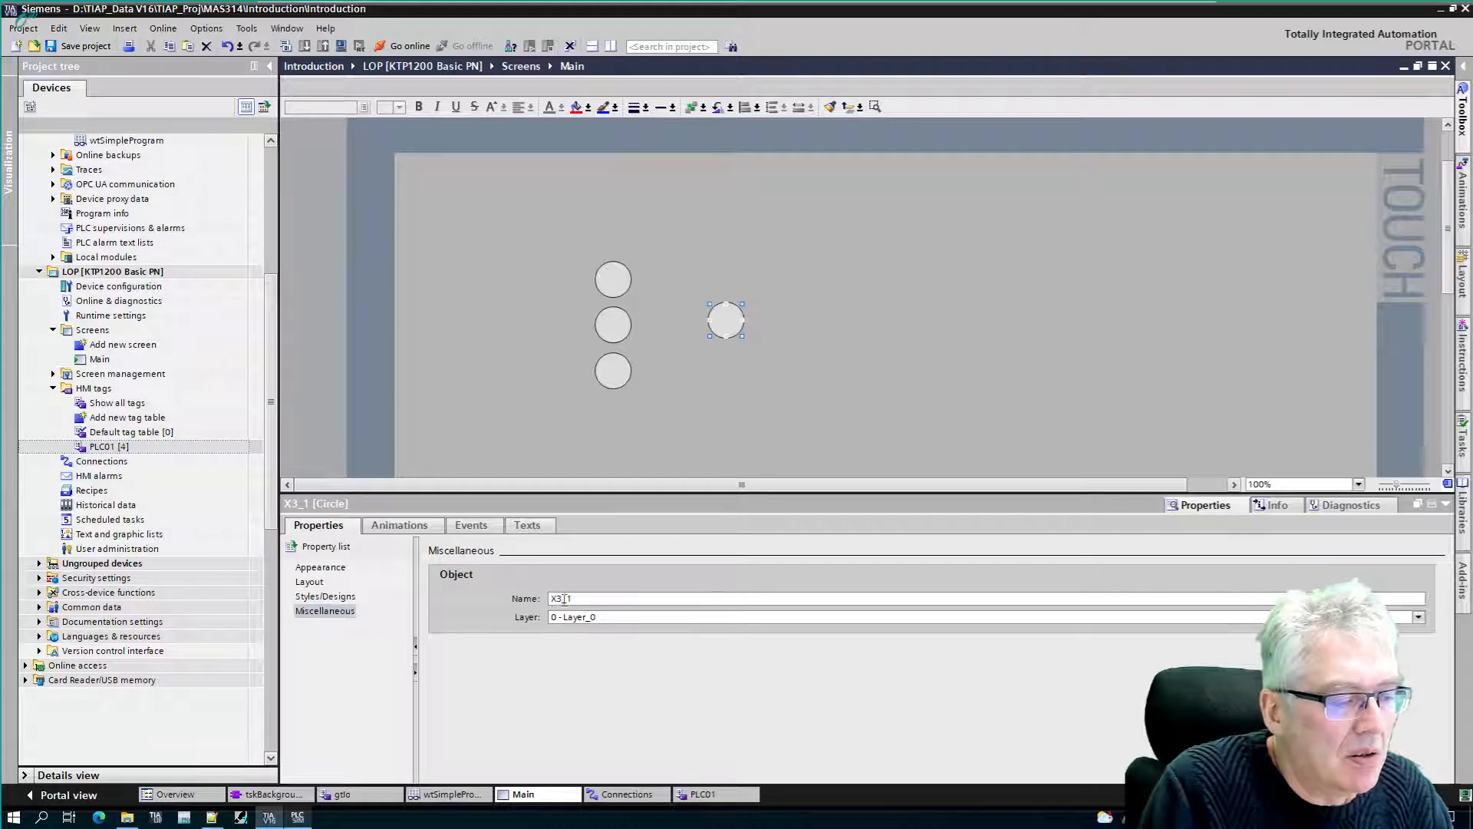
Step: Rename the circle standing to the right of the column to Y
double_click(564, 599)
type("Y")
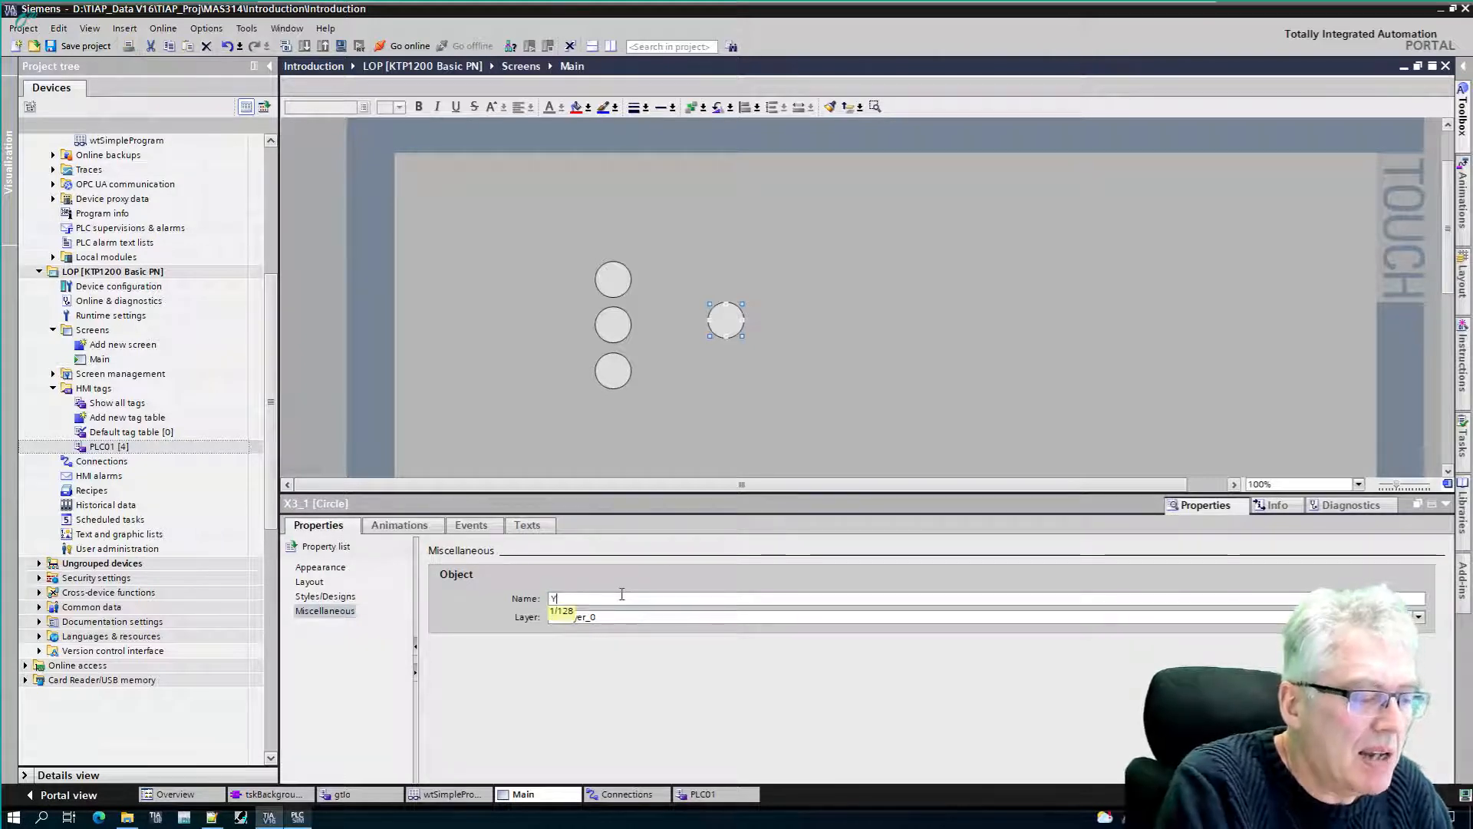
key("Return")
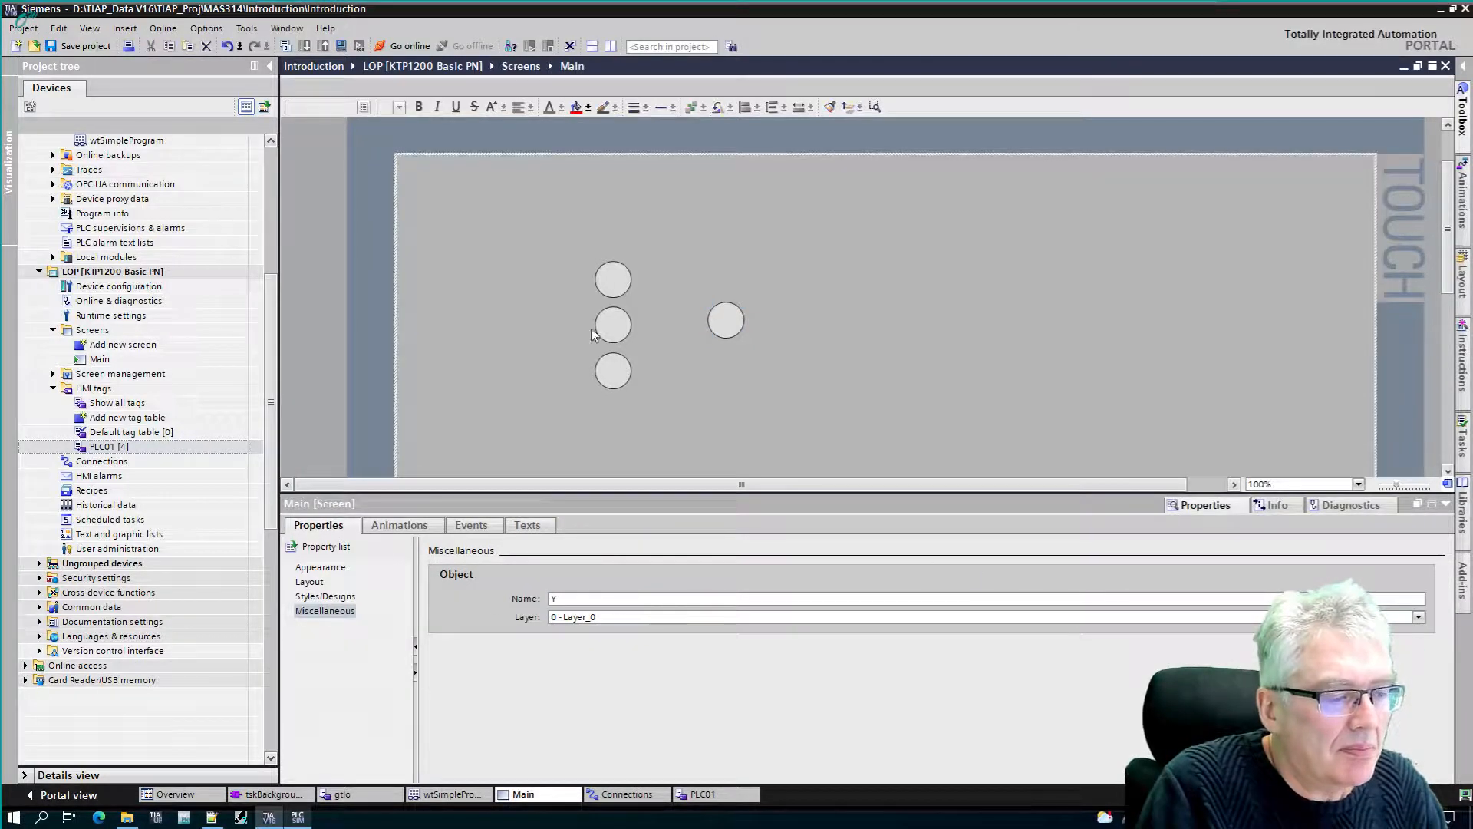
Step: Align the Y circle to the X2 circle so both sit at the same height
left_click(610, 323)
left_click(725, 321, "ctrl")
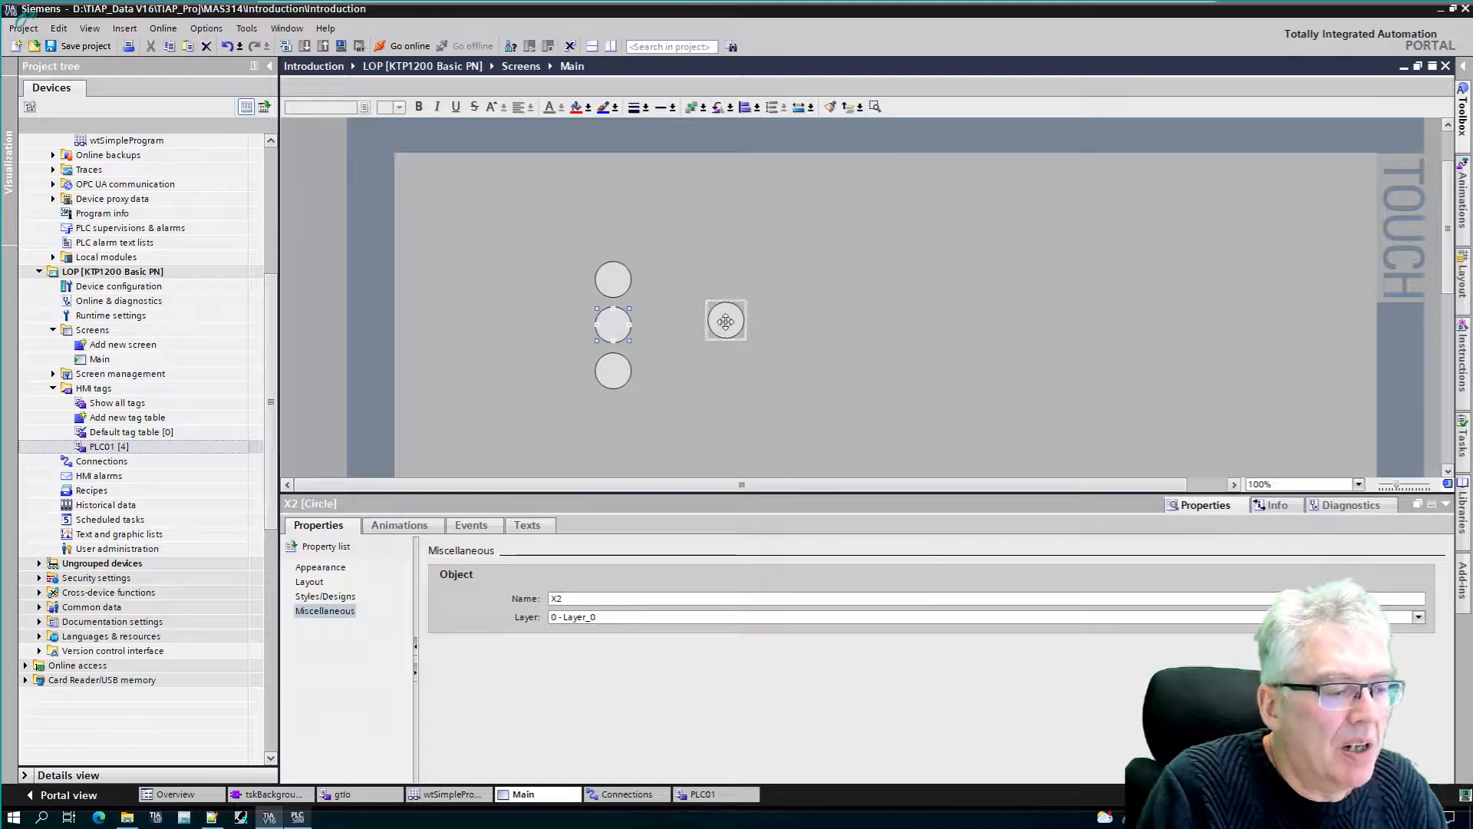
left_click(757, 108)
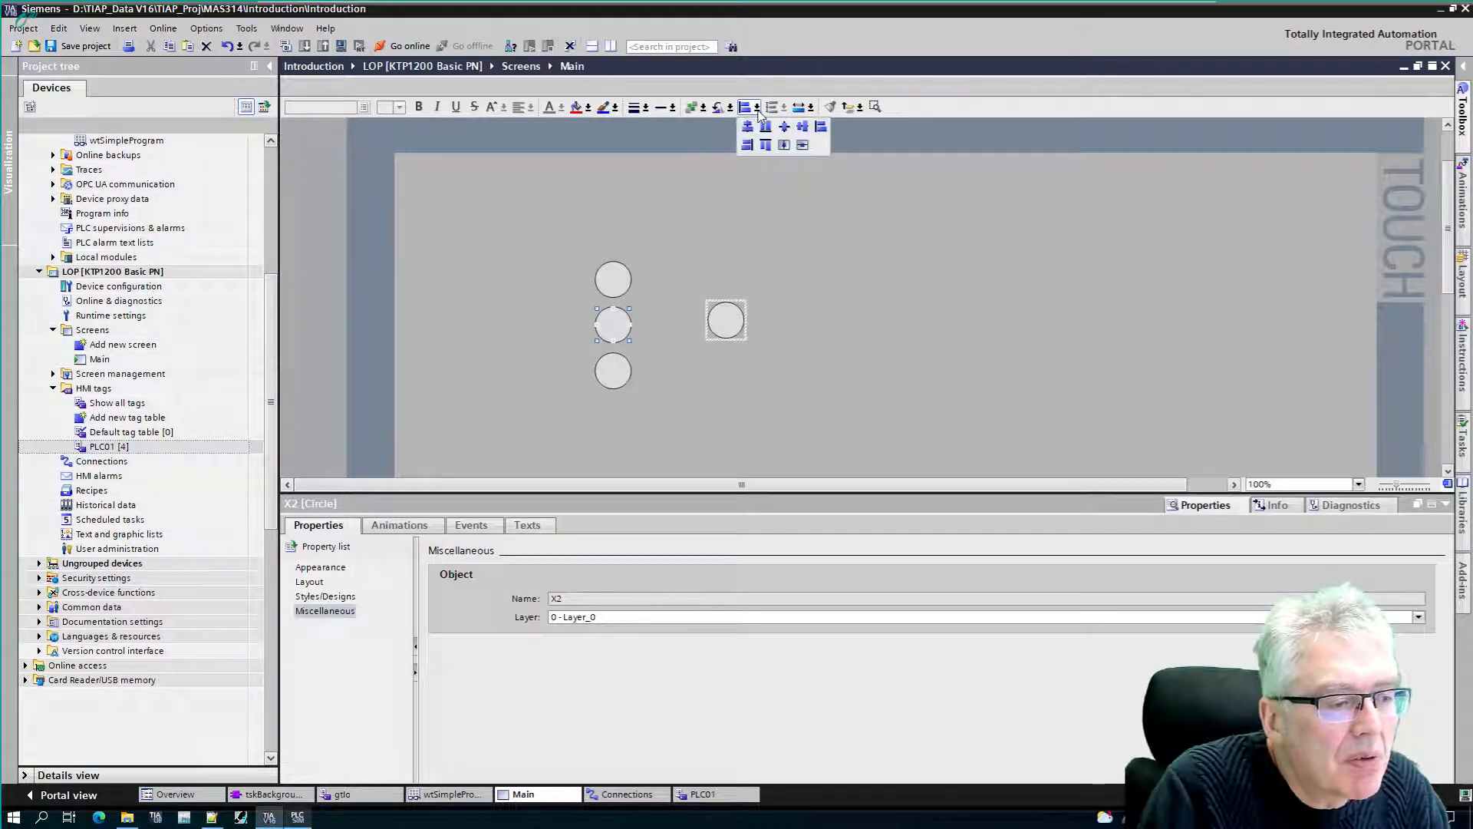
left_click(765, 127)
left_click(786, 407)
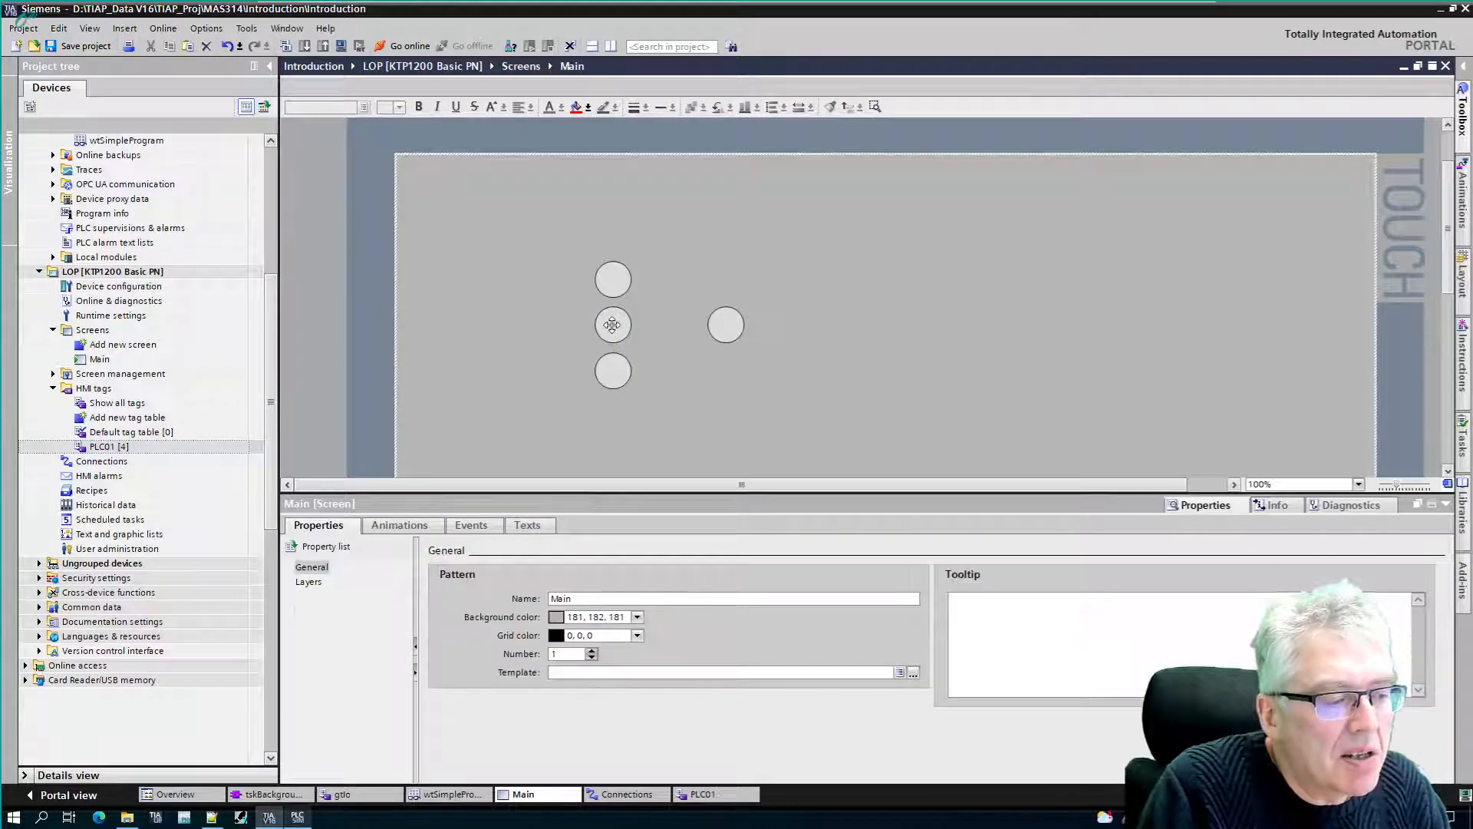
left_click(613, 325)
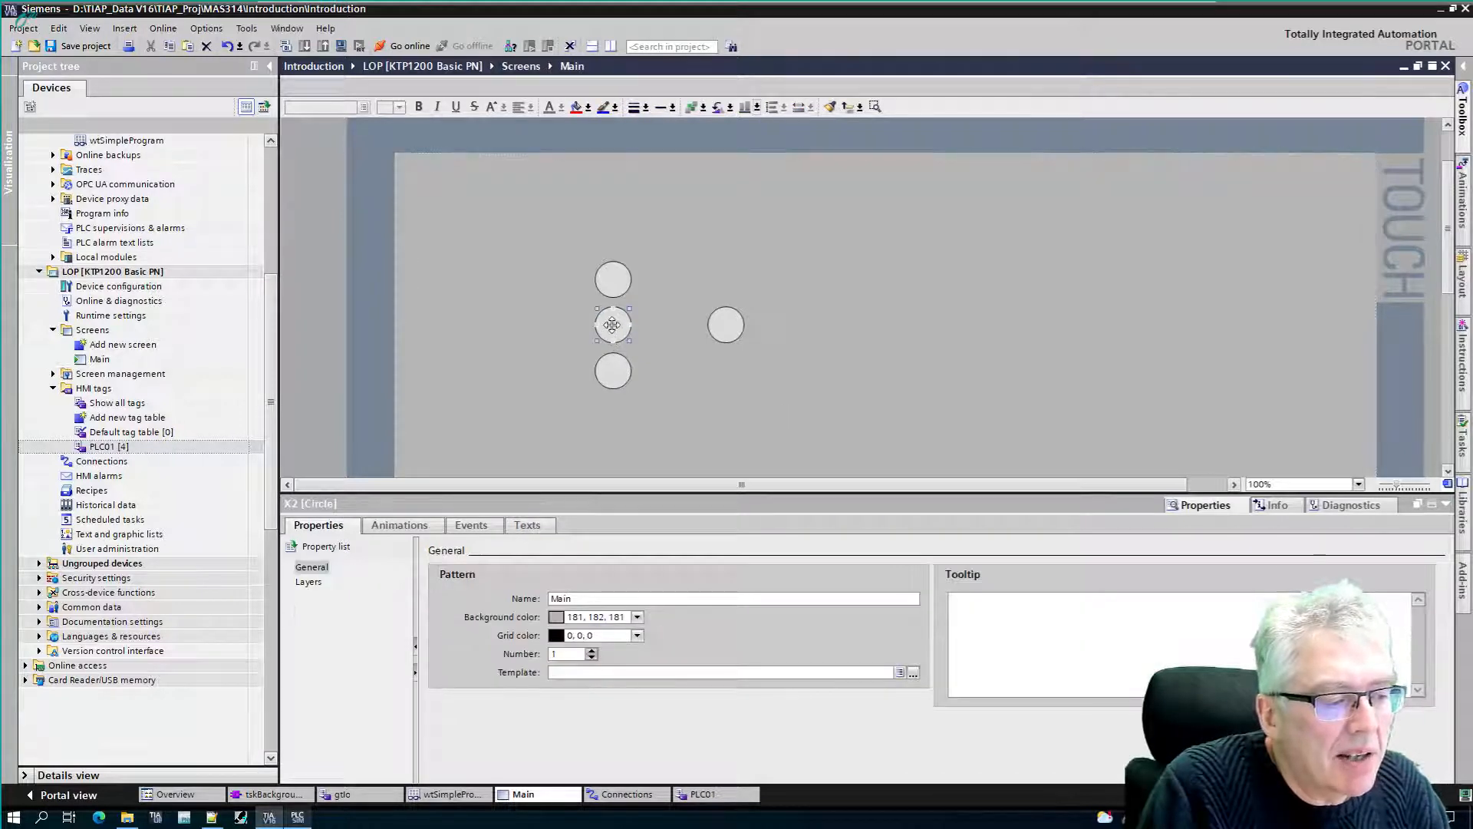
left_click(735, 325)
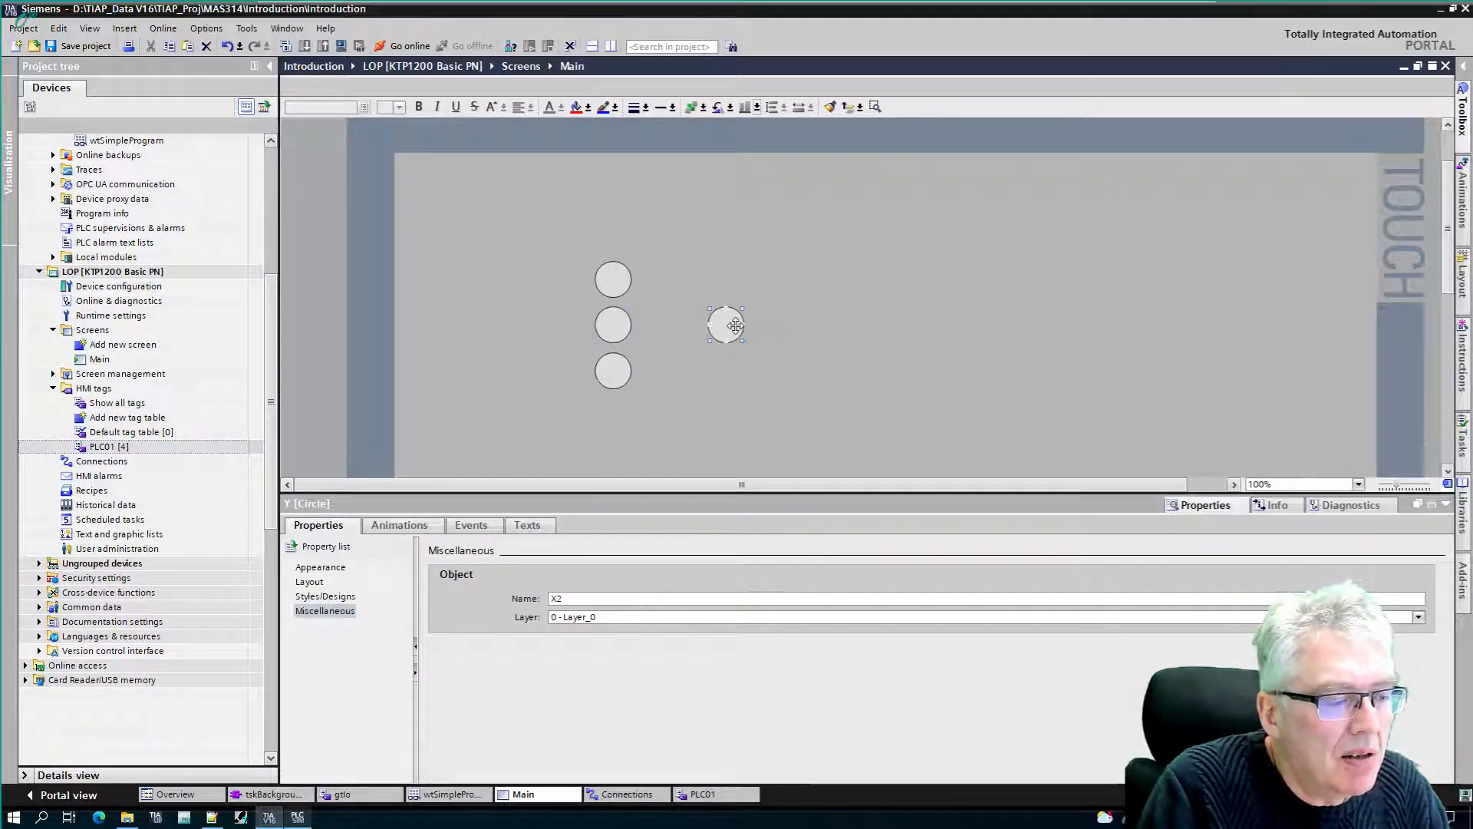
left_click(617, 326)
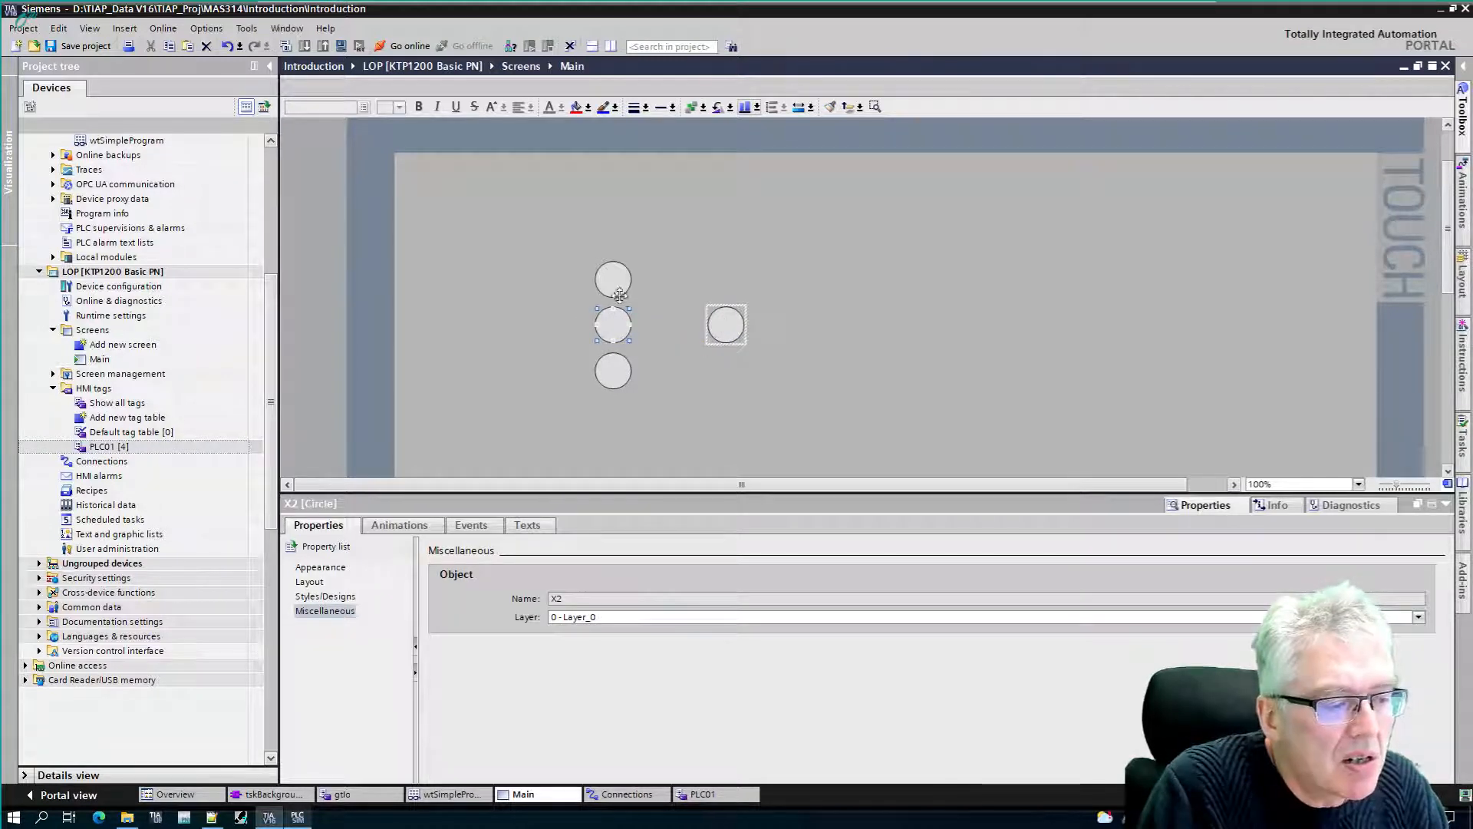
left_click(725, 413)
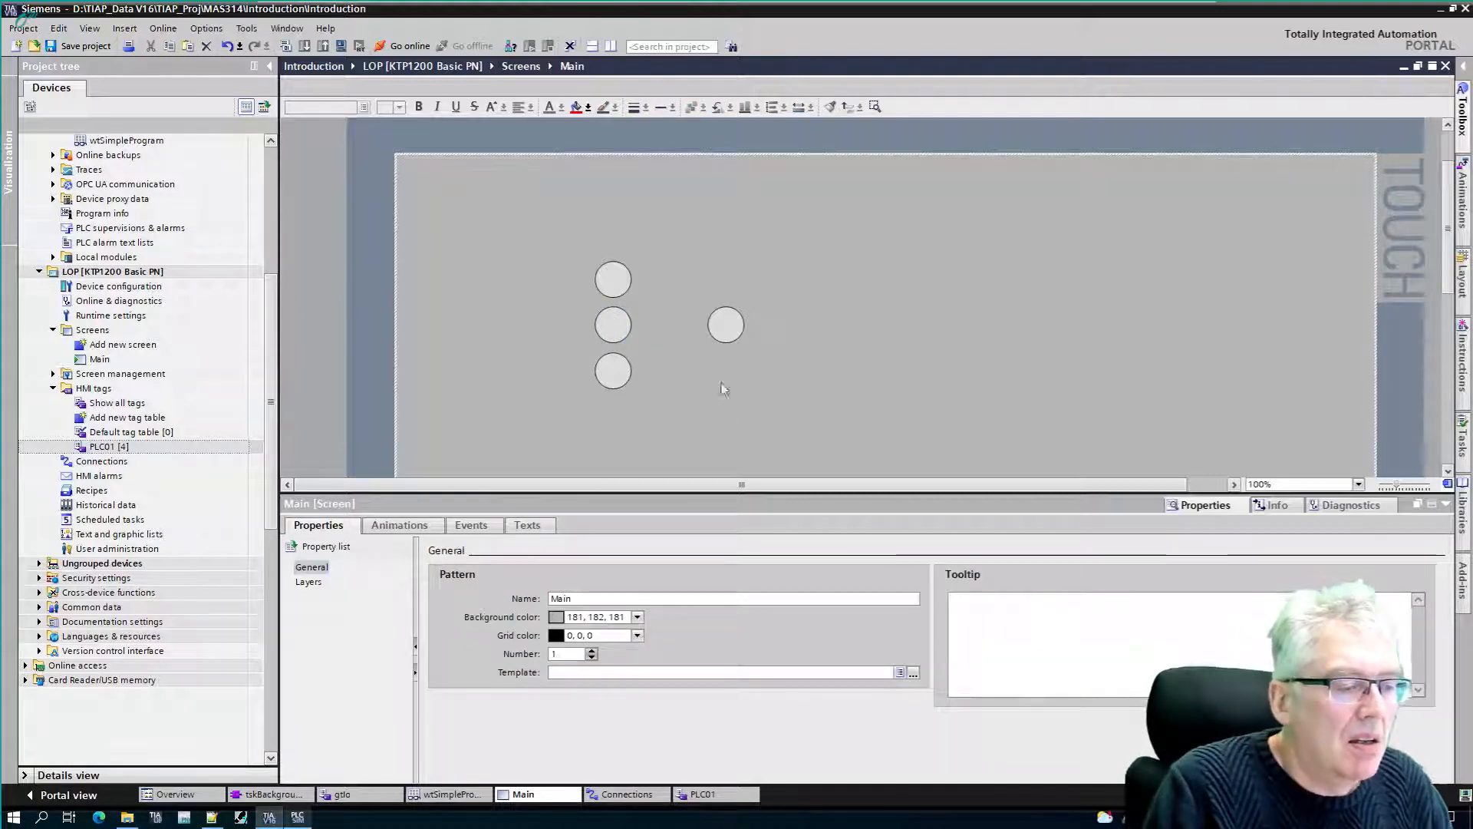
Step: Look through the Y circle's property categories: Appearance, Layout, Styles/Designs and Miscellaneous
left_click(725, 325)
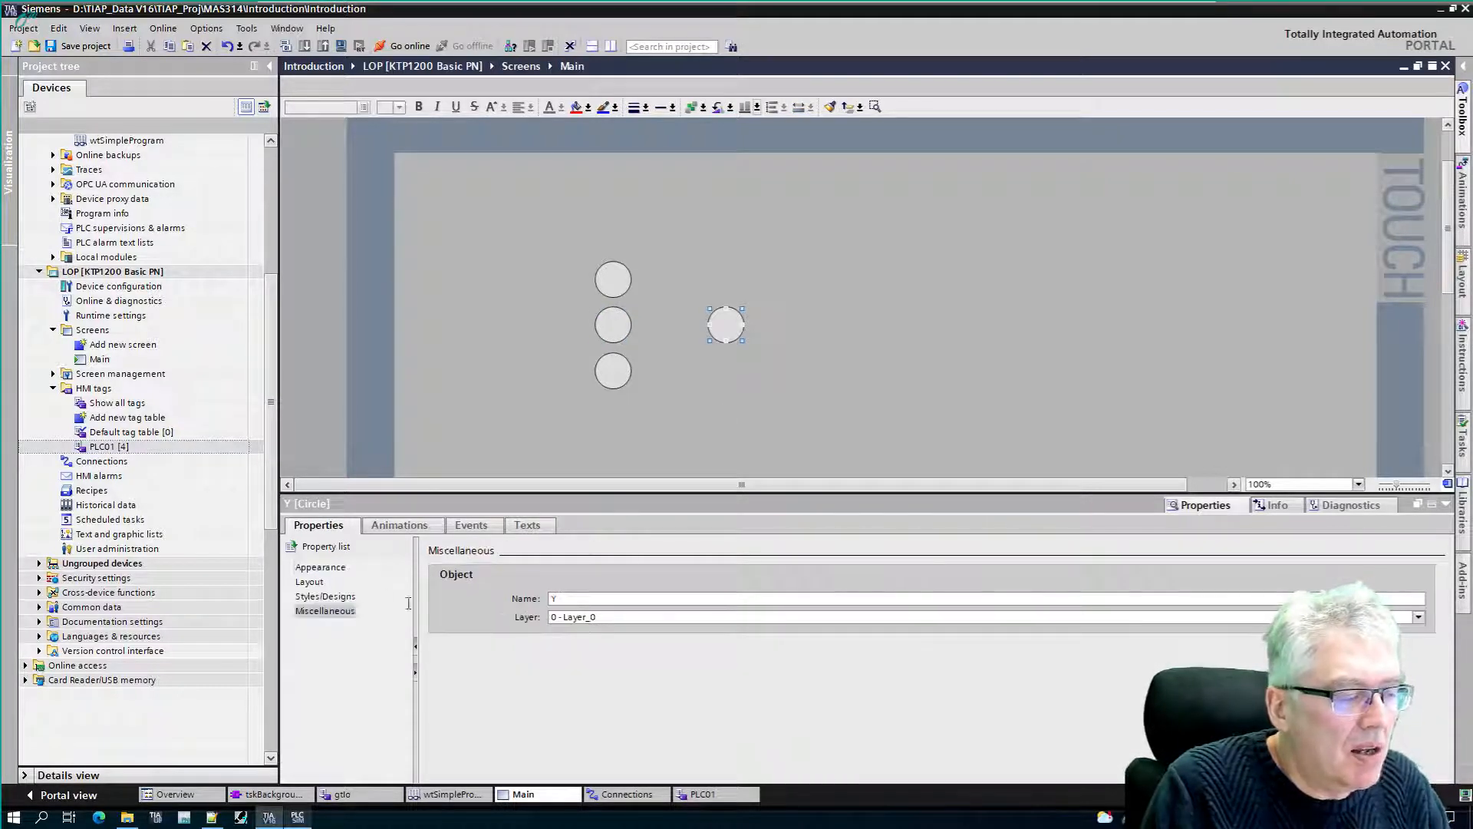
left_click(327, 568)
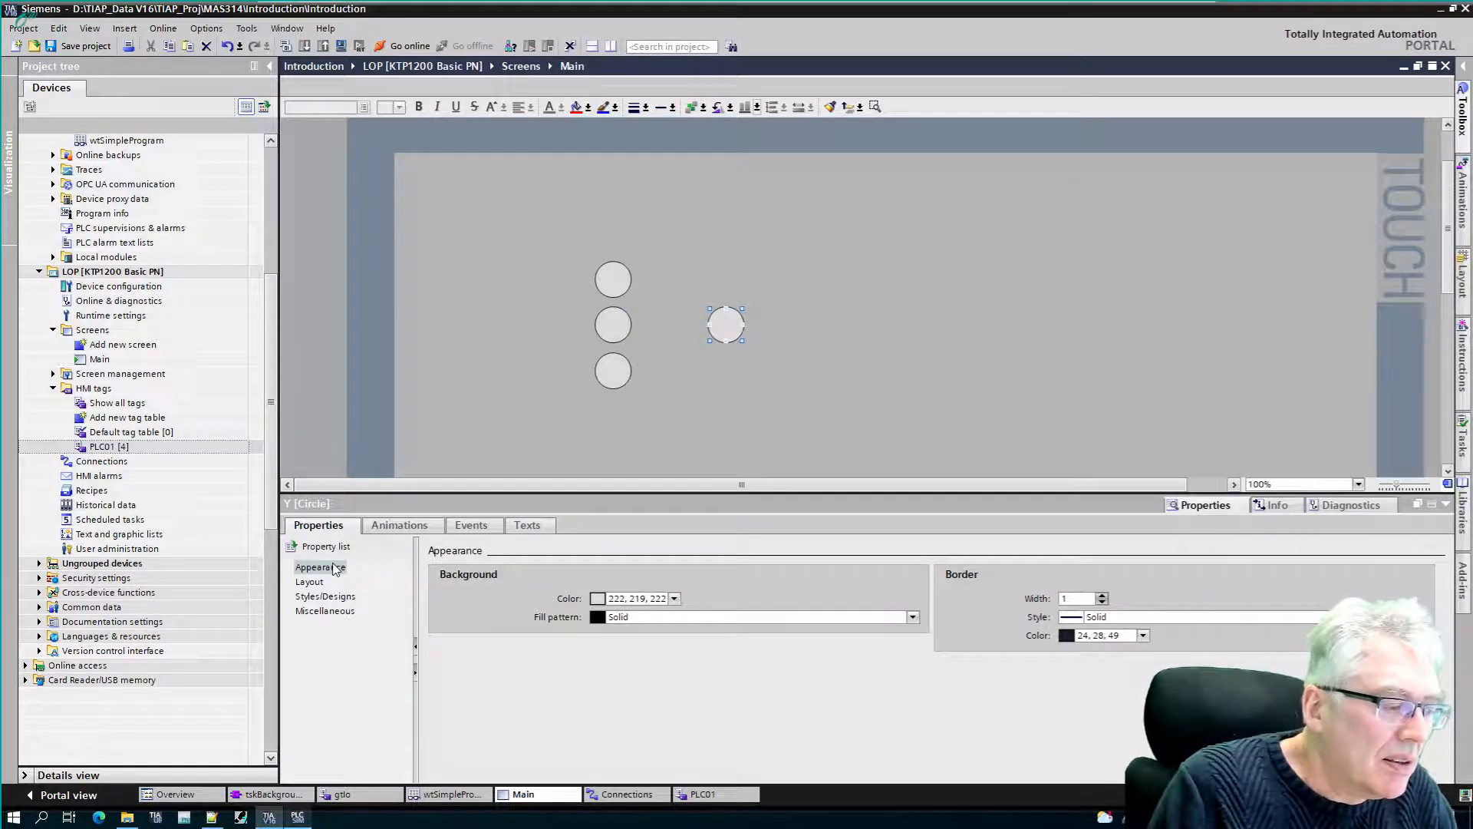
left_click(316, 584)
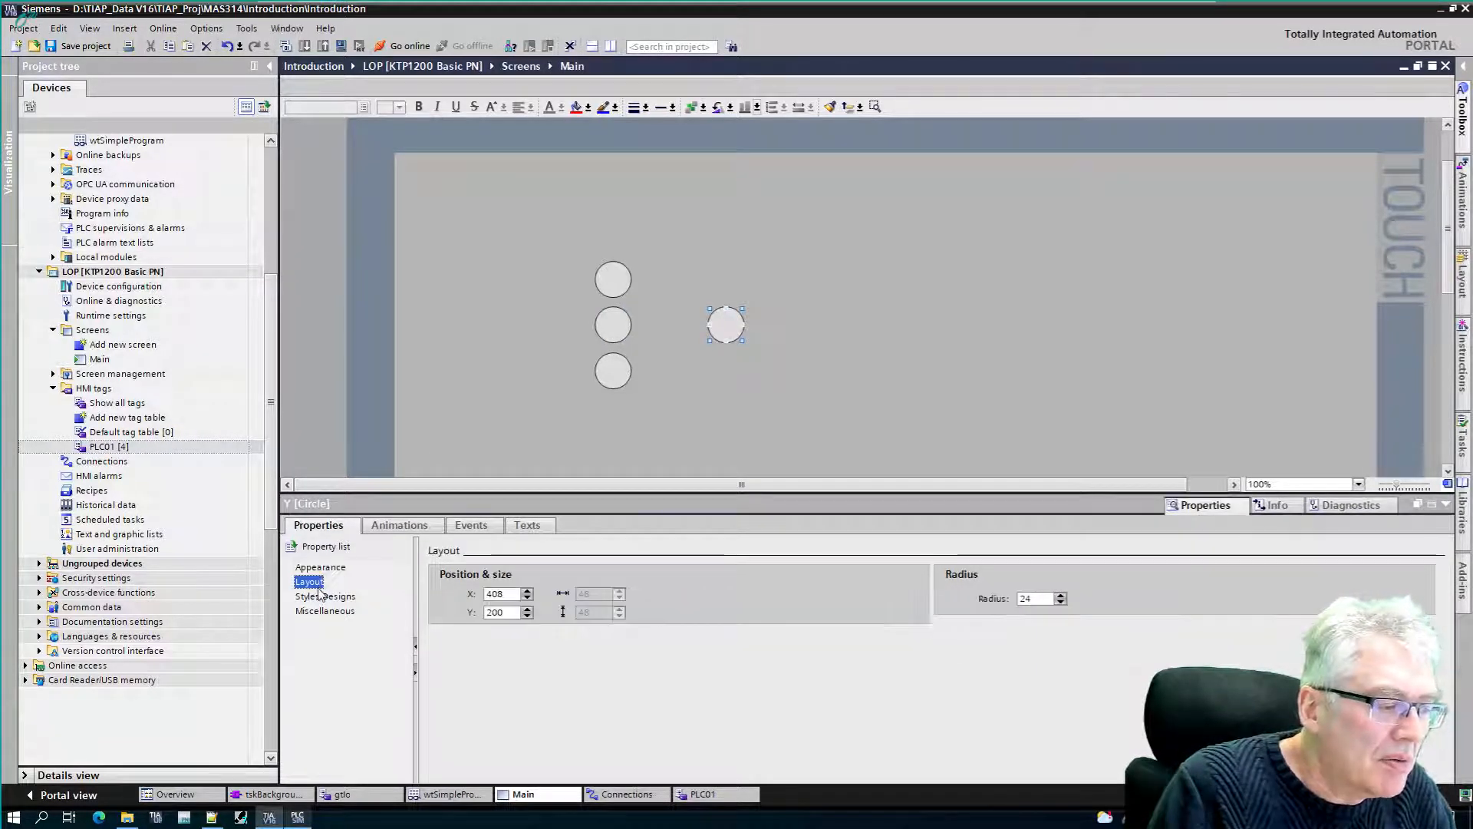
left_click(319, 596)
left_click(320, 610)
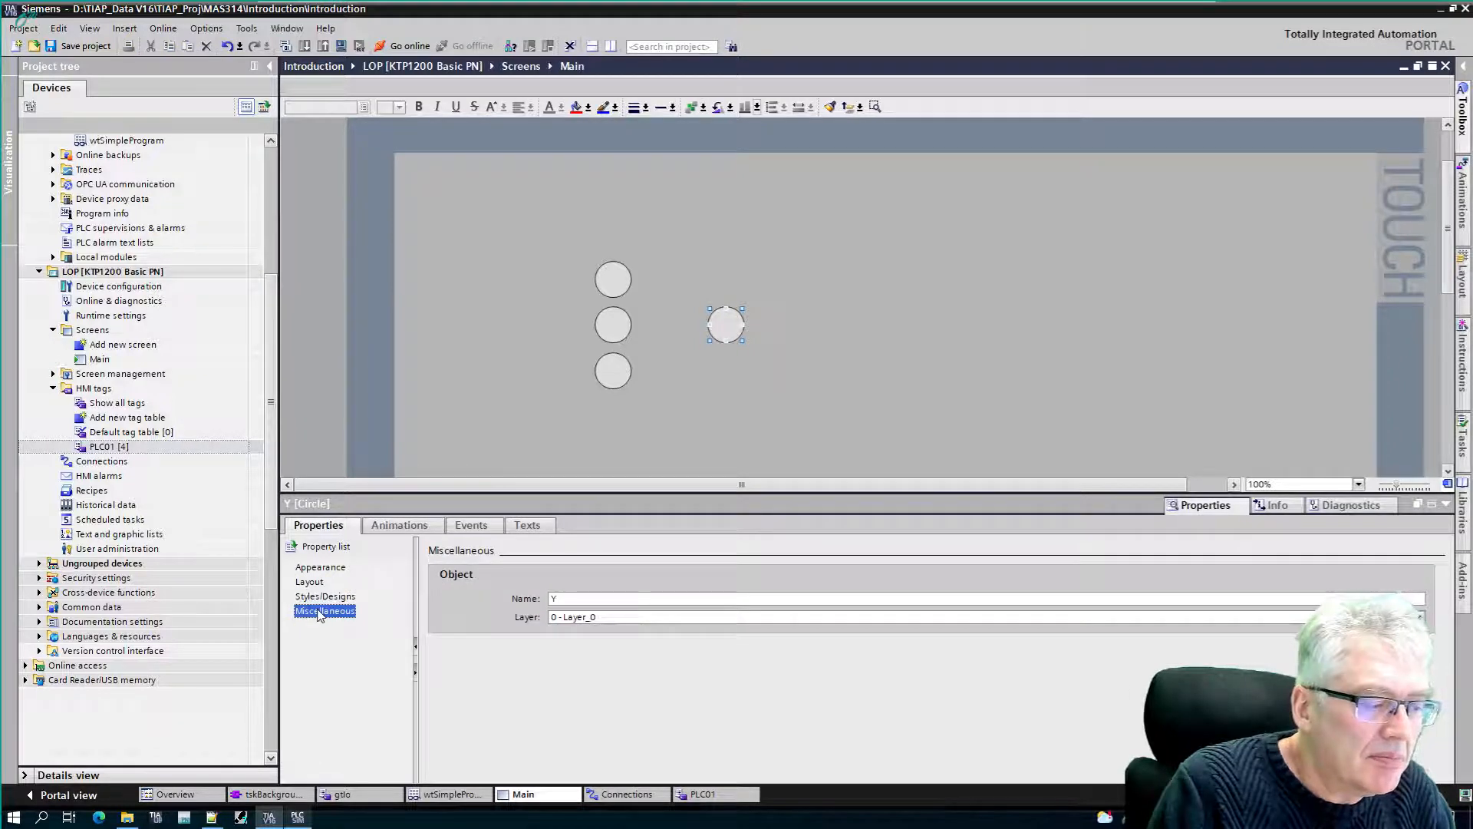
left_click(319, 596)
left_click(316, 582)
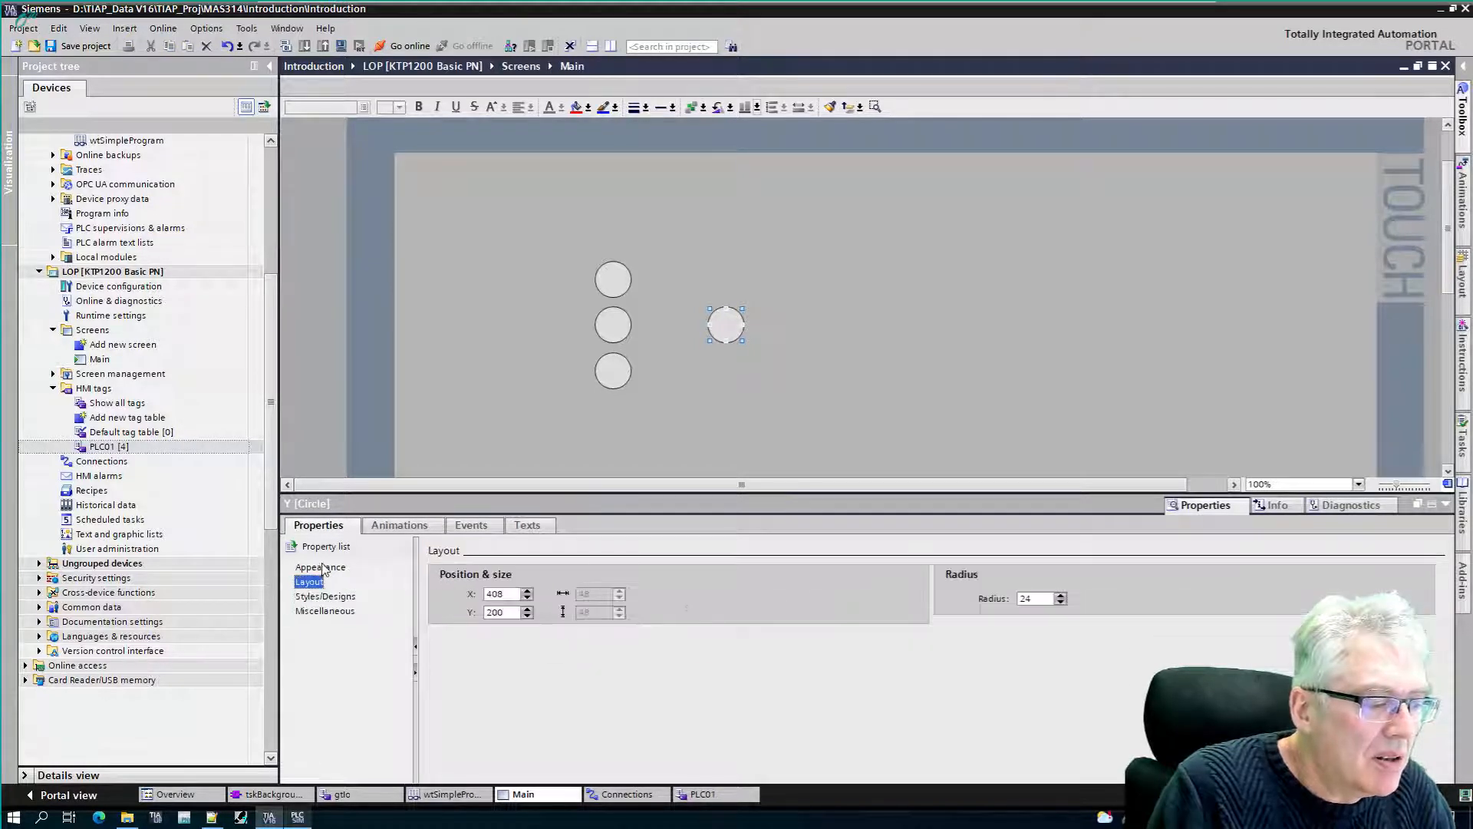
left_click(323, 568)
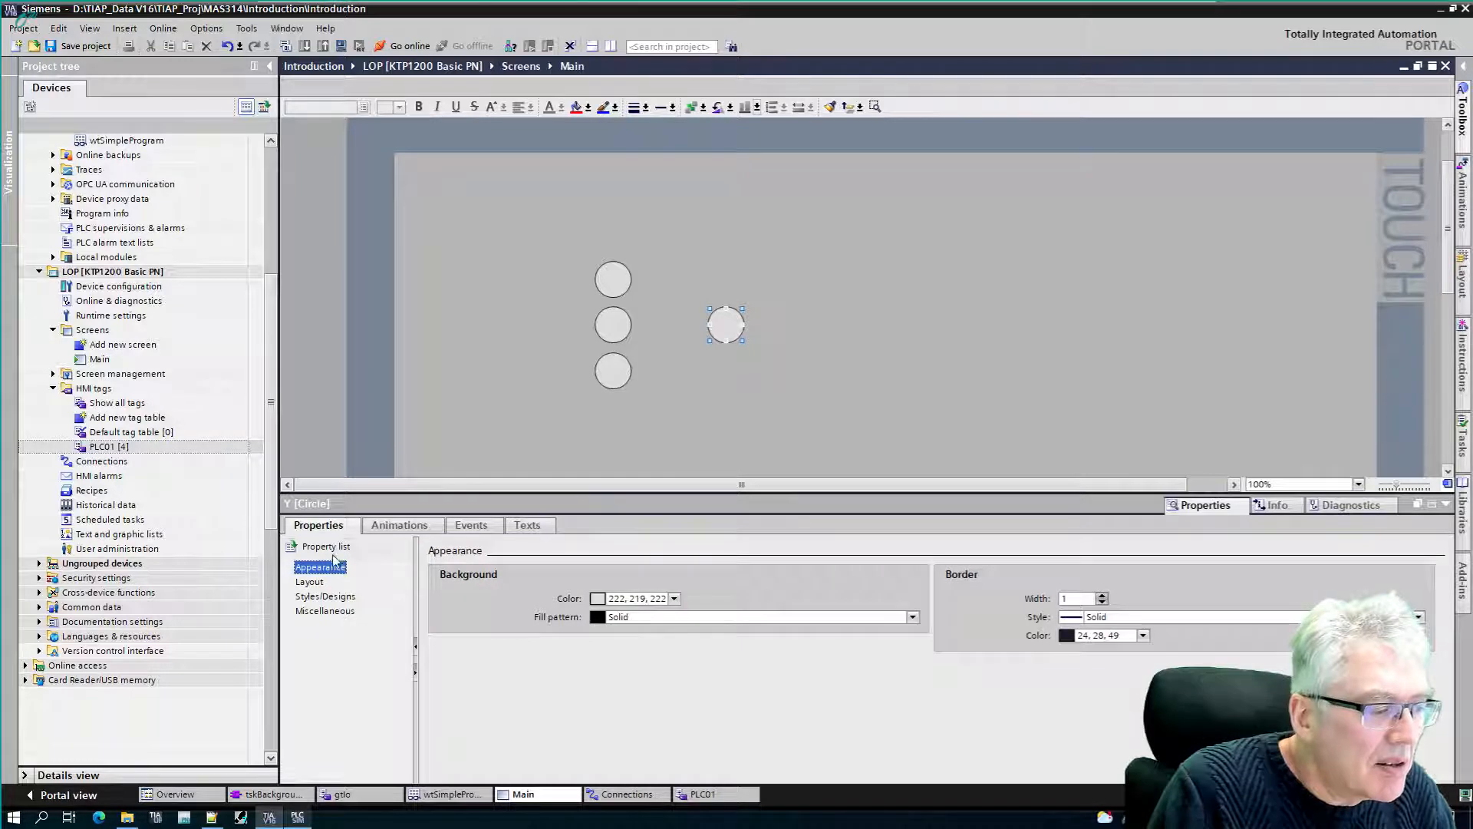
Step: Review the X1 circle's static appearance properties and its Appearance animation
left_click(602, 271)
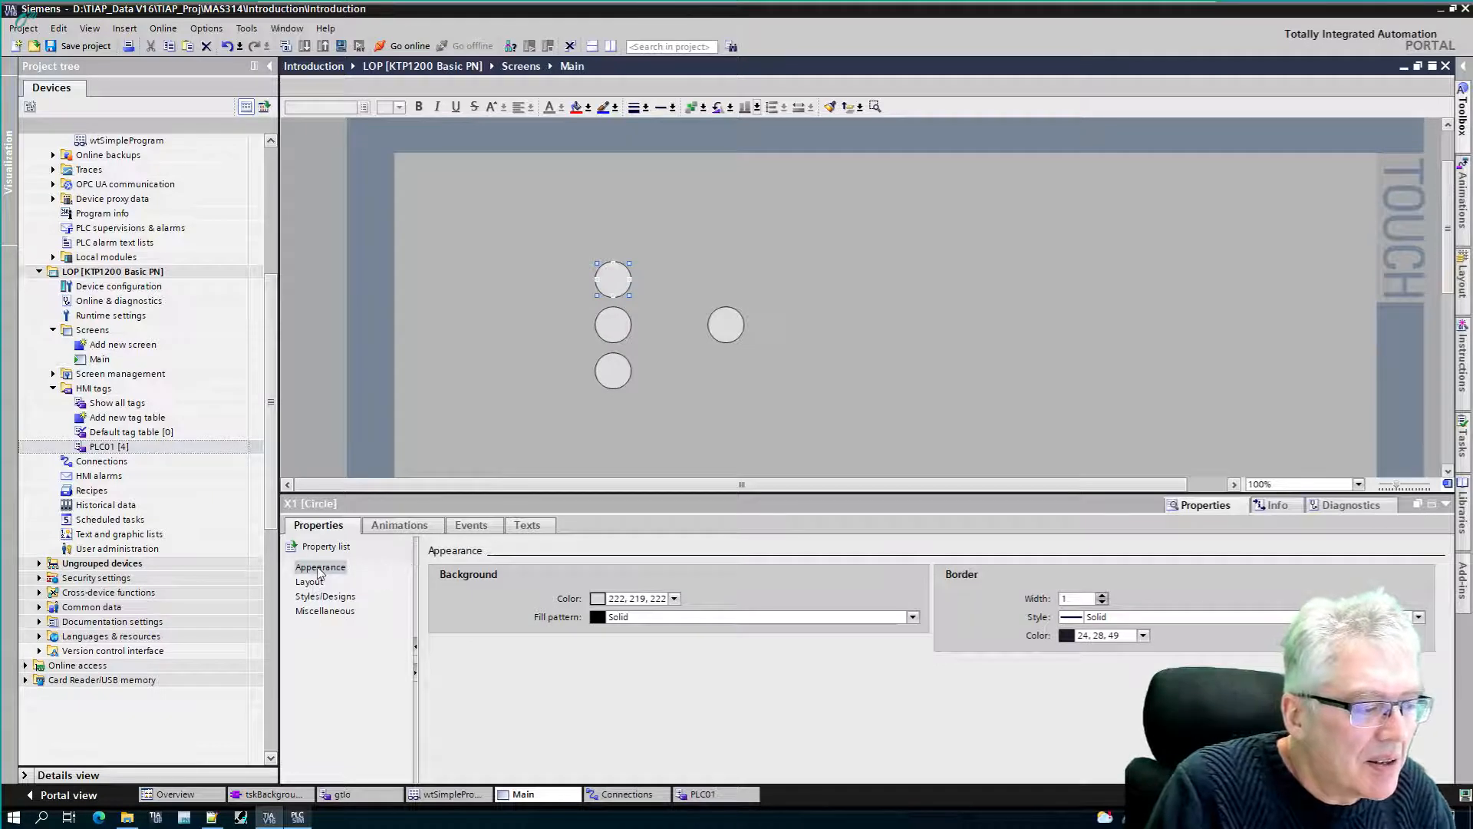
left_click(399, 525)
left_click(332, 528)
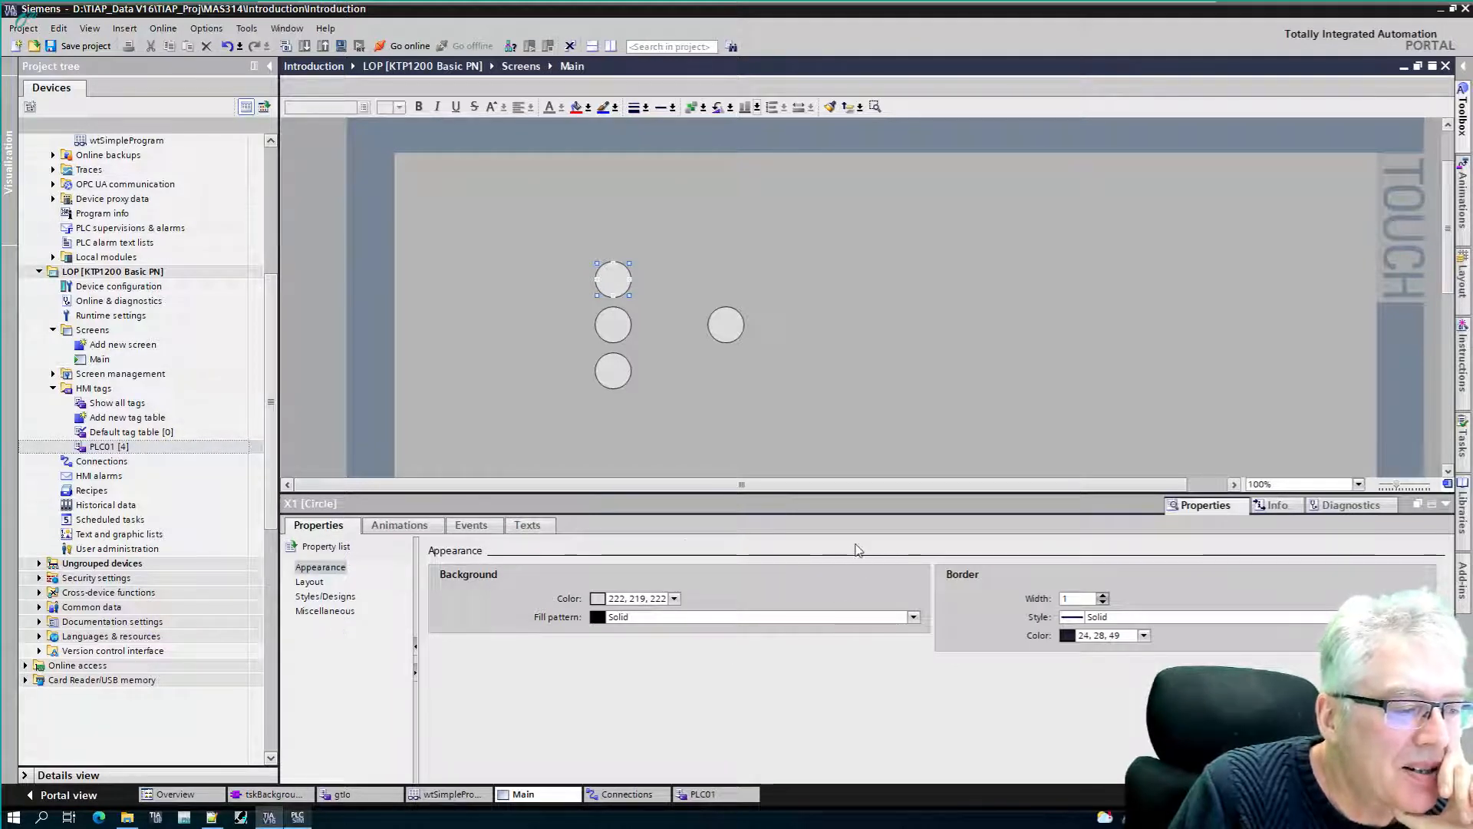
left_click(394, 528)
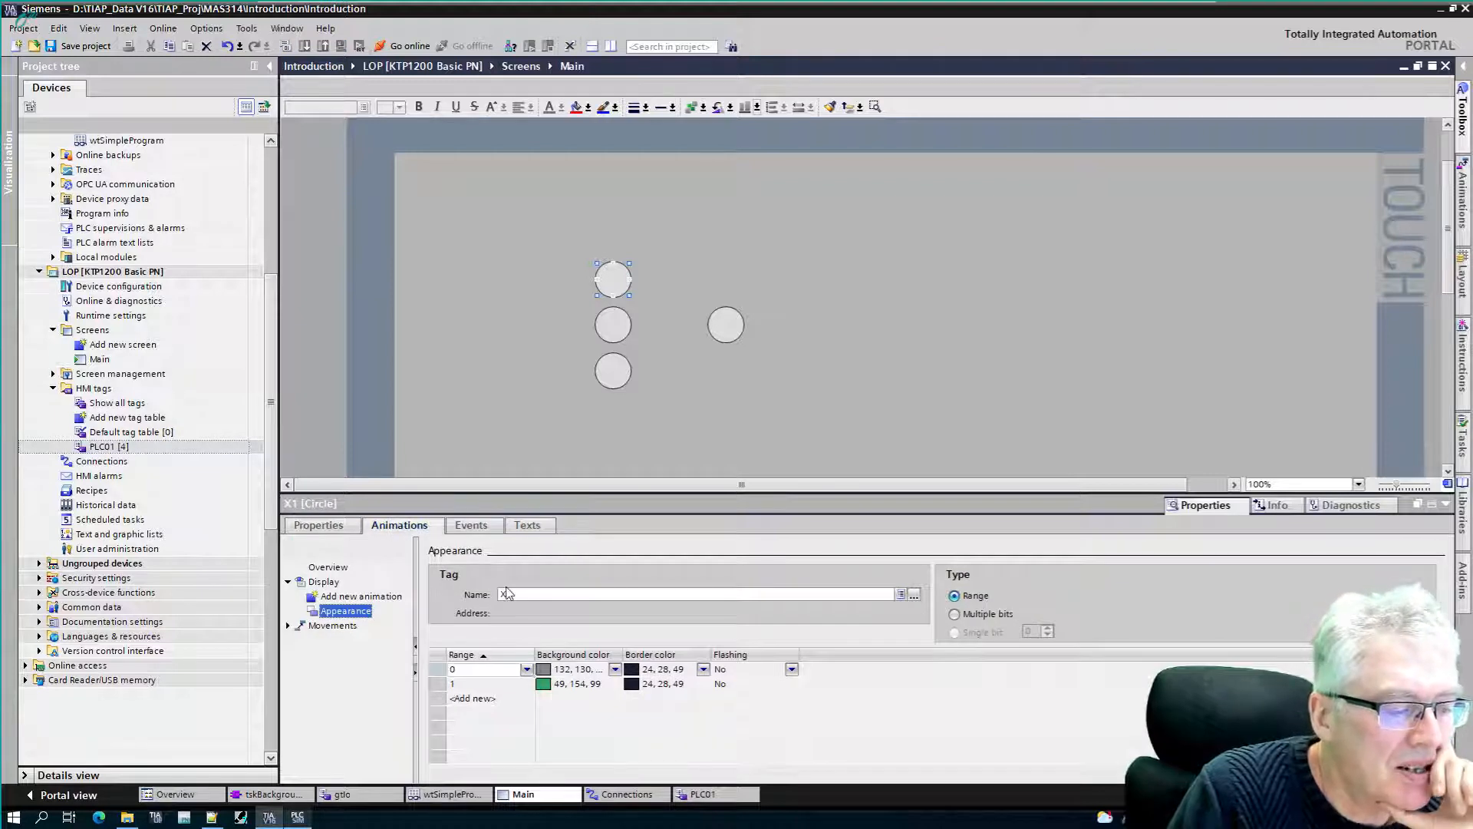
Step: Set the tag of the Y circle's Appearance animation to Y
left_click(735, 328)
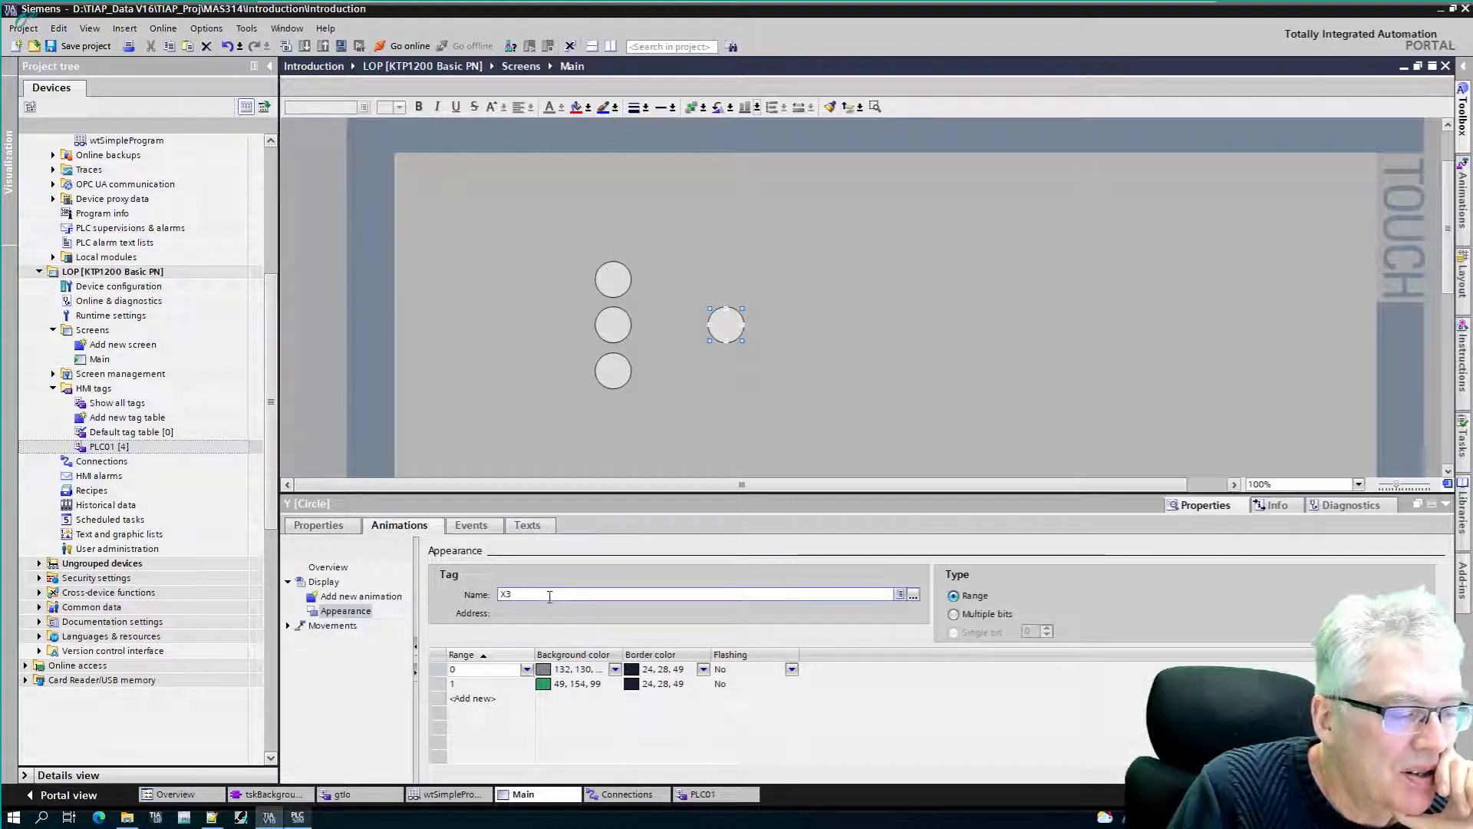
left_click_drag(549, 596, 470, 597)
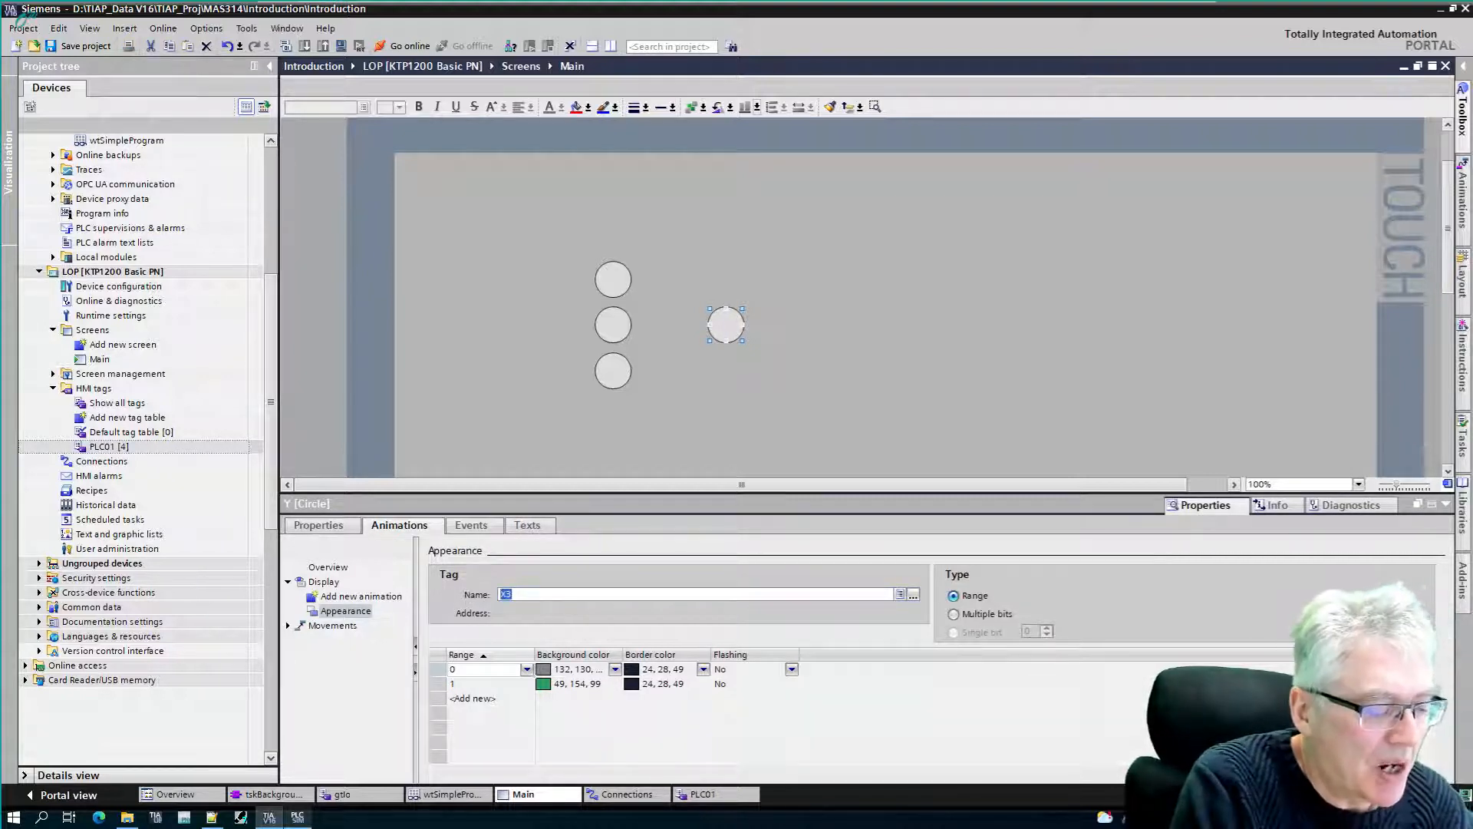
type("Y")
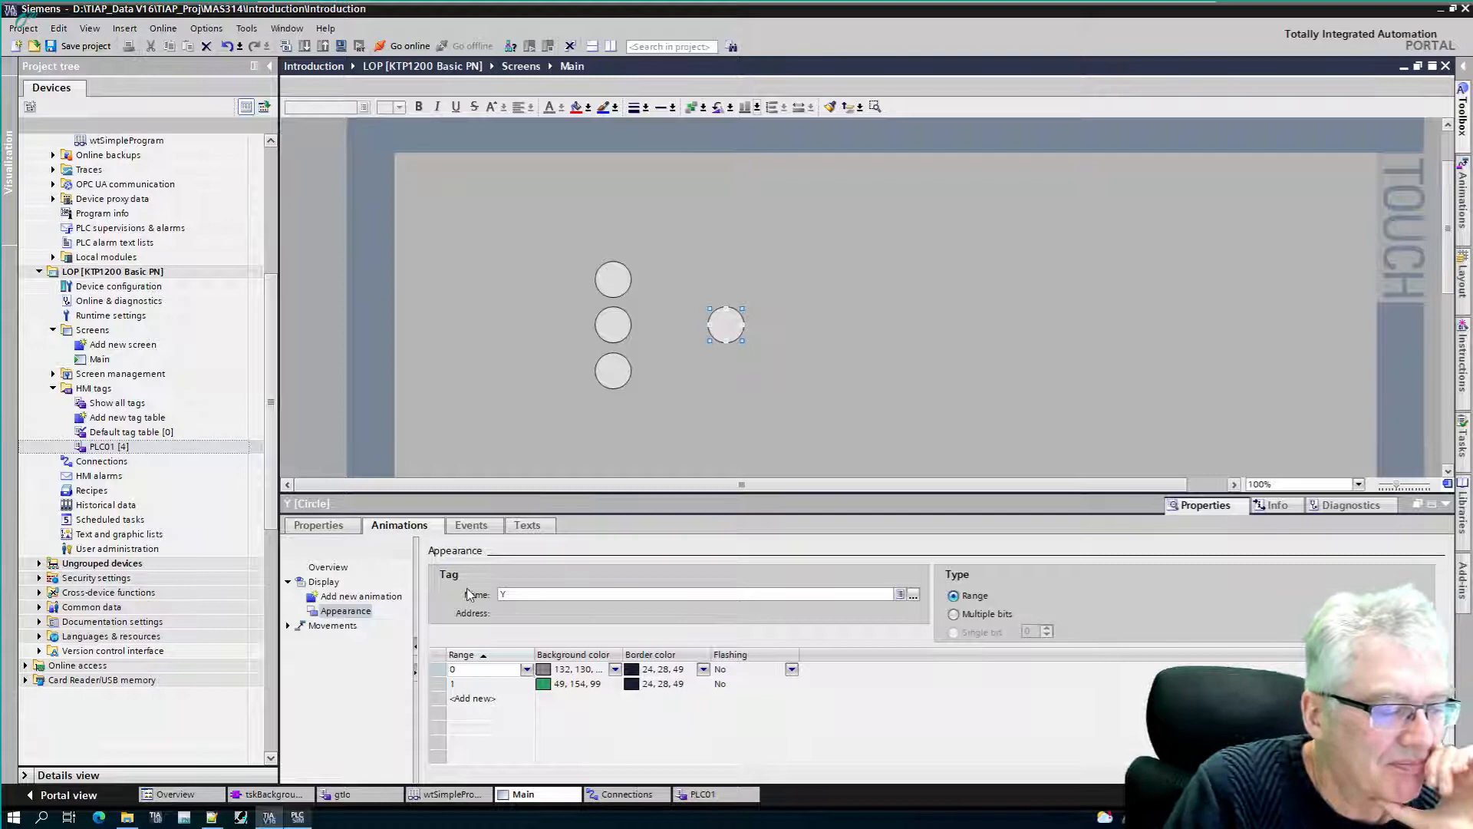
left_click(510, 329)
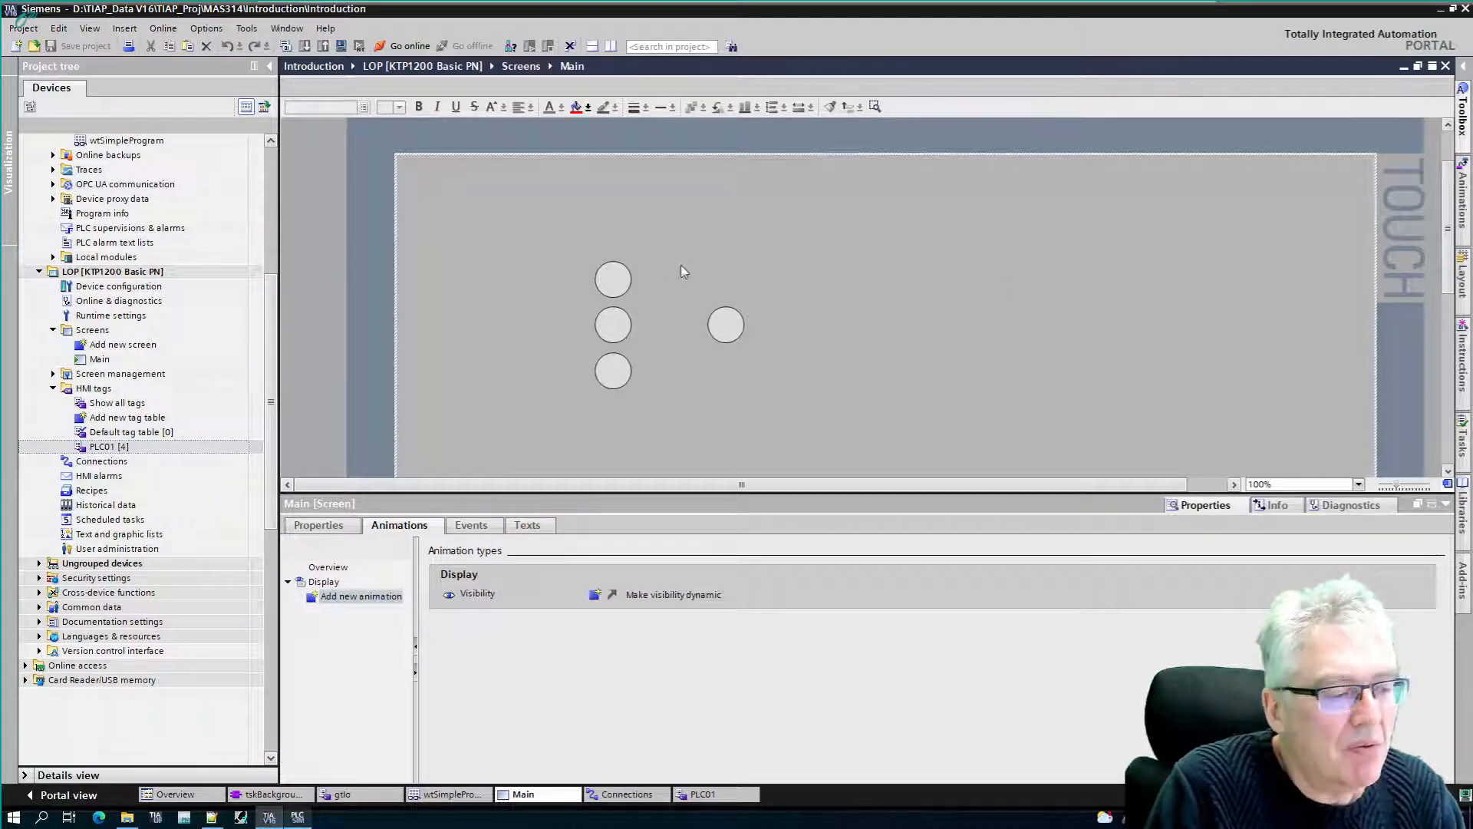
Step: Compile the HMI configuration and start the simulation of the LOP panel
left_click(287, 48)
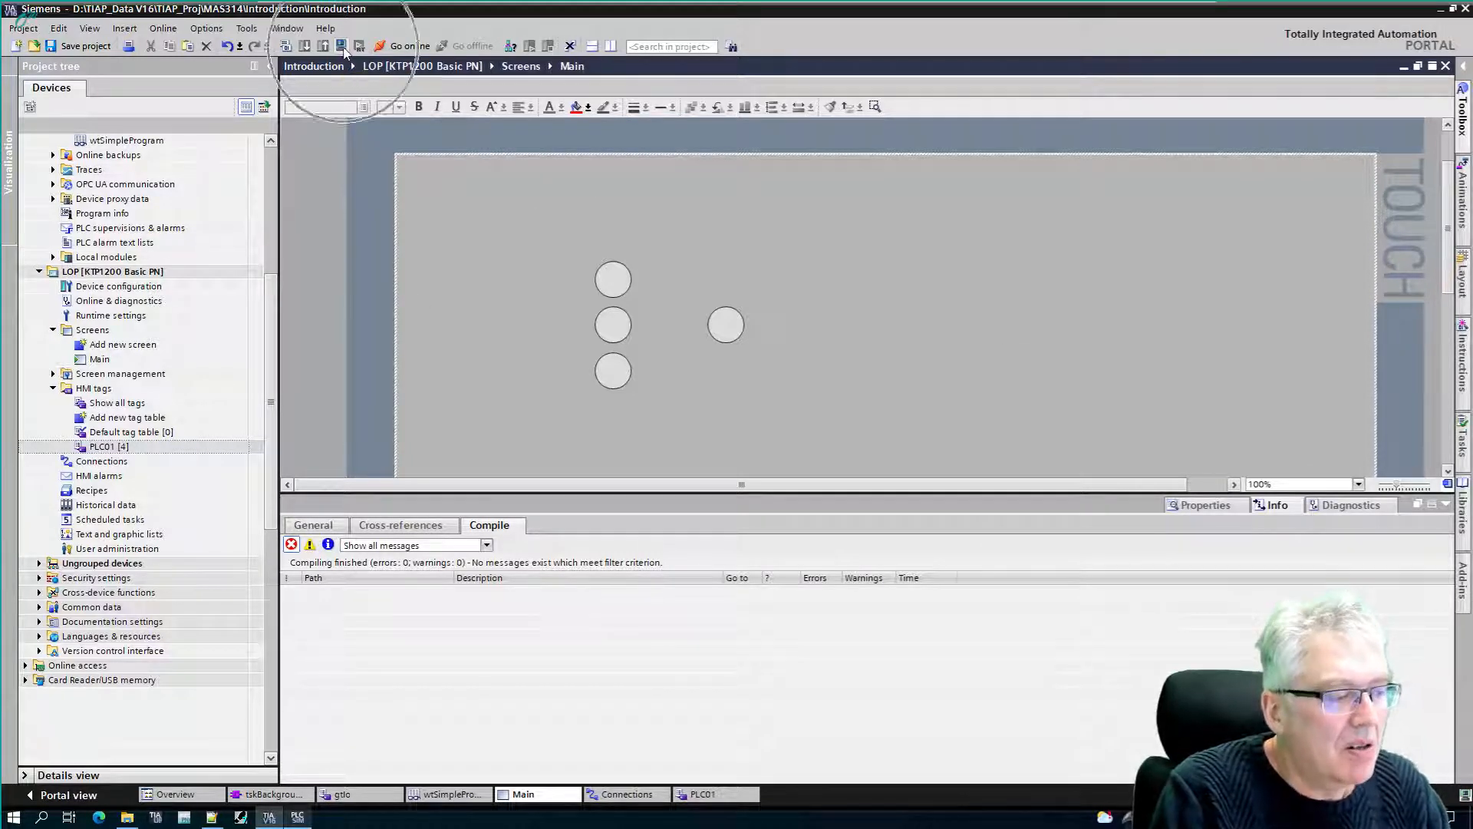
left_click(89, 274)
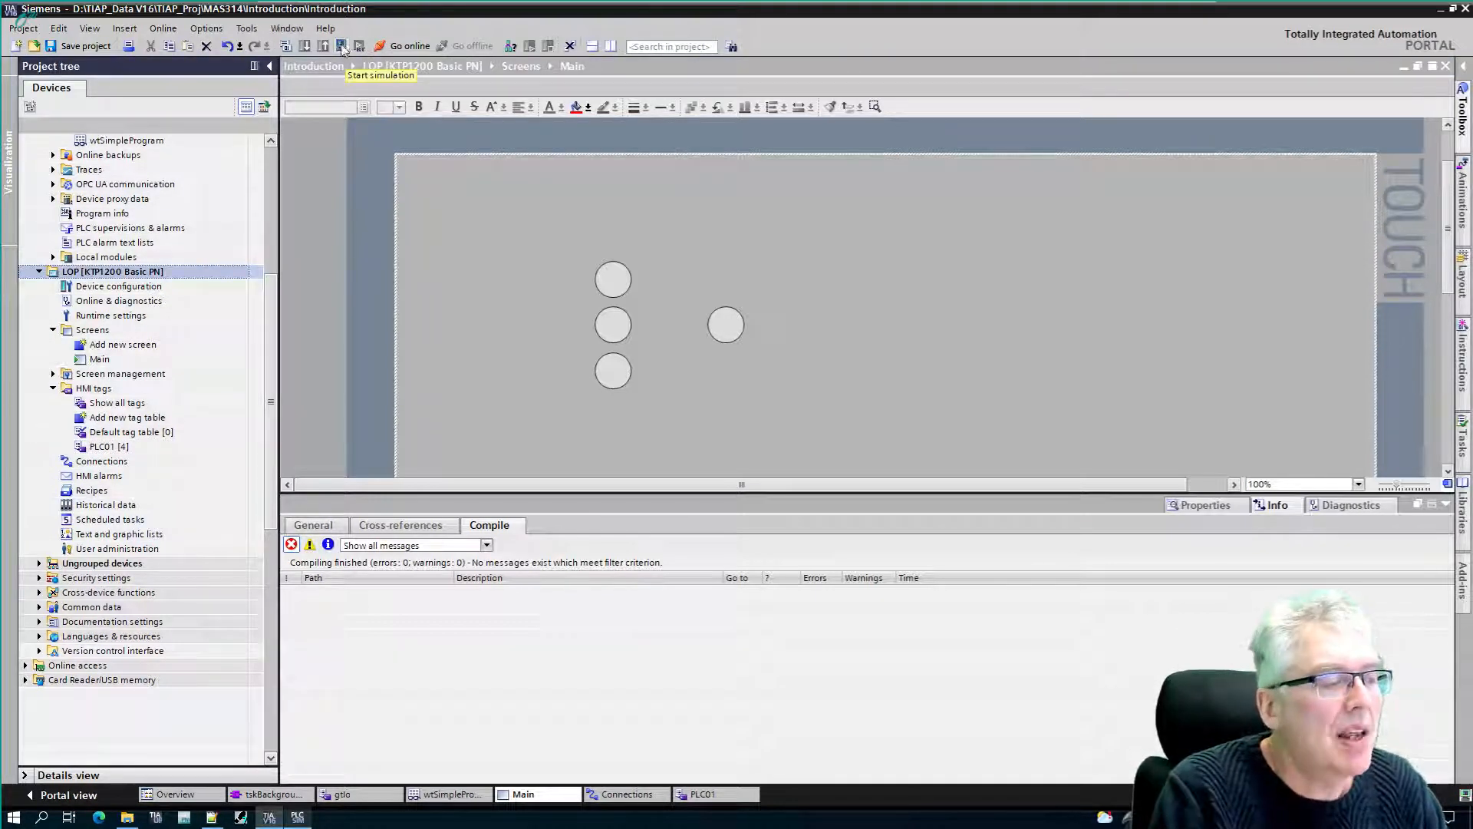
scroll(264, 330, "up", 7)
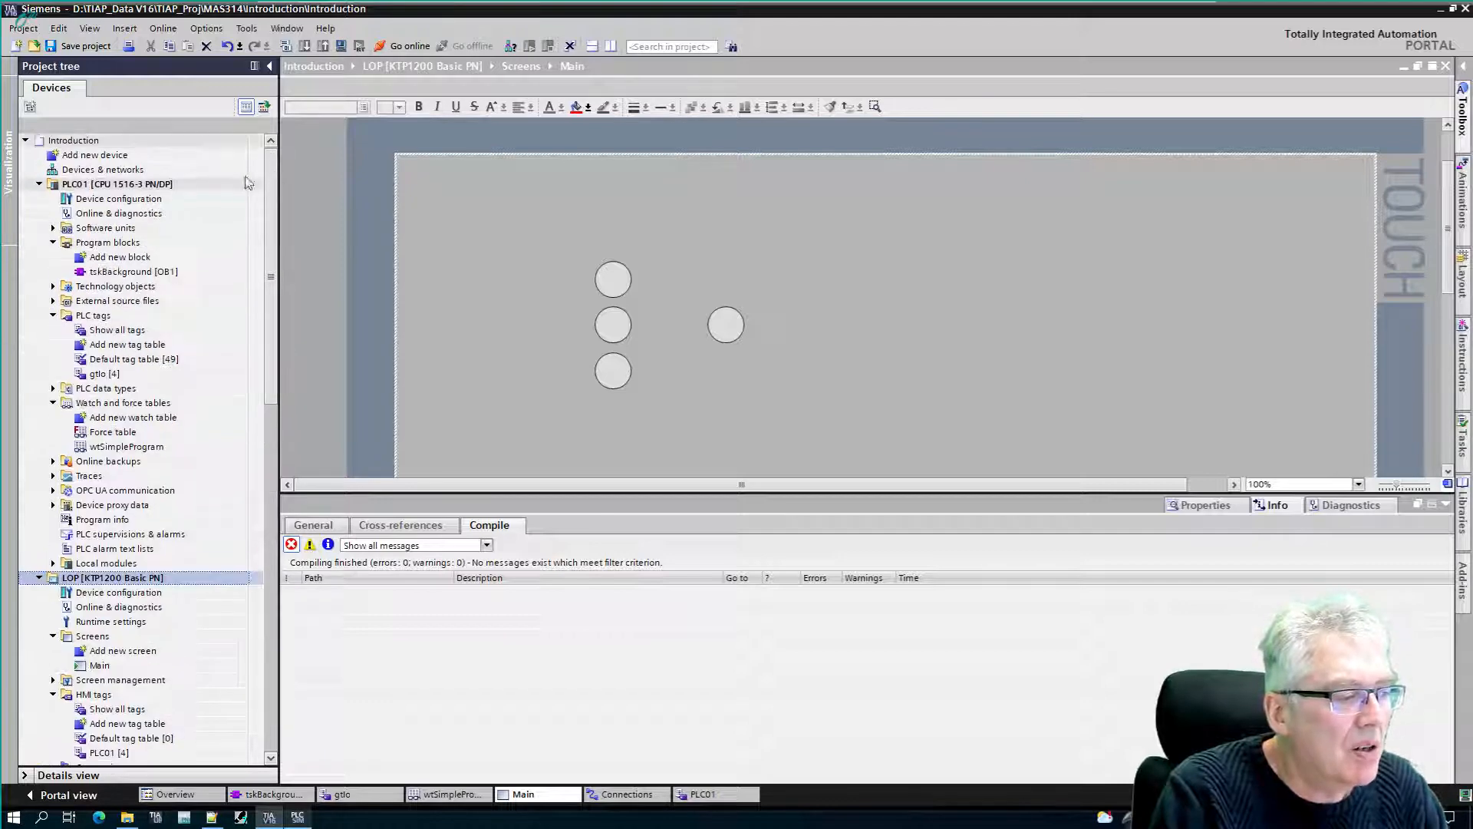
left_click(248, 183)
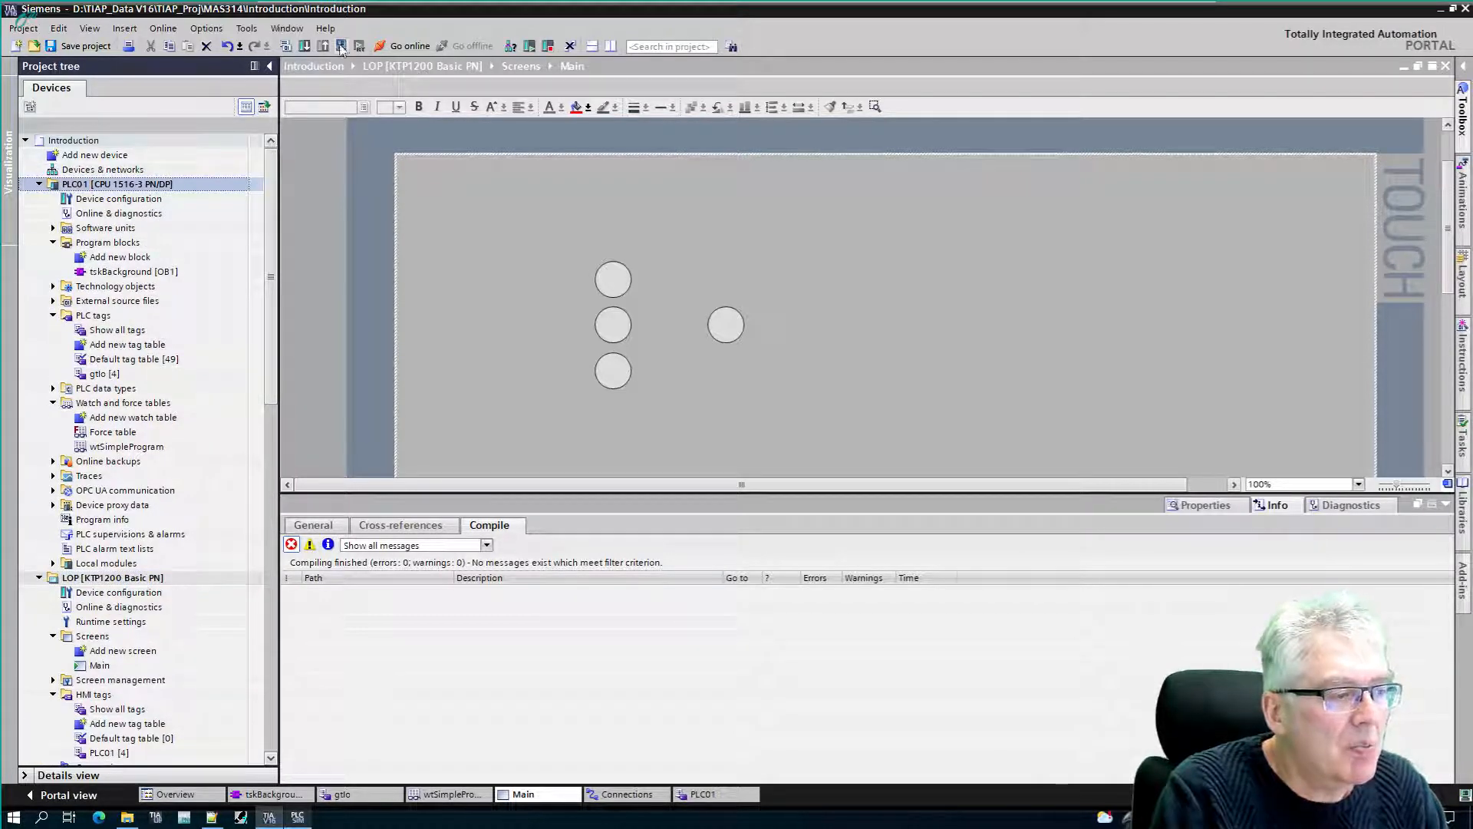
scroll(260, 349, "down", 3)
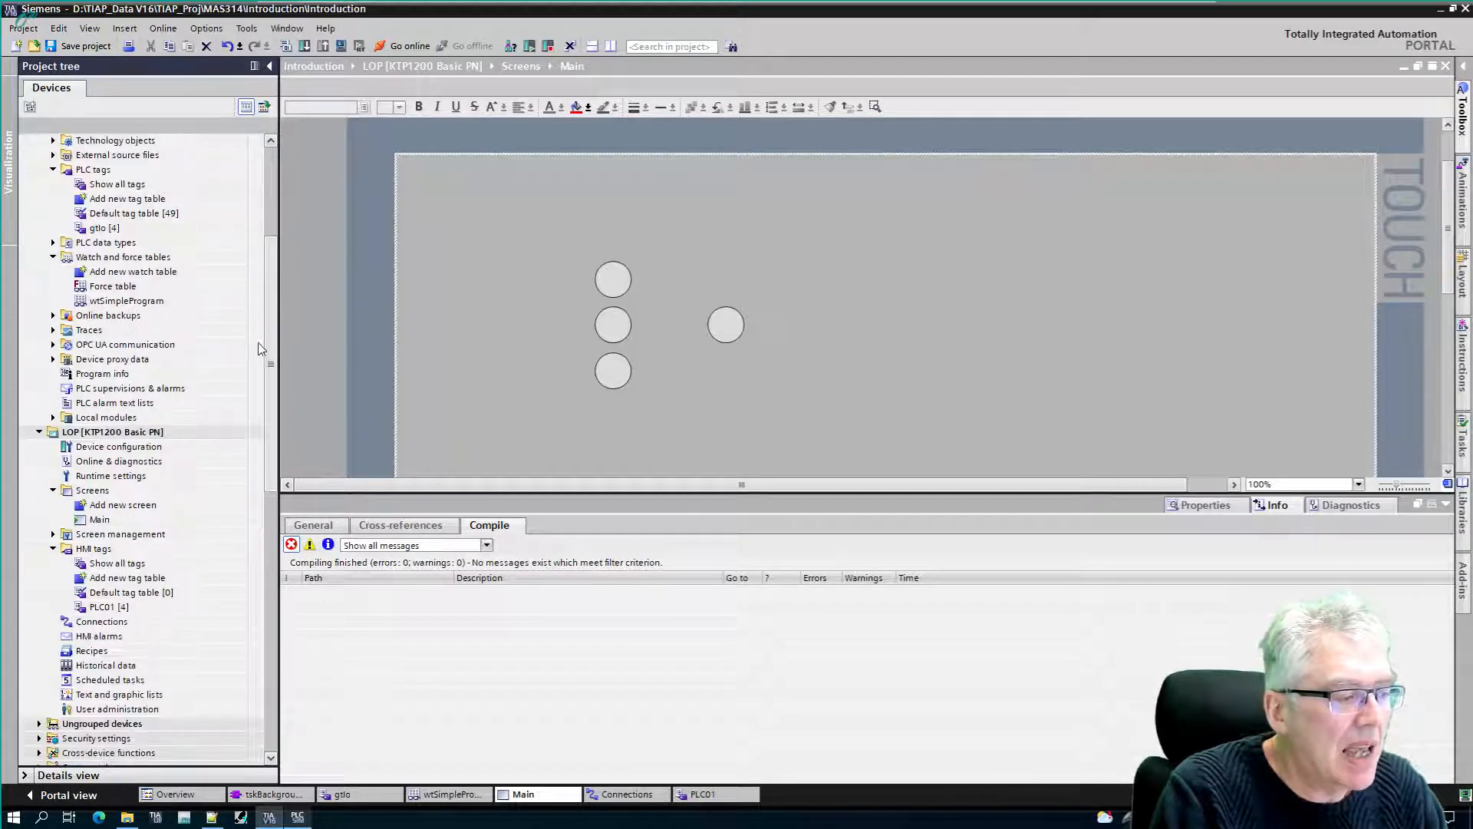
scroll(261, 353, "down", 3)
left_click(116, 286)
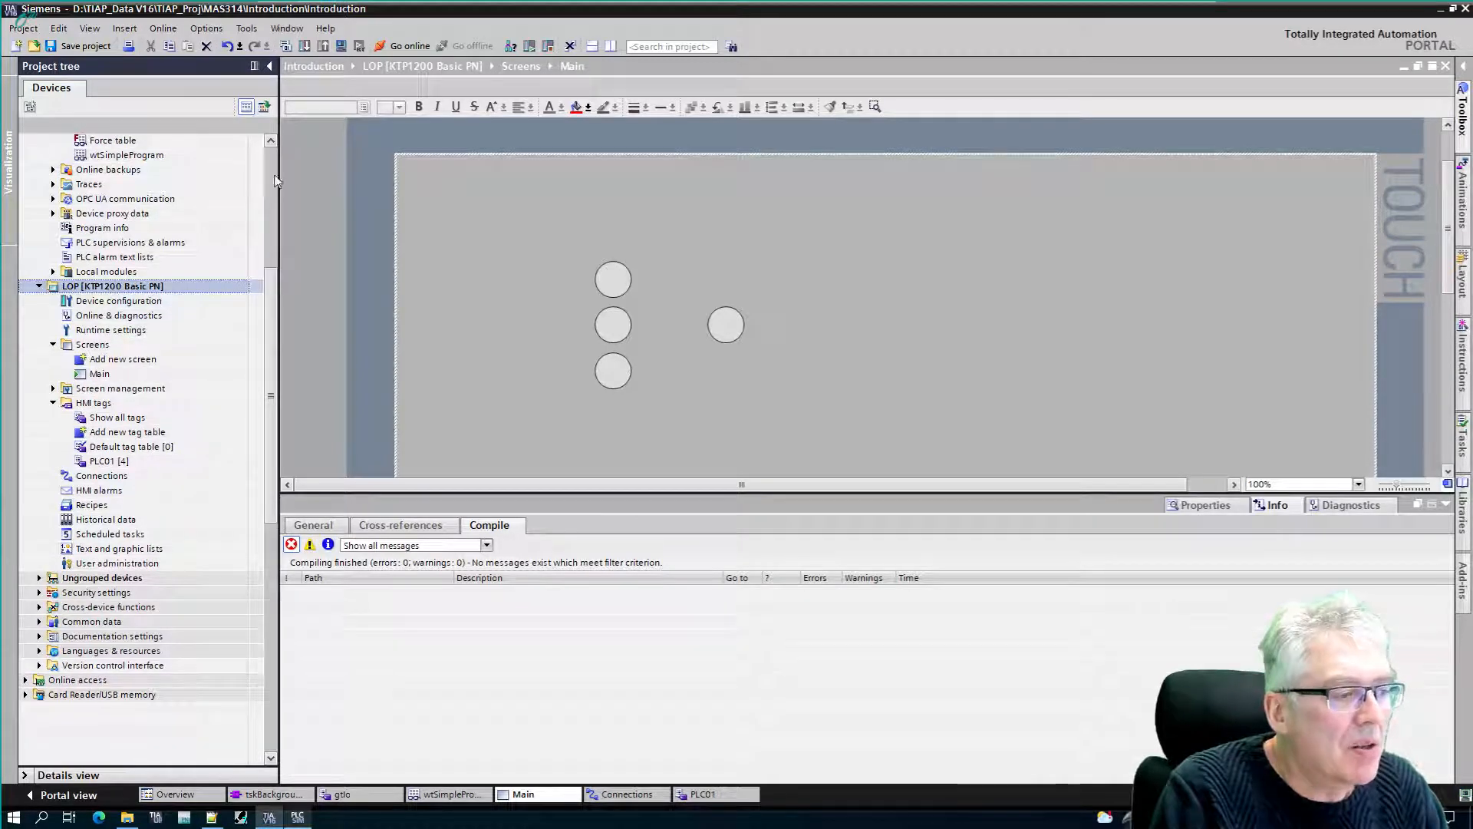
left_click(342, 47)
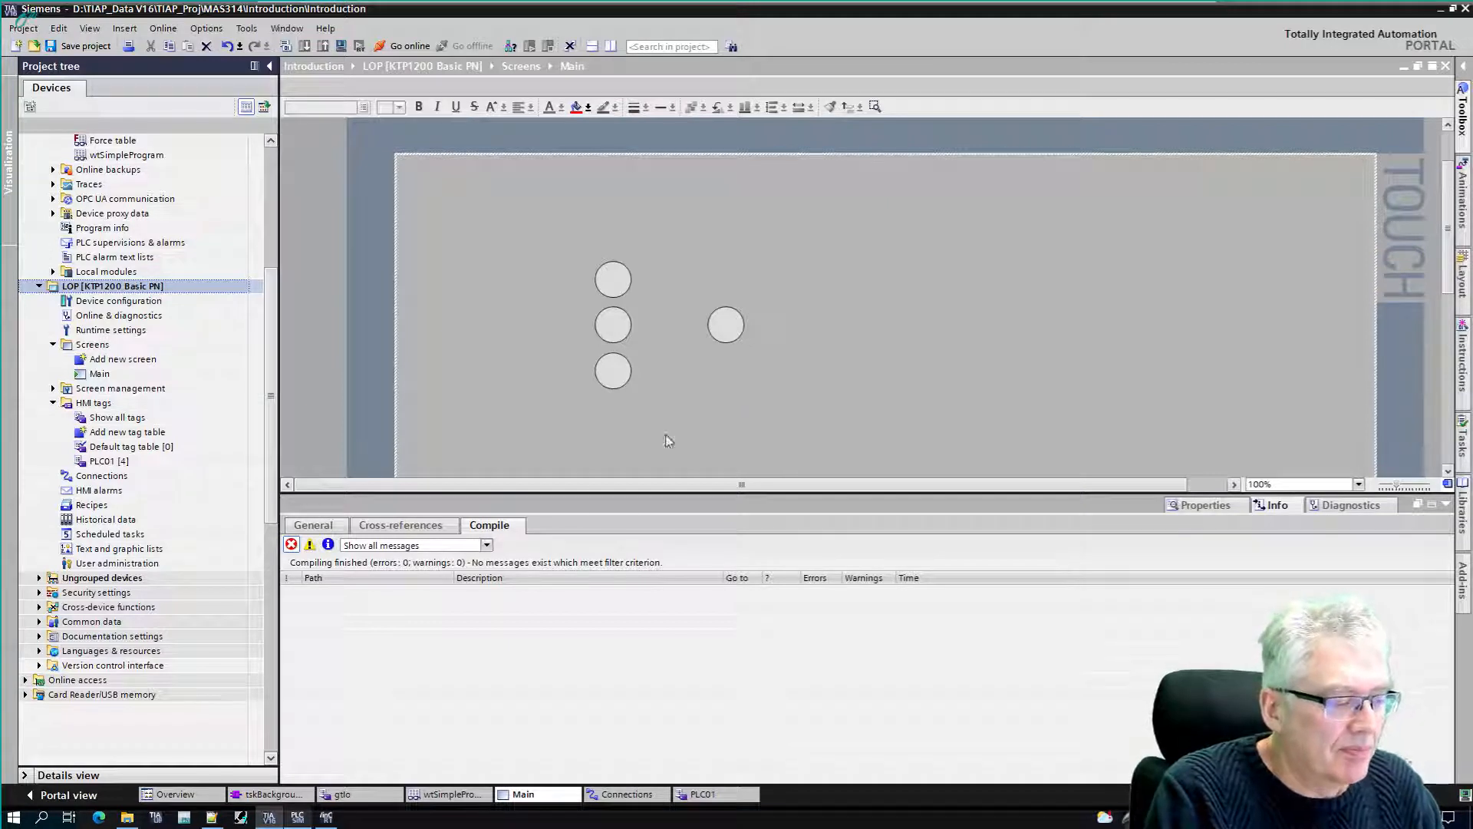
Step: Bring the RT Simulator window to the front and move it aside to uncover the editor
left_click(326, 818)
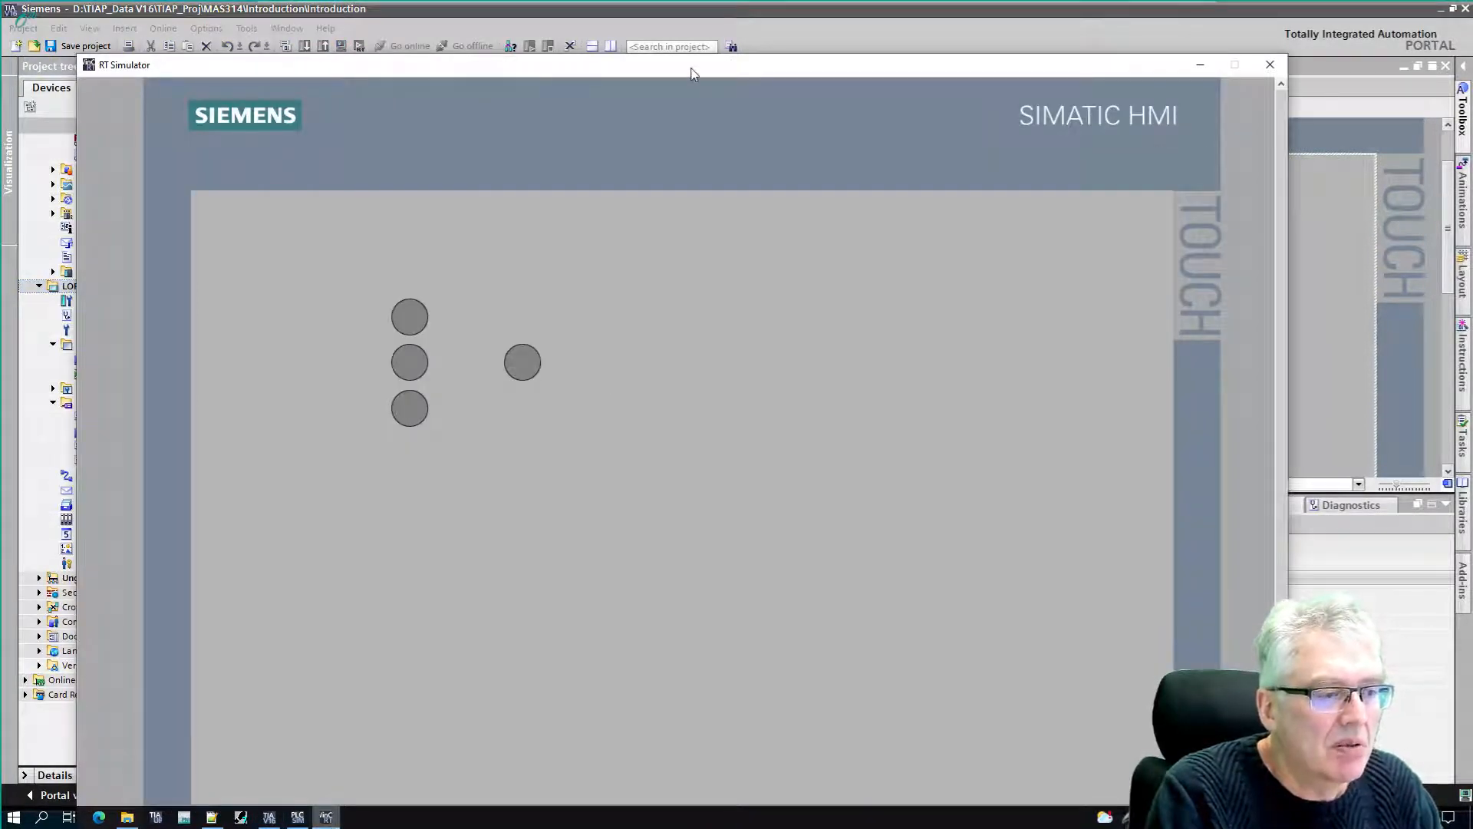
left_click_drag(692, 73, 801, 131)
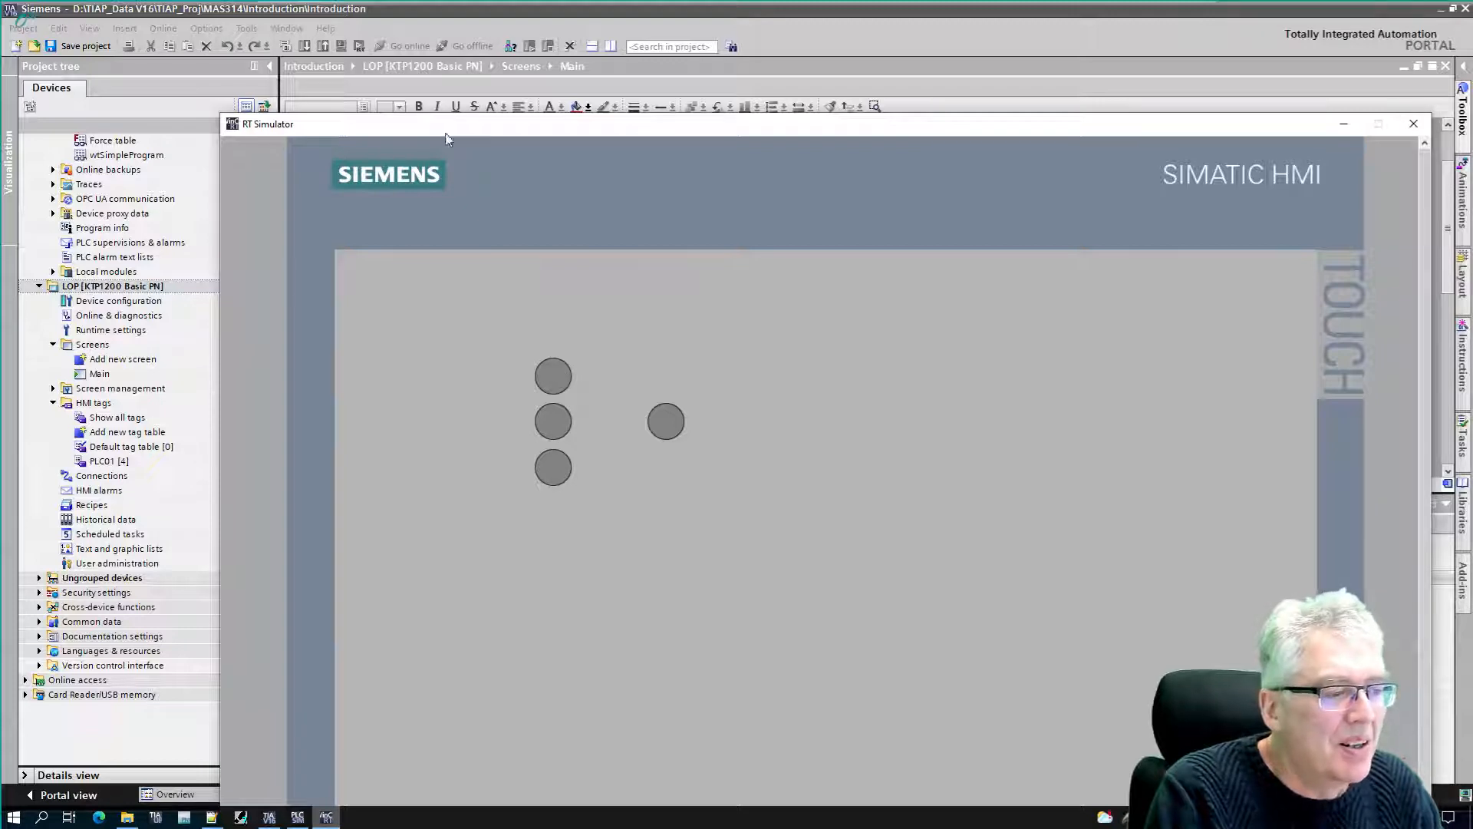
left_click_drag(541, 132, 1137, 194)
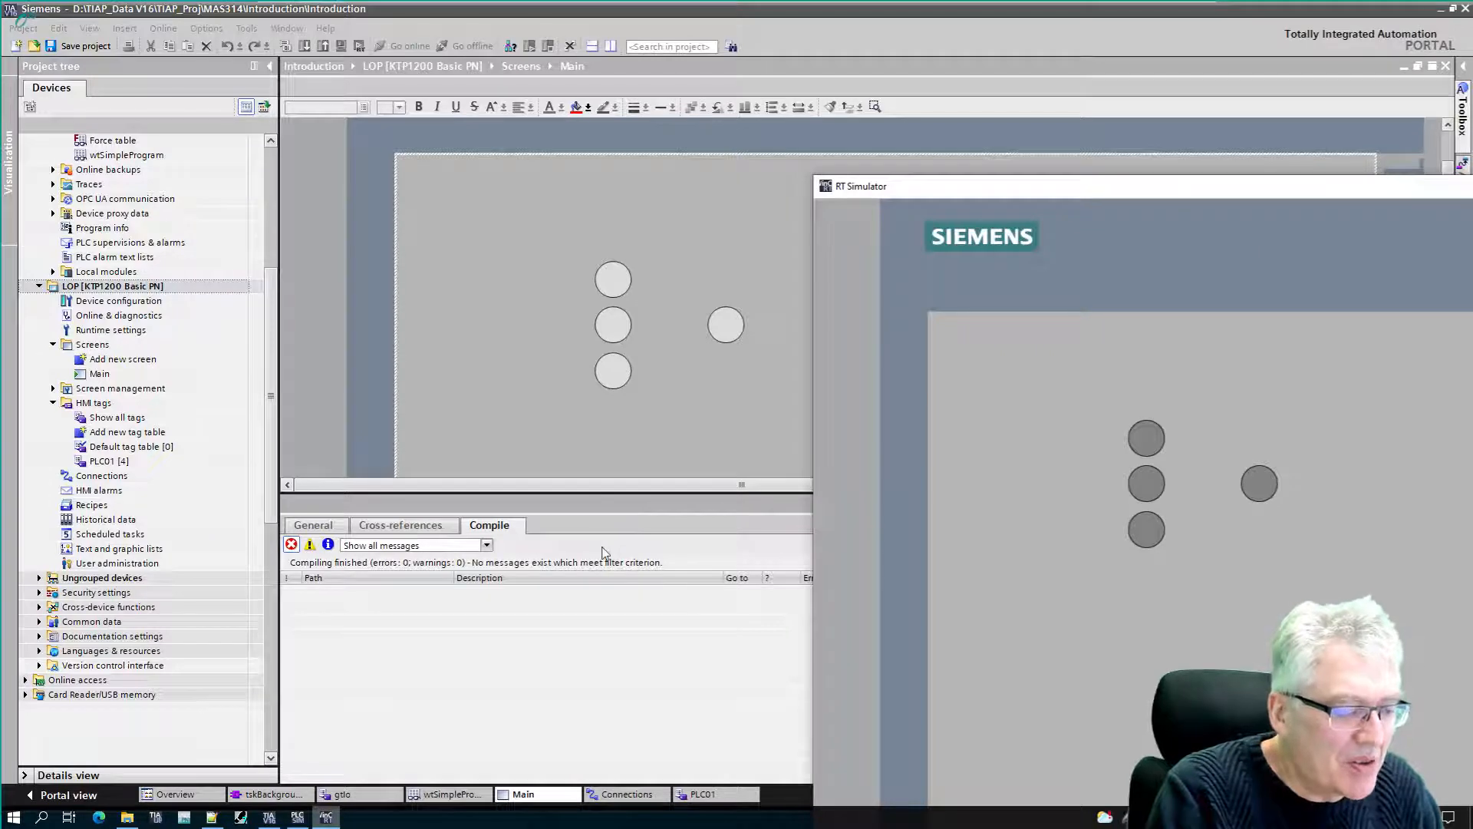
Step: Open the wtSimpleProgram watch table as a floating window and show it together with the RT Simulator
left_click(438, 802)
left_click(438, 798)
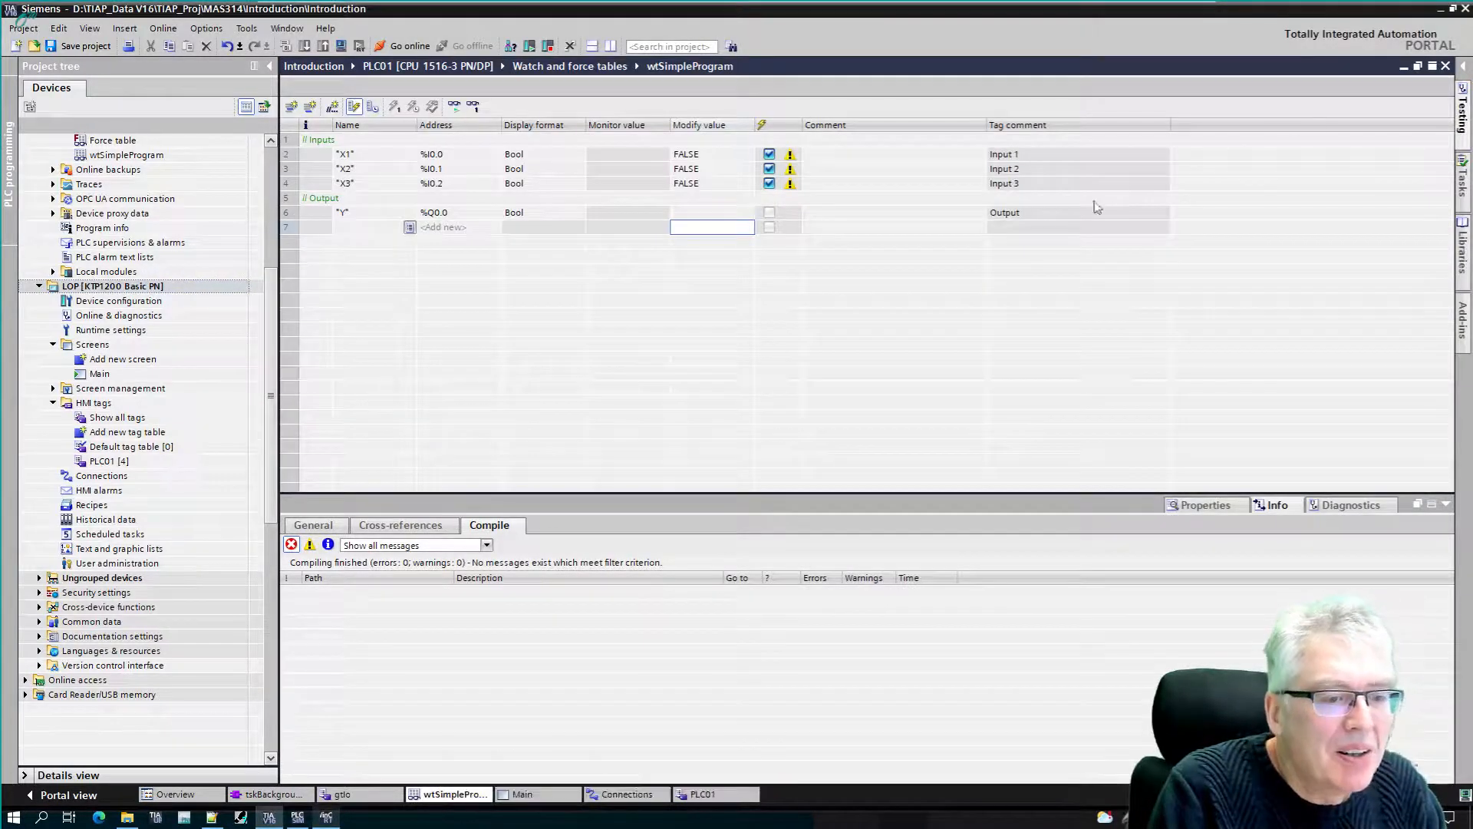
left_click(1420, 66)
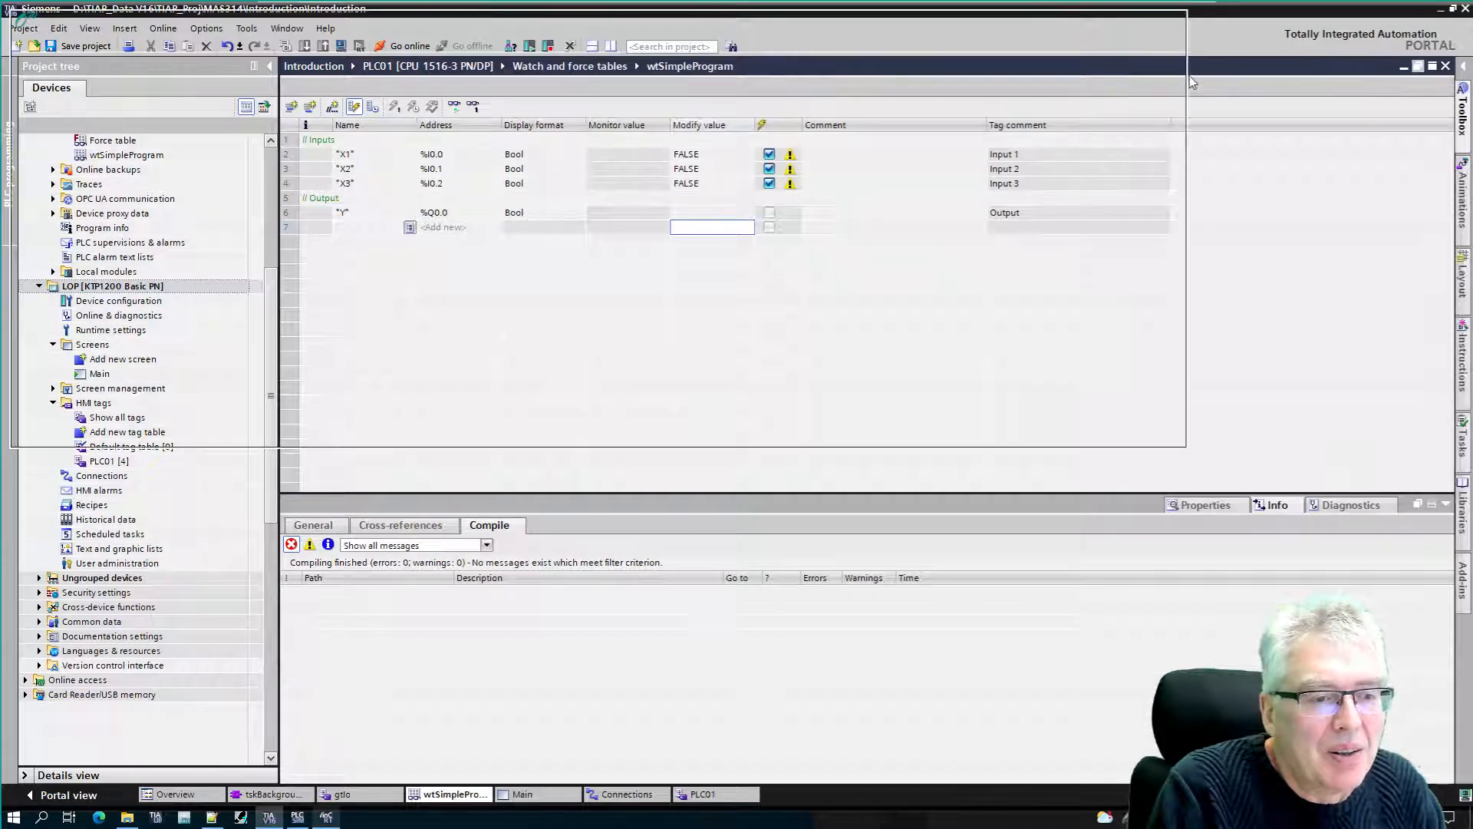
left_click_drag(920, 32, 964, 86)
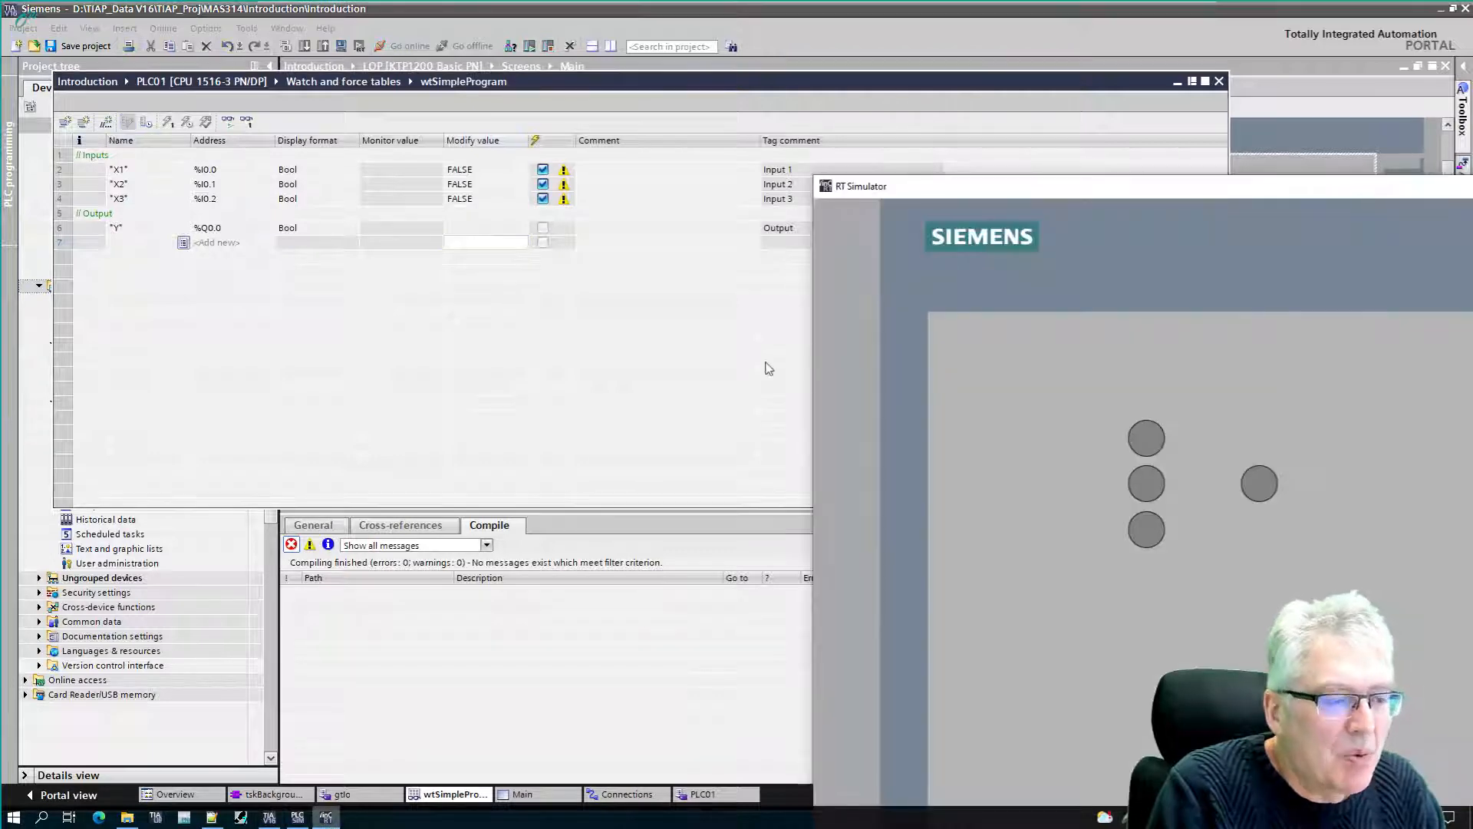
left_click(750, 88)
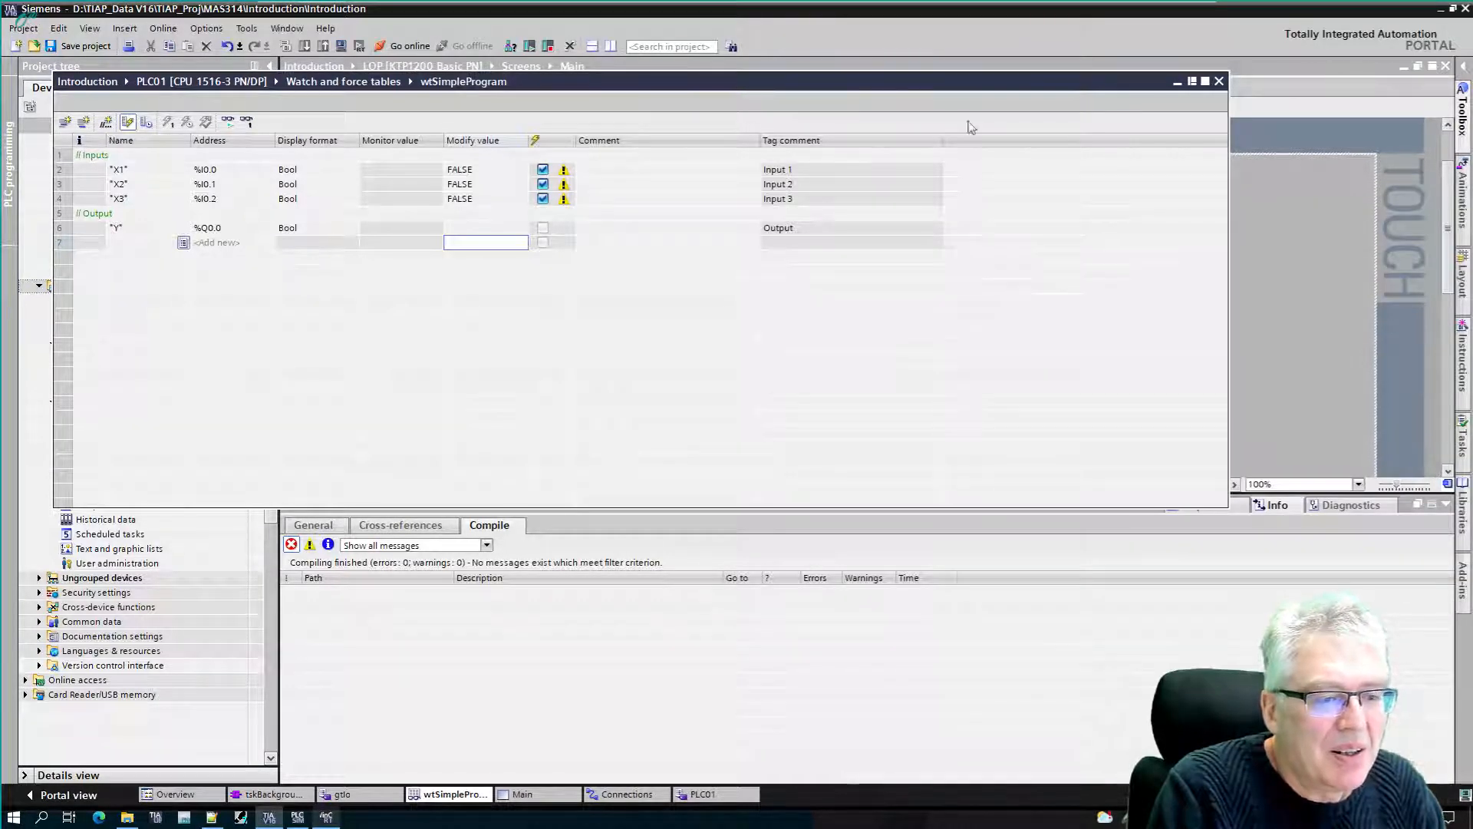
left_click(329, 819)
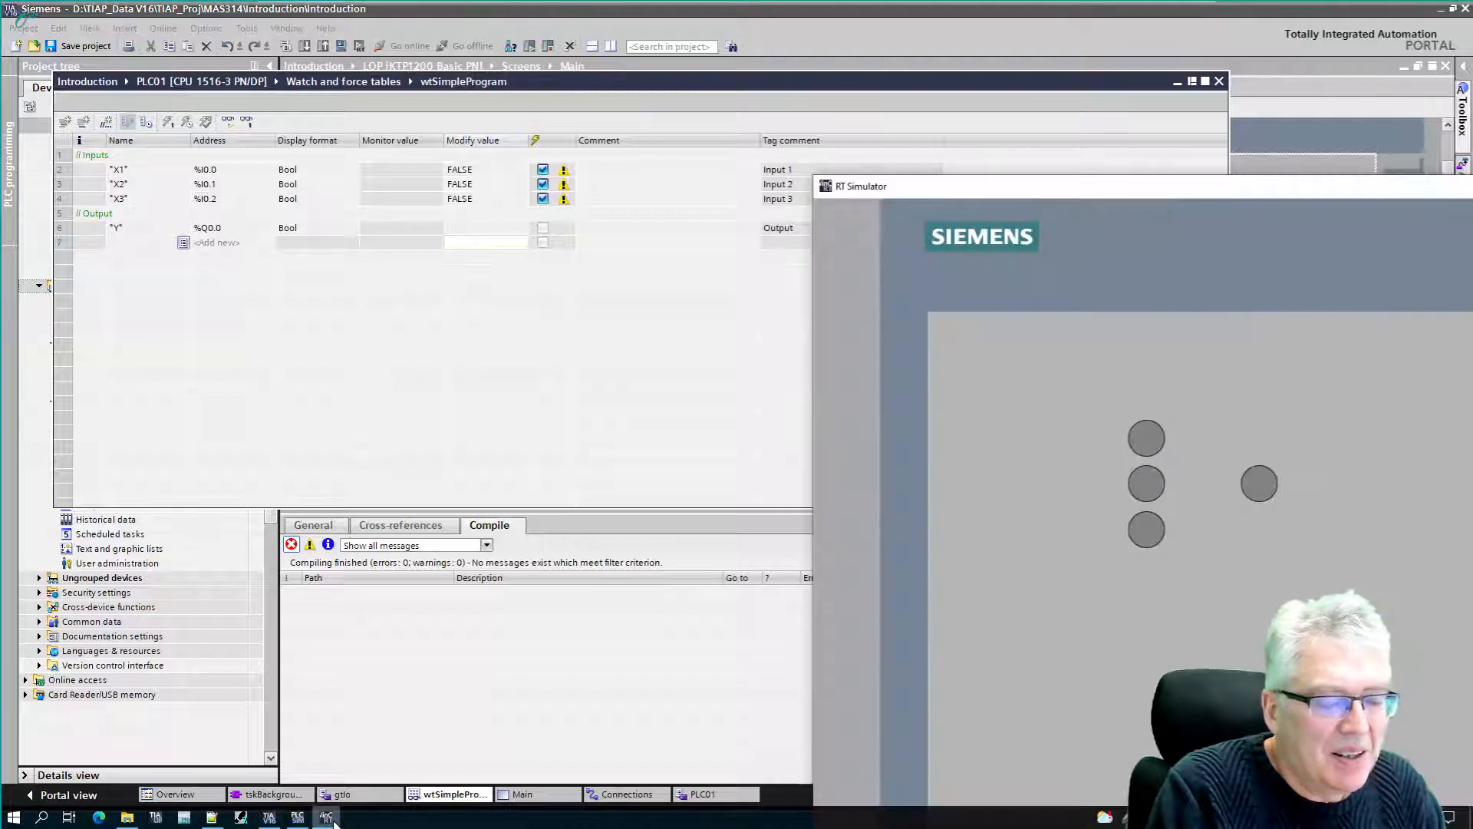
Step: Dock the floating wtSimpleProgram watch table back into the editor and go online with PLC01
left_click(332, 819)
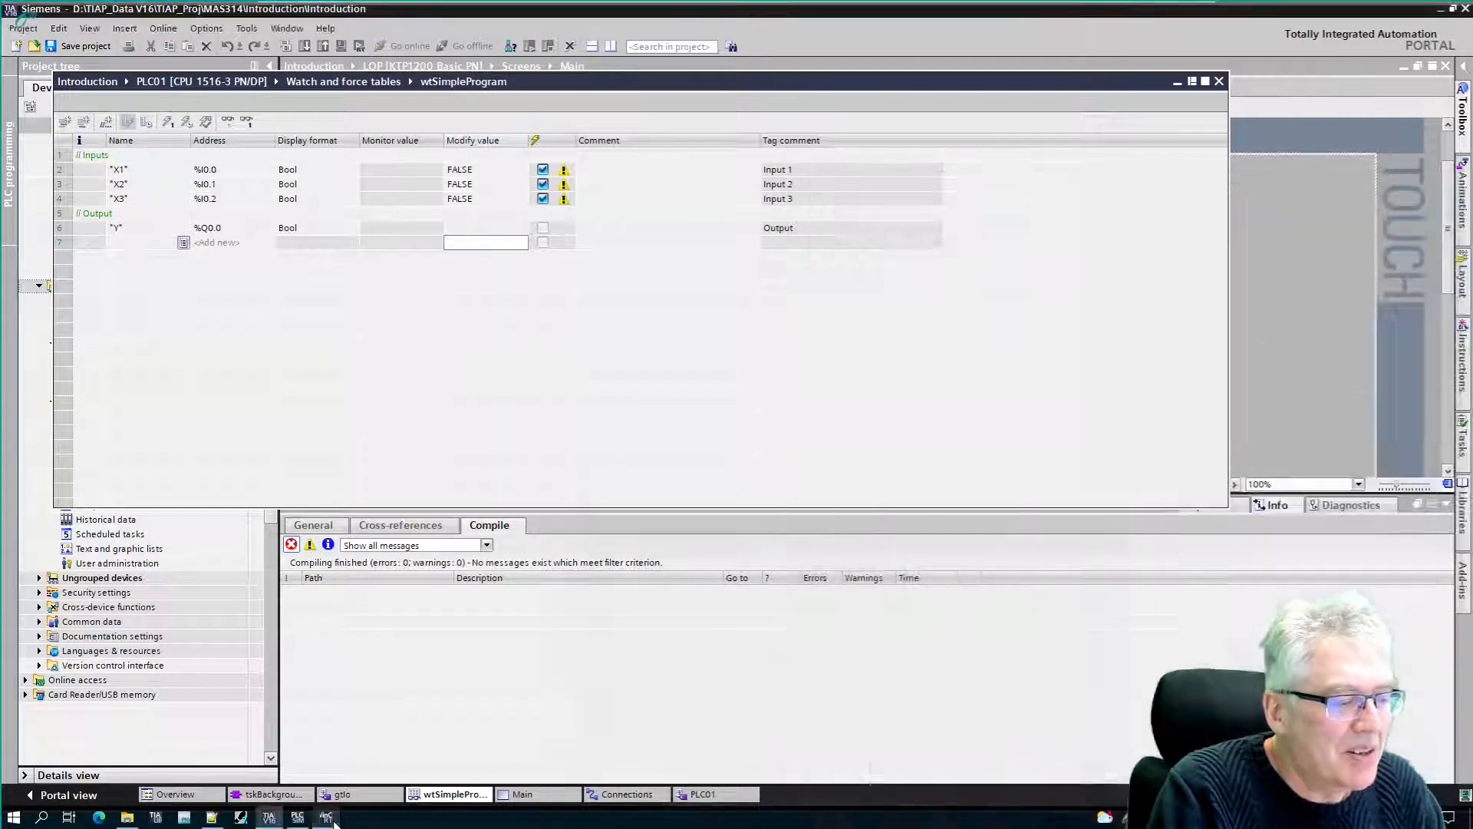
left_click(1192, 82)
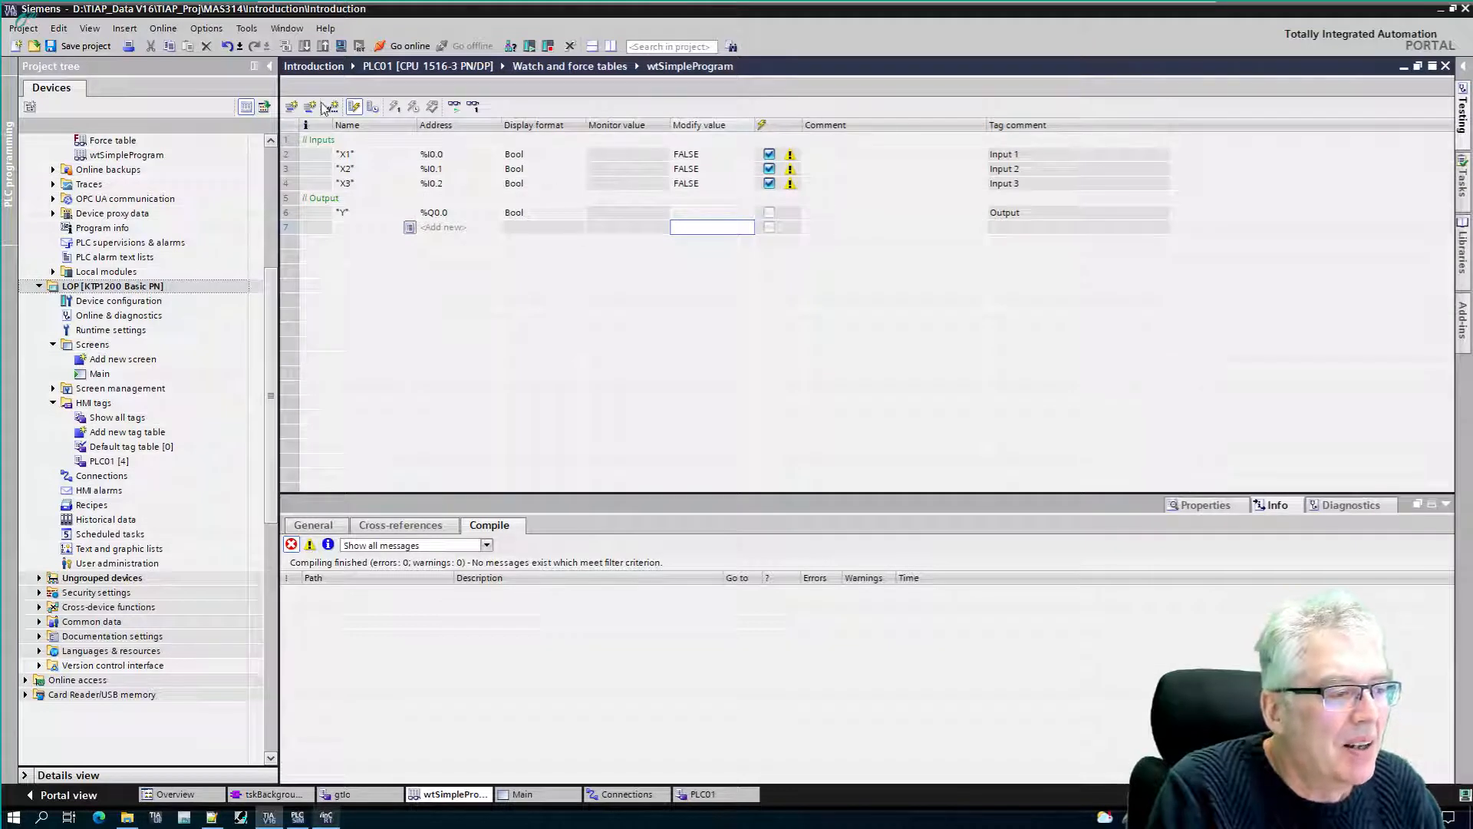
left_click(398, 46)
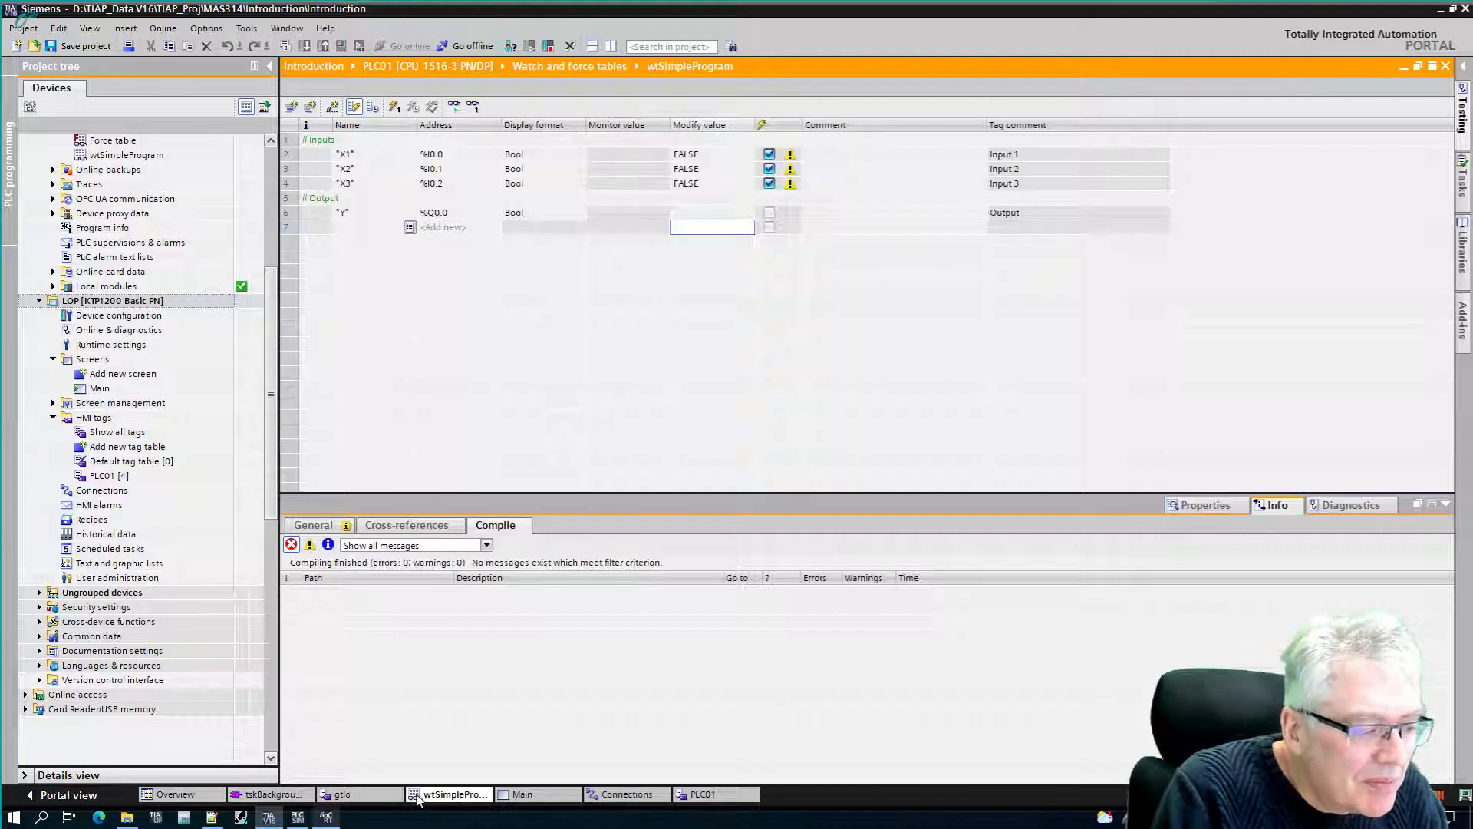
left_click(456, 795)
left_click(456, 795)
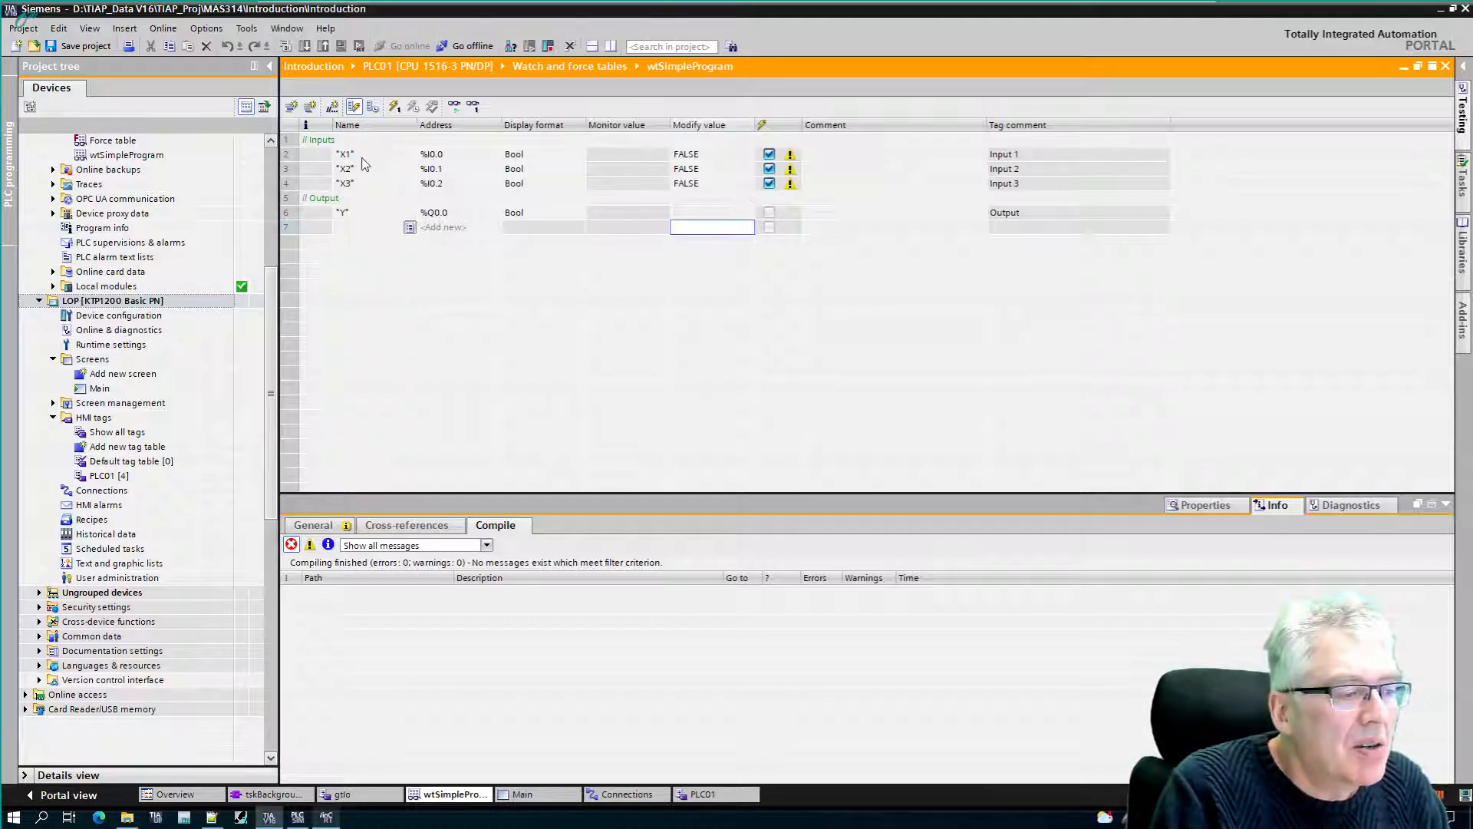
Step: Modify the X1 input to 1 in the wtSimpleProgram watch table
left_click(718, 156)
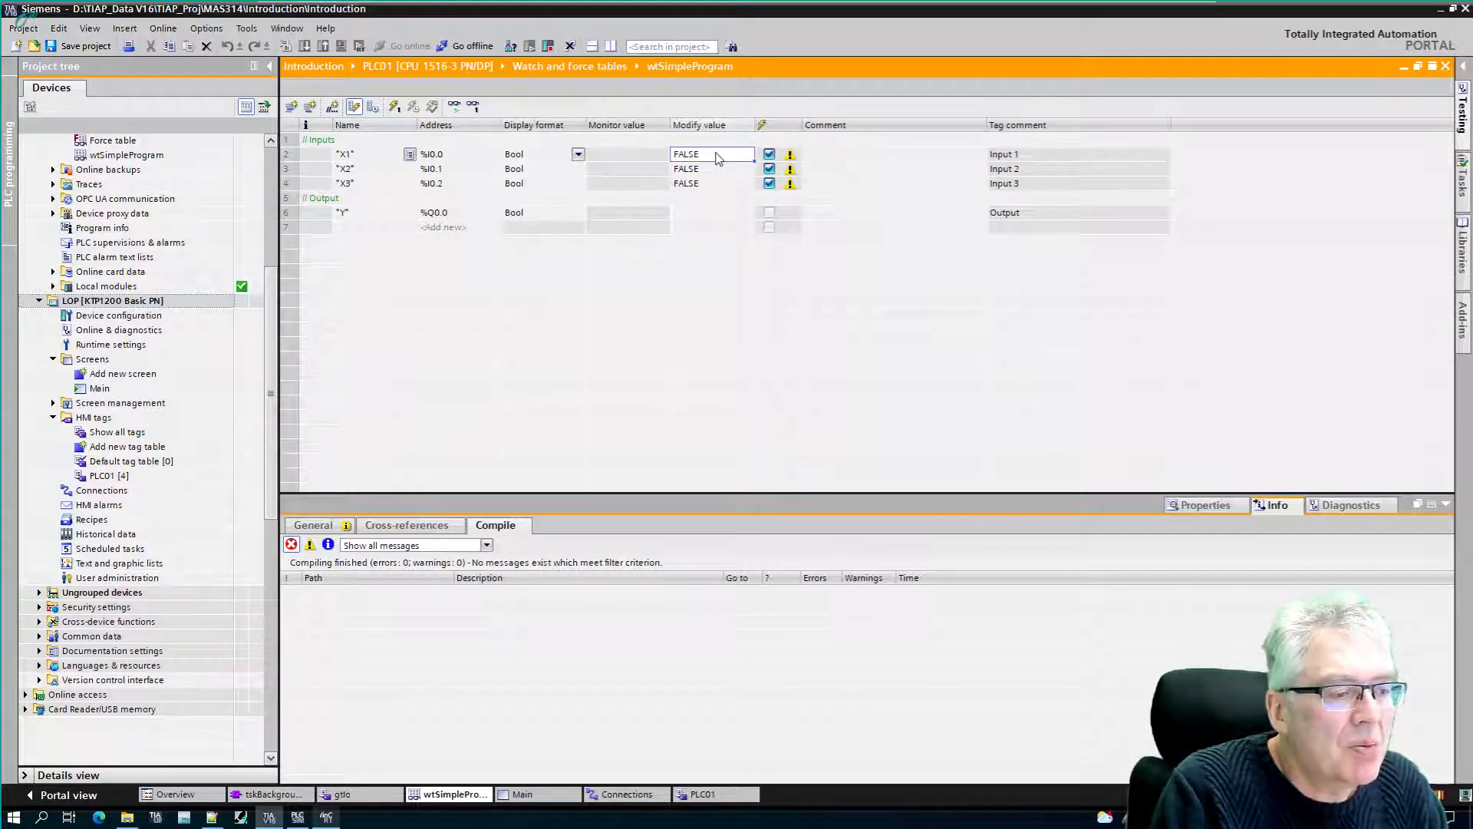
right_click(717, 156)
mouse_move(727, 159)
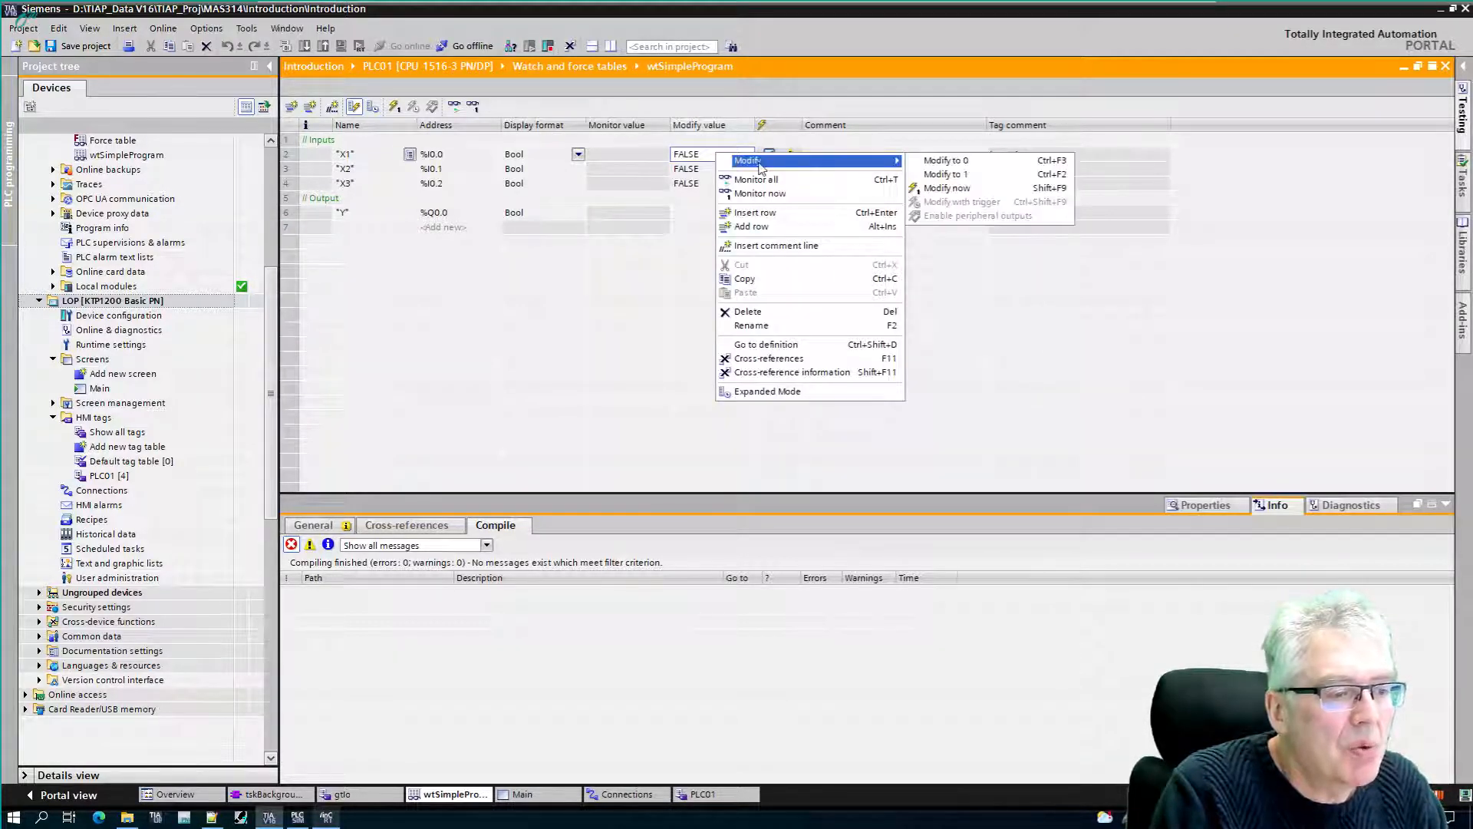
left_click(936, 175)
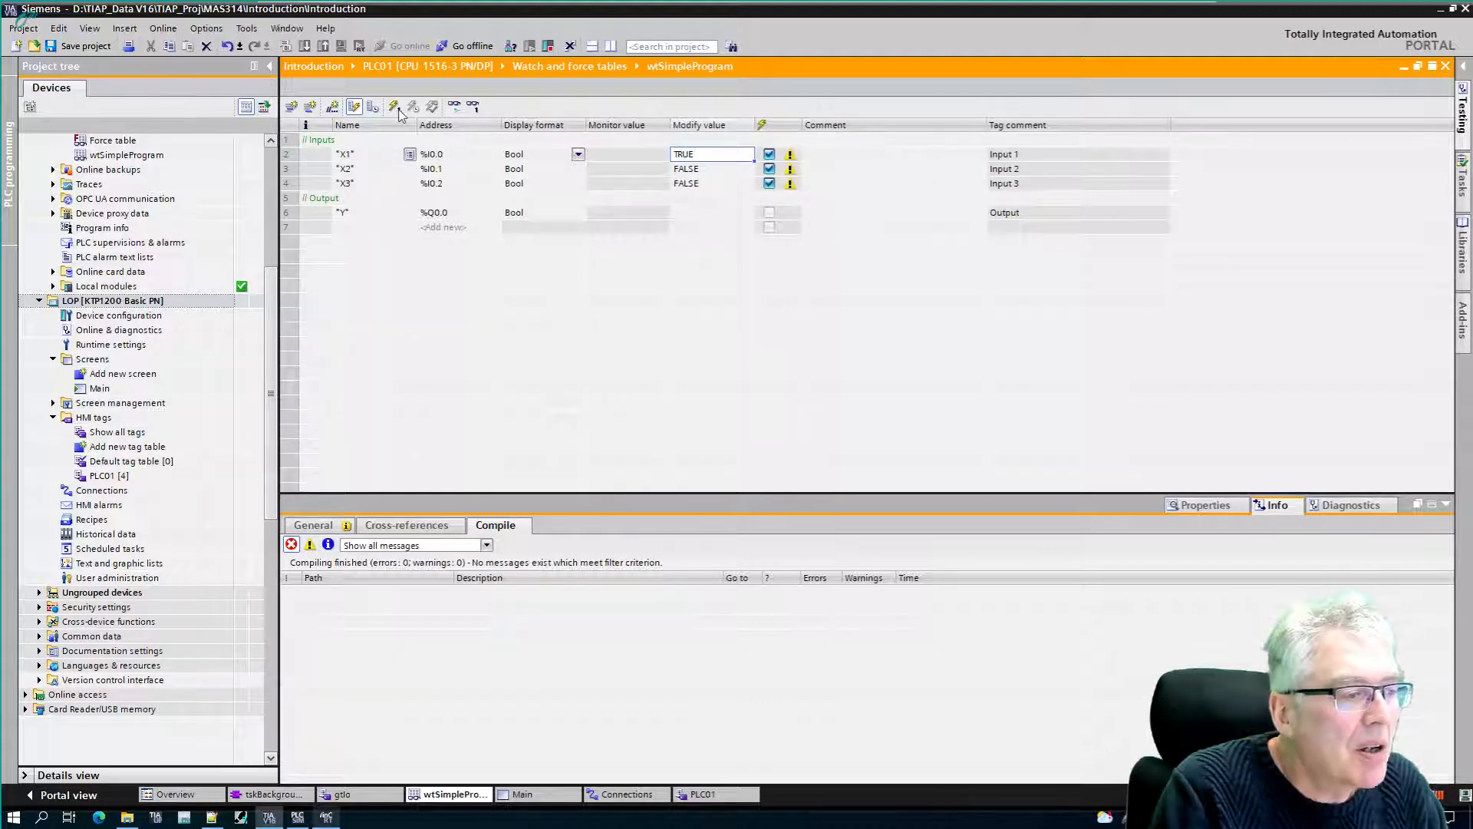
Step: Start monitoring all values in the watch table and check the circles in the RT Simulator
left_click(454, 107)
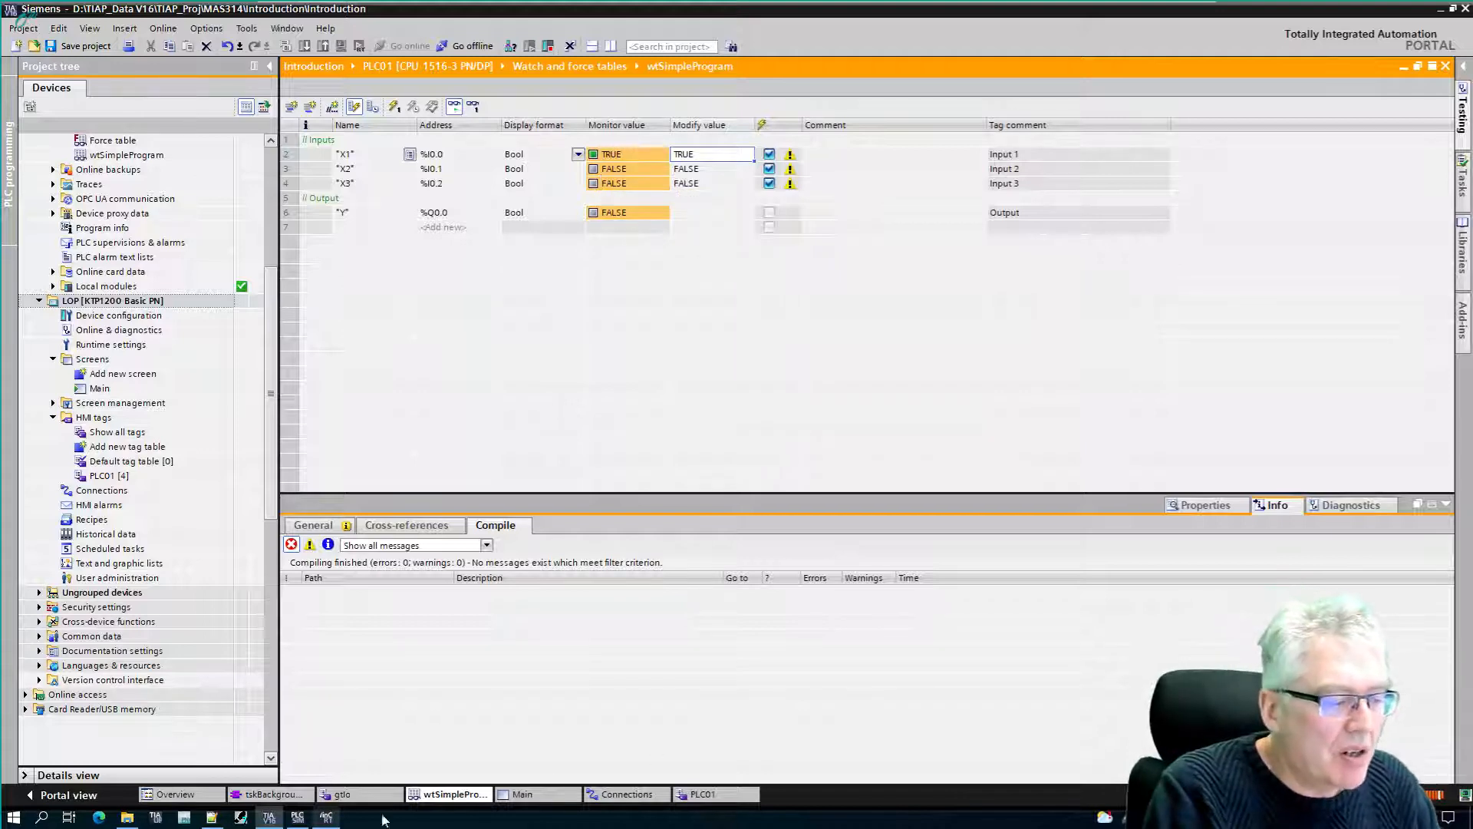
left_click(326, 817)
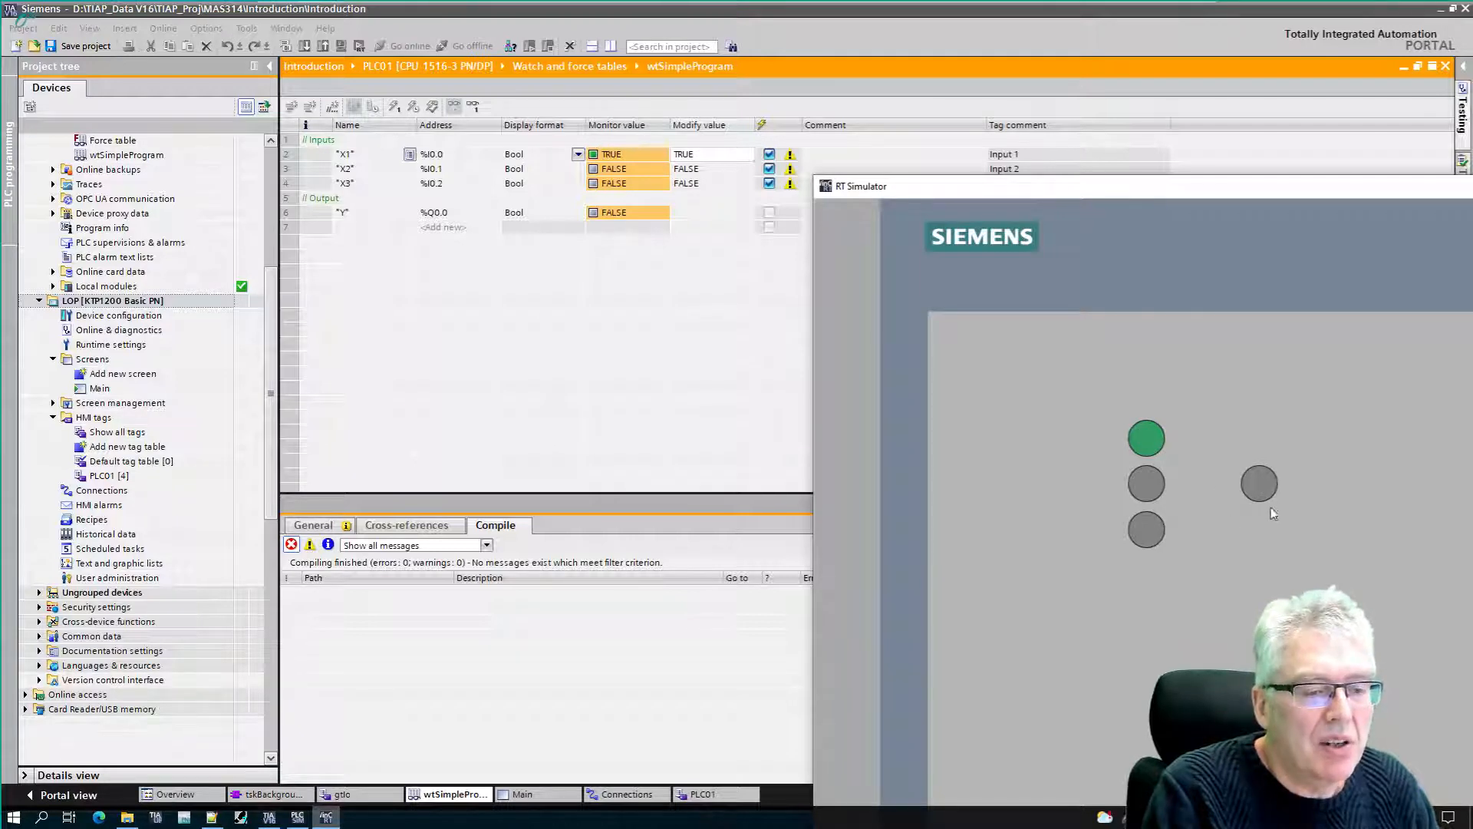
left_click(579, 306)
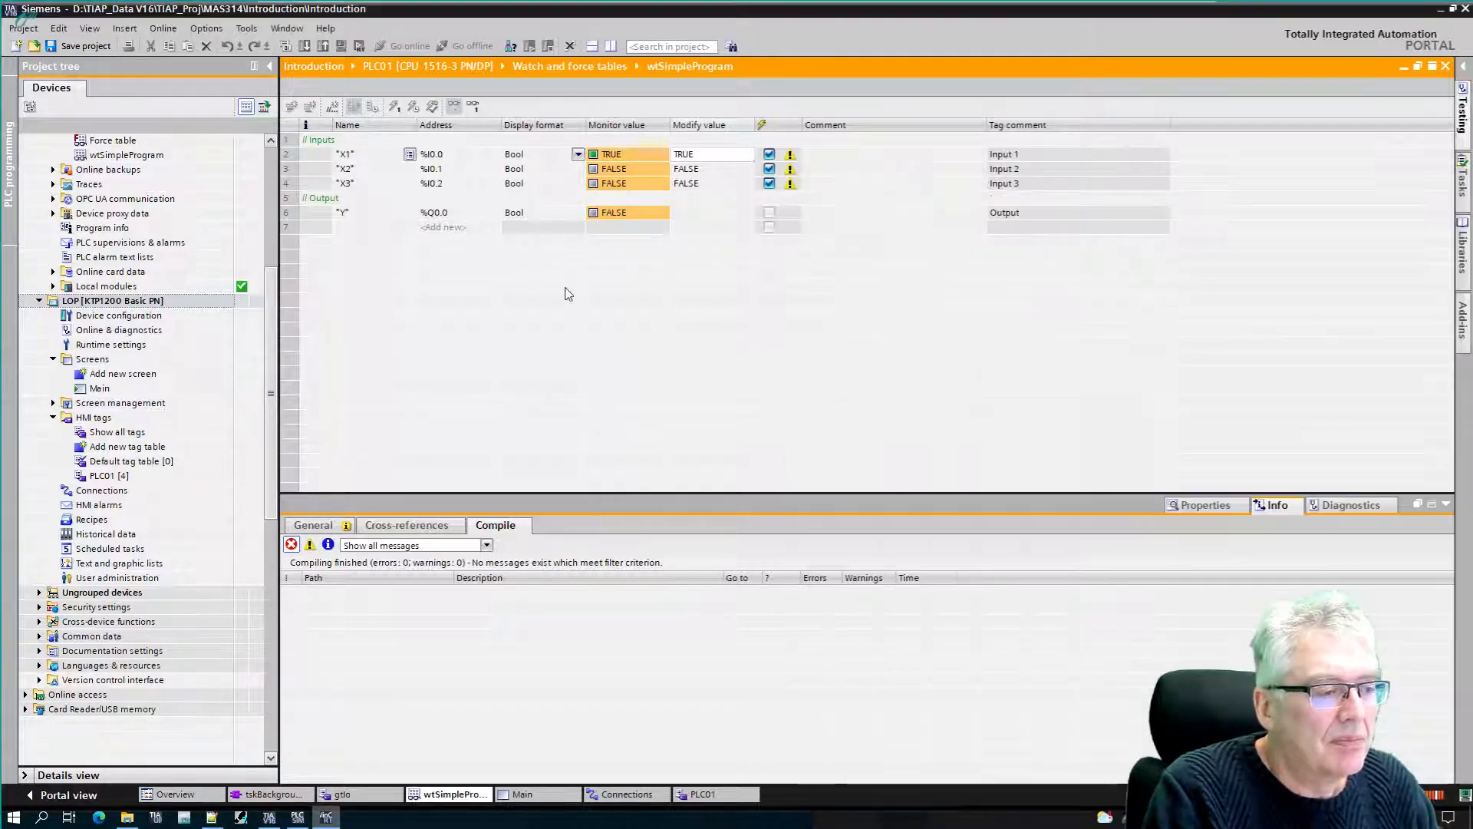
Step: Modify the X2 input to 1 in the wtSimpleProgram watch table
left_click(614, 171)
right_click(614, 171)
key("Escape")
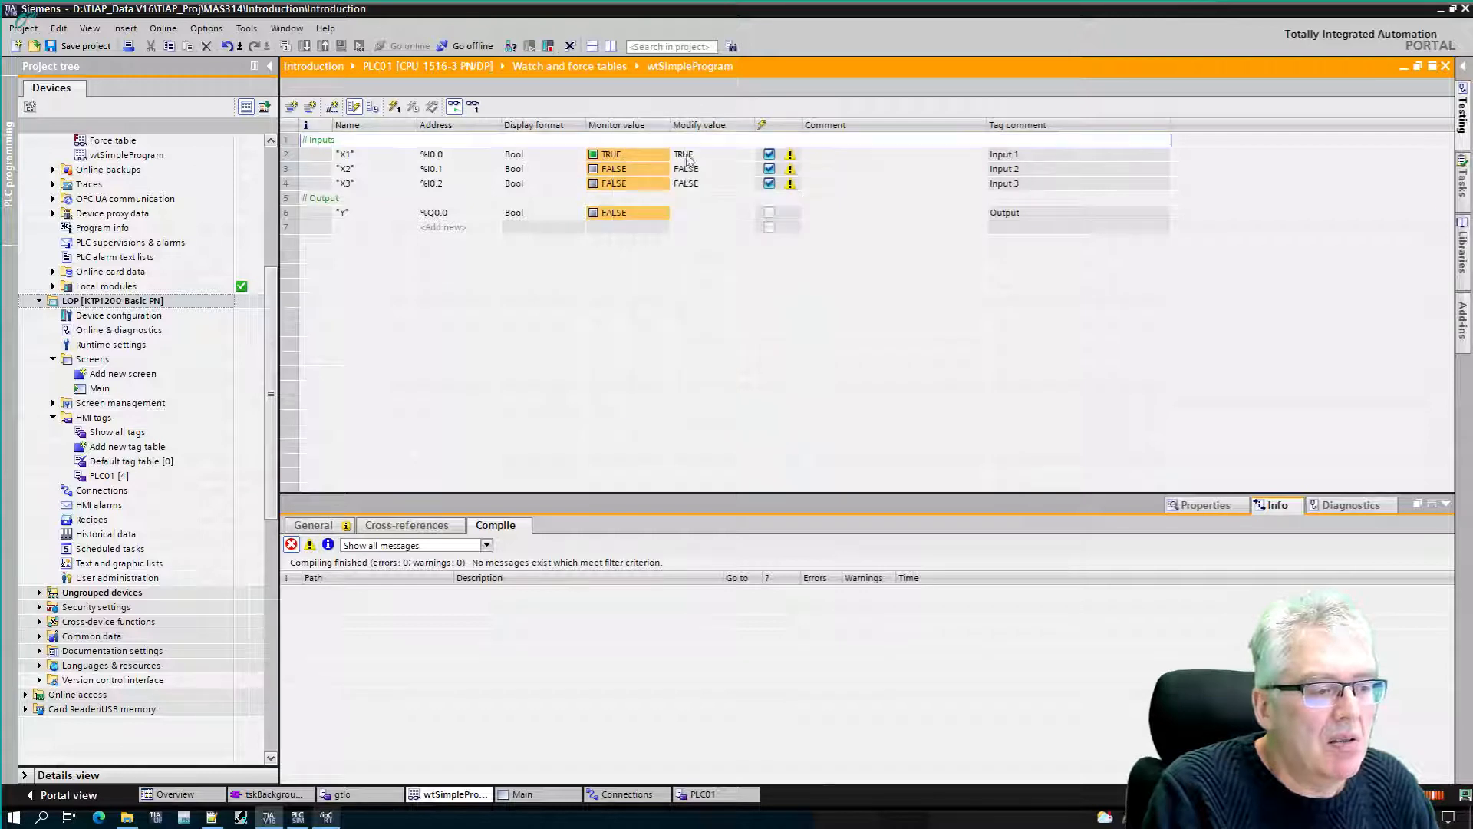
left_click(689, 169)
right_click(691, 170)
mouse_move(733, 173)
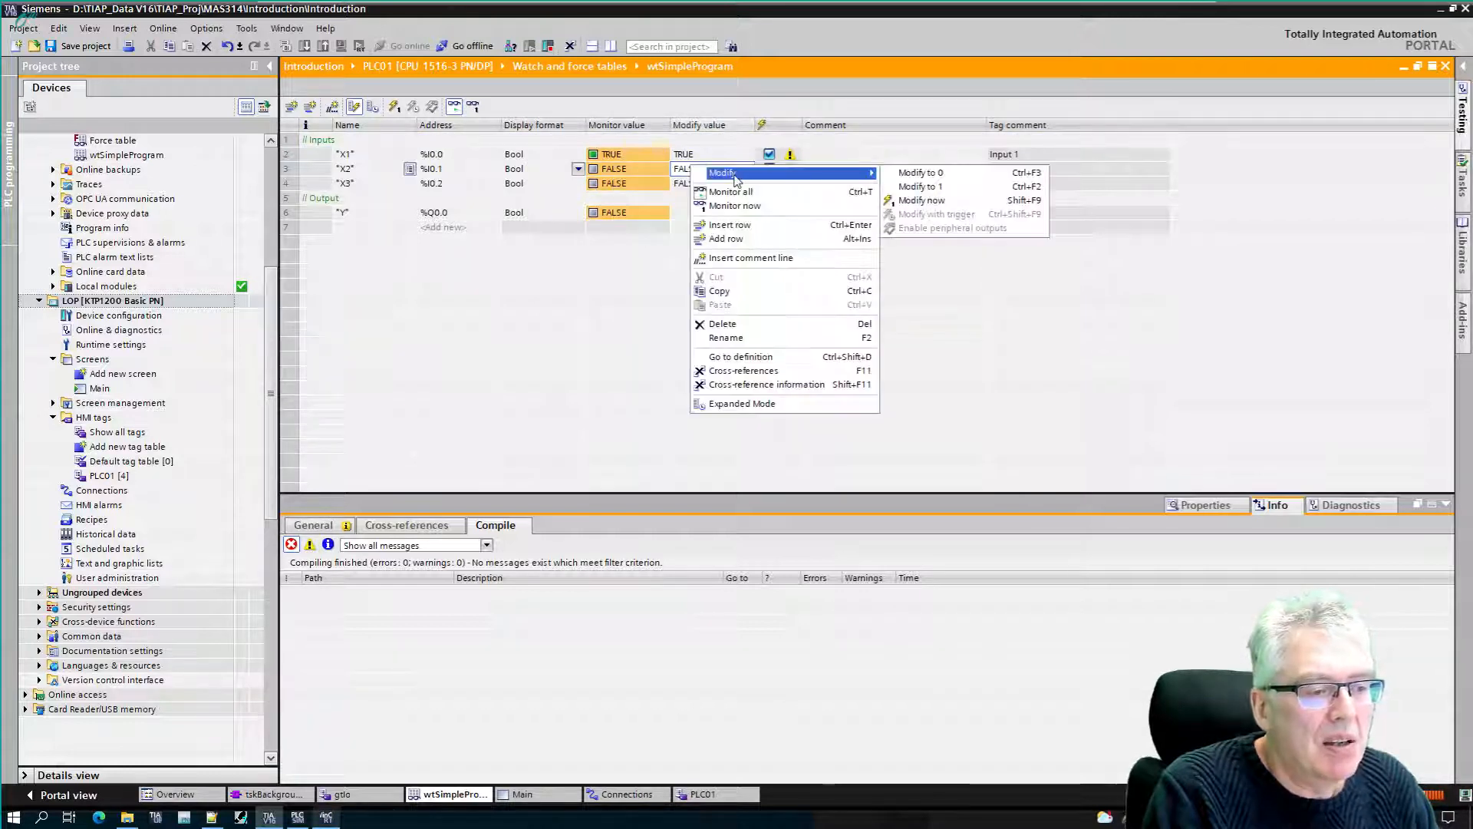
left_click(913, 188)
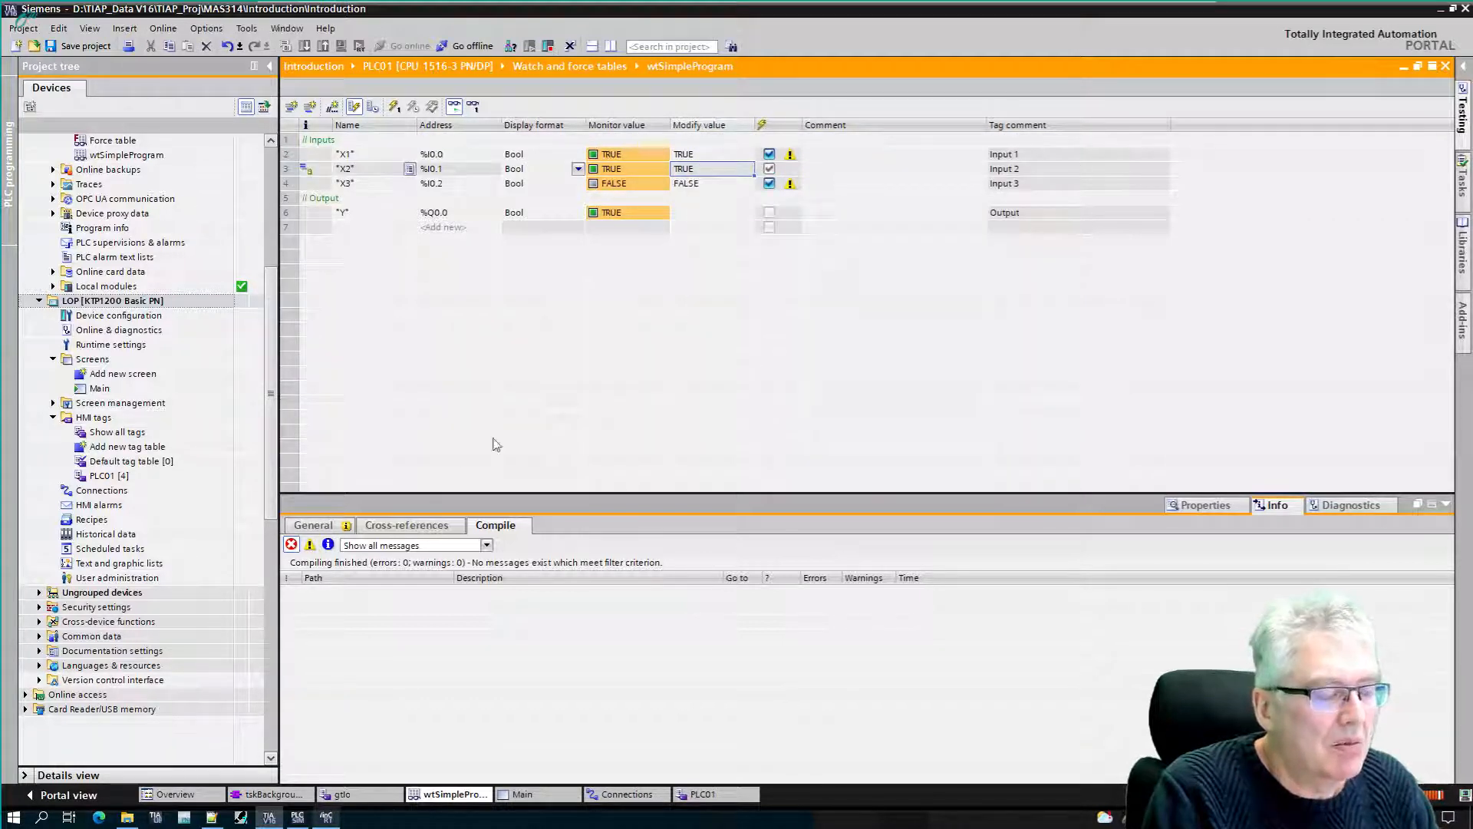
Step: Move the RT Simulator window fully into view to check the circles, and close it
left_click(326, 820)
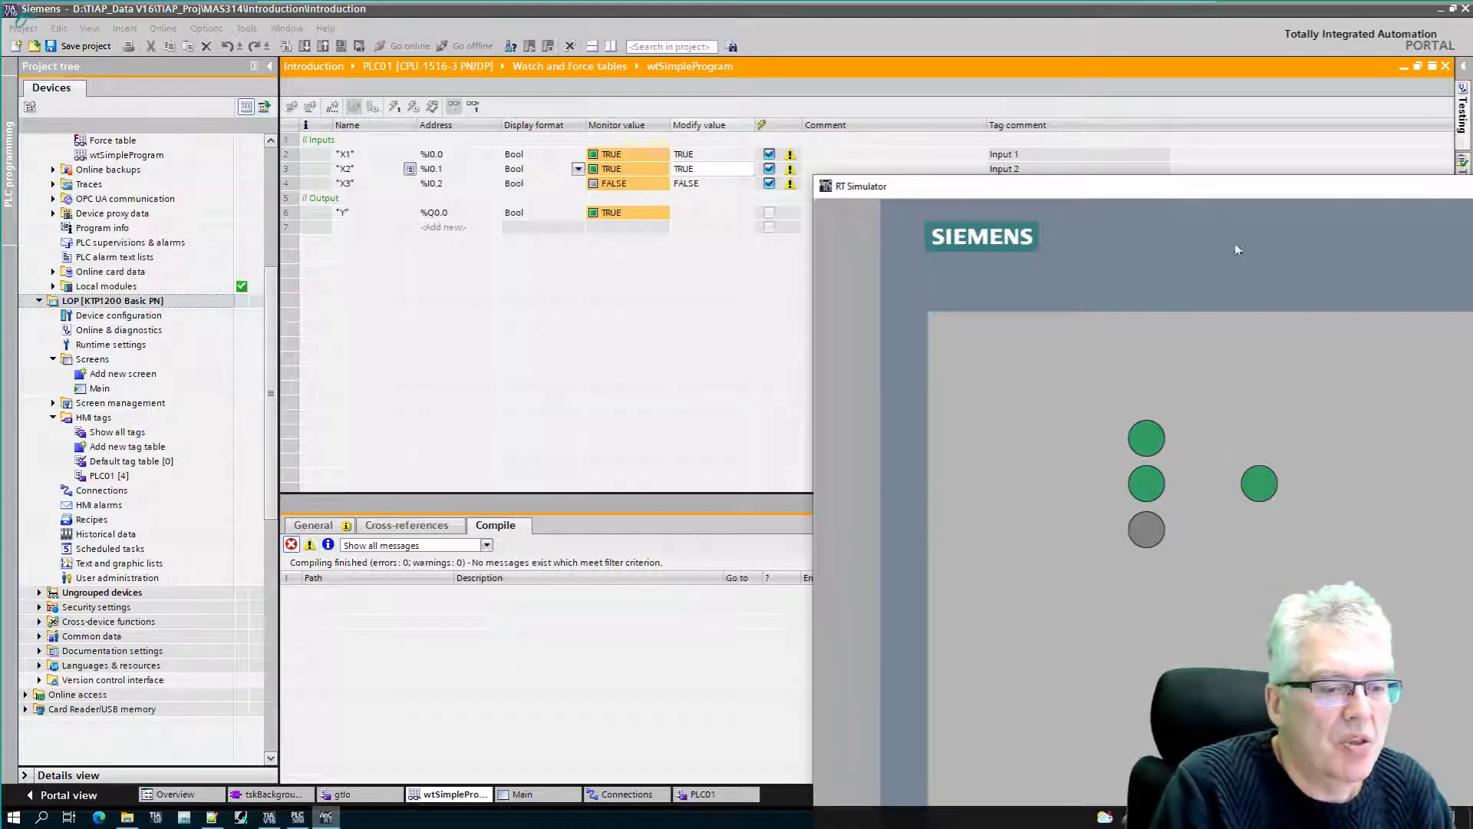
left_click_drag(1230, 189, 635, 112)
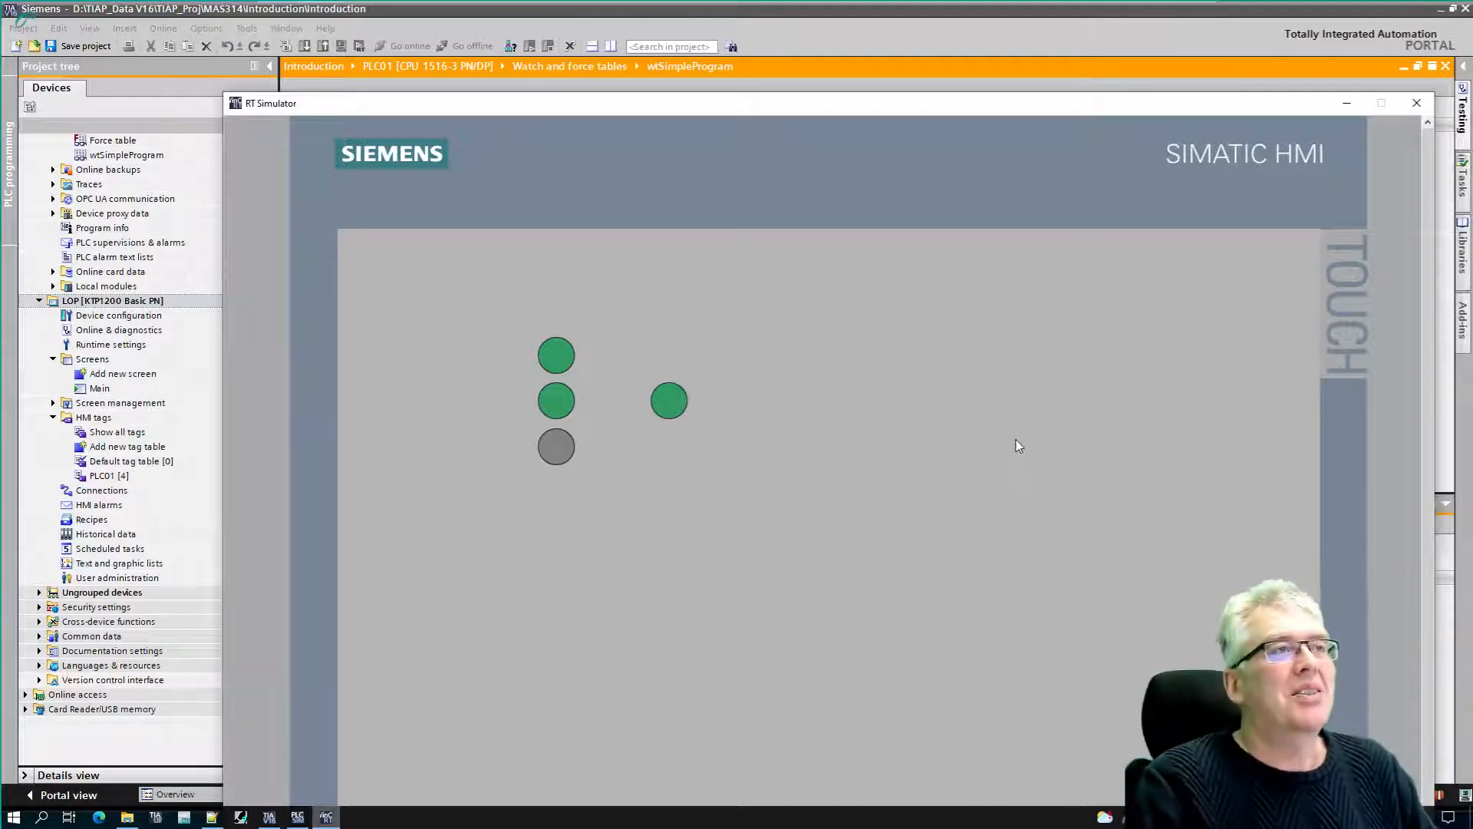
left_click(1416, 102)
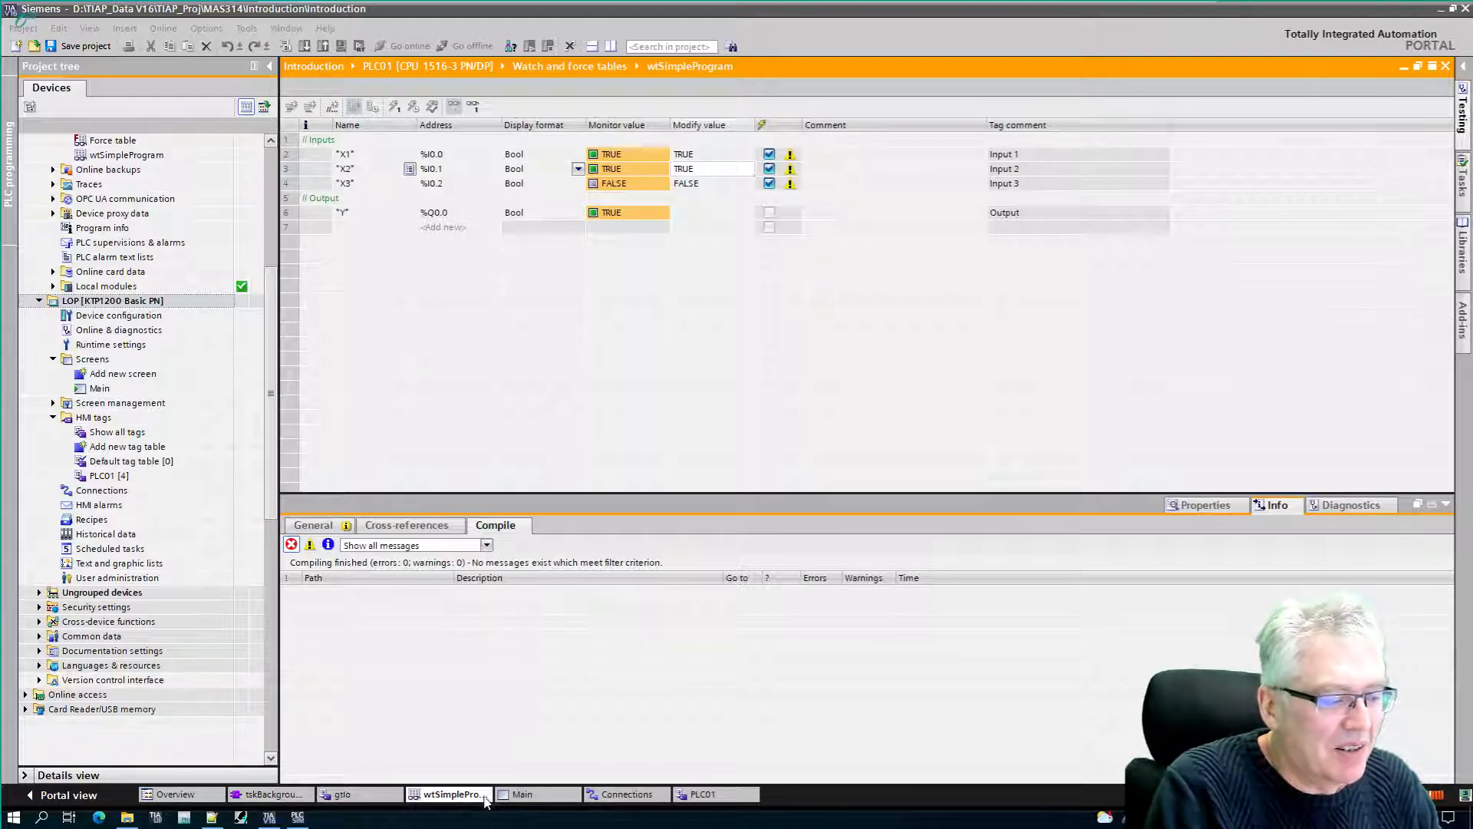
Step: On the Main screen, set the Y circle's Appearance background color for range 1 to orange (255, 154, 0)
left_click(523, 795)
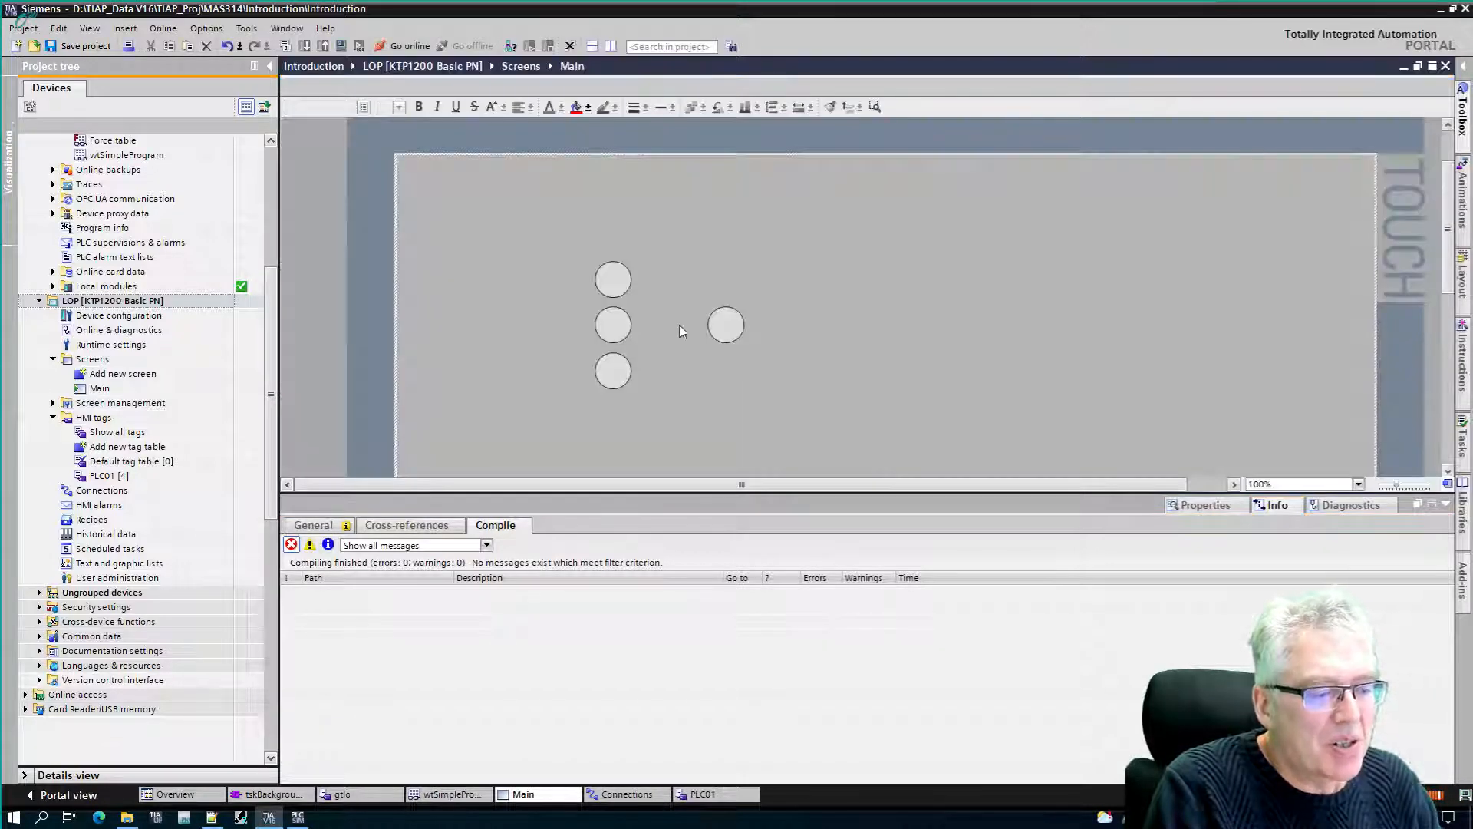
left_click(725, 323)
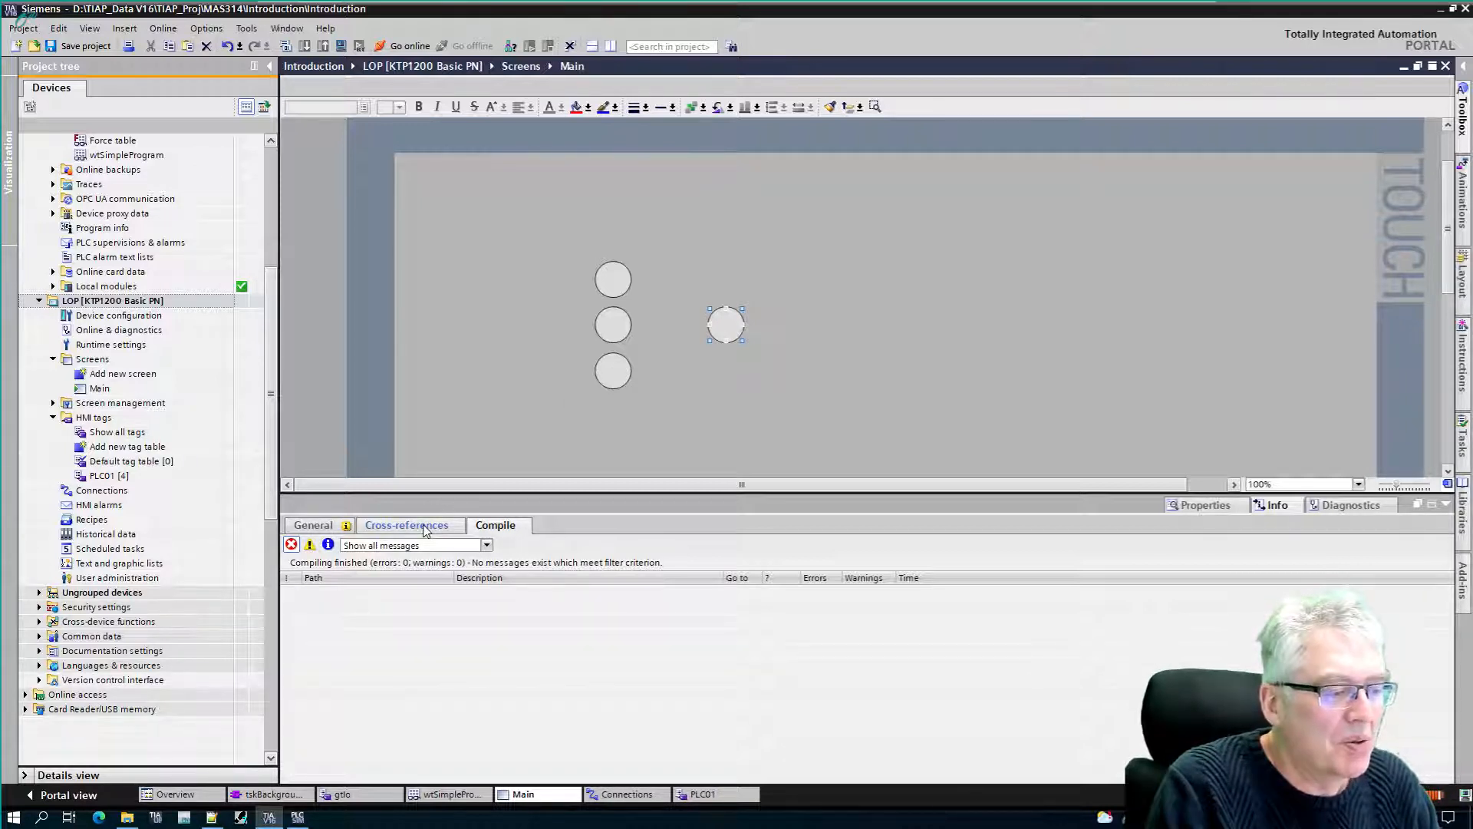
left_click(1199, 506)
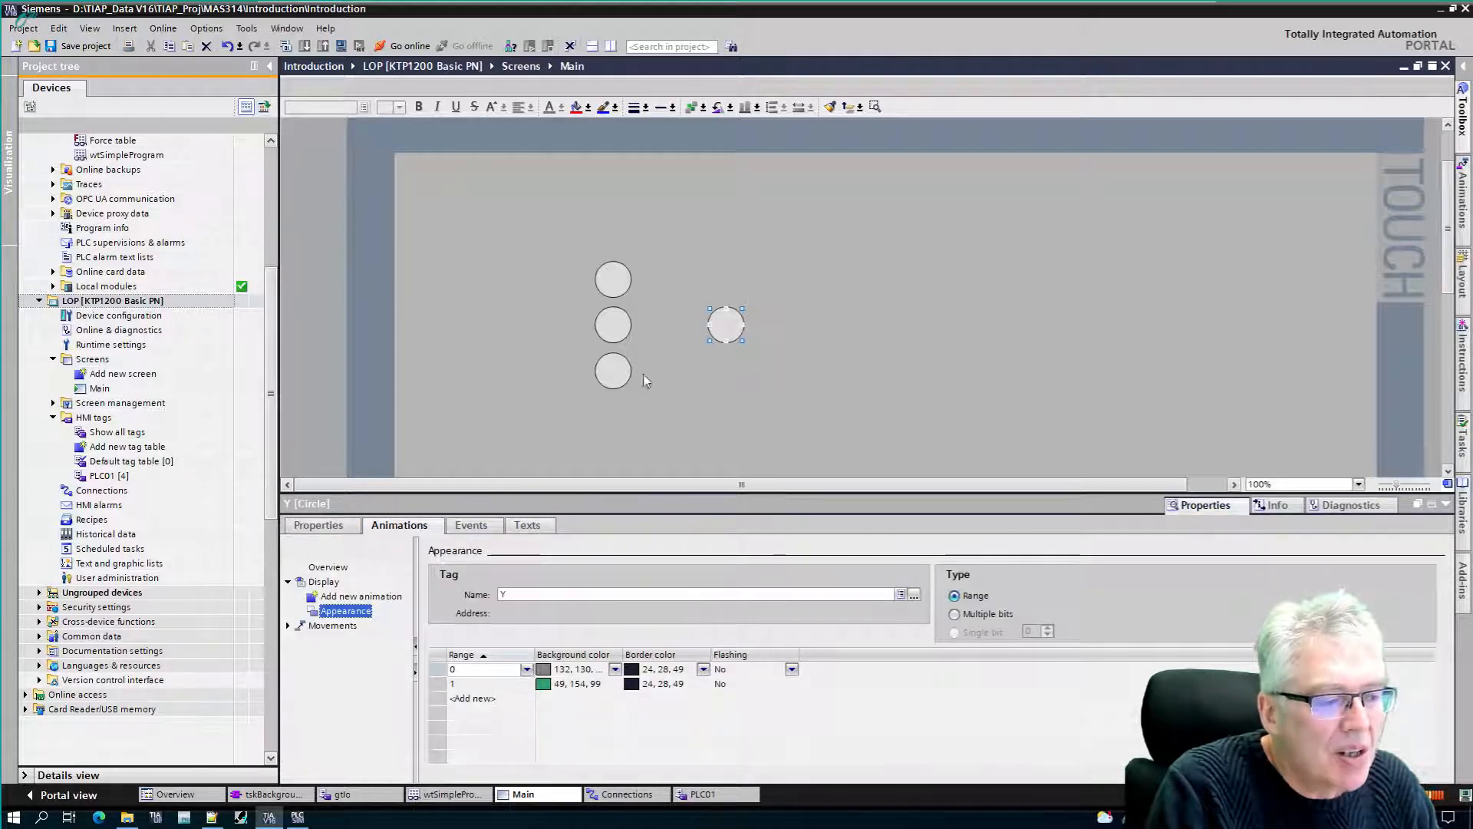
left_click(606, 684)
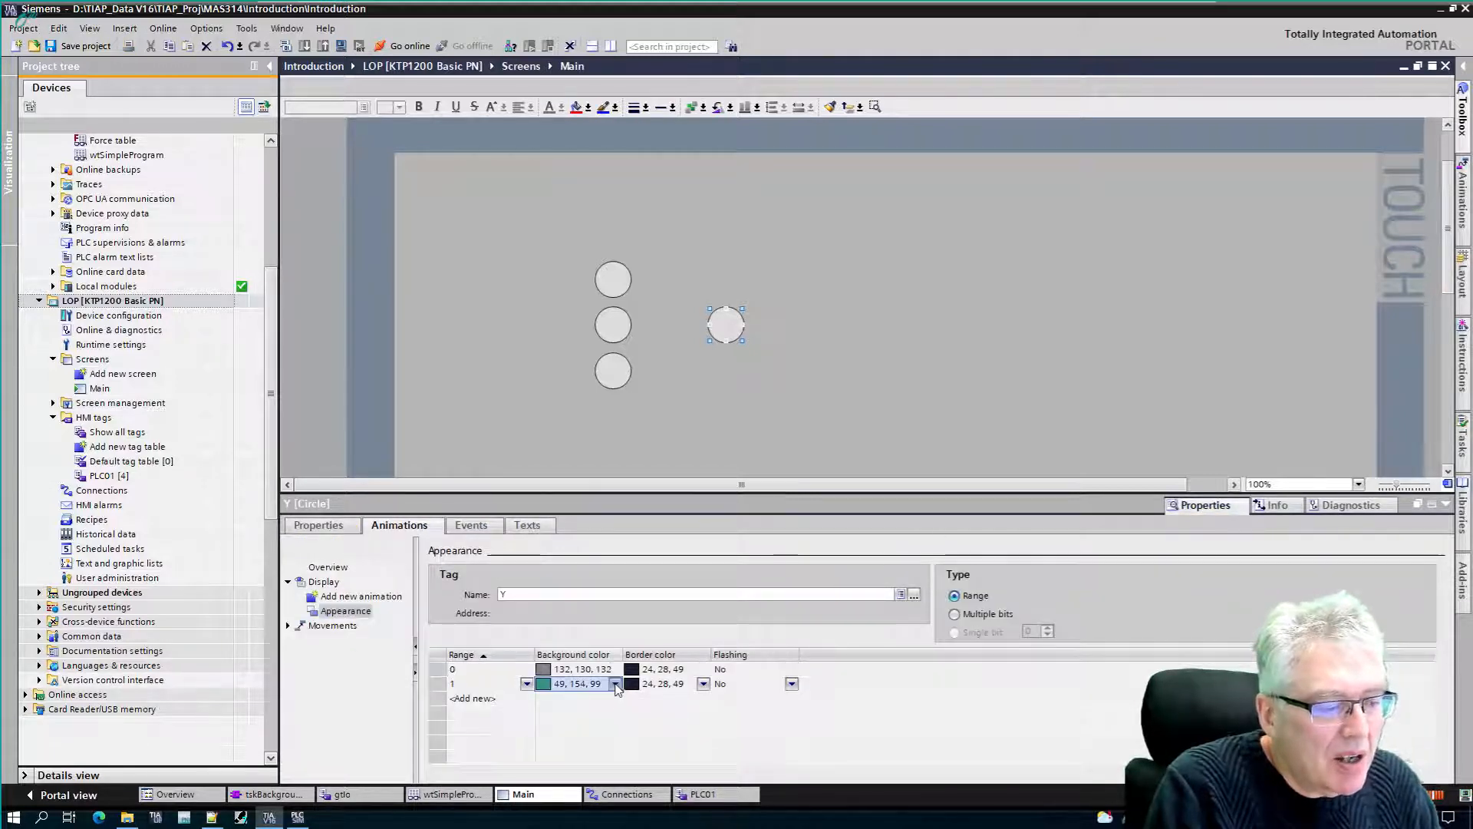
left_click(614, 683)
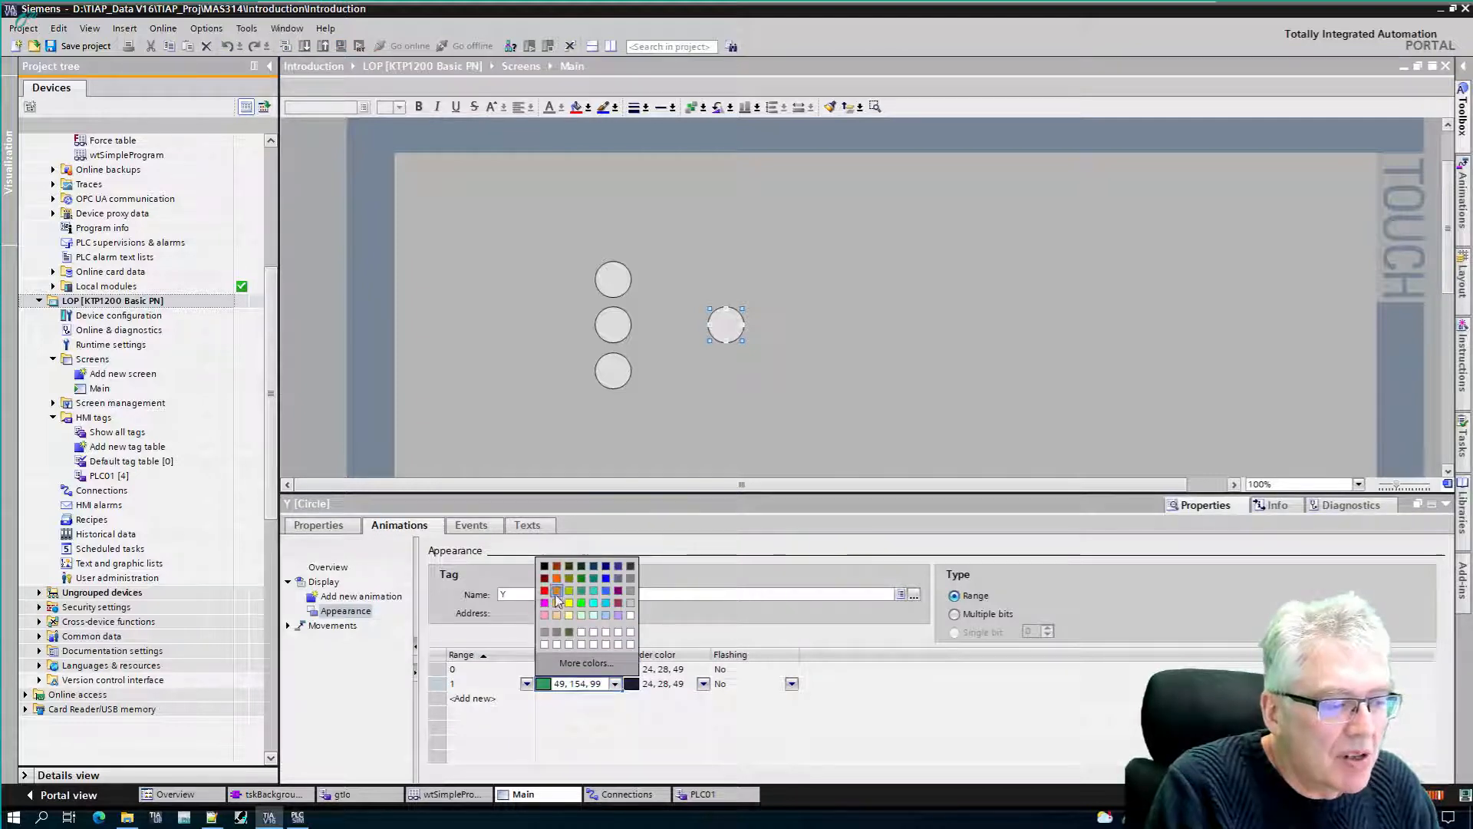
left_click(556, 590)
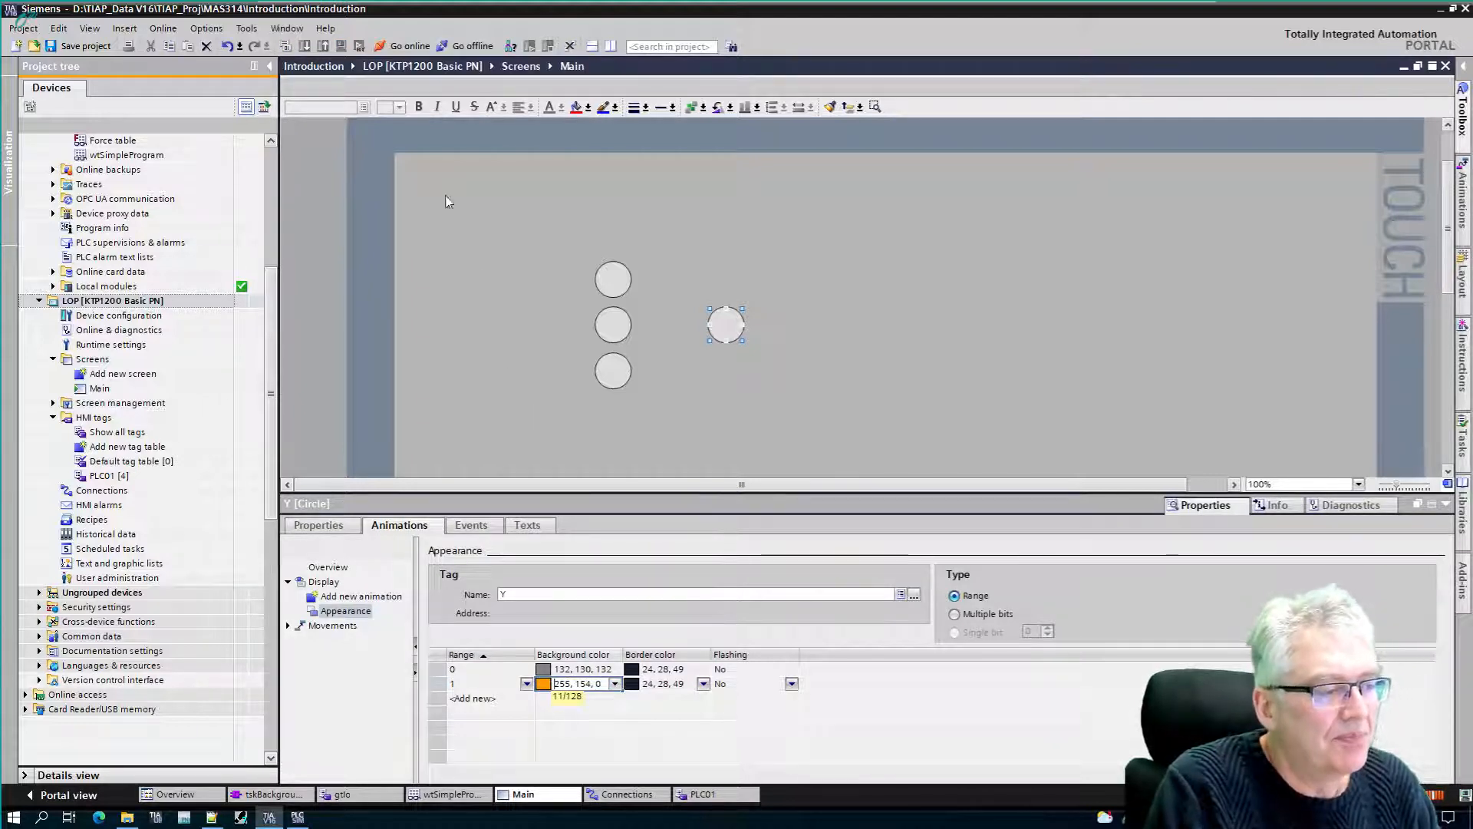
Step: Save the project and start the simulation of the LOP panel, with the RT Simulator window in front
left_click(93, 47)
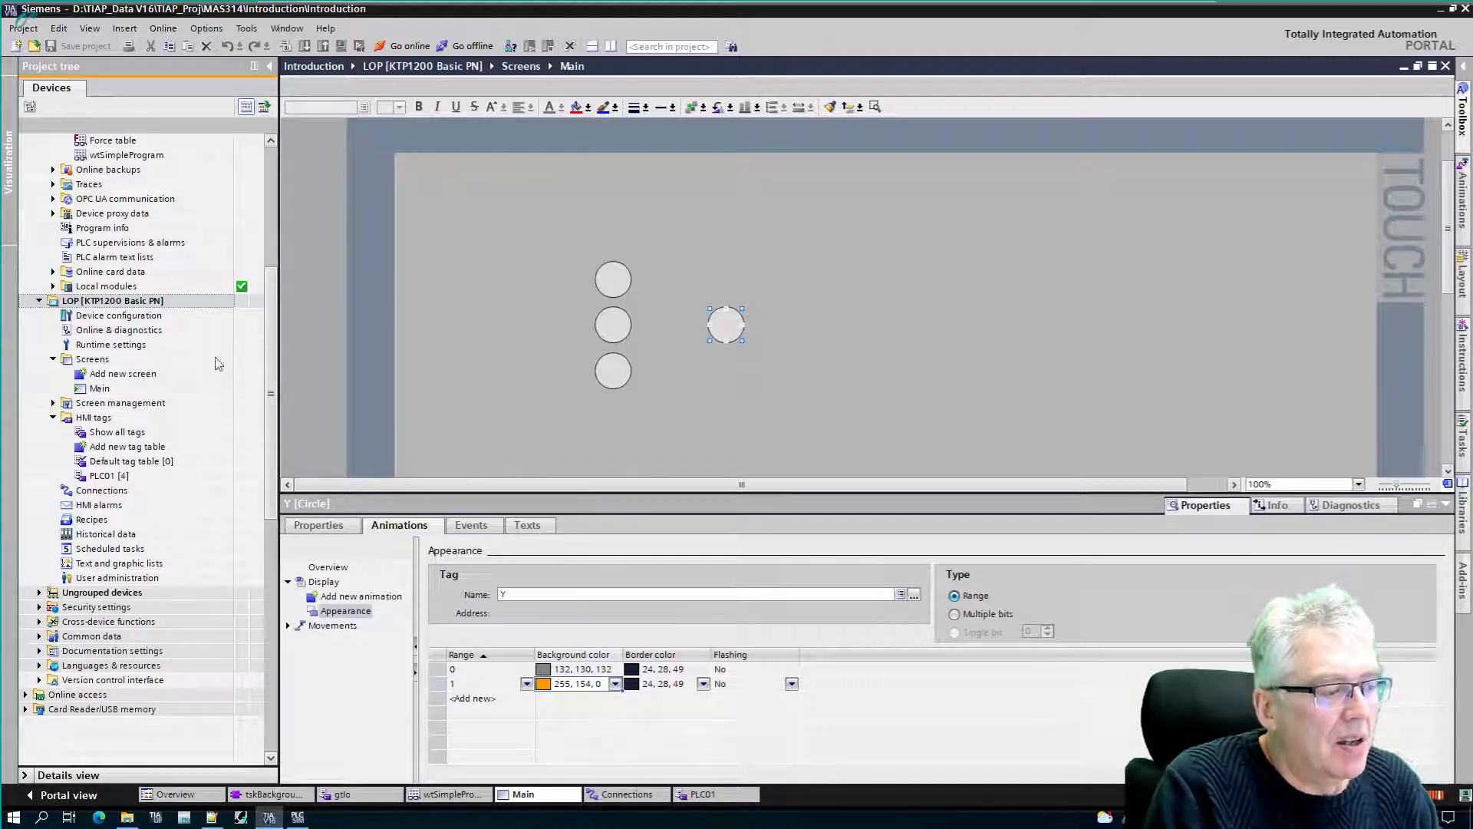
left_click(103, 303)
left_click(341, 46)
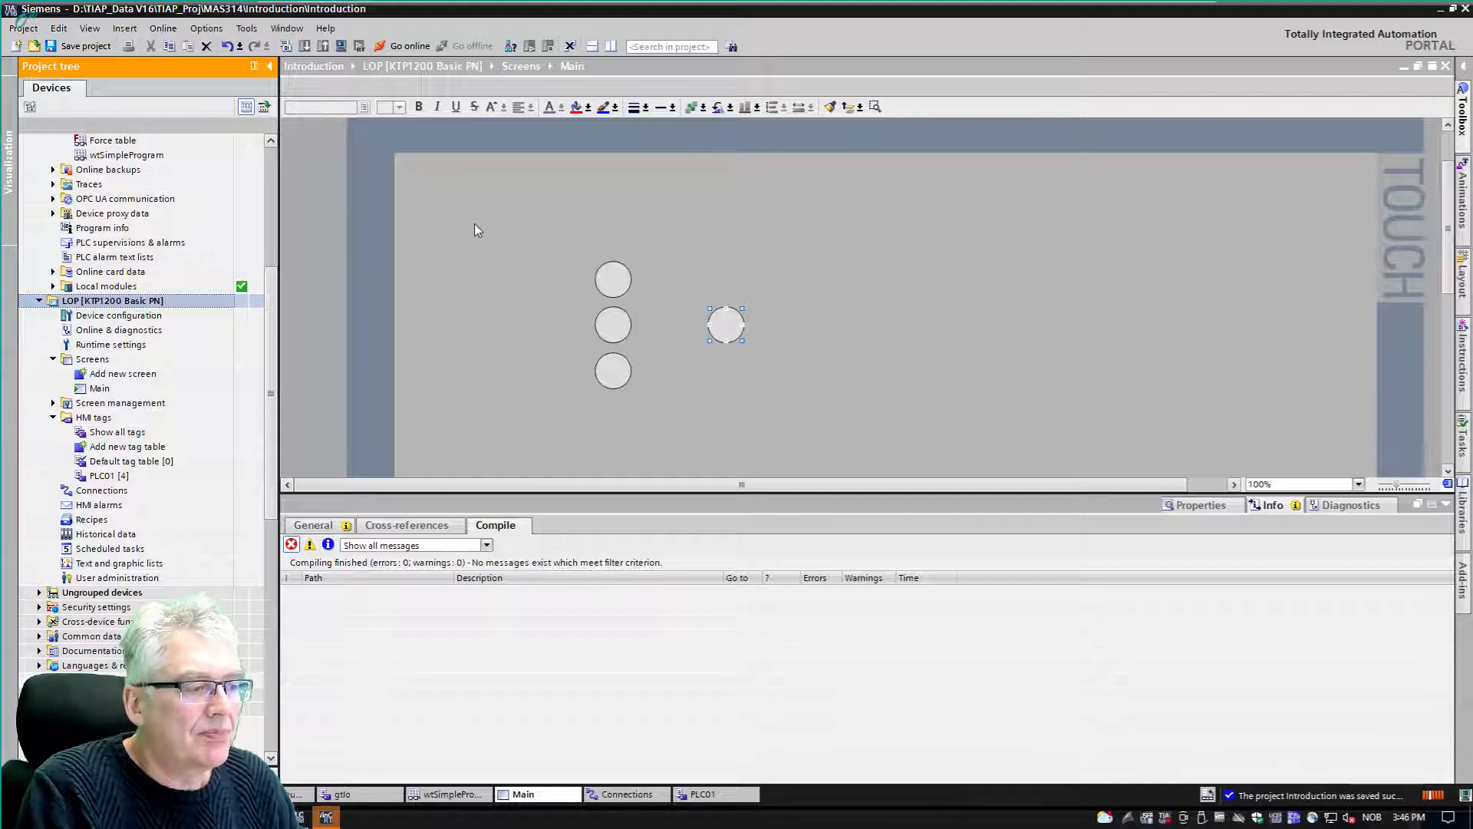
left_click(327, 816)
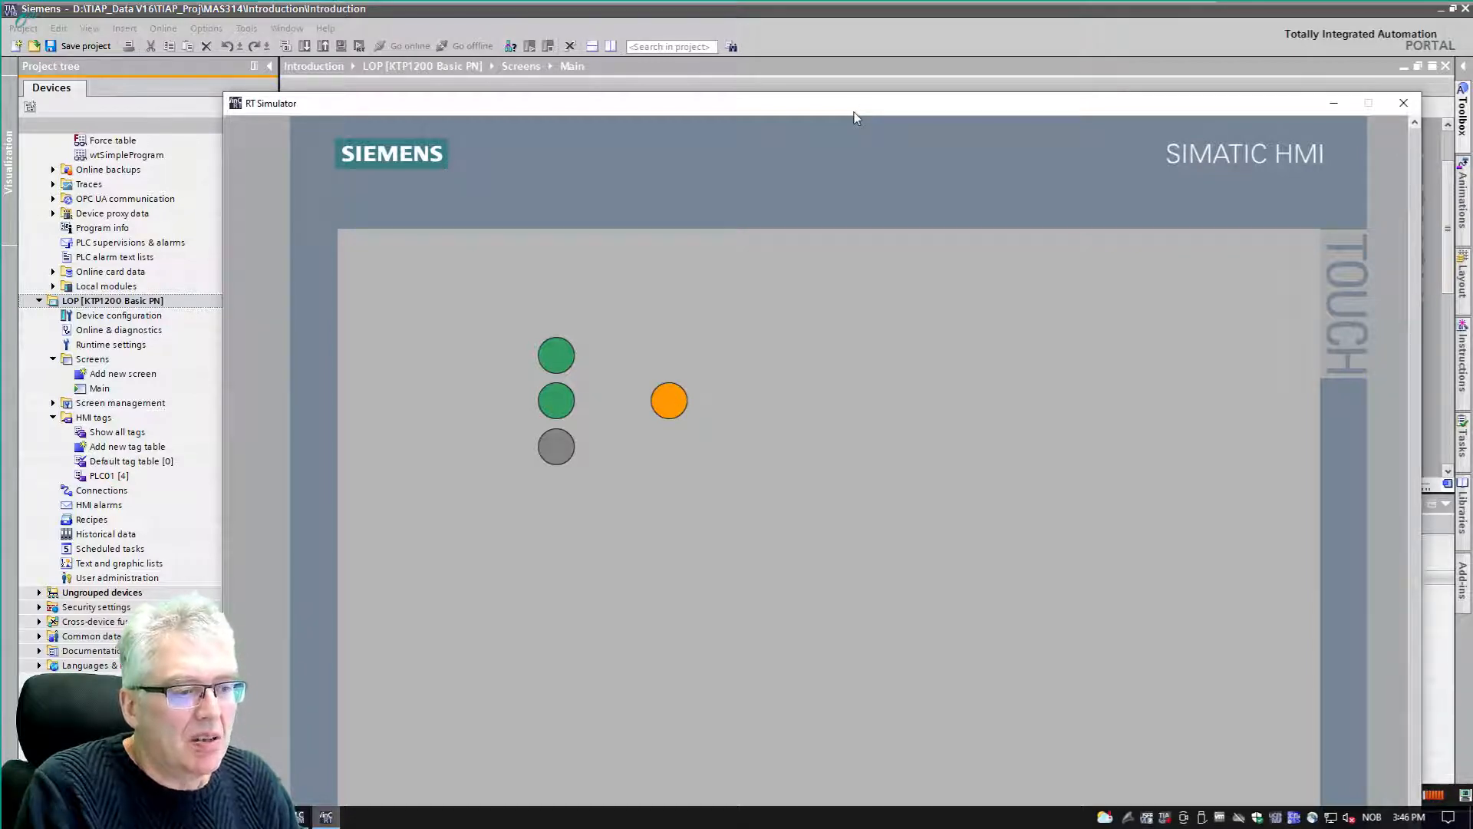
Step: Modify X1 to 0 in the wtSimpleProgram watch table, and close the RT Simulator after checking the circles
left_click(864, 38)
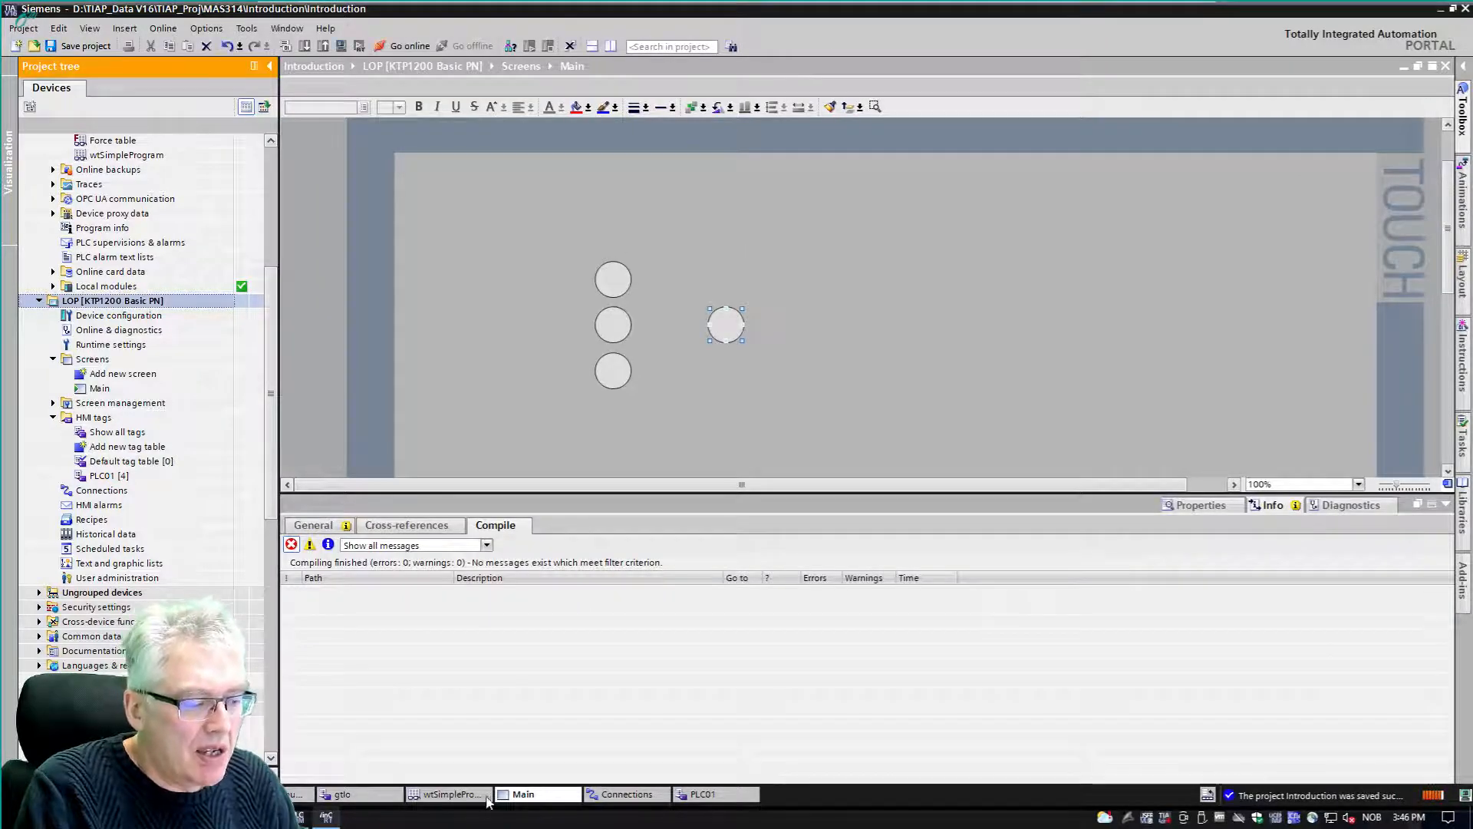
left_click(451, 794)
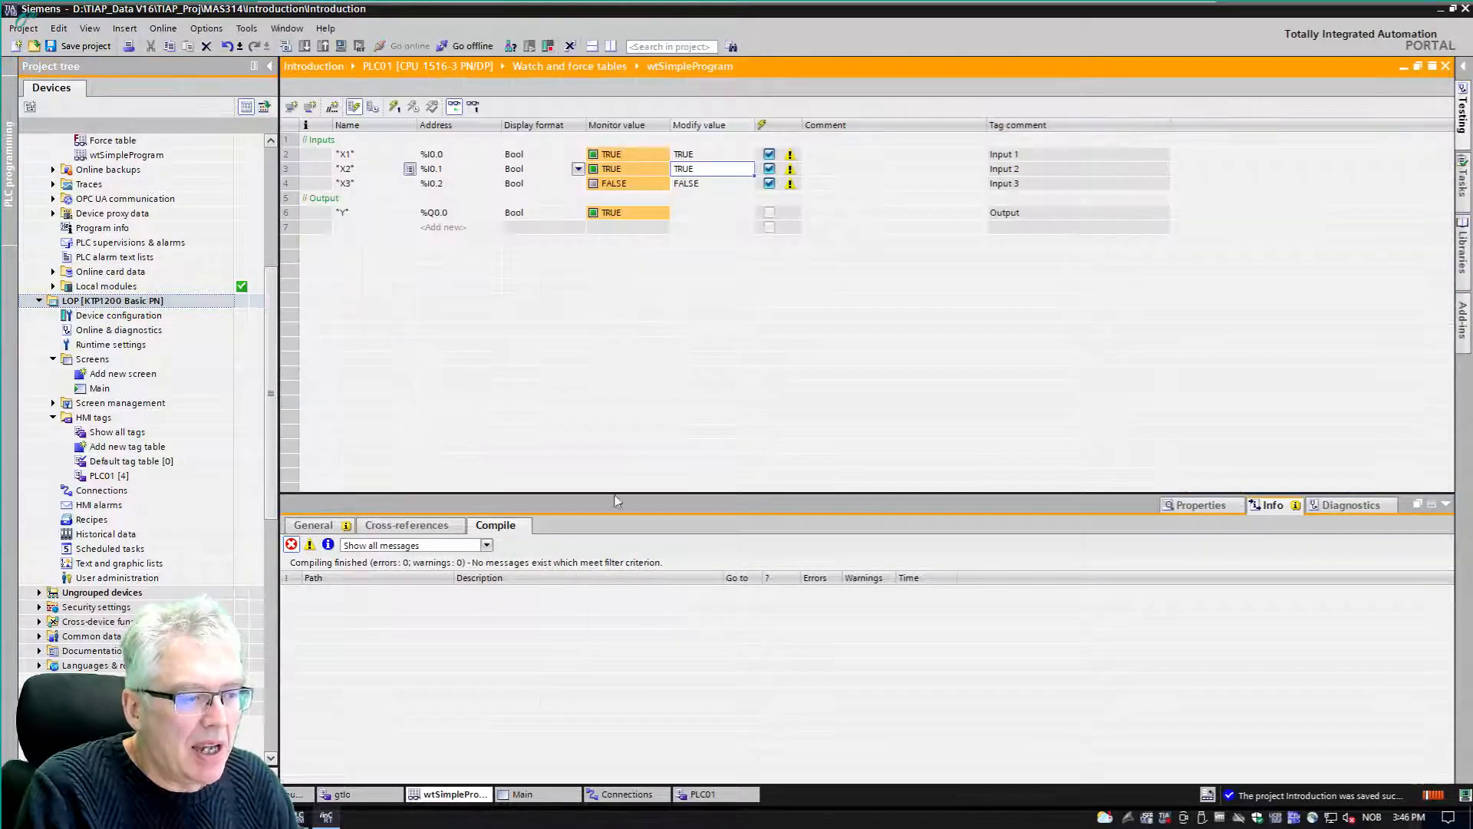
right_click(626, 155)
mouse_move(668, 162)
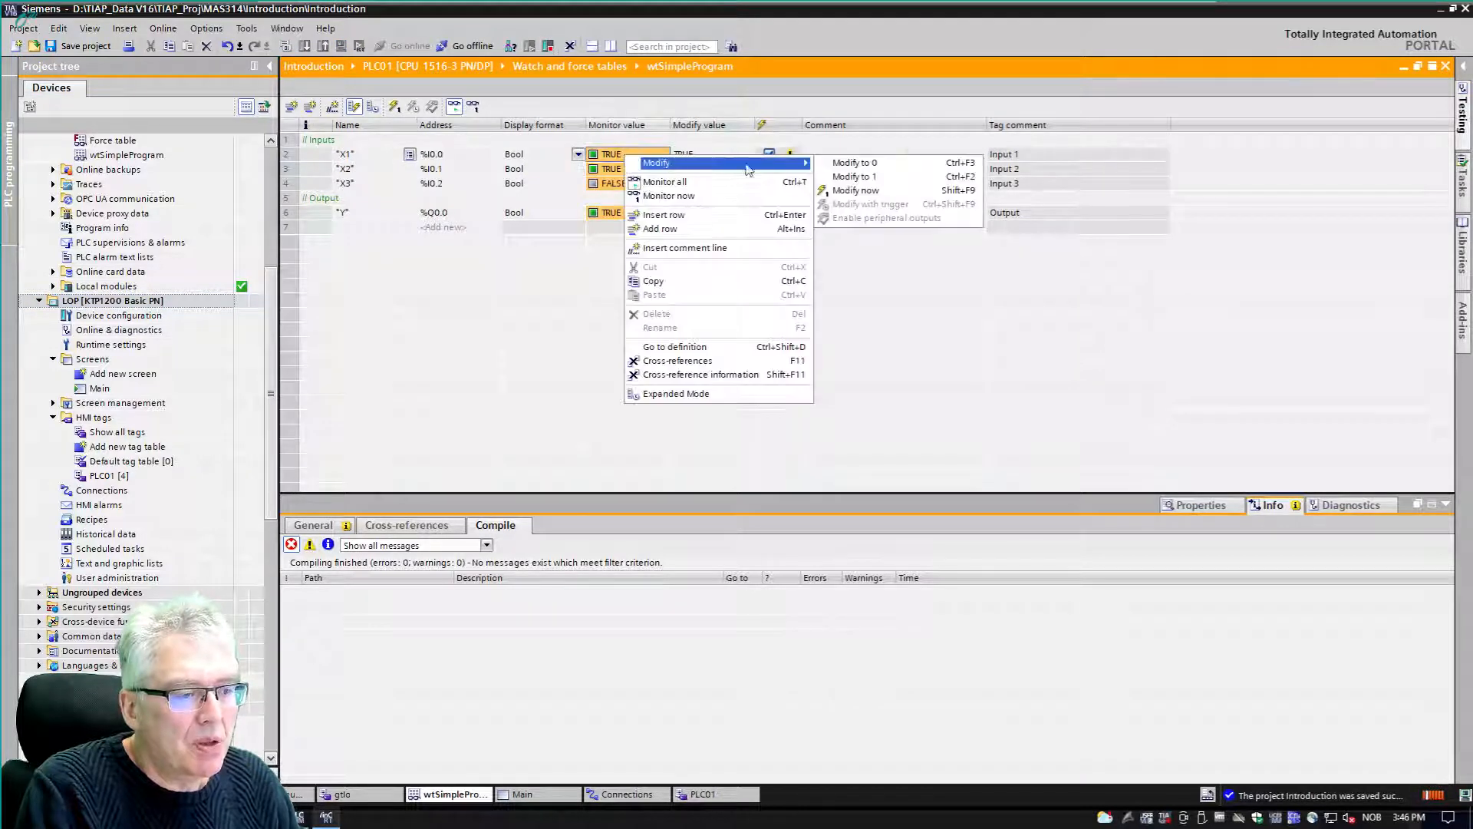
left_click(835, 163)
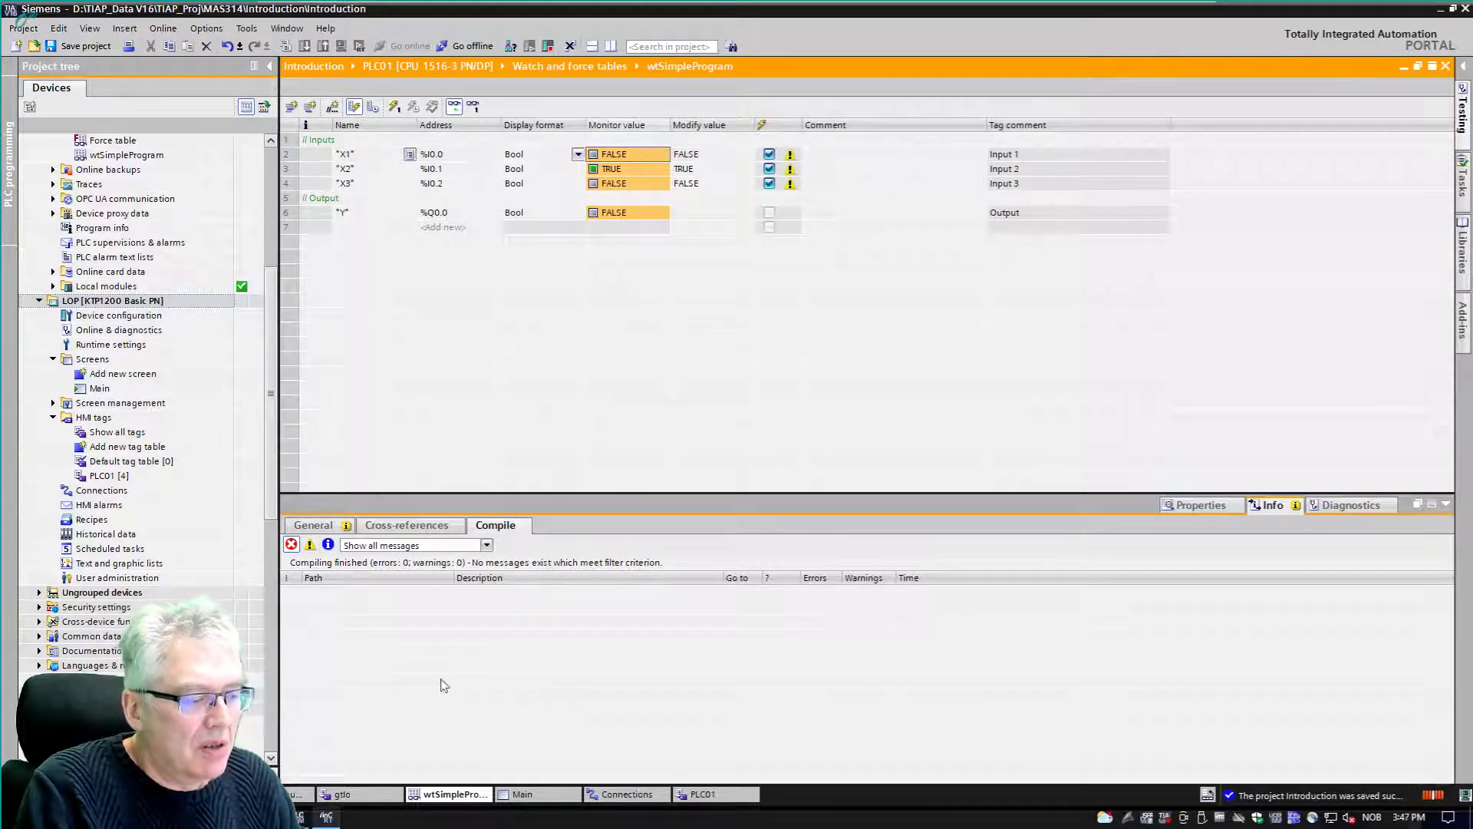
left_click(327, 816)
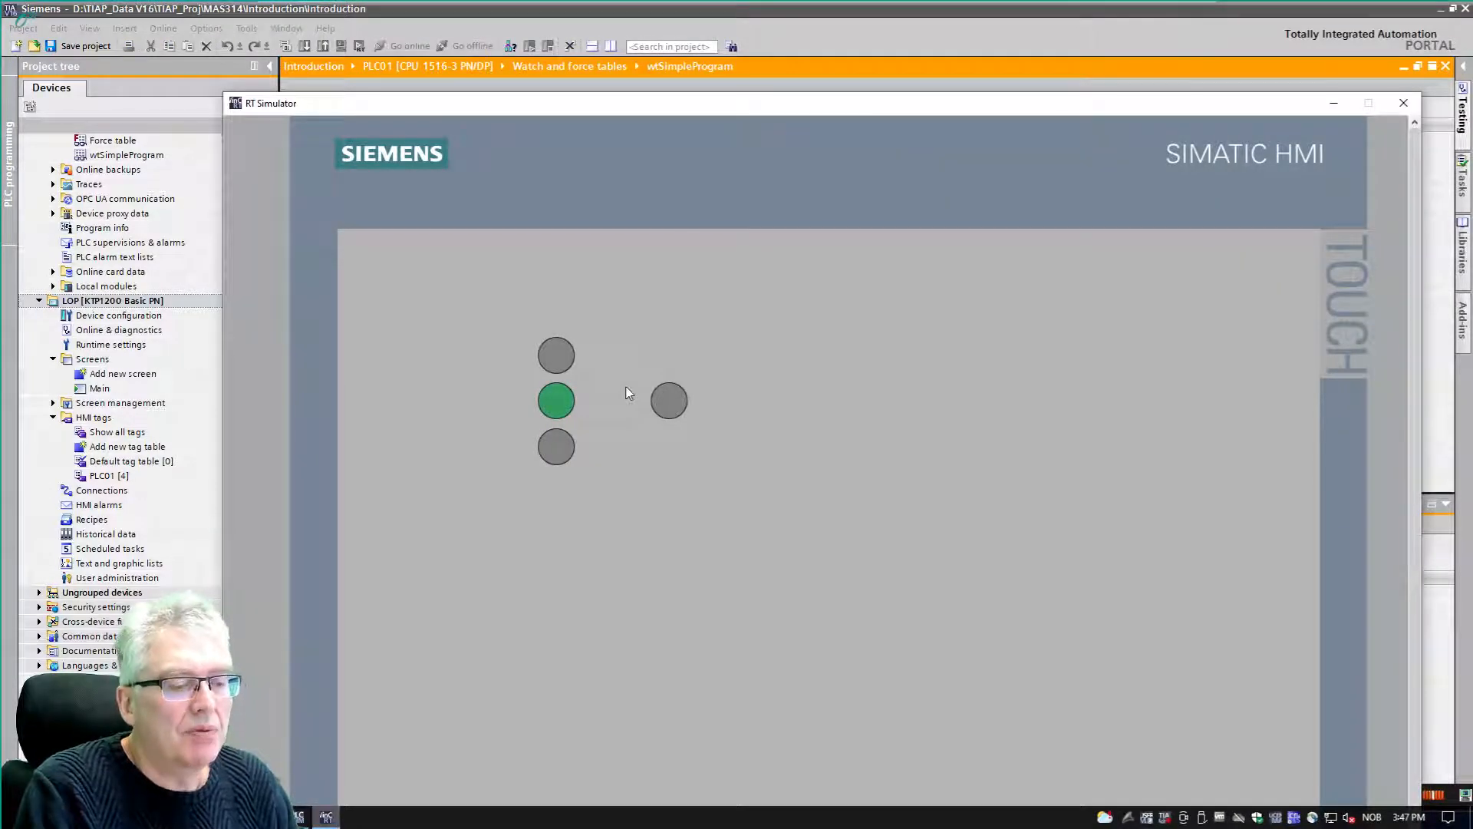
left_click(1405, 104)
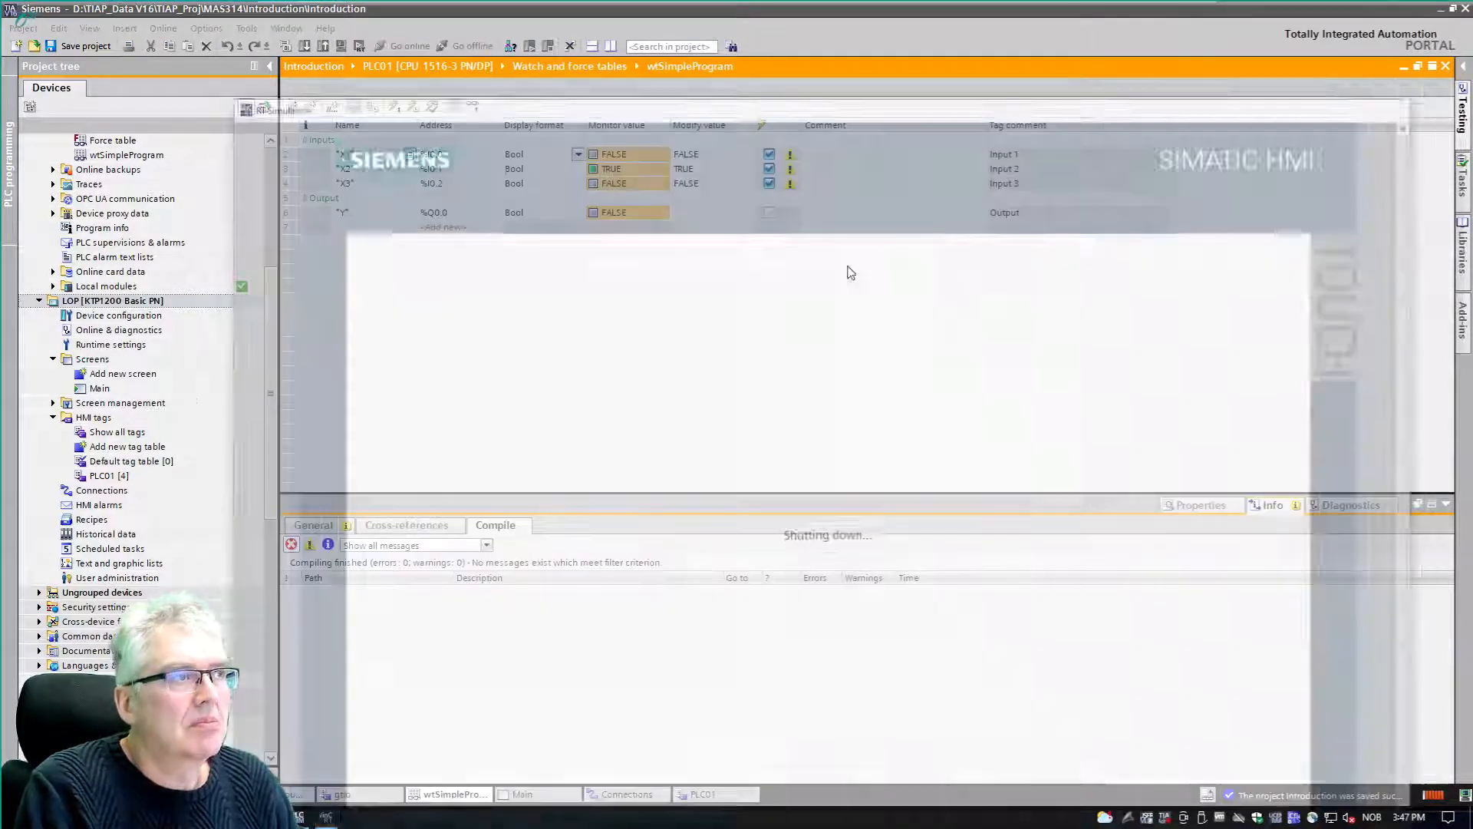